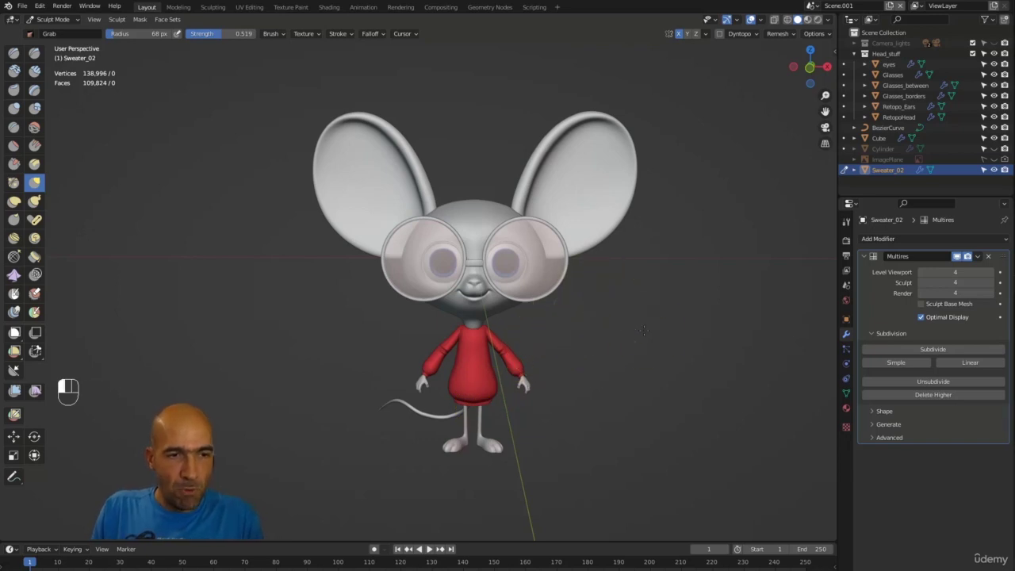
# Step: Examine the mouse character from the front, side and three-quarter views and compare it with the reference image
pyautogui.keyDown('alt'); pyautogui.moveTo(623, 321); pyautogui.dragTo(752, 337); pyautogui.keyUp('alt')
pyautogui.keyDown('alt'); pyautogui.moveTo(753, 337); pyautogui.dragTo(724, 349, button='middle'); pyautogui.keyUp('alt')
pyautogui.moveTo(725, 348)
pyautogui.keyDown('ctrl'); pyautogui.keyDown('alt'); pyautogui.mouseDown(button='middle')
pyautogui.moveTo(703, 307)
pyautogui.moveTo(669, 308)
pyautogui.moveTo(657, 266)
pyautogui.mouseUp(button='middle'); pyautogui.keyUp('alt'); pyautogui.keyUp('ctrl')
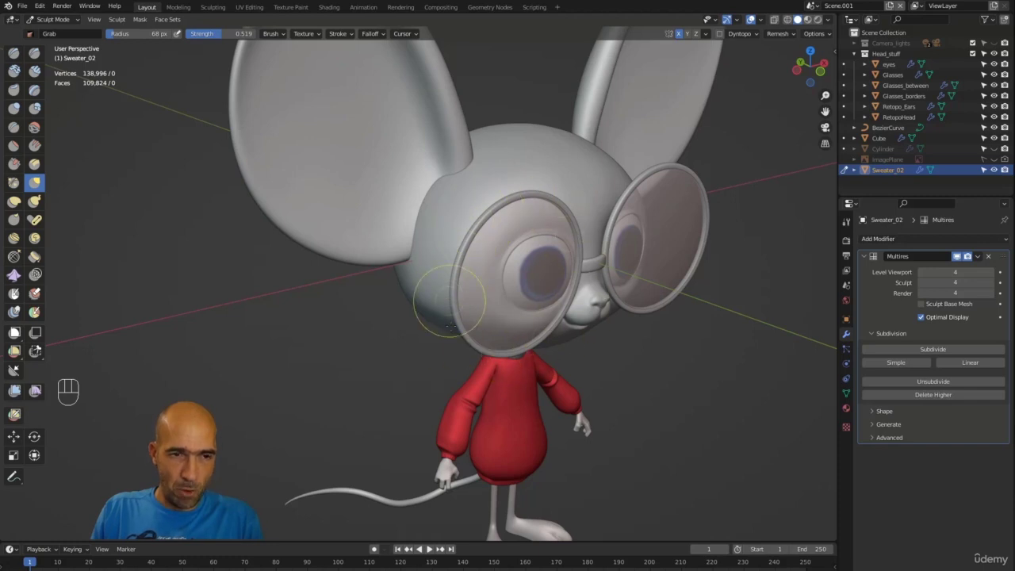
pyautogui.moveTo(618, 315)
pyautogui.keyDown('alt'); pyautogui.mouseDown(button='middle')
pyautogui.moveTo(684, 298)
pyautogui.moveTo(696, 345)
pyautogui.moveTo(508, 405)
pyautogui.mouseUp(button='middle'); pyautogui.keyUp('alt')
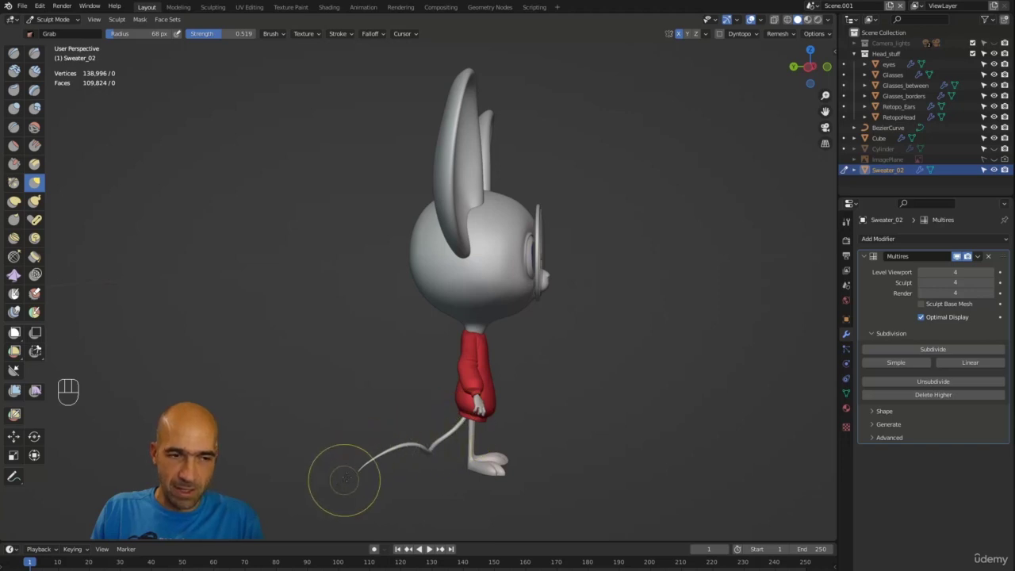
pyautogui.moveTo(584, 427)
pyautogui.keyDown('alt'); pyautogui.mouseDown(button='middle')
pyautogui.moveTo(524, 428)
pyautogui.moveTo(552, 426)
pyautogui.mouseUp(button='middle'); pyautogui.keyUp('alt')
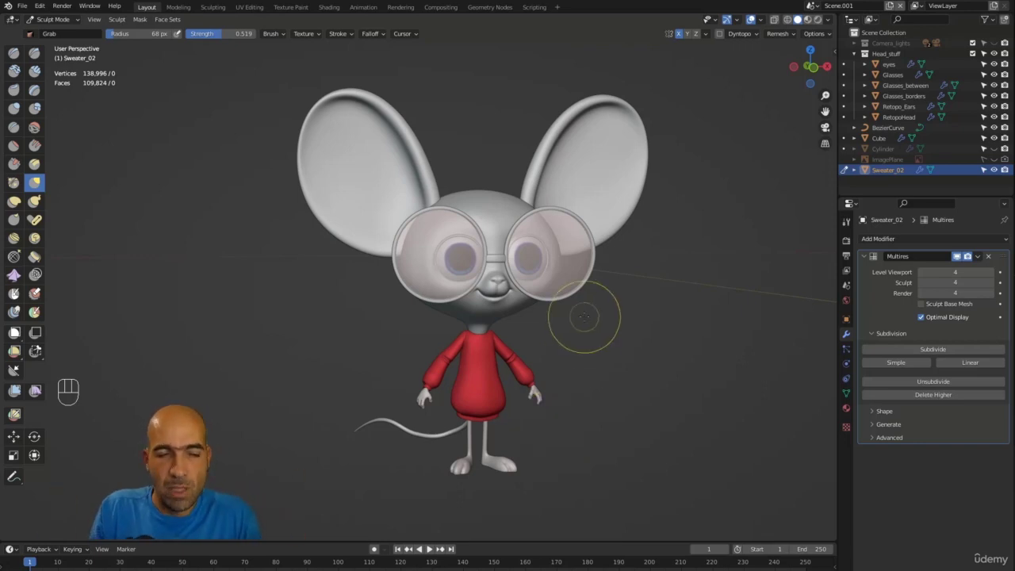
pyautogui.keyDown('alt'); pyautogui.moveTo(591, 326); pyautogui.dragTo(560, 330); pyautogui.keyUp('alt')
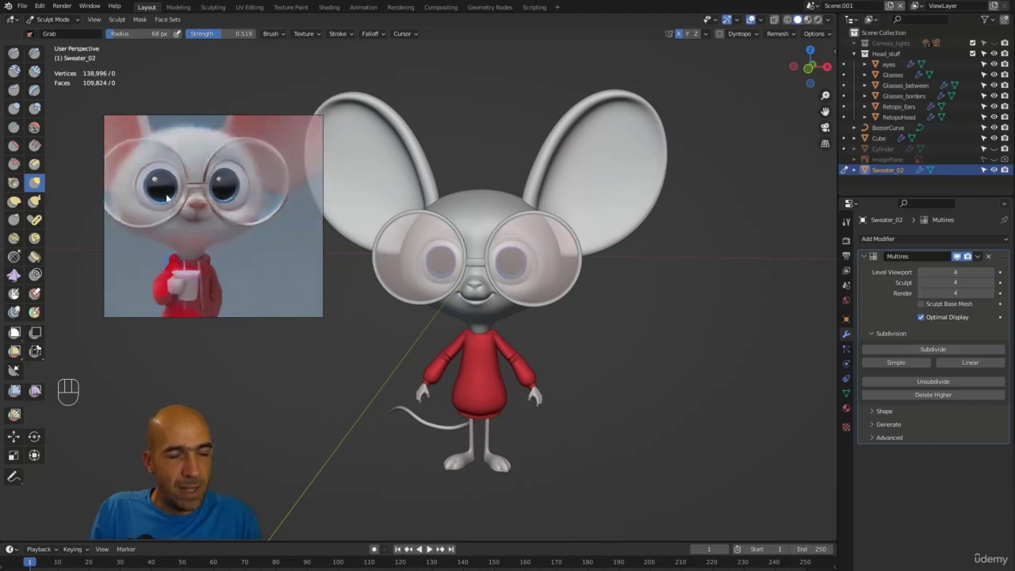
pyautogui.keyDown('alt'); pyautogui.moveTo(413, 169); pyautogui.dragTo(519, 143, button='middle'); pyautogui.keyUp('alt')
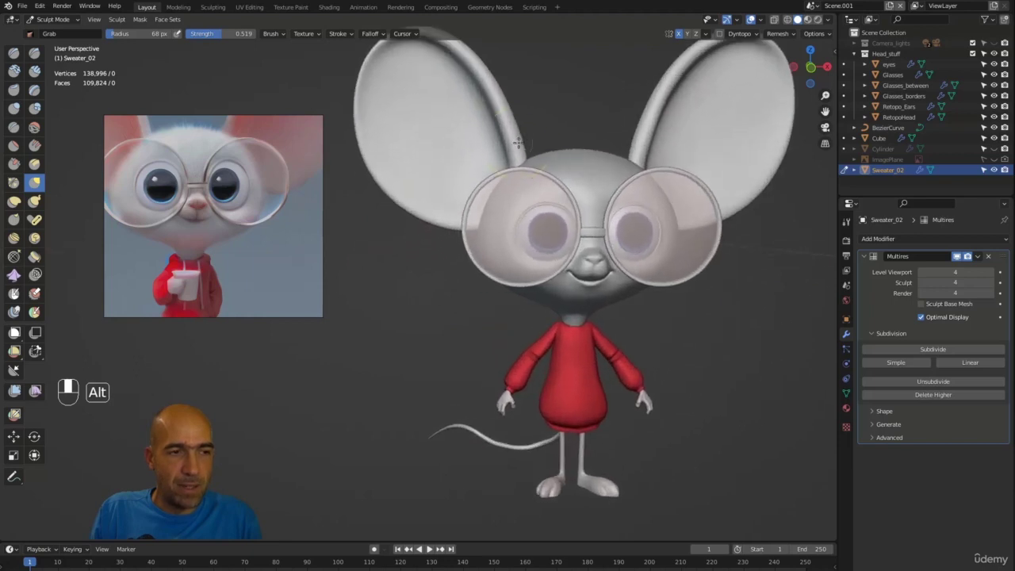
# Step: Reshape the back of the sweater around the armpit and shoulder with the Grab brush
pyautogui.moveTo(600, 374)
pyautogui.keyDown('alt'); pyautogui.mouseDown(button='middle')
pyautogui.moveTo(706, 343)
pyautogui.moveTo(660, 329)
pyautogui.moveTo(682, 352)
pyautogui.moveTo(716, 349)
pyautogui.moveTo(687, 350)
pyautogui.mouseUp(button='middle'); pyautogui.keyUp('alt')
pyautogui.keyDown('alt'); pyautogui.keyDown('shift'); pyautogui.moveTo(552, 387); pyautogui.dragTo(539, 388, button='middle'); pyautogui.keyUp('shift'); pyautogui.keyUp('alt')
pyautogui.moveTo(481, 296)
pyautogui.keyDown('ctrl'); pyautogui.keyDown('alt'); pyautogui.mouseDown(button='middle')
pyautogui.moveTo(488, 305)
pyautogui.moveTo(485, 293)
pyautogui.moveTo(446, 309)
pyautogui.mouseUp(button='middle'); pyautogui.keyUp('alt'); pyautogui.keyUp('ctrl')
pyautogui.press('g')
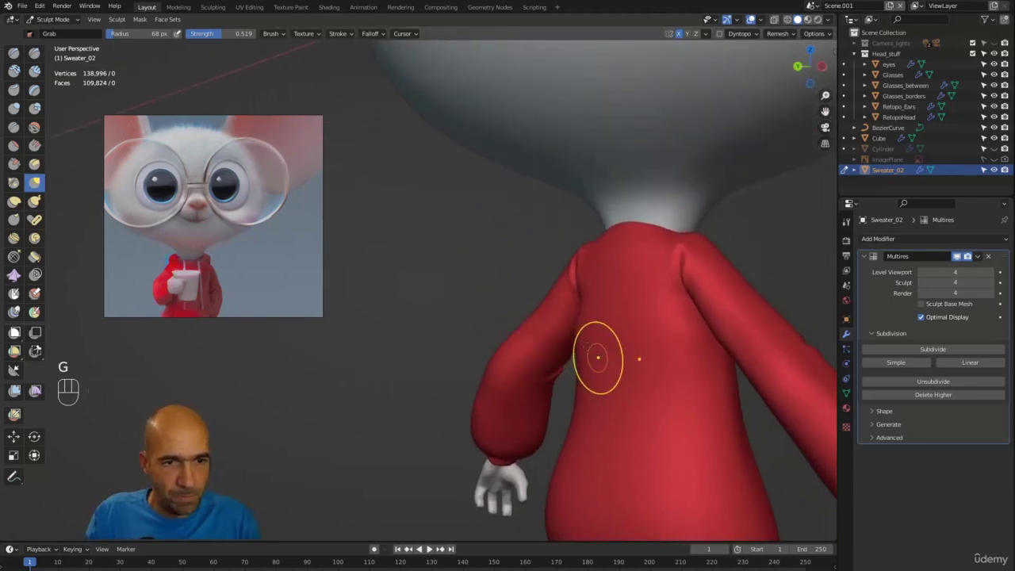
pyautogui.moveTo(582, 302); pyautogui.dragTo(568, 297)
pyautogui.keyDown('alt'); pyautogui.moveTo(555, 297); pyautogui.dragTo(572, 303, button='middle'); pyautogui.keyUp('alt')
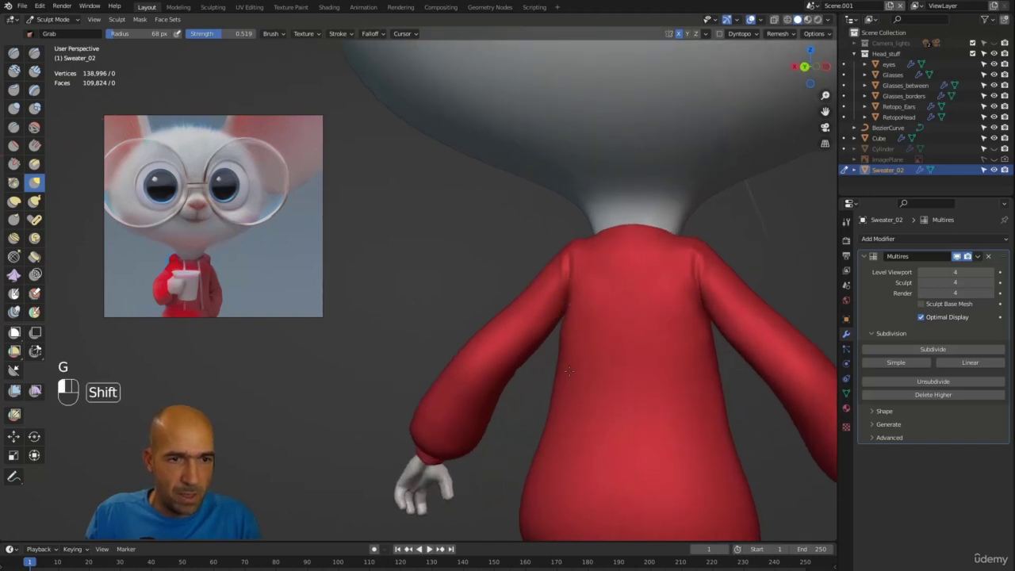
pyautogui.keyDown('alt'); pyautogui.moveTo(537, 431); pyautogui.dragTo(528, 385, button='middle'); pyautogui.keyUp('alt')
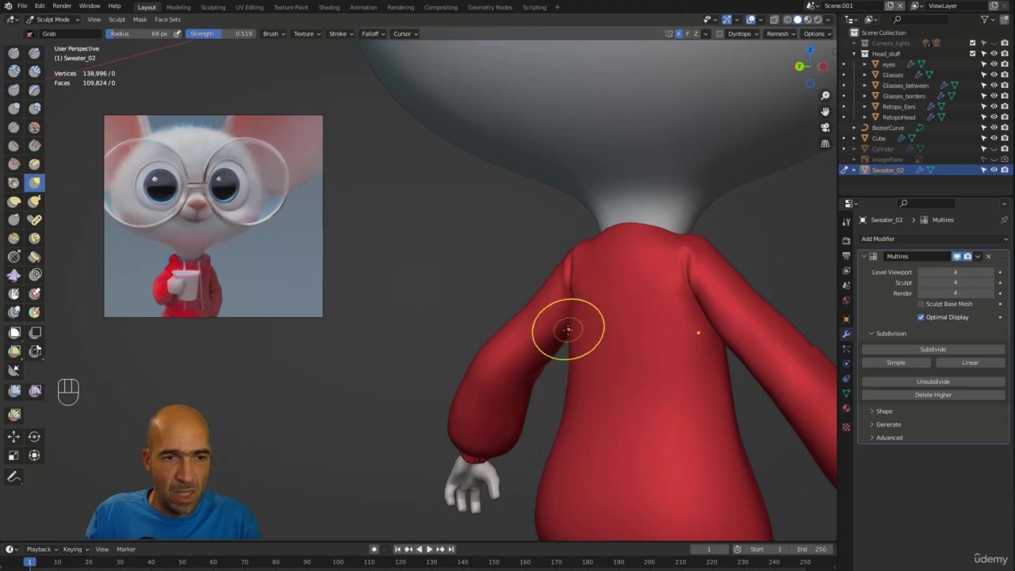
pyautogui.keyDown('alt'); pyautogui.moveTo(562, 339); pyautogui.dragTo(574, 344, button='middle'); pyautogui.keyUp('alt')
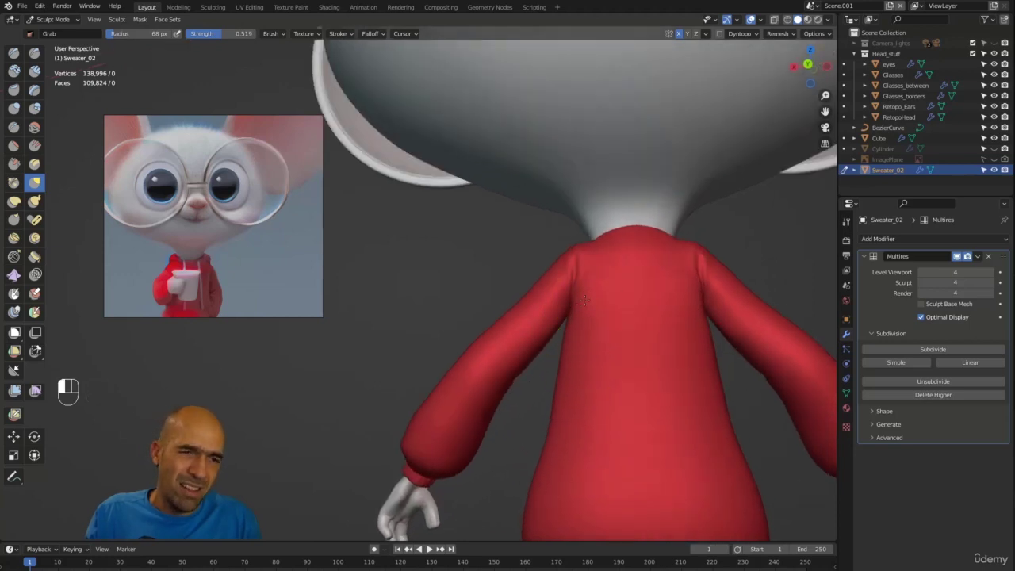
pyautogui.keyDown('alt'); pyautogui.moveTo(521, 265); pyautogui.dragTo(582, 268, button='middle'); pyautogui.keyUp('alt')
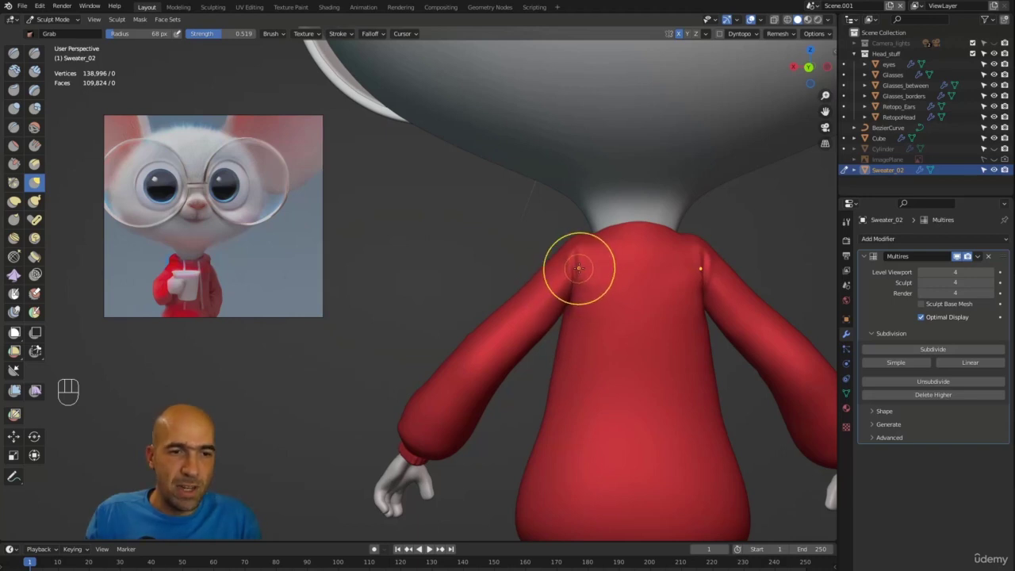
# Step: Sculpt the sleeve seam at the back shoulder with the Draw Sharp brush at a 48 px radius
pyautogui.moveTo(578, 268)
pyautogui.keyDown('ctrl'); pyautogui.keyDown('alt'); pyautogui.mouseDown(button='middle')
pyautogui.moveTo(542, 284)
pyautogui.moveTo(524, 263)
pyautogui.moveTo(536, 262)
pyautogui.mouseUp(button='middle'); pyautogui.keyUp('alt'); pyautogui.keyUp('ctrl')
pyautogui.press('1')
pyautogui.press('[')
pyautogui.press('[')
pyautogui.press('[')
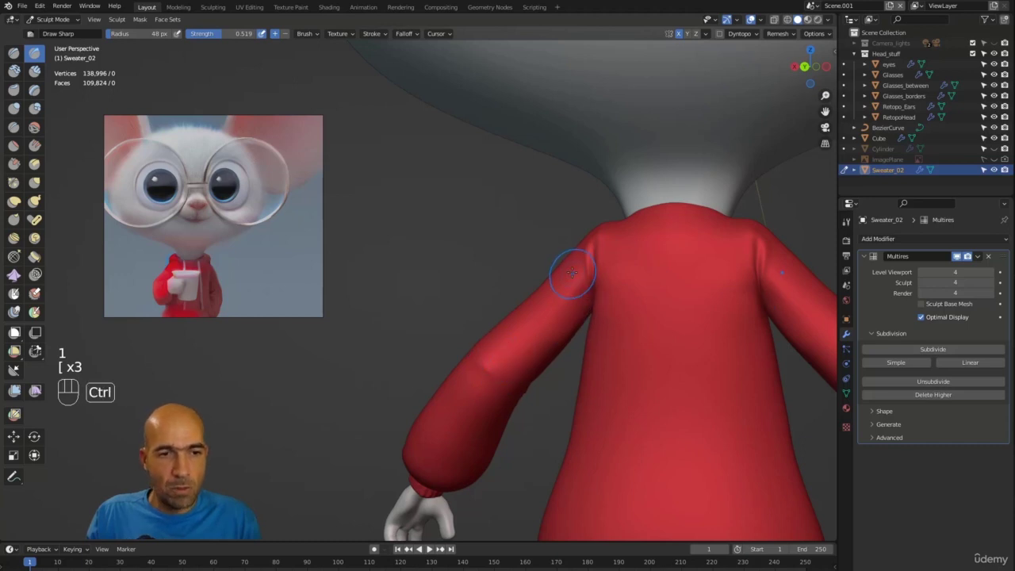
pyautogui.keyDown('ctrl'); pyautogui.moveTo(584, 288); pyautogui.dragTo(573, 272); pyautogui.keyUp('ctrl')
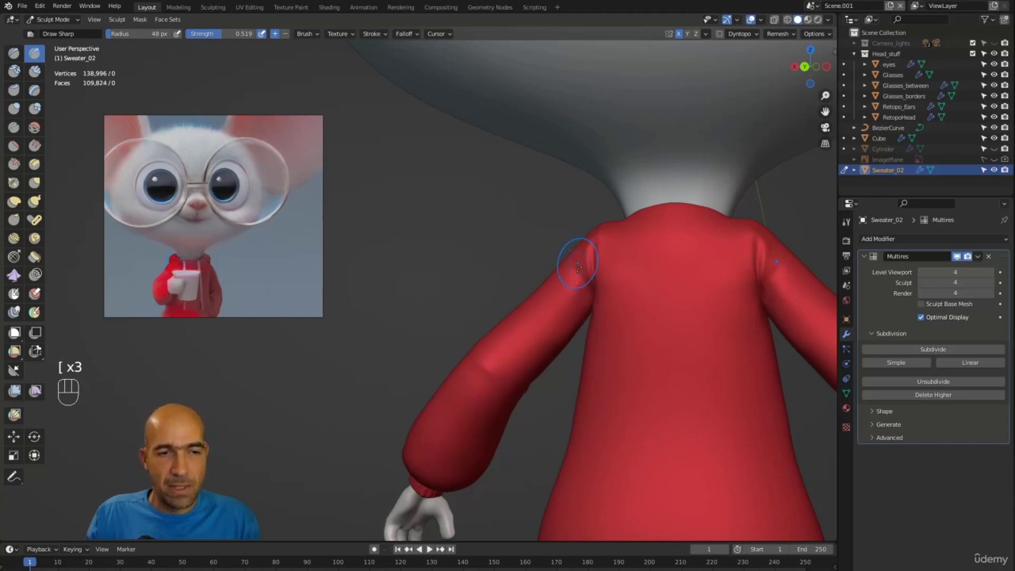
pyautogui.moveTo(582, 290)
pyautogui.mouseDown()
pyautogui.moveTo(580, 305)
pyautogui.moveTo(553, 279)
pyautogui.moveTo(579, 295)
pyautogui.moveTo(560, 328)
pyautogui.moveTo(600, 310)
pyautogui.moveTo(646, 262)
pyautogui.moveTo(658, 220)
pyautogui.moveTo(583, 214)
pyautogui.mouseUp()
# Step: Smooth the sleeve seam at the front shoulder and choose the Scrape/Peaks brush to refine the sweater's surface
pyautogui.moveTo(533, 219)
pyautogui.keyDown('alt'); pyautogui.mouseDown(button='middle')
pyautogui.moveTo(634, 233)
pyautogui.moveTo(611, 230)
pyautogui.mouseUp(button='middle'); pyautogui.keyUp('alt')
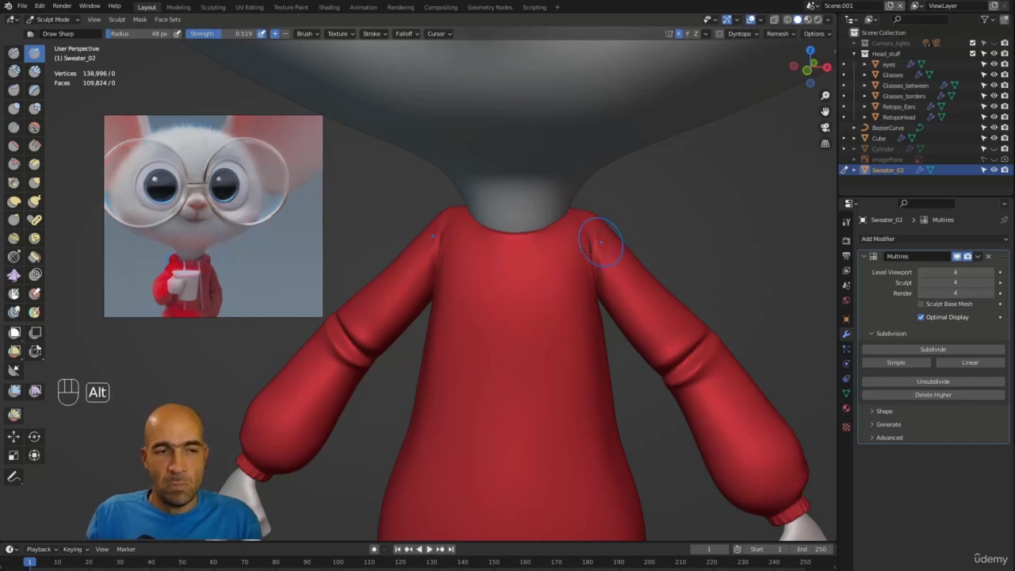
pyautogui.moveTo(597, 239)
pyautogui.keyDown('shift'); pyautogui.mouseDown()
pyautogui.moveTo(579, 230)
pyautogui.moveTo(586, 224)
pyautogui.mouseUp(); pyautogui.keyUp('shift')
pyautogui.moveTo(617, 205)
pyautogui.keyDown('ctrl'); pyautogui.keyDown('alt'); pyautogui.mouseDown(button='middle')
pyautogui.moveTo(621, 257)
pyautogui.moveTo(609, 237)
pyautogui.mouseUp(button='middle'); pyautogui.keyUp('alt'); pyautogui.keyUp('ctrl')
pyautogui.press('3')
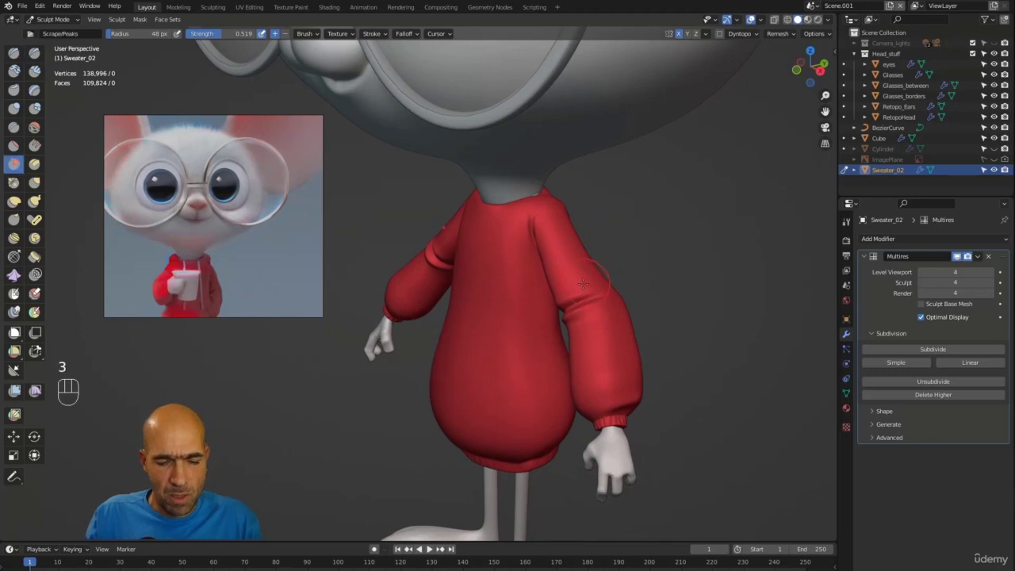
pyautogui.keyDown('alt'); pyautogui.moveTo(636, 274); pyautogui.dragTo(622, 305, button='middle'); pyautogui.keyUp('alt')
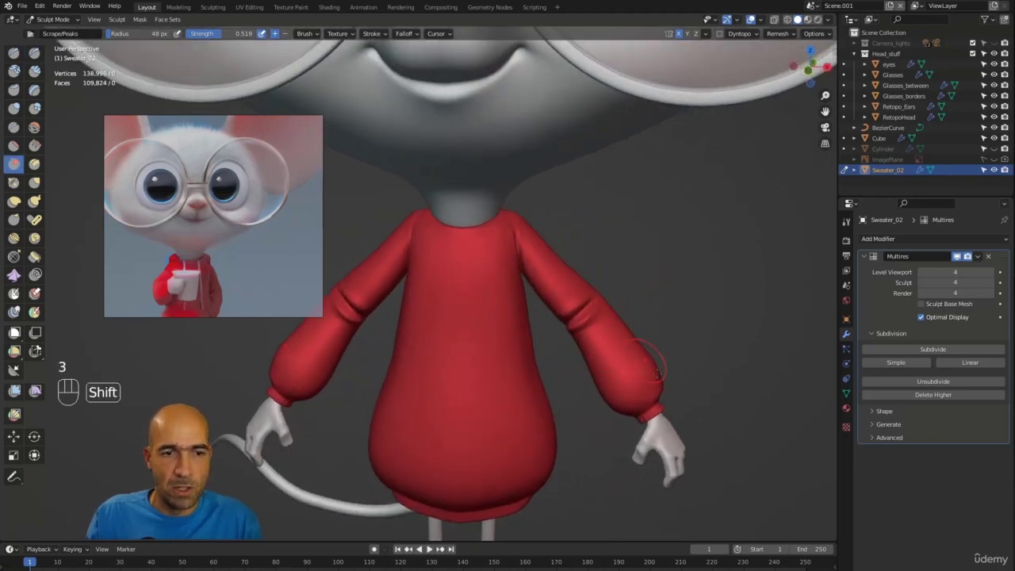
pyautogui.keyDown('alt'); pyautogui.moveTo(682, 360); pyautogui.dragTo(662, 381, button='middle'); pyautogui.keyUp('alt')
pyautogui.keyDown('alt'); pyautogui.keyDown('shift'); pyautogui.moveTo(585, 320); pyautogui.dragTo(670, 305, button='middle'); pyautogui.keyUp('shift'); pyautogui.keyUp('alt')
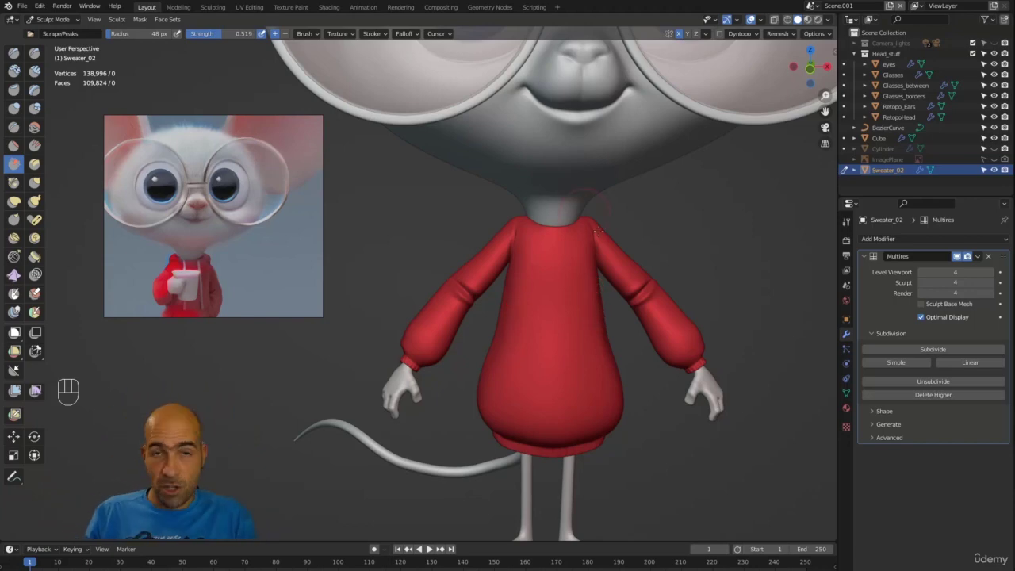
pyautogui.press('alt')
pyautogui.keyDown('ctrl'); pyautogui.keyDown('alt'); pyautogui.moveTo(632, 247); pyautogui.dragTo(596, 185); pyautogui.keyUp('alt'); pyautogui.keyUp('ctrl')
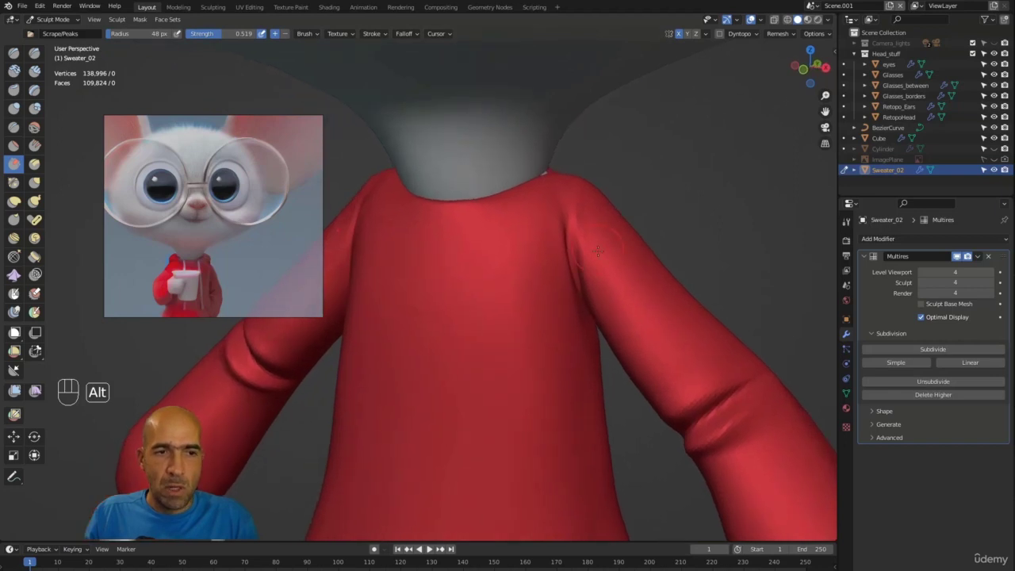
# Step: Refine the front armhole seam with the Draw brush and smooth the shoulder beside it
pyautogui.press('x')
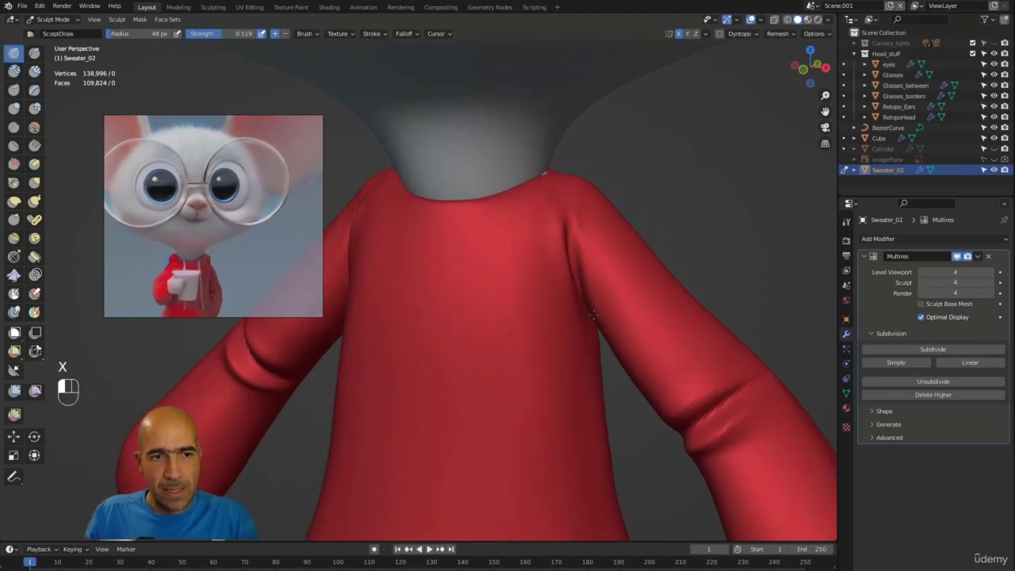
pyautogui.keyDown('alt'); pyautogui.moveTo(567, 279); pyautogui.dragTo(591, 270); pyautogui.keyUp('alt')
pyautogui.keyDown('alt'); pyautogui.moveTo(617, 218); pyautogui.dragTo(584, 225); pyautogui.keyUp('alt')
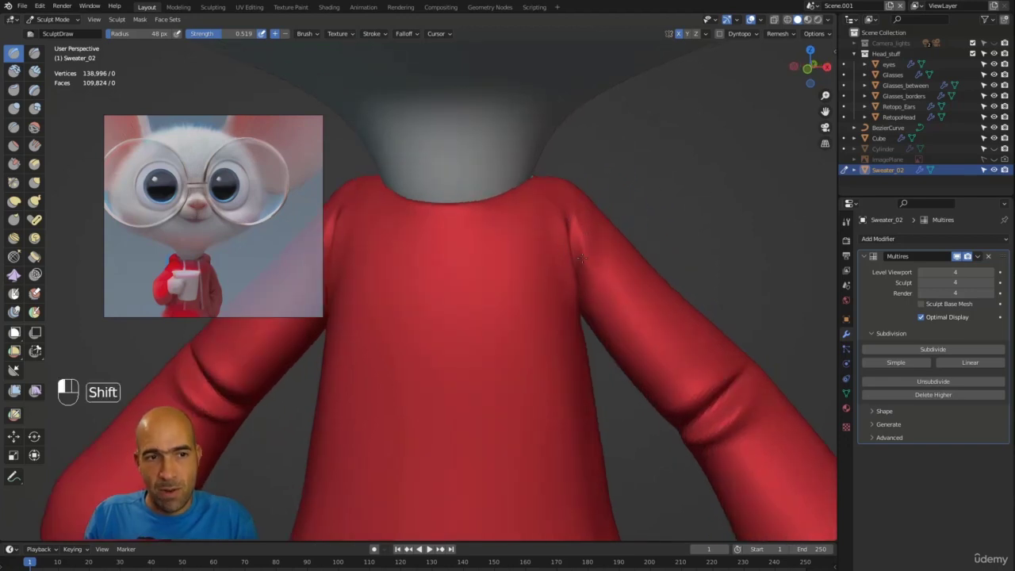
pyautogui.keyDown('shift'); pyautogui.moveTo(590, 221); pyautogui.dragTo(590, 241); pyautogui.keyUp('shift')
pyautogui.moveTo(592, 242); pyautogui.dragTo(582, 230, button='middle')
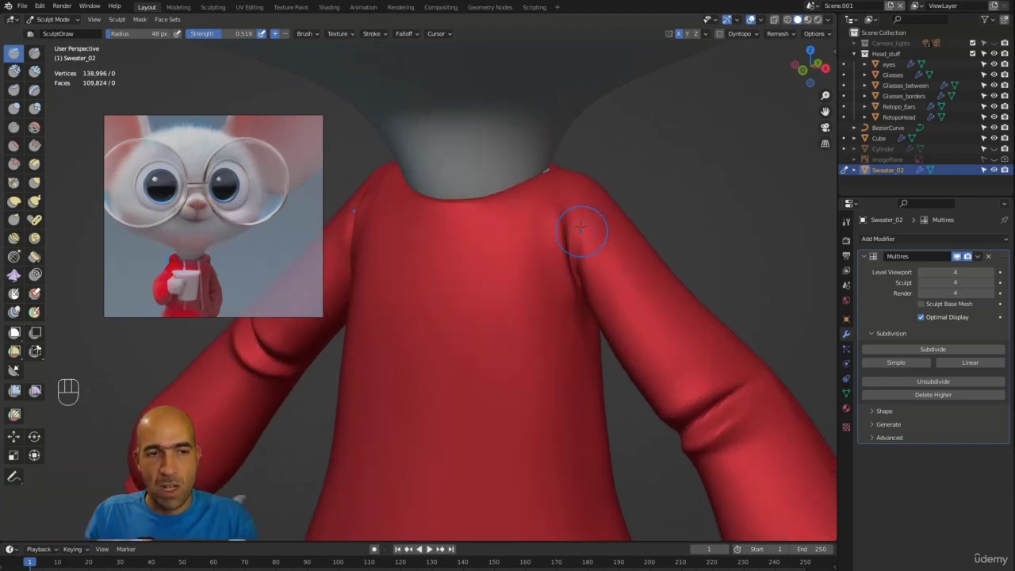
# Step: Sculpt a fabric fold along the upper front armhole with the Draw brush and soften its edges
pyautogui.moveTo(583, 229)
pyautogui.mouseDown()
pyautogui.moveTo(591, 215)
pyautogui.moveTo(584, 230)
pyautogui.moveTo(650, 198)
pyautogui.moveTo(644, 179)
pyautogui.moveTo(494, 226)
pyautogui.moveTo(496, 298)
pyautogui.mouseUp()
pyautogui.keyDown('shift'); pyautogui.moveTo(493, 252); pyautogui.dragTo(490, 233); pyautogui.keyUp('shift')
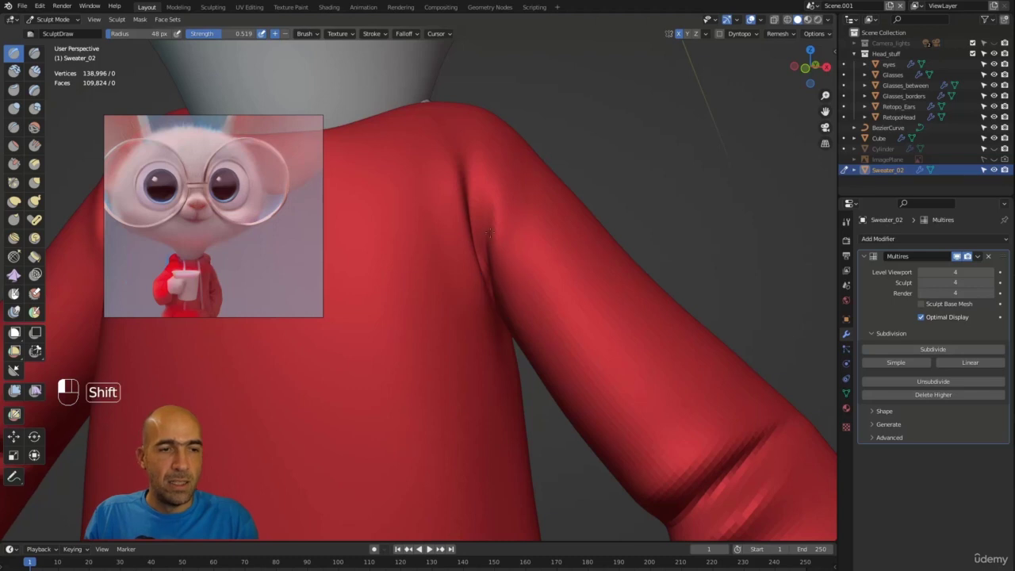
pyautogui.keyDown('shift'); pyautogui.moveTo(486, 161); pyautogui.dragTo(481, 231); pyautogui.keyUp('shift')
pyautogui.moveTo(481, 143)
pyautogui.mouseDown()
pyautogui.moveTo(474, 168)
pyautogui.moveTo(492, 150)
pyautogui.moveTo(453, 168)
pyautogui.moveTo(477, 162)
pyautogui.mouseUp()
pyautogui.moveTo(477, 162); pyautogui.dragTo(538, 154, button='middle')
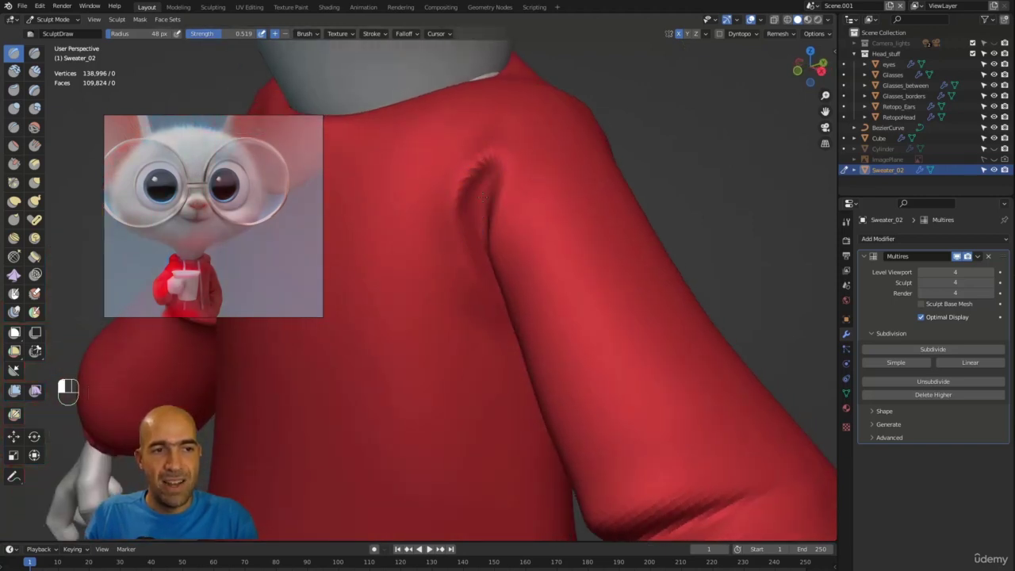
pyautogui.keyDown('alt'); pyautogui.moveTo(634, 169); pyautogui.dragTo(705, 171); pyautogui.keyUp('alt')
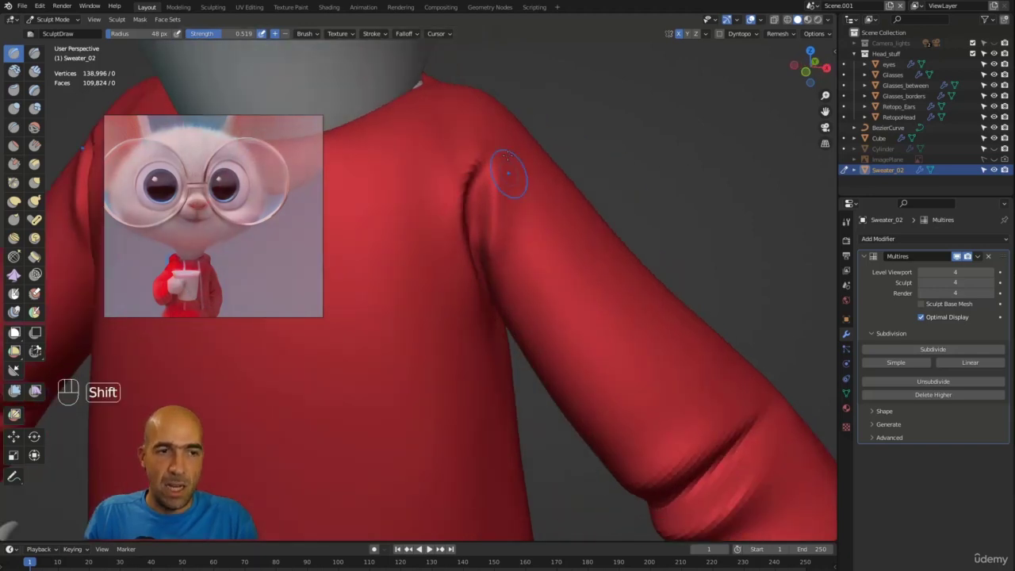
pyautogui.keyDown('ctrl'); pyautogui.keyDown('alt'); pyautogui.moveTo(547, 170); pyautogui.dragTo(599, 152); pyautogui.keyUp('alt'); pyautogui.keyUp('ctrl')
# Step: Sharpen the shoulder crease and the elbow folds with the Pinch/Magnify brush at a 58 px radius
pyautogui.press('p')
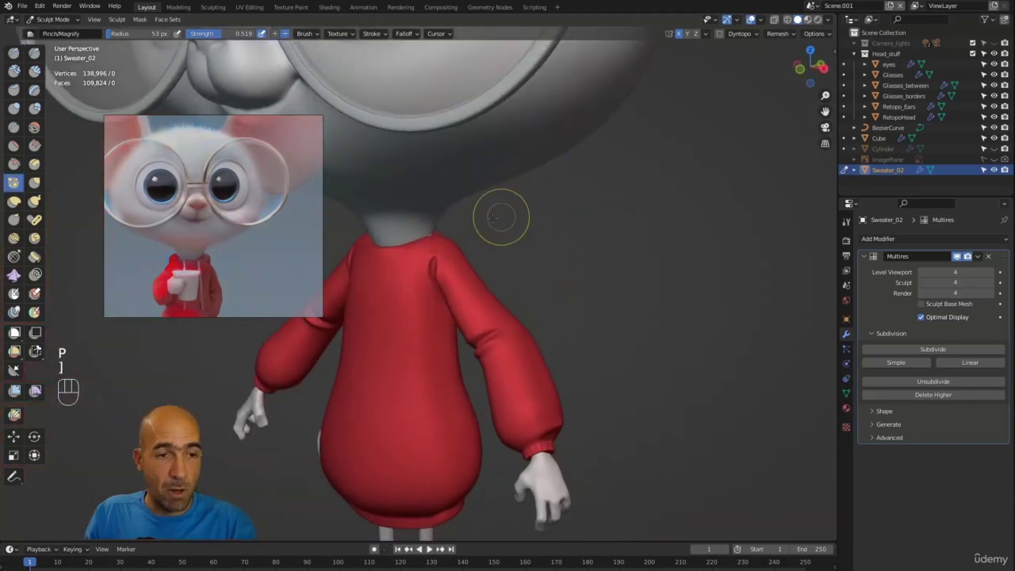
pyautogui.press(']')
pyautogui.press(']')
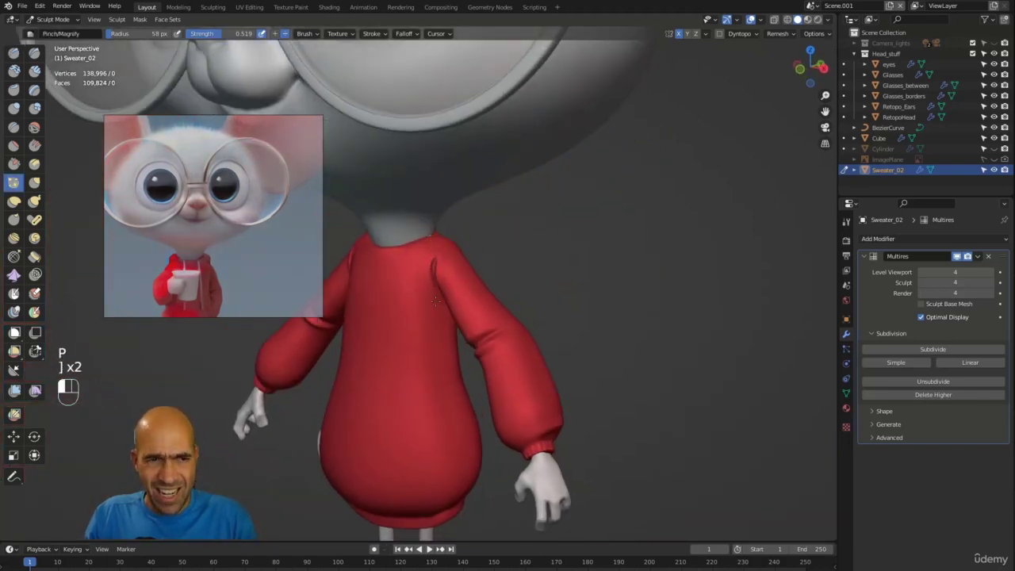
pyautogui.moveTo(460, 291)
pyautogui.keyDown('alt'); pyautogui.mouseDown()
pyautogui.moveTo(498, 318)
pyautogui.moveTo(556, 306)
pyautogui.moveTo(413, 198)
pyautogui.mouseUp(); pyautogui.keyUp('alt')
pyautogui.moveTo(465, 308); pyautogui.dragTo(462, 311)
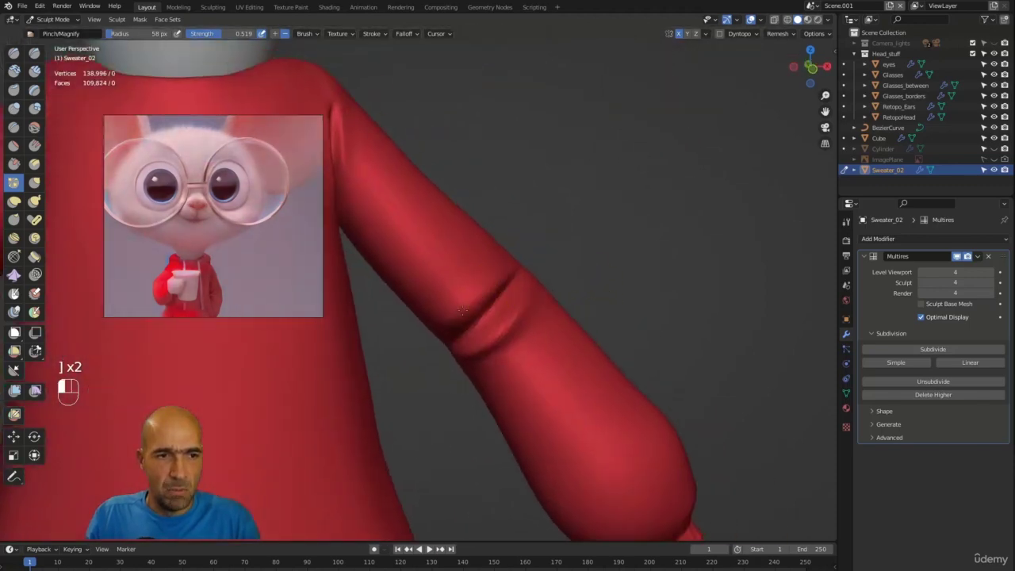
pyautogui.moveTo(489, 347)
pyautogui.mouseDown()
pyautogui.moveTo(504, 355)
pyautogui.moveTo(449, 297)
pyautogui.mouseUp()
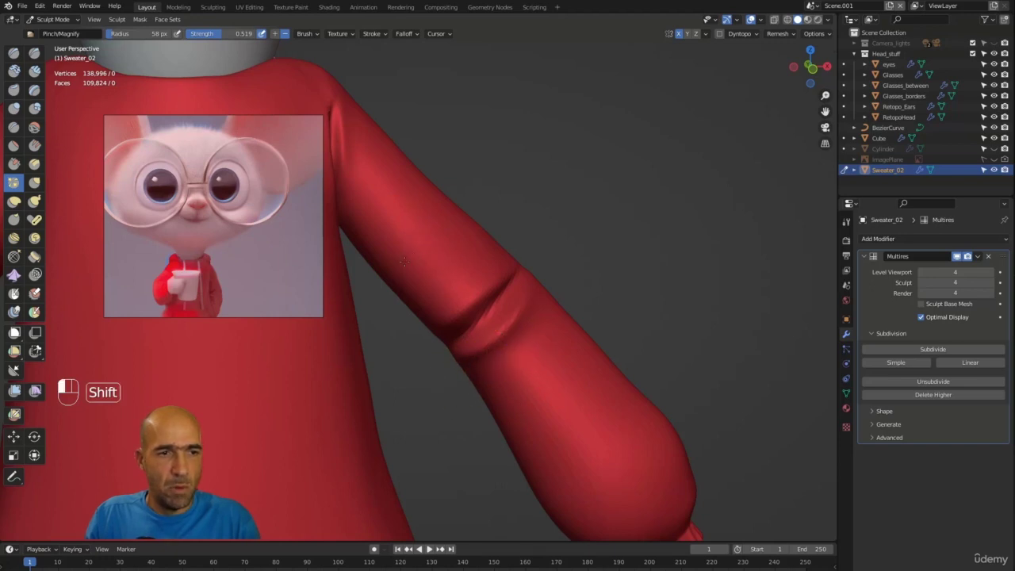
pyautogui.keyDown('ctrl'); pyautogui.keyDown('alt'); pyautogui.moveTo(407, 211); pyautogui.dragTo(446, 232); pyautogui.keyUp('alt'); pyautogui.keyUp('ctrl')
pyautogui.moveTo(462, 232)
pyautogui.keyDown('ctrl'); pyautogui.keyDown('alt'); pyautogui.mouseDown()
pyautogui.moveTo(450, 231)
pyautogui.moveTo(517, 230)
pyautogui.mouseUp(); pyautogui.keyUp('alt'); pyautogui.keyUp('ctrl')
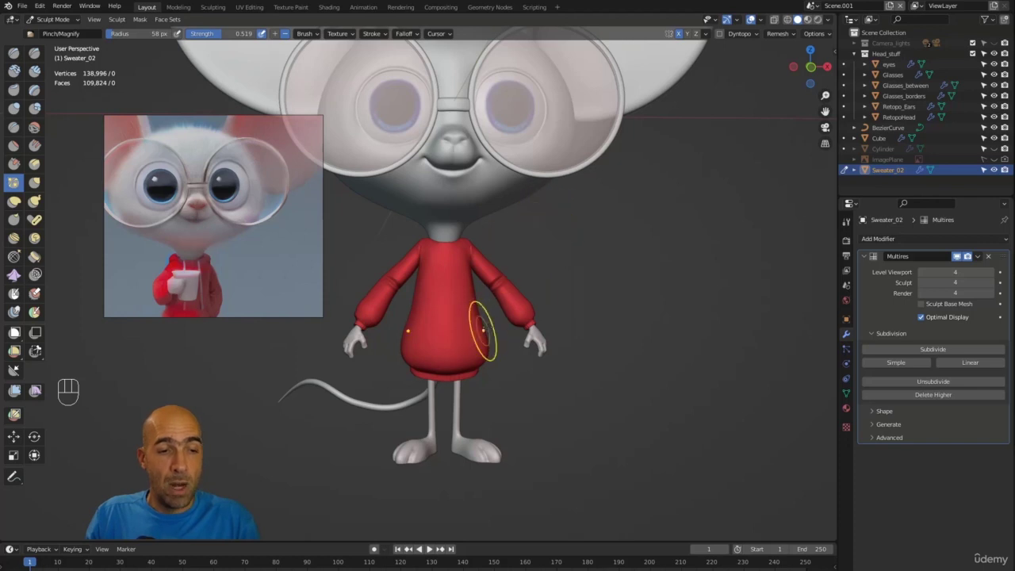
# Step: Adjust the sweater's bottom hem with the Grab brush and smooth the front of the torso
pyautogui.moveTo(564, 294)
pyautogui.keyDown('ctrl'); pyautogui.keyDown('alt'); pyautogui.mouseDown()
pyautogui.moveTo(562, 389)
pyautogui.moveTo(553, 285)
pyautogui.mouseUp(); pyautogui.keyUp('alt'); pyautogui.keyUp('ctrl')
pyautogui.keyDown('alt'); pyautogui.keyDown('shift'); pyautogui.moveTo(501, 428); pyautogui.dragTo(517, 353); pyautogui.keyUp('shift'); pyautogui.keyUp('alt')
pyautogui.press('g')
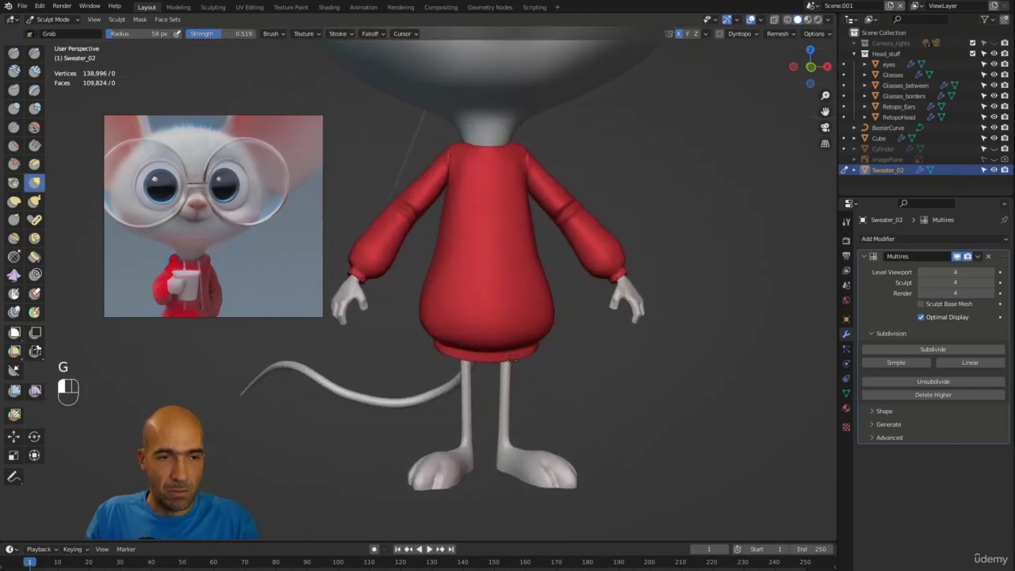
pyautogui.keyDown('alt'); pyautogui.moveTo(558, 363); pyautogui.dragTo(523, 379); pyautogui.keyUp('alt')
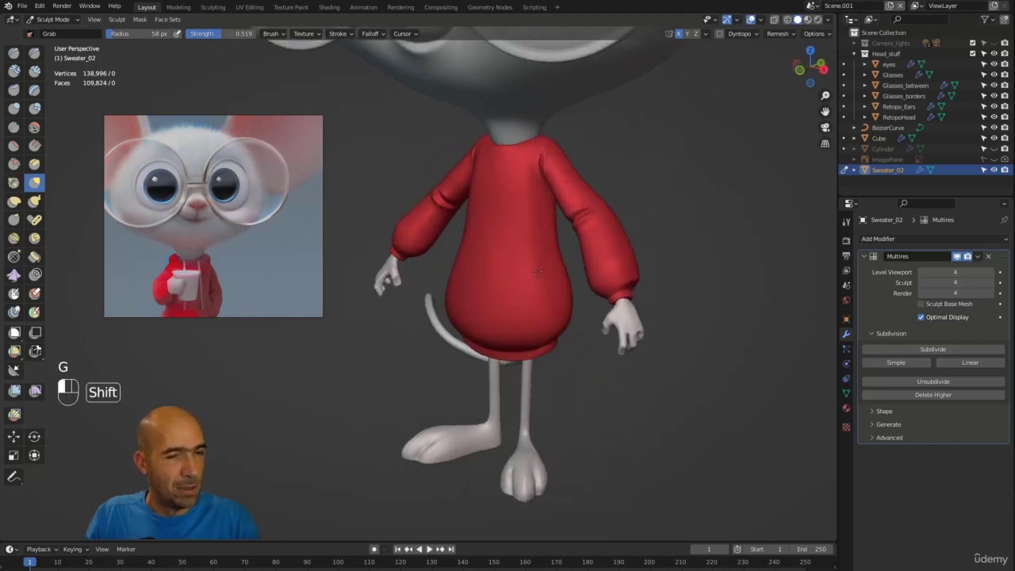
pyautogui.moveTo(669, 234)
pyautogui.keyDown('alt'); pyautogui.mouseDown()
pyautogui.moveTo(677, 231)
pyautogui.moveTo(674, 241)
pyautogui.mouseUp(); pyautogui.keyUp('alt')
pyautogui.keyDown('alt'); pyautogui.moveTo(675, 242); pyautogui.dragTo(644, 293); pyautogui.keyUp('alt')
pyautogui.keyDown('alt'); pyautogui.moveTo(645, 294); pyautogui.dragTo(607, 230); pyautogui.keyUp('alt')
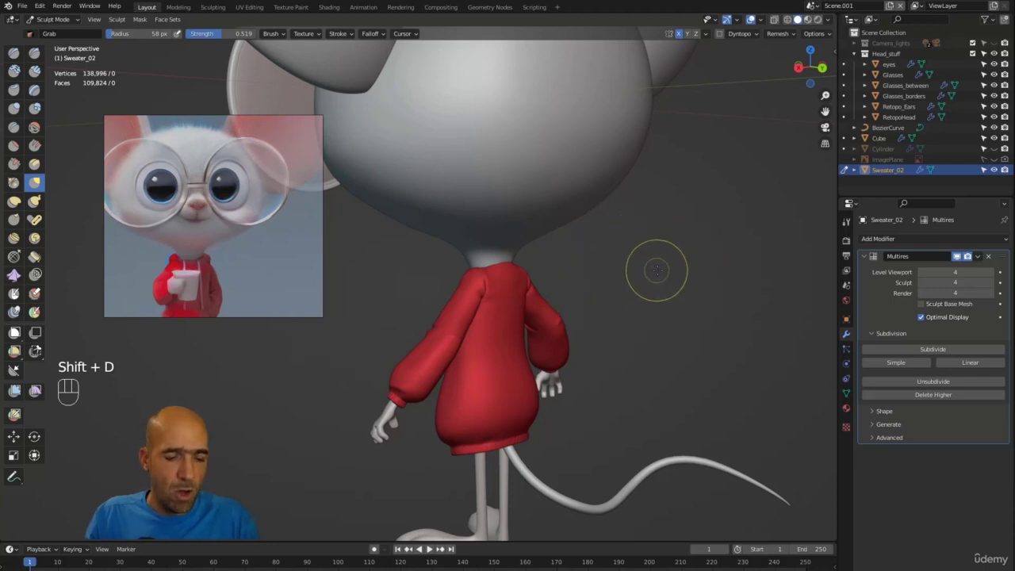
# Step: Return to Object Mode, duplicate the sweater in place and isolate the copy in local view
pyautogui.hotkey('ctrl', 'Tab')
pyautogui.click(588, 272)
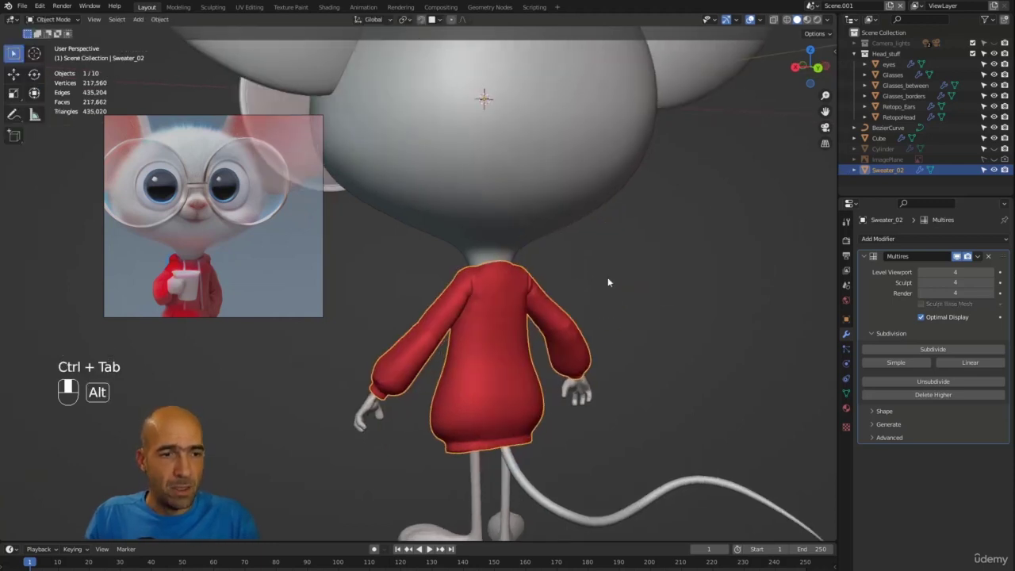
pyautogui.hotkey('shift', 'd')
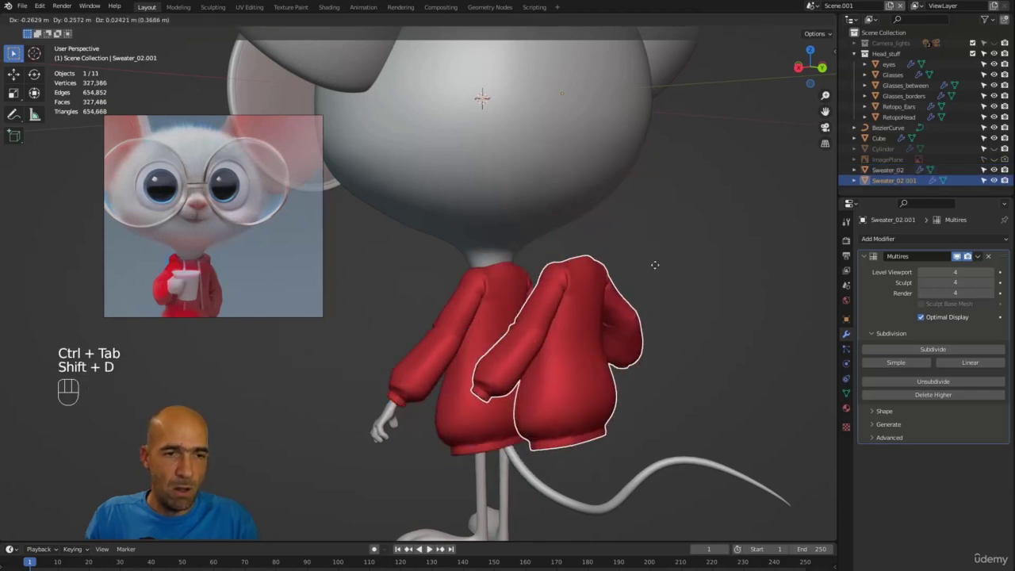
pyautogui.rightClick(647, 251)
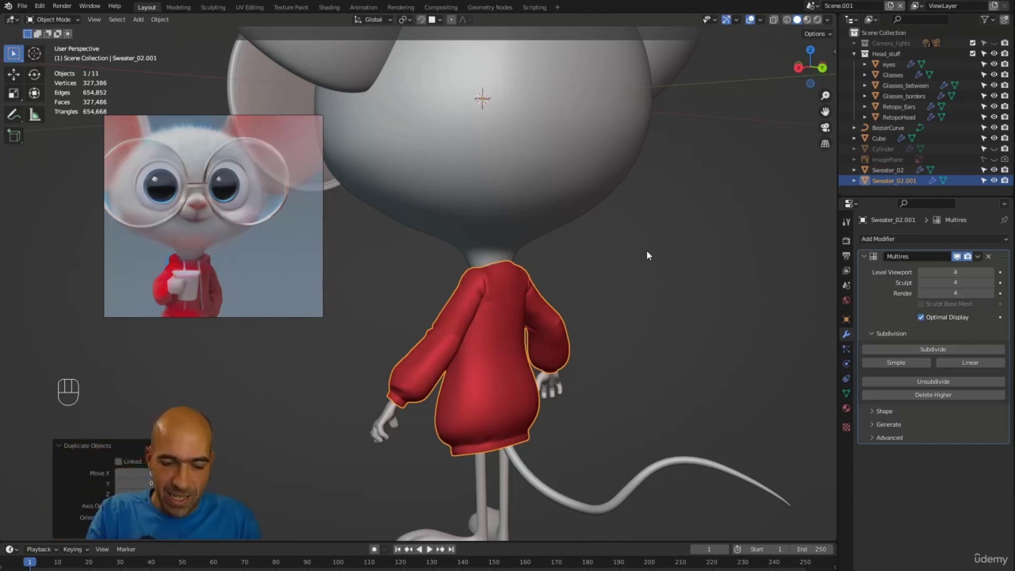
pyautogui.press('/')
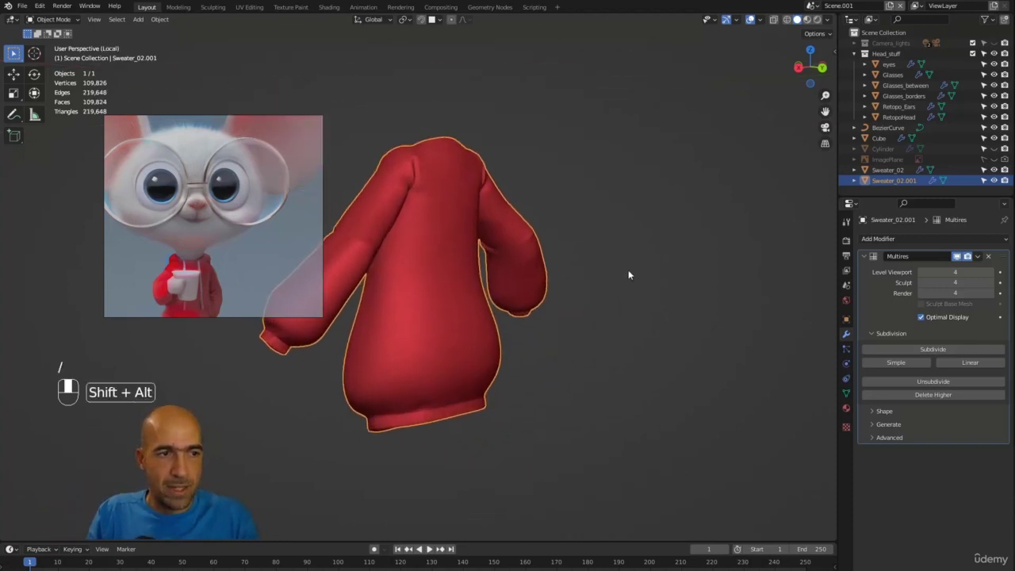
# Step: Remove the Multires modifier from the duplicated sweater and enter Edit Mode on its base mesh
pyautogui.keyDown('alt'); pyautogui.keyDown('shift'); pyautogui.moveTo(628, 270); pyautogui.dragTo(740, 323, button='middle'); pyautogui.keyUp('shift'); pyautogui.keyUp('alt')
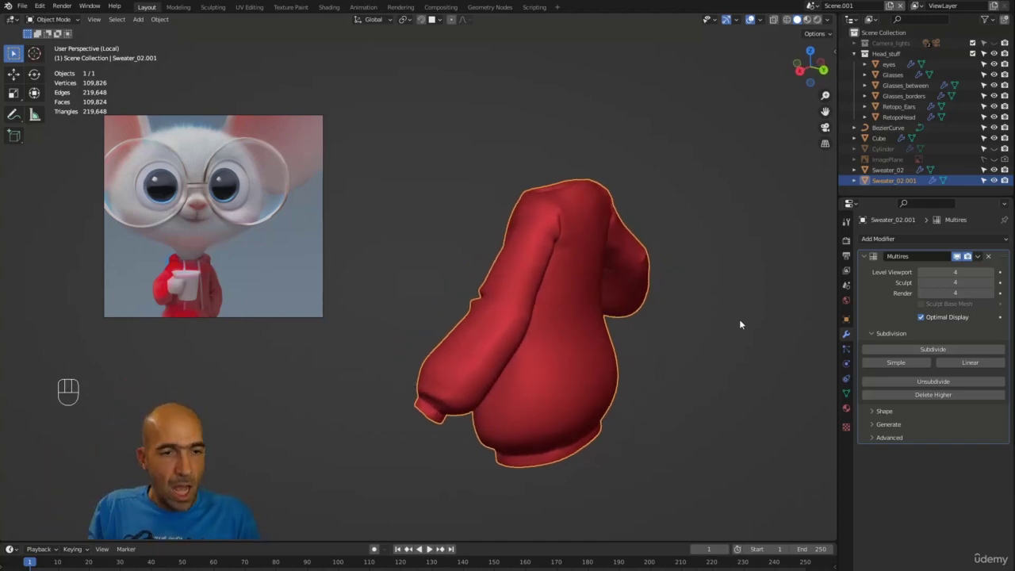
pyautogui.keyDown('alt'); pyautogui.moveTo(744, 348); pyautogui.dragTo(871, 331, button='middle'); pyautogui.keyUp('alt')
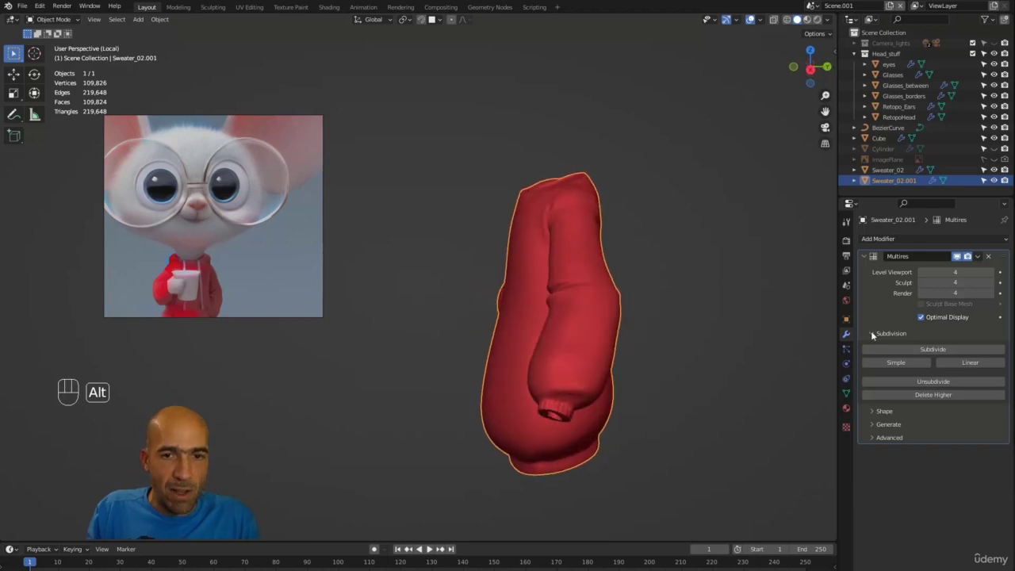
pyautogui.click(988, 256)
pyautogui.keyDown('alt'); pyautogui.moveTo(737, 278); pyautogui.dragTo(622, 275, button='middle'); pyautogui.keyUp('alt')
pyautogui.press('Tab')
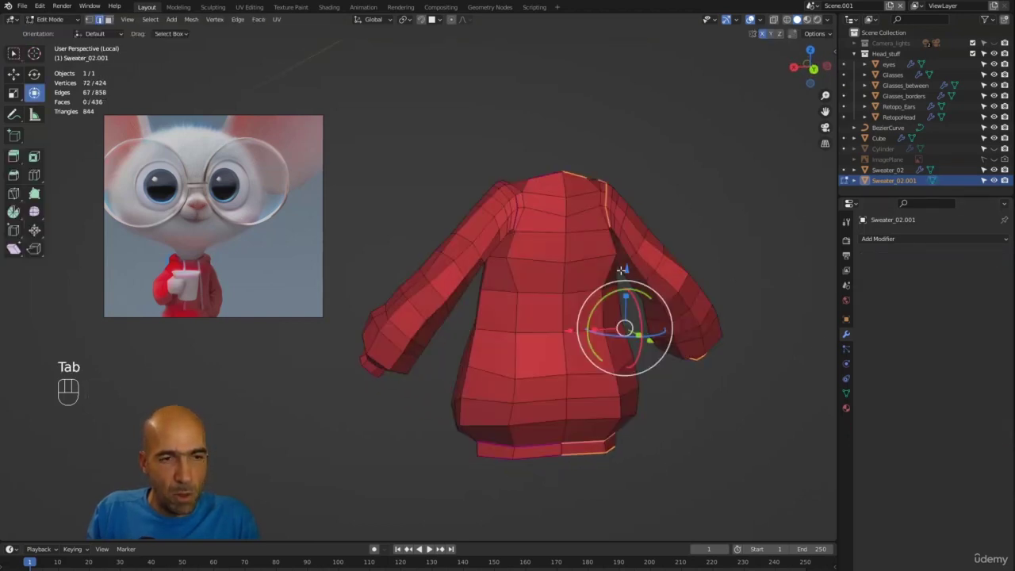
# Step: In face select mode, select the band of eight faces running around the sweater's neckline and over the shoulders
pyautogui.keyDown('alt'); pyautogui.moveTo(677, 202); pyautogui.dragTo(696, 157, button='middle'); pyautogui.keyUp('alt')
pyautogui.moveTo(696, 157)
pyautogui.keyDown('alt'); pyautogui.keyDown('shift'); pyautogui.mouseDown(button='middle')
pyautogui.moveTo(705, 160)
pyautogui.moveTo(687, 166)
pyautogui.mouseUp(button='middle'); pyautogui.keyUp('shift'); pyautogui.keyUp('alt')
pyautogui.press('3')
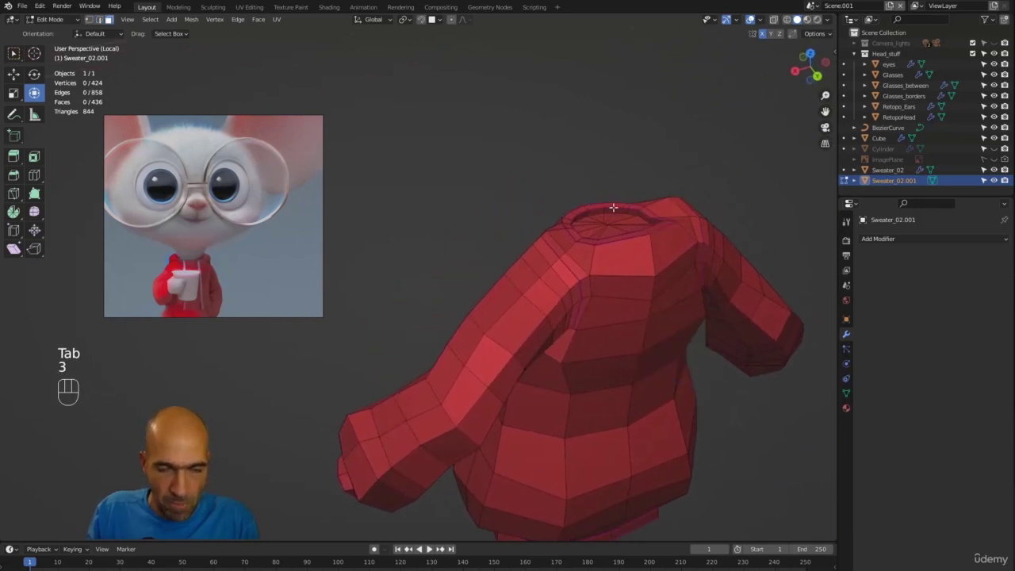
pyautogui.click(574, 236)
pyautogui.keyDown('alt'); pyautogui.moveTo(574, 237); pyautogui.dragTo(555, 230, button='middle'); pyautogui.keyUp('alt')
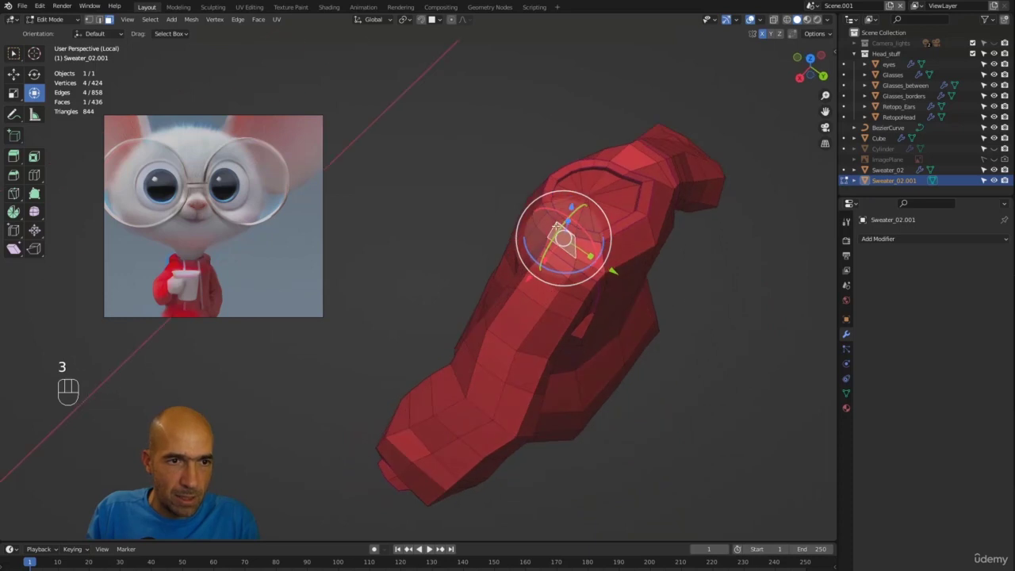
pyautogui.keyDown('shift'); pyautogui.click(550, 228); pyautogui.keyUp('shift')
pyautogui.keyDown('alt'); pyautogui.moveTo(650, 252); pyautogui.dragTo(592, 246, button='middle'); pyautogui.keyUp('alt')
pyautogui.keyDown('shift'); pyautogui.click(572, 262); pyautogui.keyUp('shift')
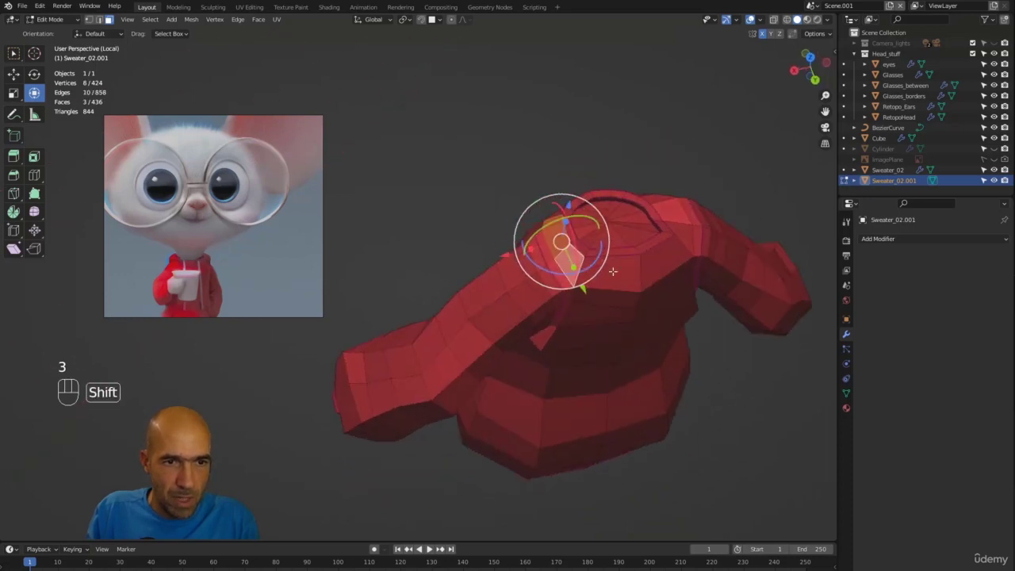
pyautogui.keyDown('shift'); pyautogui.click(609, 274); pyautogui.keyUp('shift')
pyautogui.keyDown('shift'); pyautogui.click(675, 258); pyautogui.keyUp('shift')
pyautogui.keyDown('alt'); pyautogui.moveTo(674, 258); pyautogui.dragTo(653, 237, button='middle'); pyautogui.keyUp('alt')
pyautogui.keyDown('shift'); pyautogui.click(629, 329); pyautogui.keyUp('shift')
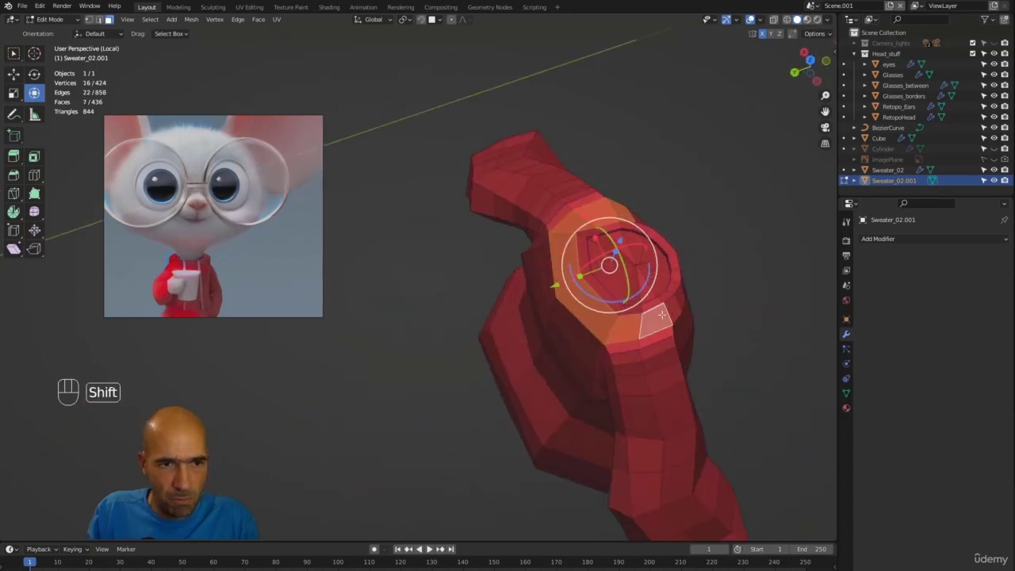
pyautogui.keyDown('alt'); pyautogui.moveTo(629, 329); pyautogui.dragTo(702, 260, button='middle'); pyautogui.keyUp('alt')
pyautogui.keyDown('shift'); pyautogui.click(660, 323); pyautogui.keyUp('shift')
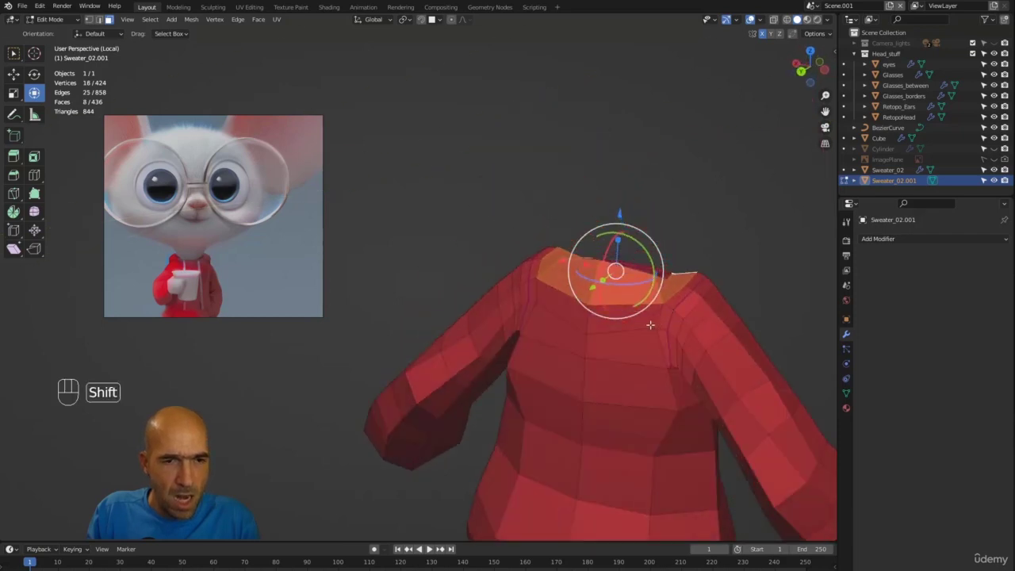
# Step: Extend the selection with three rows of two faces down the middle of the sweater's upper back
pyautogui.keyDown('shift'); pyautogui.click(639, 321); pyautogui.keyUp('shift')
pyautogui.keyDown('shift'); pyautogui.click(629, 342); pyautogui.keyUp('shift')
pyautogui.keyDown('shift'); pyautogui.click(576, 319); pyautogui.keyUp('shift')
pyautogui.keyDown('shift'); pyautogui.click(569, 342); pyautogui.keyUp('shift')
pyautogui.keyDown('shift'); pyautogui.click(575, 368); pyautogui.keyUp('shift')
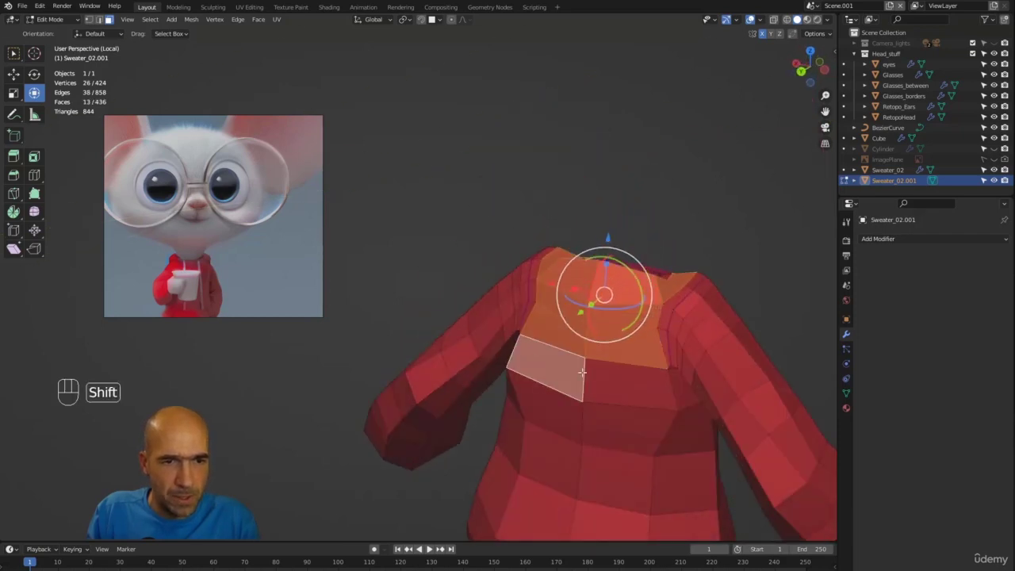
pyautogui.keyDown('shift'); pyautogui.click(606, 376); pyautogui.keyUp('shift')
pyautogui.keyDown('alt'); pyautogui.moveTo(707, 343); pyautogui.dragTo(726, 310, button='middle'); pyautogui.keyUp('alt')
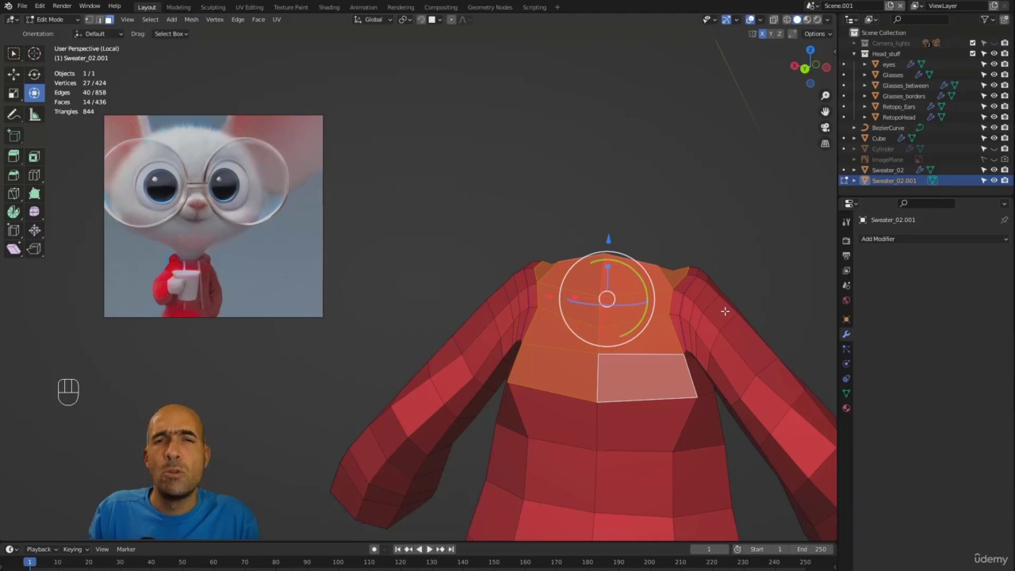
# Step: Invert the selection and delete those faces, keeping only the neckline and upper-back piece
pyautogui.hotkey('ctrl', 'i')
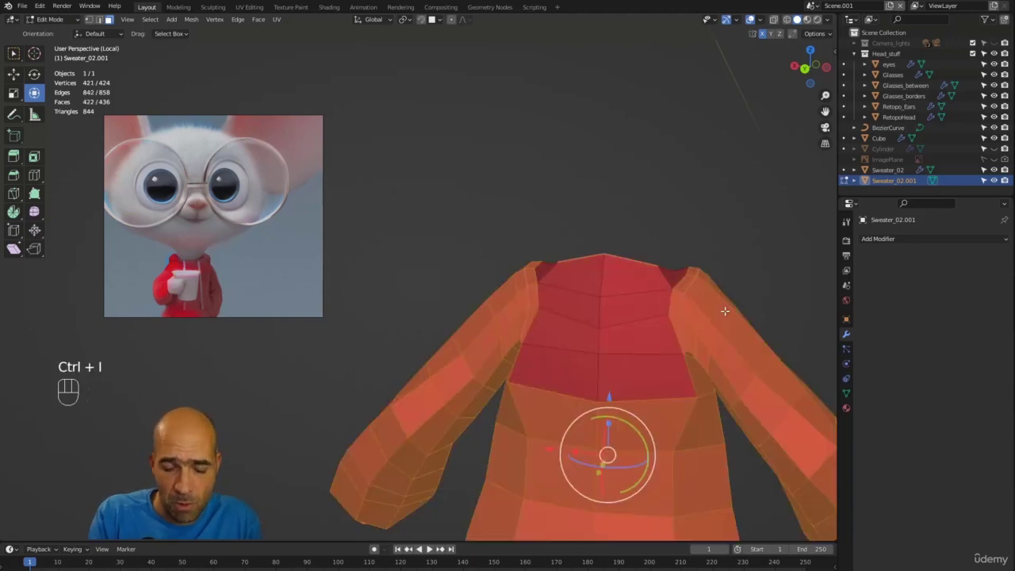
pyautogui.press('x')
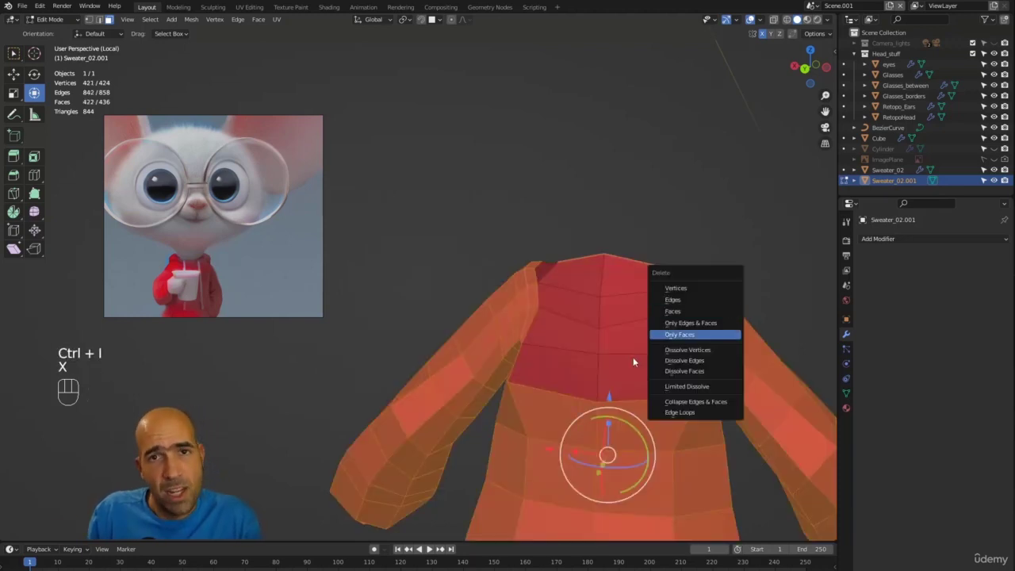
pyautogui.click(683, 311)
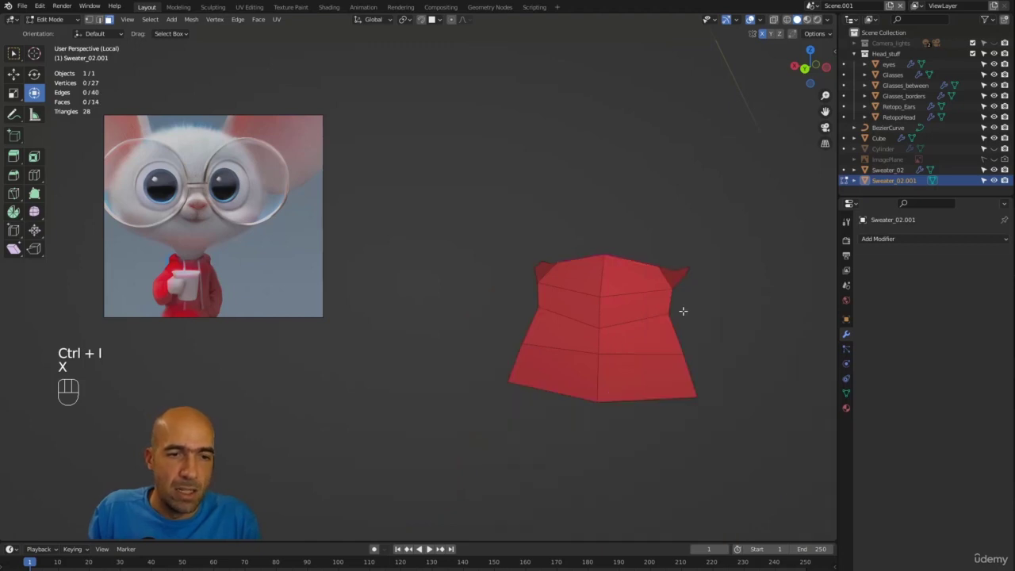
pyautogui.keyDown('alt'); pyautogui.moveTo(680, 310); pyautogui.dragTo(706, 307, button='middle'); pyautogui.keyUp('alt')
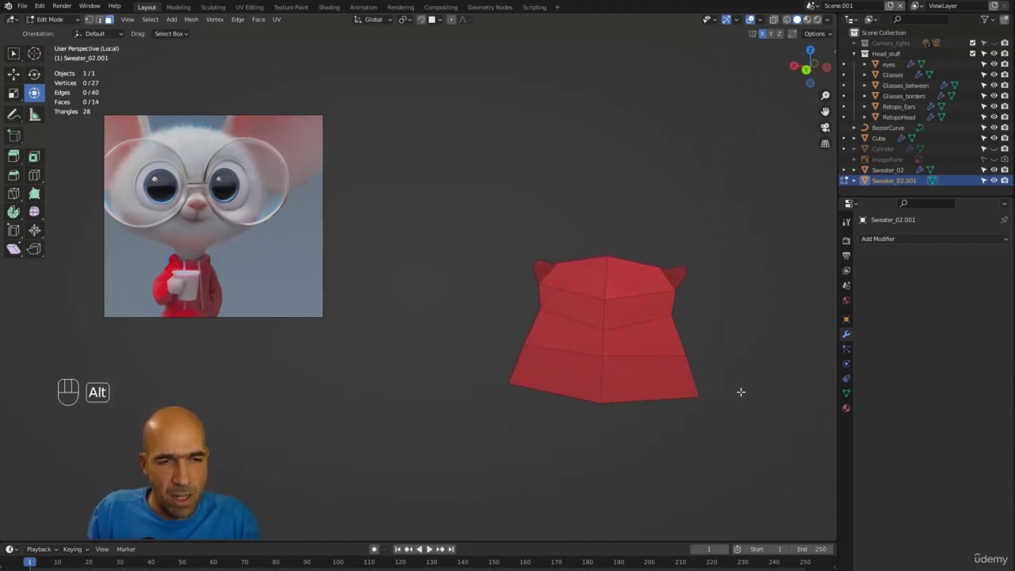
pyautogui.keyDown('alt'); pyautogui.moveTo(741, 392); pyautogui.dragTo(690, 372, button='middle'); pyautogui.keyUp('alt')
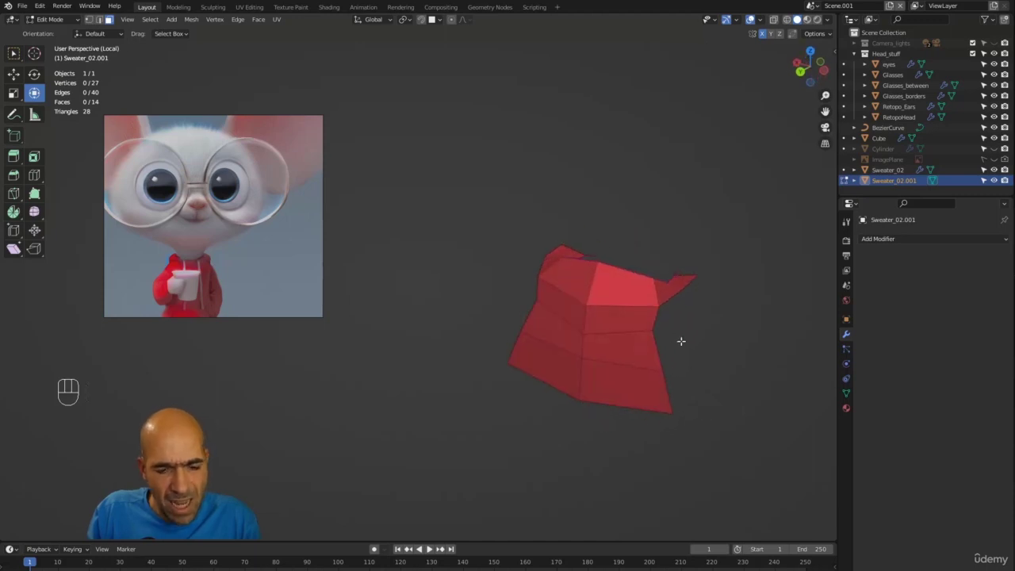
# Step: Round the back panel's side edges by moving the upper two vertices outward and the lower two inward
pyautogui.click(660, 307)
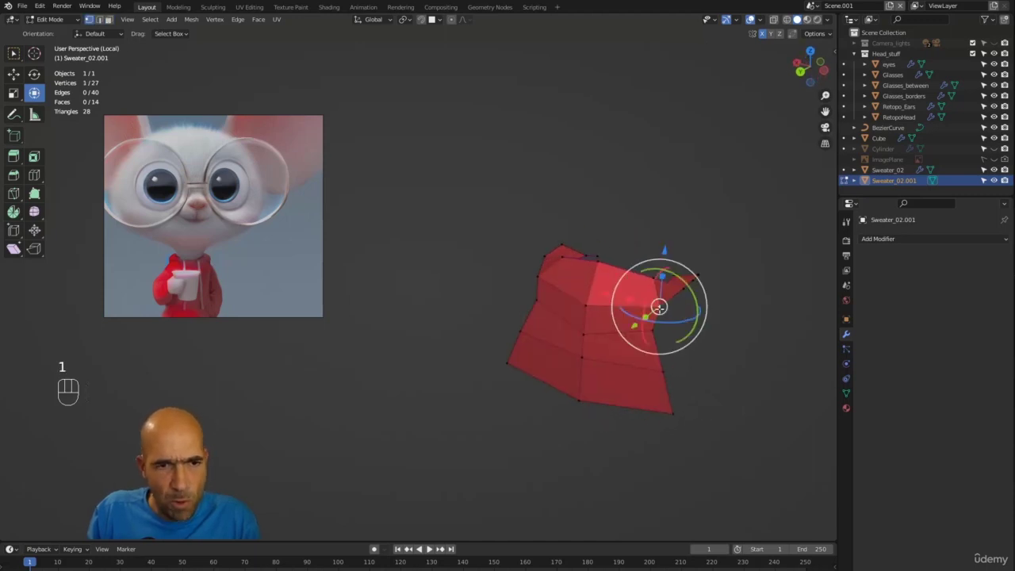
pyautogui.press('g')
pyautogui.click(739, 346)
pyautogui.click(652, 334)
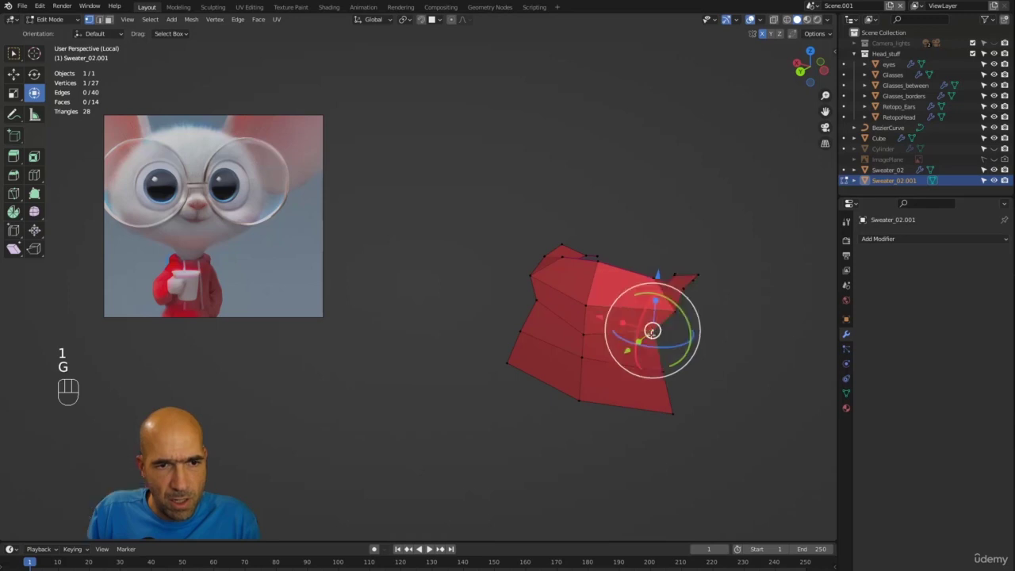
pyautogui.press('g')
pyautogui.click(669, 346)
pyautogui.click(662, 371)
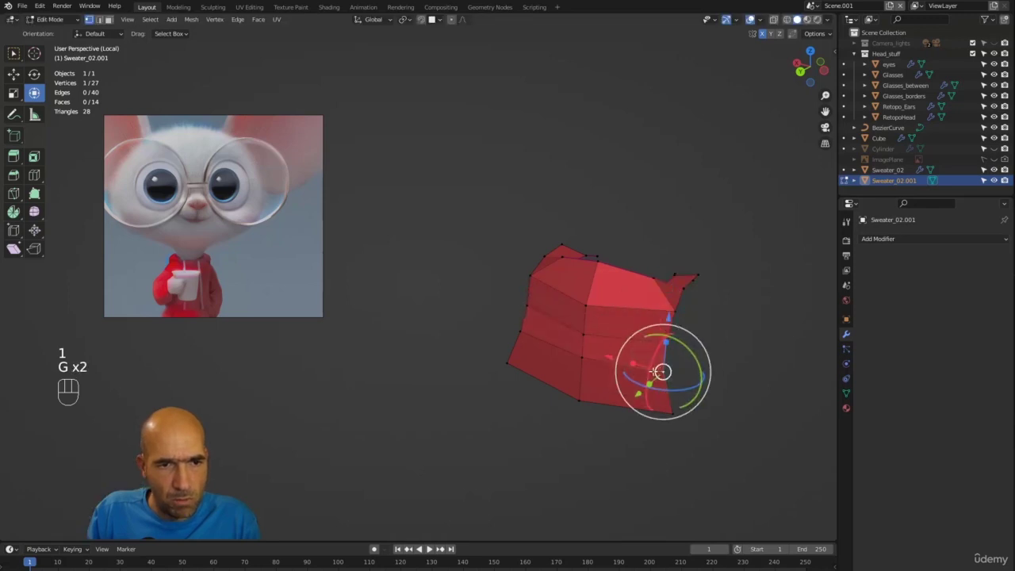
pyautogui.press('g')
pyautogui.click(653, 370)
pyautogui.click(671, 412)
pyautogui.press('g')
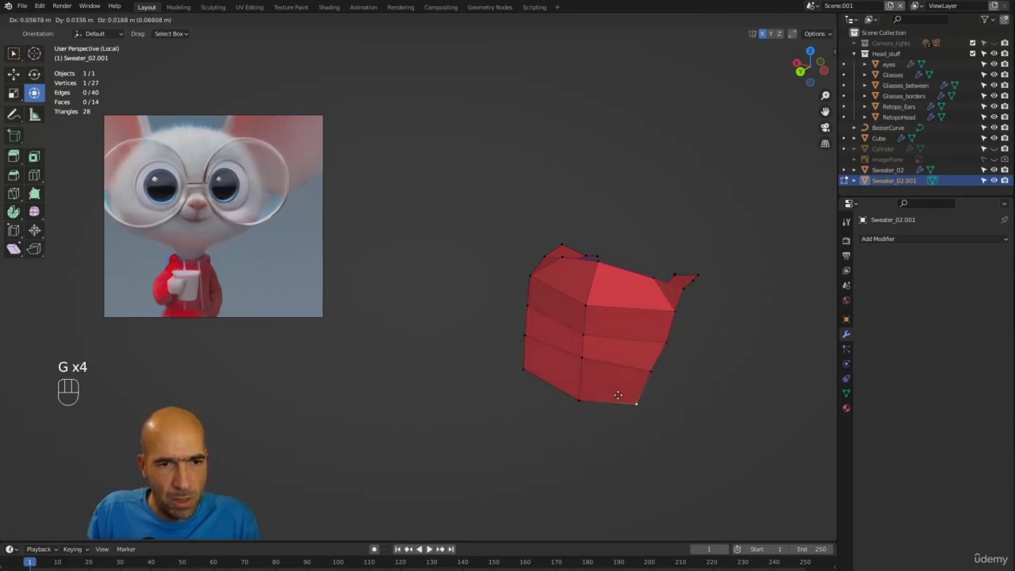
pyautogui.click(611, 389)
# Step: Pull the back panel's centre-line vertices outward and adjust the lower corner vertex to round the side profile
pyautogui.keyDown('alt'); pyautogui.moveTo(635, 389); pyautogui.dragTo(593, 371); pyautogui.keyUp('alt')
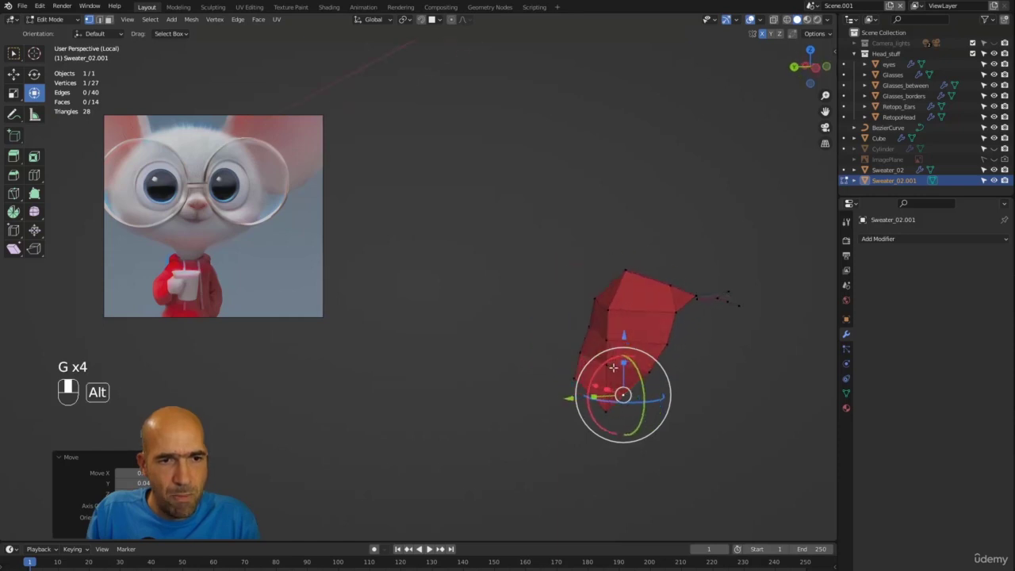
pyautogui.click(609, 363)
pyautogui.press('g')
pyautogui.click(600, 358)
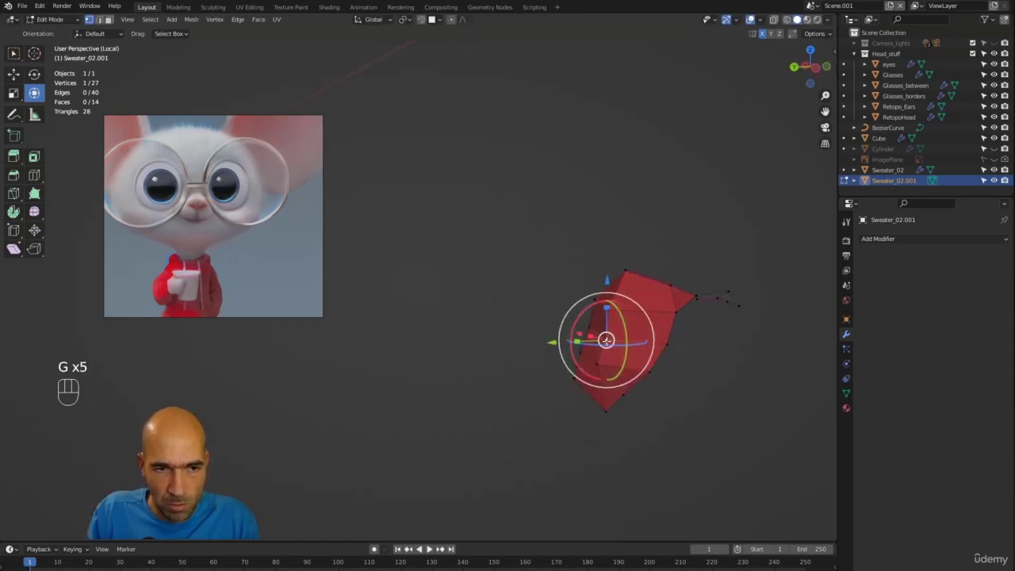
pyautogui.press('g')
pyautogui.click(608, 313)
pyautogui.press('g')
pyautogui.click(600, 306)
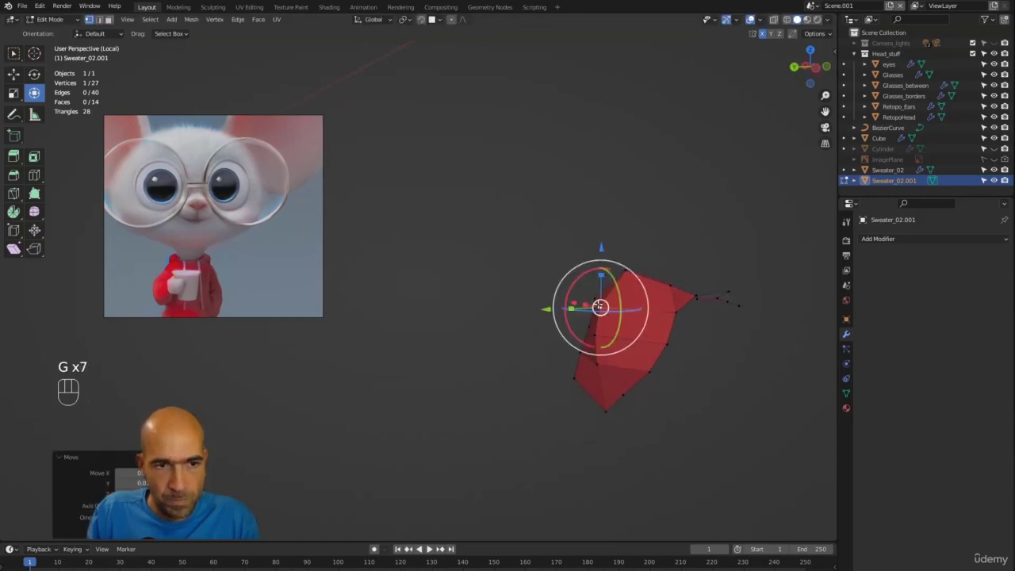
pyautogui.press('g')
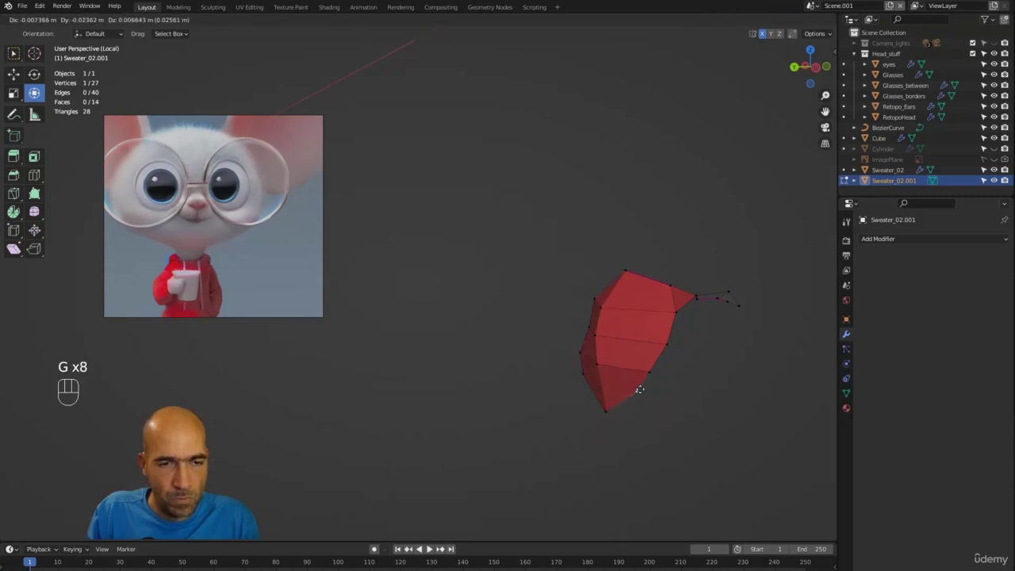
pyautogui.click(639, 389)
pyautogui.keyDown('alt'); pyautogui.moveTo(635, 390); pyautogui.dragTo(664, 417); pyautogui.keyUp('alt')
pyautogui.keyDown('alt'); pyautogui.moveTo(616, 372); pyautogui.dragTo(638, 411); pyautogui.keyUp('alt')
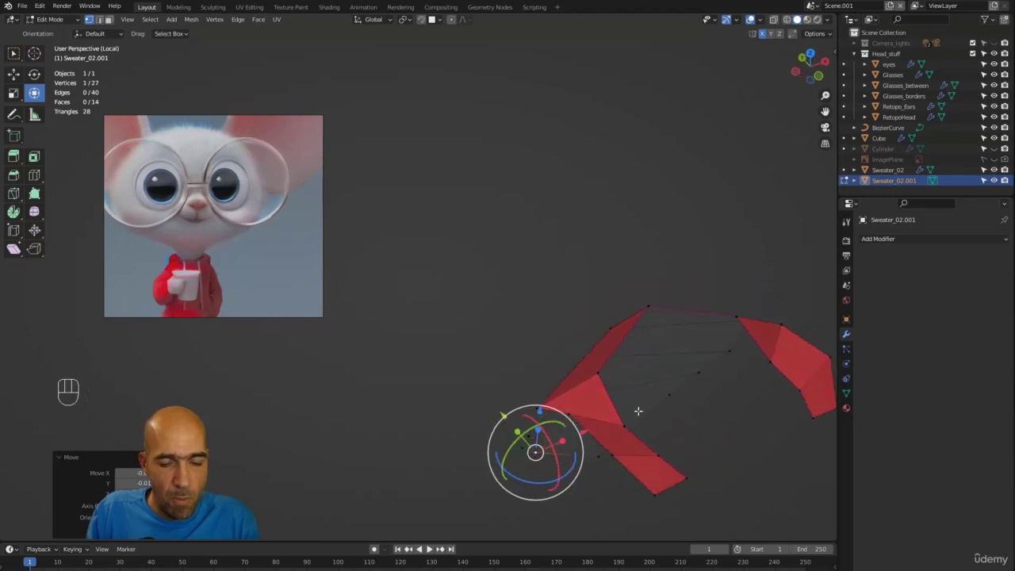
pyautogui.hotkey('shift', 'r')
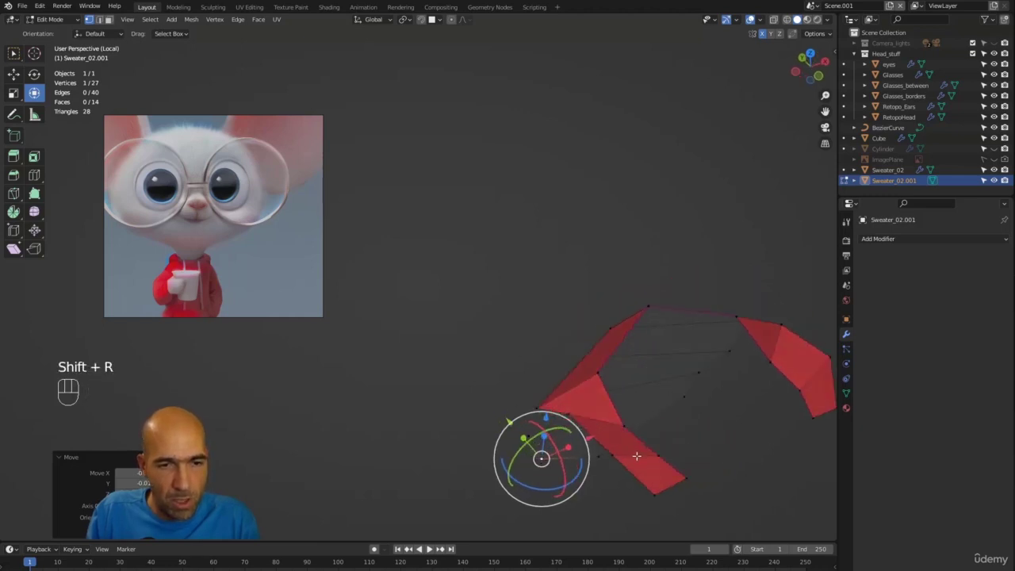
pyautogui.keyDown('alt'); pyautogui.moveTo(692, 418); pyautogui.dragTo(812, 392); pyautogui.keyUp('alt')
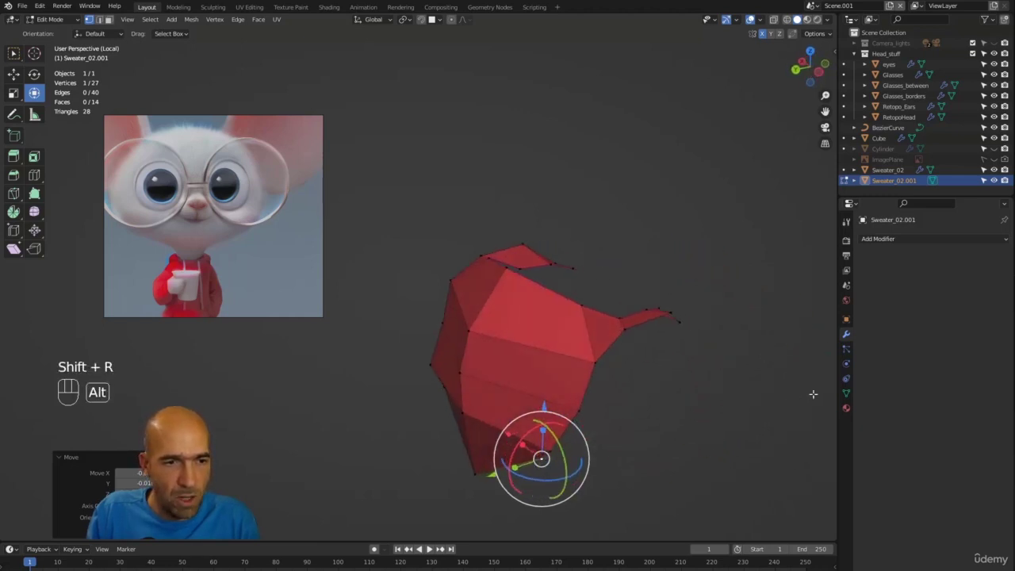
pyautogui.hotkey('ctrl', 'z')
pyautogui.hotkey('shift', 'r')
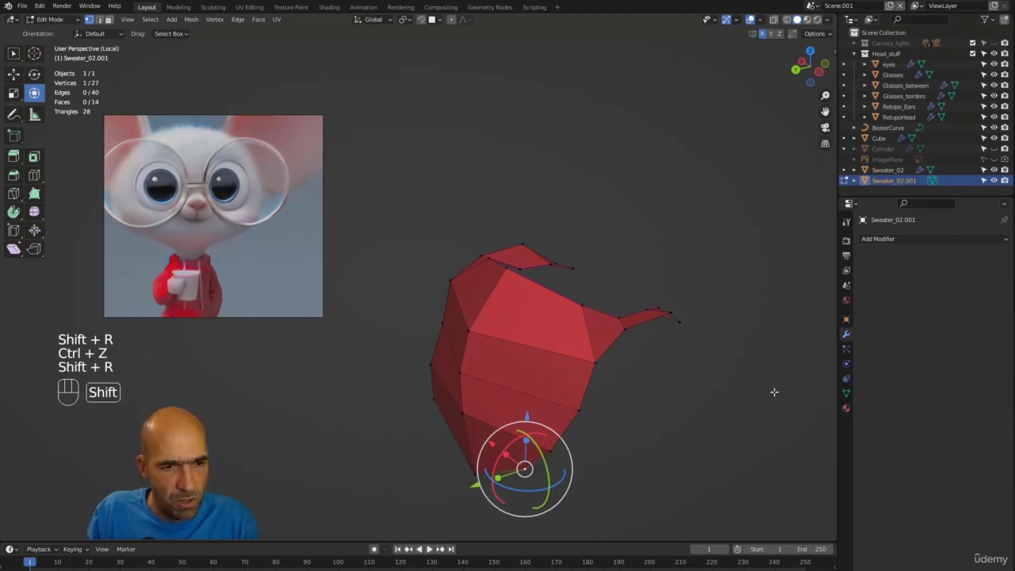
# Step: Add one loop cut along the neckline band, running over both shoulders and around the back
pyautogui.keyDown('alt'); pyautogui.moveTo(729, 401); pyautogui.dragTo(585, 414); pyautogui.keyUp('alt')
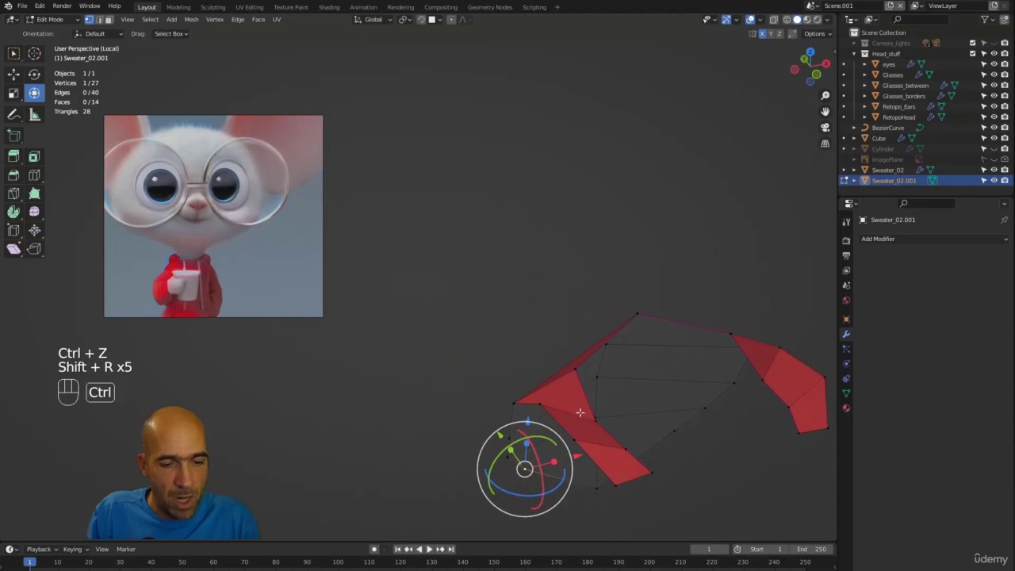
pyautogui.hotkey('ctrl', 'r')
pyautogui.click(580, 413)
pyautogui.click(581, 415)
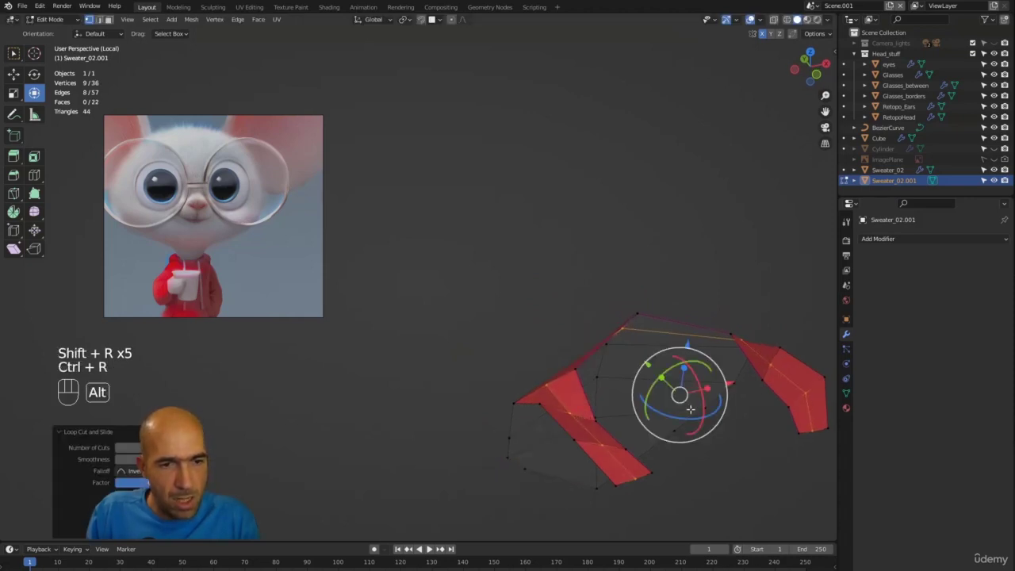
pyautogui.keyDown('alt'); pyautogui.moveTo(692, 395); pyautogui.dragTo(749, 398); pyautogui.keyUp('alt')
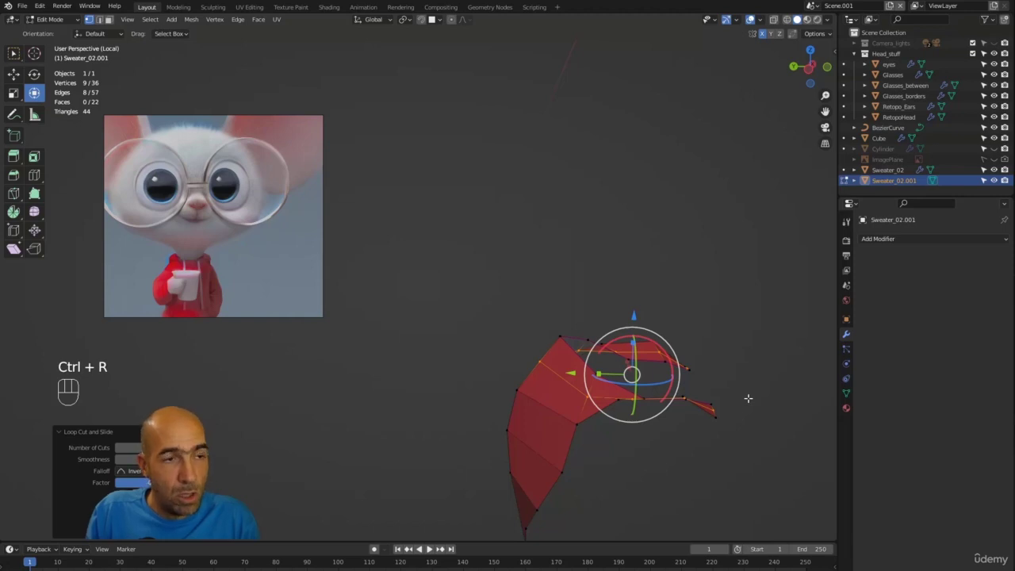
# Step: Switch the piece to Sculpt Mode with the Grab brush and enlarge the brush radius to 71 px
pyautogui.hotkey('ctrl', 'Tab')
pyautogui.click(736, 463)
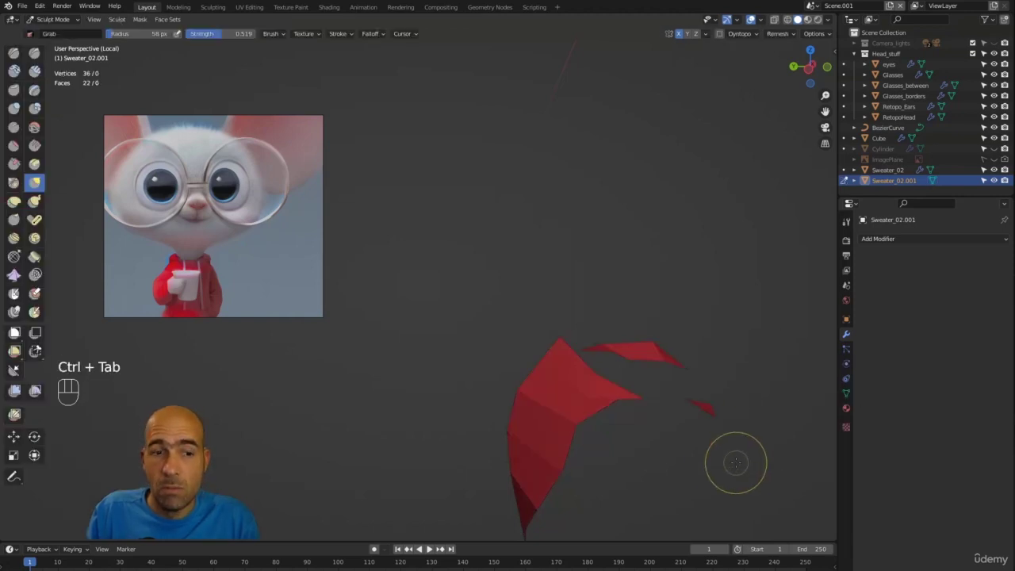
pyautogui.keyDown('alt'); pyautogui.moveTo(687, 437); pyautogui.dragTo(687, 459); pyautogui.keyUp('alt')
pyautogui.press(']')
pyautogui.press(']')
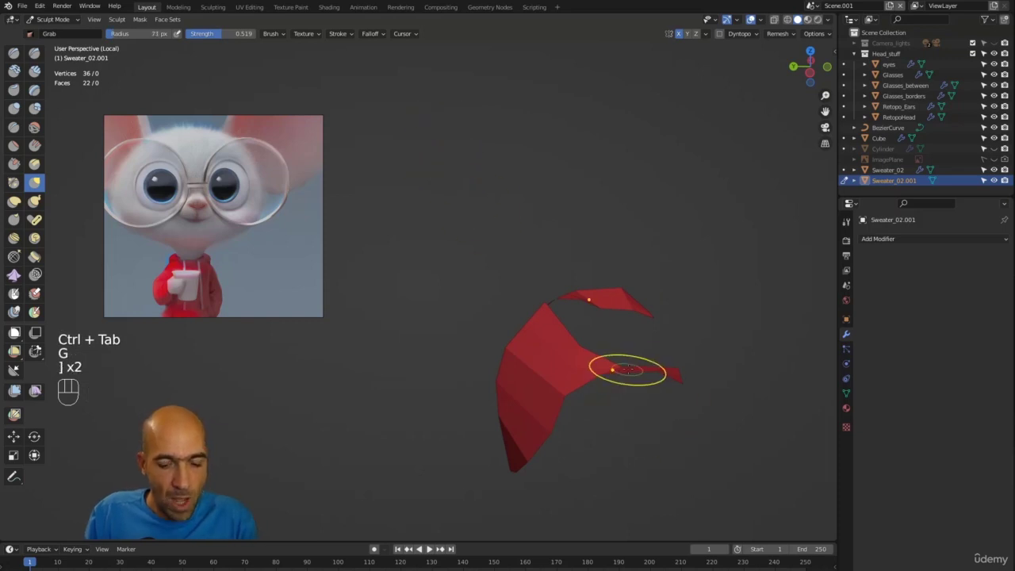
# Step: Exit local view and frame the piece where it sits on the back of the sweater below the neck
pyautogui.press('/')
pyautogui.keyDown('alt'); pyautogui.moveTo(579, 283); pyautogui.dragTo(536, 280); pyautogui.keyUp('alt')
pyautogui.moveTo(535, 279)
pyautogui.keyDown('ctrl'); pyautogui.keyDown('alt'); pyautogui.mouseDown()
pyautogui.moveTo(546, 259)
pyautogui.moveTo(548, 289)
pyautogui.mouseUp(); pyautogui.keyUp('alt'); pyautogui.keyUp('ctrl')
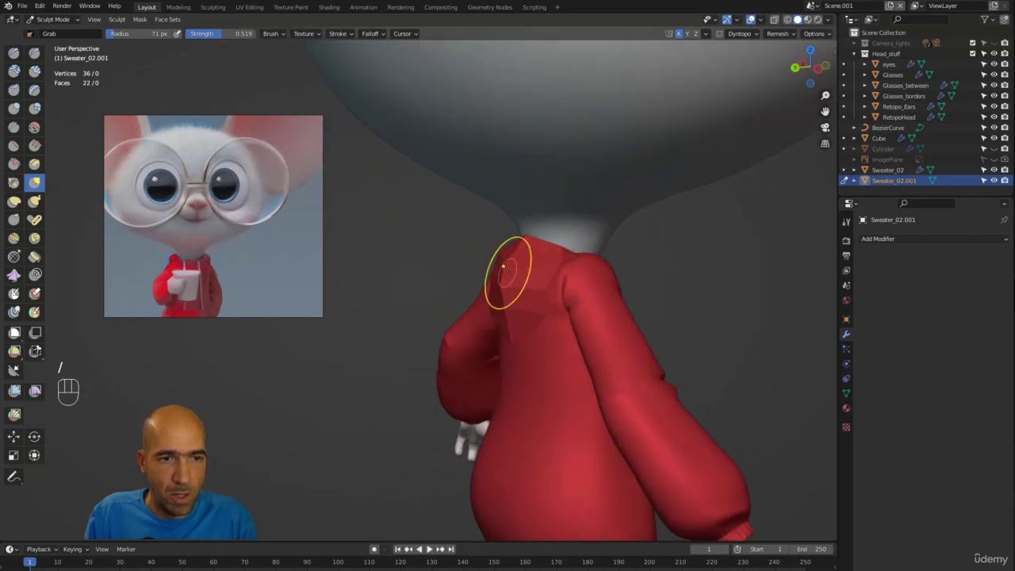
pyautogui.moveTo(525, 326)
pyautogui.keyDown('alt'); pyautogui.mouseDown()
pyautogui.moveTo(548, 314)
pyautogui.moveTo(534, 312)
pyautogui.moveTo(556, 273)
pyautogui.mouseUp(); pyautogui.keyUp('alt')
pyautogui.keyDown('alt'); pyautogui.moveTo(558, 272); pyautogui.dragTo(615, 273); pyautogui.keyUp('alt')
pyautogui.moveTo(618, 275)
pyautogui.keyDown('ctrl'); pyautogui.keyDown('alt'); pyautogui.mouseDown()
pyautogui.moveTo(635, 313)
pyautogui.moveTo(657, 240)
pyautogui.moveTo(556, 243)
pyautogui.mouseUp(); pyautogui.keyUp('alt'); pyautogui.keyUp('ctrl')
# Step: Return to Edit Mode and add a centred vertical loop cut between the back panel's middle and side edges
pyautogui.press('Tab')
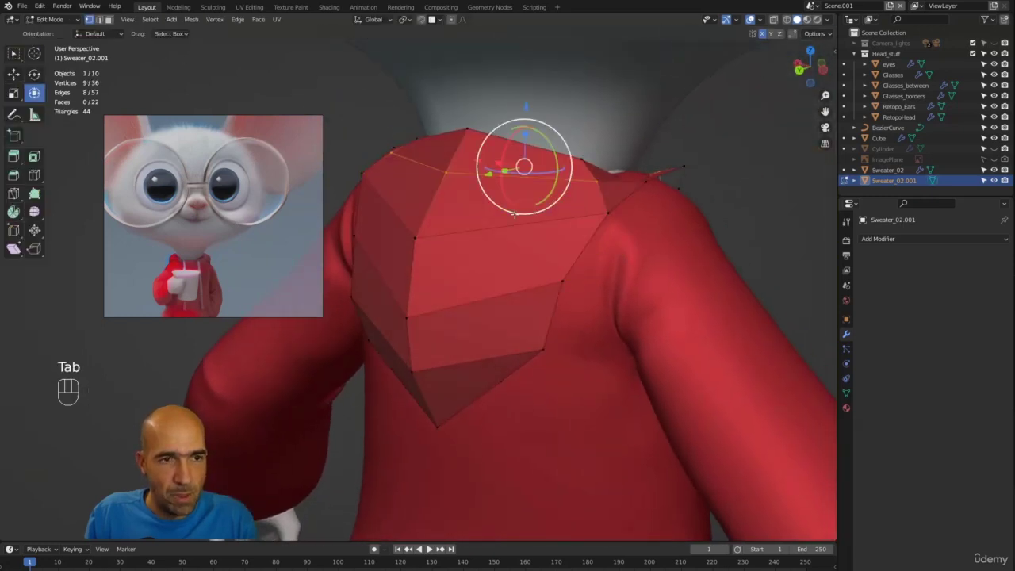
pyautogui.hotkey('ctrl', 'r')
pyautogui.click(514, 220)
pyautogui.rightClick(517, 220)
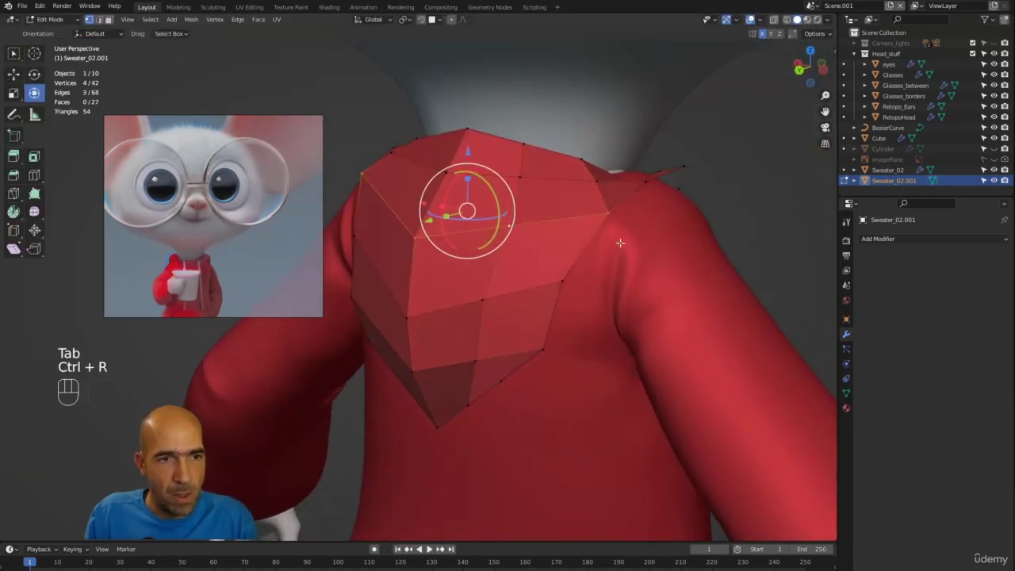
# Step: Return the hood piece to Sculpt Mode and symmetrize its mesh across the X axis
pyautogui.press('Tab')
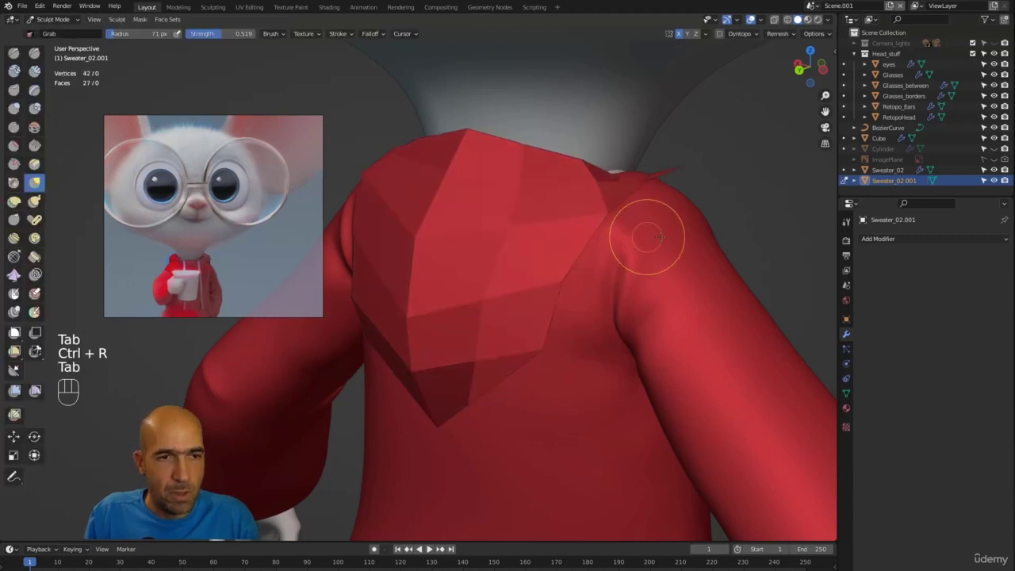
pyautogui.keyDown('alt'); pyautogui.moveTo(660, 237); pyautogui.dragTo(577, 227); pyautogui.keyUp('alt')
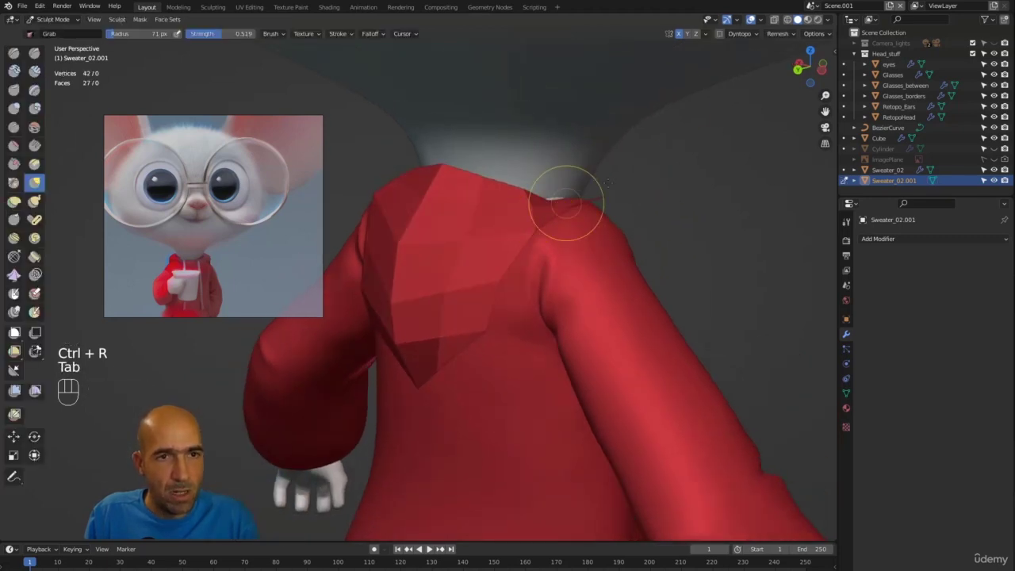
pyautogui.click(705, 34)
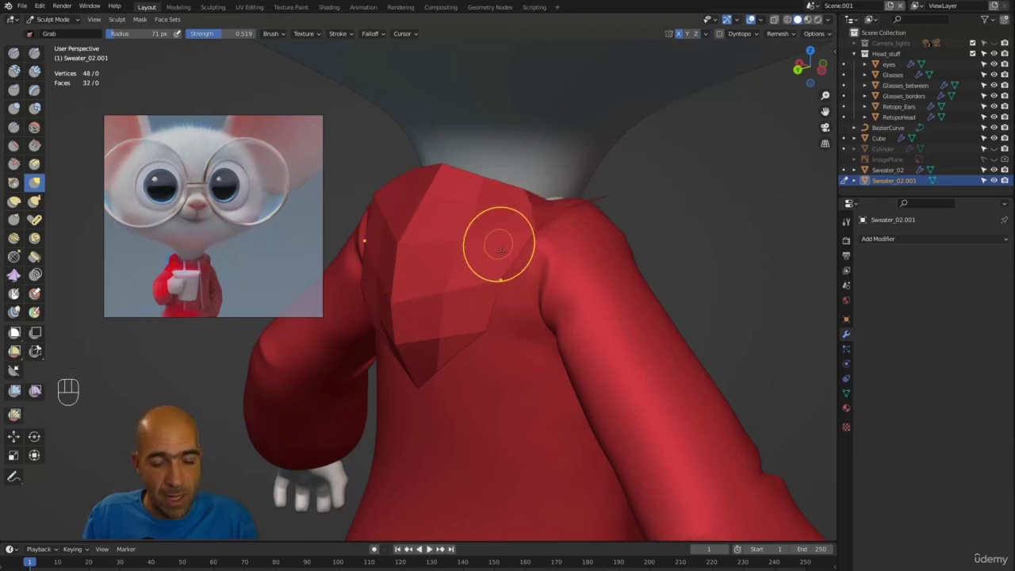
# Step: Set the Grab brush radius to 116 px and pull the hood piece's upper back and shoulder corners outward from the neck
pyautogui.press('x')
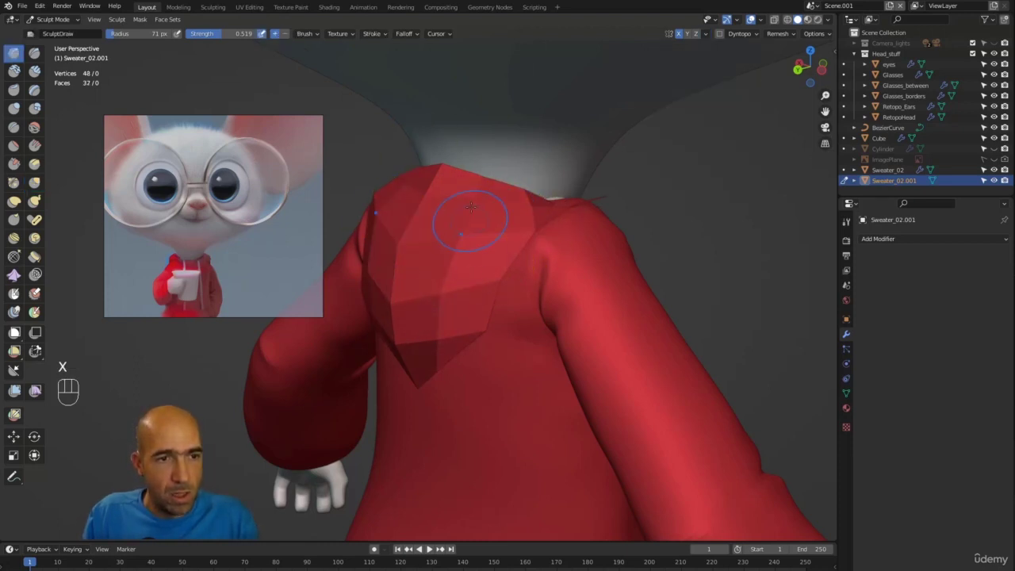
pyautogui.keyDown('alt'); pyautogui.moveTo(481, 179); pyautogui.dragTo(476, 195); pyautogui.keyUp('alt')
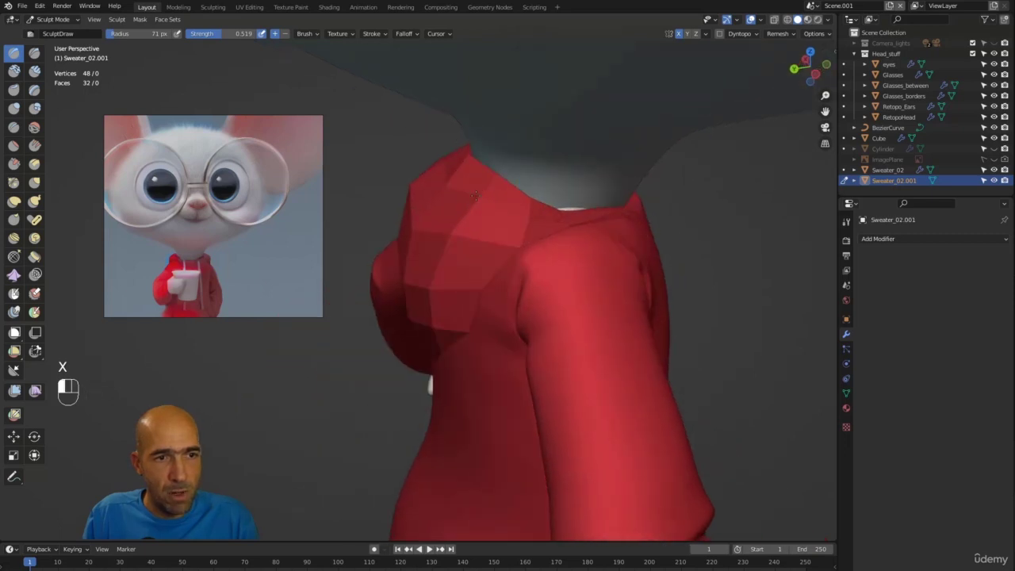
pyautogui.moveTo(675, 232)
pyautogui.keyDown('alt'); pyautogui.mouseDown()
pyautogui.moveTo(492, 198)
pyautogui.moveTo(472, 176)
pyautogui.moveTo(450, 205)
pyautogui.moveTo(449, 239)
pyautogui.mouseUp(); pyautogui.keyUp('alt')
pyautogui.press('g')
pyautogui.press(']')
pyautogui.press(']')
pyautogui.press(']')
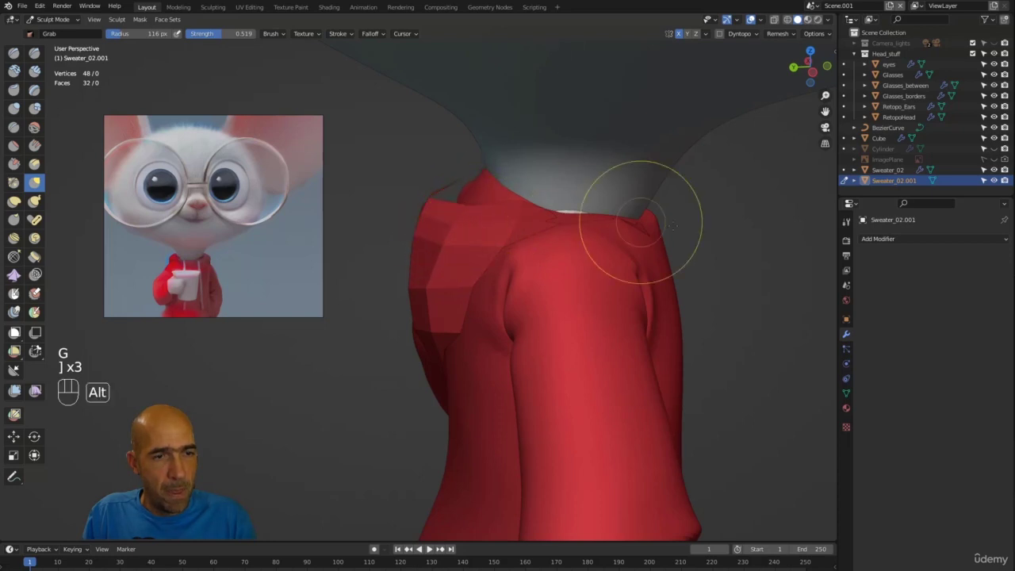
pyautogui.moveTo(641, 223)
pyautogui.keyDown('alt'); pyautogui.mouseDown()
pyautogui.moveTo(476, 186)
pyautogui.moveTo(603, 183)
pyautogui.moveTo(516, 172)
pyautogui.moveTo(560, 182)
pyautogui.moveTo(556, 207)
pyautogui.moveTo(565, 184)
pyautogui.moveTo(555, 214)
pyautogui.moveTo(306, 234)
pyautogui.mouseUp(); pyautogui.keyUp('alt')
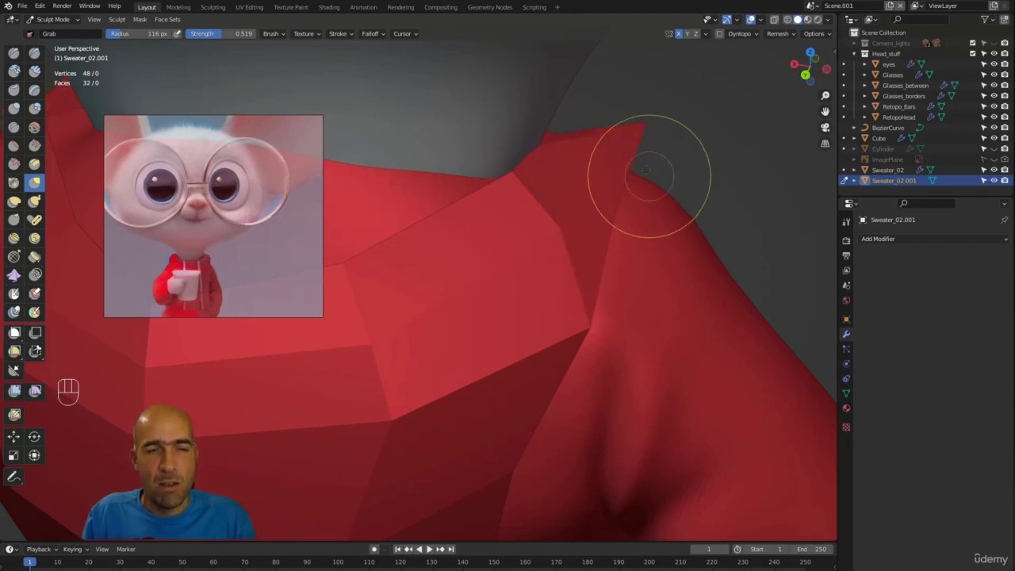
# Step: Grab the collar's front ends onto the neckline and shape its shoulder corners into a raised, wider rim
pyautogui.keyDown('alt'); pyautogui.moveTo(687, 186); pyautogui.dragTo(431, 238); pyautogui.keyUp('alt')
pyautogui.keyDown('ctrl'); pyautogui.keyDown('alt'); pyautogui.moveTo(442, 215); pyautogui.dragTo(436, 174); pyautogui.keyUp('alt'); pyautogui.keyUp('ctrl')
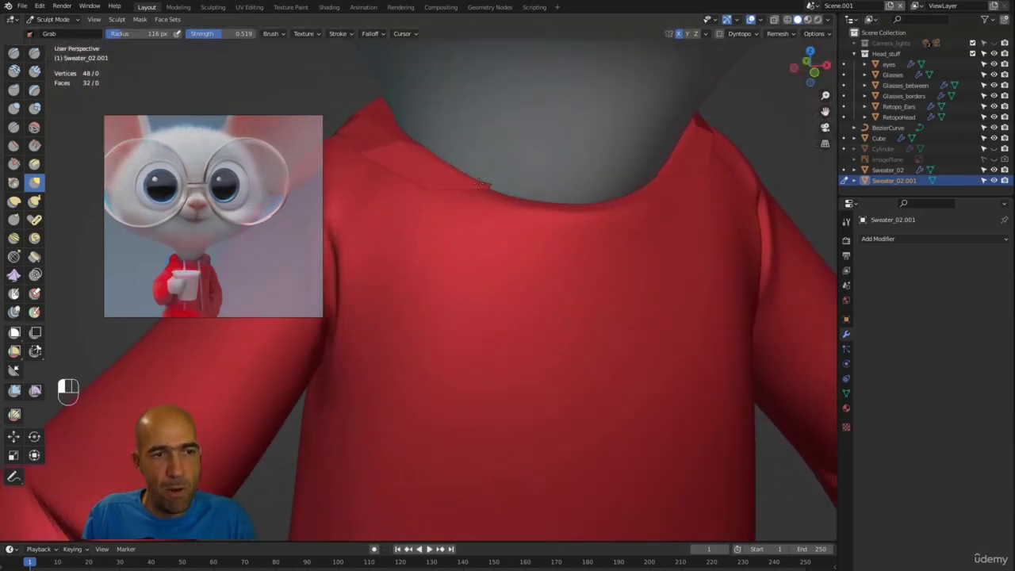
pyautogui.moveTo(479, 184); pyautogui.dragTo(477, 180)
pyautogui.moveTo(396, 127)
pyautogui.keyDown('alt'); pyautogui.keyDown('shift'); pyautogui.mouseDown()
pyautogui.moveTo(547, 226)
pyautogui.moveTo(571, 266)
pyautogui.moveTo(541, 252)
pyautogui.mouseUp(); pyautogui.keyUp('shift'); pyautogui.keyUp('alt')
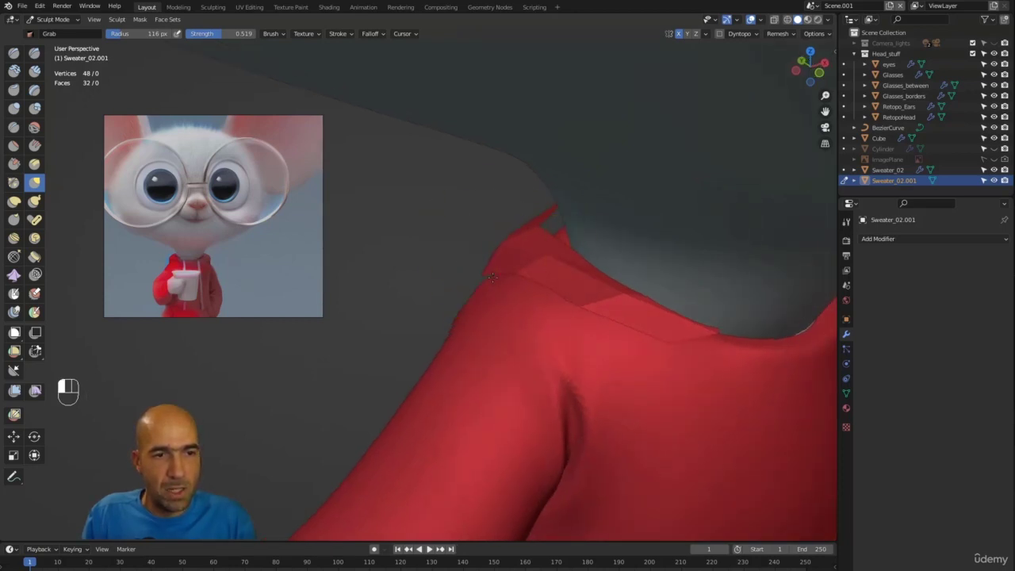
pyautogui.keyDown('alt'); pyautogui.moveTo(481, 233); pyautogui.dragTo(516, 250); pyautogui.keyUp('alt')
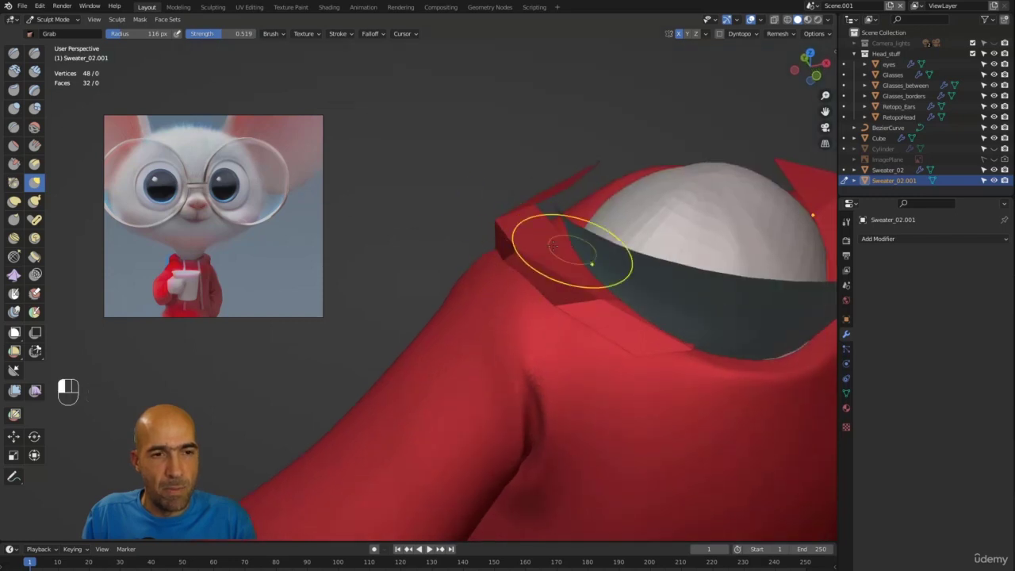
pyautogui.moveTo(562, 209)
pyautogui.keyDown('alt'); pyautogui.mouseDown()
pyautogui.moveTo(533, 171)
pyautogui.moveTo(433, 261)
pyautogui.moveTo(395, 254)
pyautogui.moveTo(381, 268)
pyautogui.moveTo(583, 290)
pyautogui.moveTo(537, 257)
pyautogui.moveTo(508, 271)
pyautogui.moveTo(506, 249)
pyautogui.mouseUp(); pyautogui.keyUp('alt')
pyautogui.moveTo(547, 274)
pyautogui.keyDown('alt'); pyautogui.mouseDown()
pyautogui.moveTo(565, 272)
pyautogui.moveTo(578, 325)
pyautogui.moveTo(571, 243)
pyautogui.mouseUp(); pyautogui.keyUp('alt')
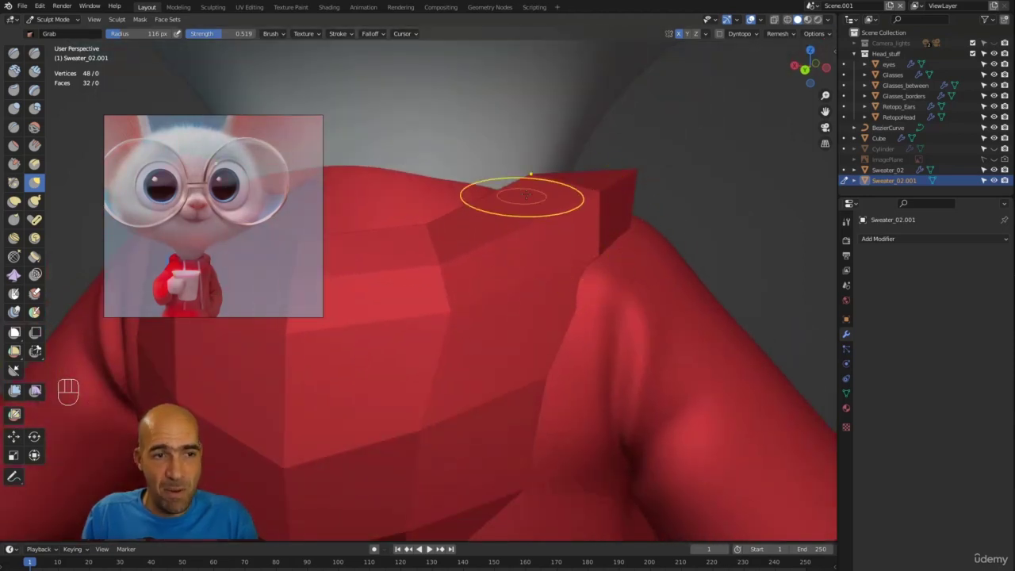
# Step: Check the hood piece from behind, then the whole mouse from the front against the reference image
pyautogui.keyDown('alt'); pyautogui.moveTo(436, 220); pyautogui.dragTo(386, 228); pyautogui.keyUp('alt')
pyautogui.keyDown('alt'); pyautogui.moveTo(436, 235); pyautogui.dragTo(392, 249); pyautogui.keyUp('alt')
pyautogui.keyDown('ctrl'); pyautogui.keyDown('alt'); pyautogui.moveTo(416, 197); pyautogui.dragTo(465, 309); pyautogui.keyUp('alt'); pyautogui.keyUp('ctrl')
pyautogui.moveTo(573, 258)
pyautogui.keyDown('alt'); pyautogui.mouseDown()
pyautogui.moveTo(500, 249)
pyautogui.moveTo(522, 294)
pyautogui.mouseUp(); pyautogui.keyUp('alt')
pyautogui.scroll(3, 569, 104)
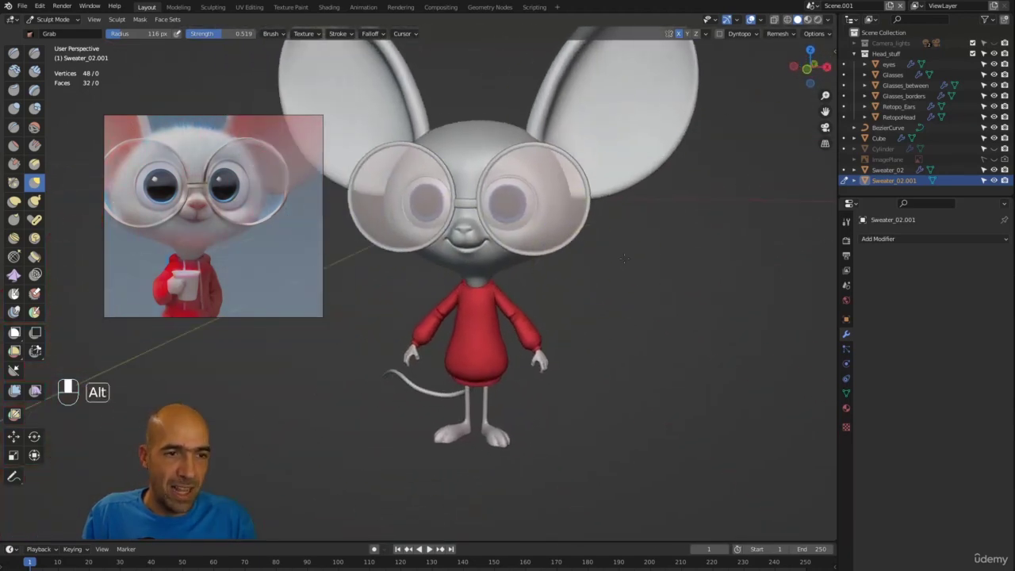
pyautogui.keyDown('alt'); pyautogui.moveTo(625, 258); pyautogui.dragTo(611, 264); pyautogui.keyUp('alt')
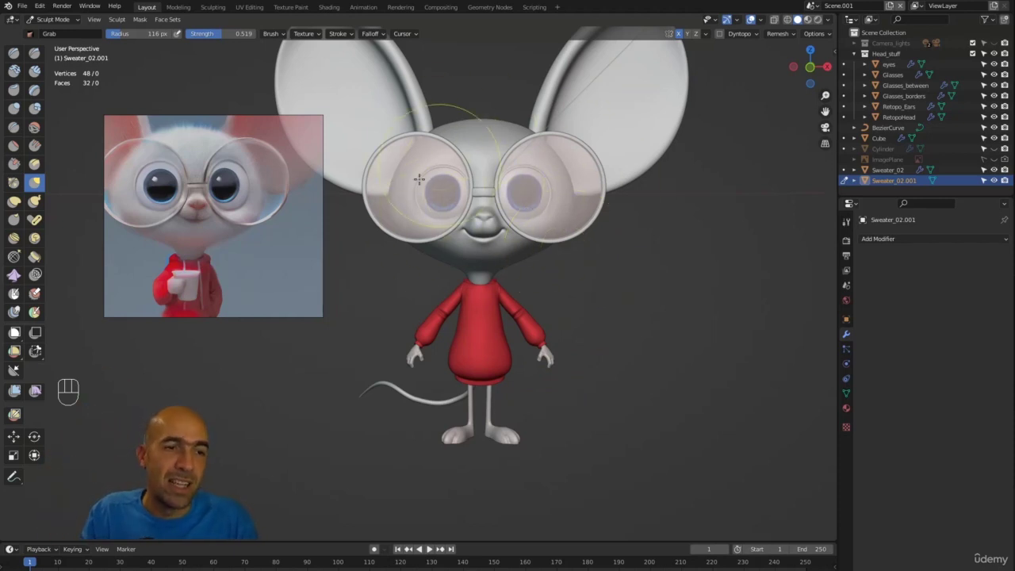
pyautogui.keyDown('alt'); pyautogui.keyDown('shift'); pyautogui.moveTo(476, 145); pyautogui.dragTo(518, 188); pyautogui.keyUp('shift'); pyautogui.keyUp('alt')
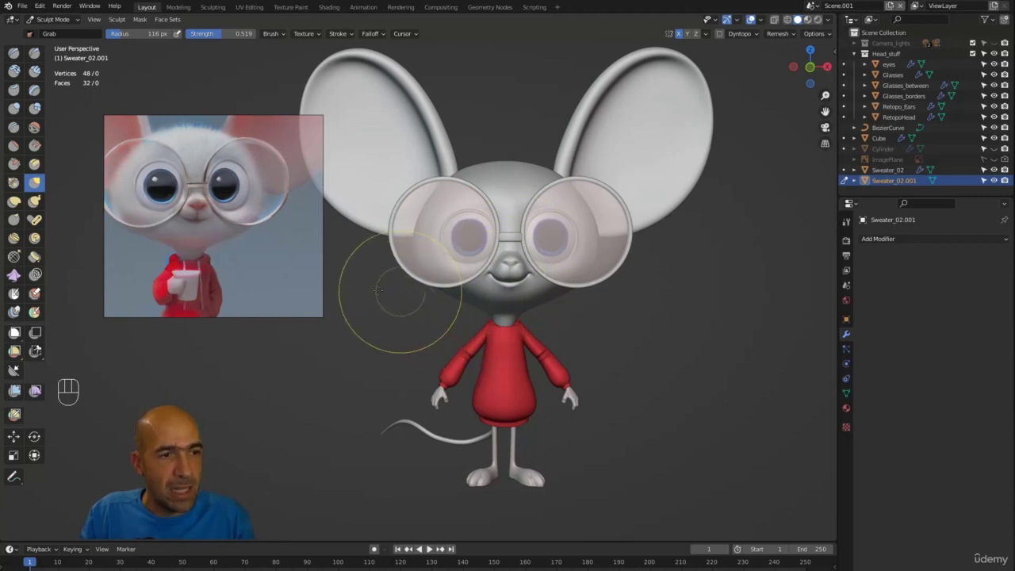
pyautogui.keyDown('alt'); pyautogui.moveTo(381, 294); pyautogui.dragTo(383, 320); pyautogui.keyUp('alt')
pyautogui.keyDown('ctrl'); pyautogui.keyDown('alt'); pyautogui.moveTo(383, 321); pyautogui.dragTo(434, 306, button='middle'); pyautogui.keyUp('alt'); pyautogui.keyUp('ctrl')
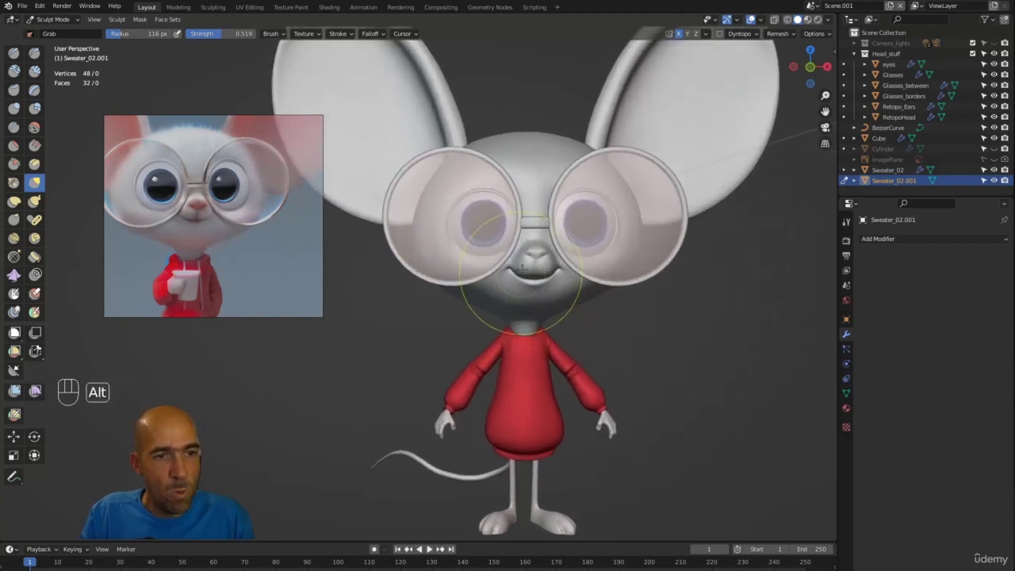
# Step: Switch sculpting to RetopoHead and reshape the muzzle beside the nose with an 83 px Grab brush
pyautogui.hotkey('alt', 'q')
pyautogui.moveTo(577, 286)
pyautogui.keyDown('ctrl'); pyautogui.keyDown('alt'); pyautogui.mouseDown(button='middle')
pyautogui.moveTo(579, 302)
pyautogui.moveTo(565, 286)
pyautogui.moveTo(499, 311)
pyautogui.mouseUp(button='middle'); pyautogui.keyUp('alt'); pyautogui.keyUp('ctrl')
pyautogui.keyDown('ctrl'); pyautogui.keyDown('alt'); pyautogui.moveTo(505, 318); pyautogui.dragTo(500, 292, button='middle'); pyautogui.keyUp('alt'); pyautogui.keyUp('ctrl')
pyautogui.press('g')
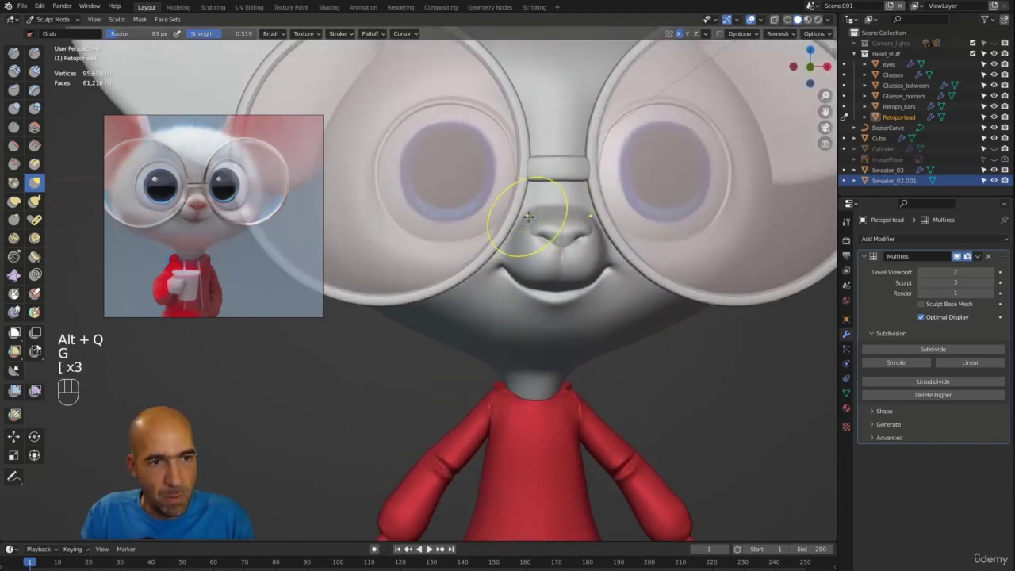
pyautogui.moveTo(528, 216); pyautogui.dragTo(532, 226)
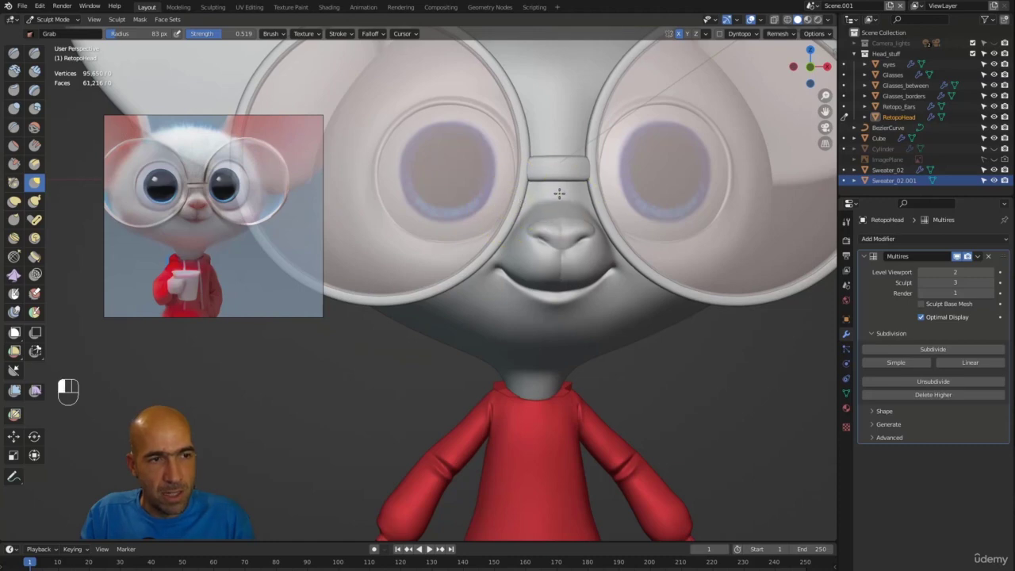
pyautogui.moveTo(520, 207)
pyautogui.keyDown('ctrl'); pyautogui.keyDown('alt'); pyautogui.mouseDown()
pyautogui.moveTo(582, 363)
pyautogui.moveTo(668, 233)
pyautogui.moveTo(653, 211)
pyautogui.mouseUp(); pyautogui.keyUp('alt'); pyautogui.keyUp('ctrl')
pyautogui.moveTo(653, 212)
pyautogui.mouseDown()
pyautogui.moveTo(679, 220)
pyautogui.moveTo(665, 224)
pyautogui.mouseUp()
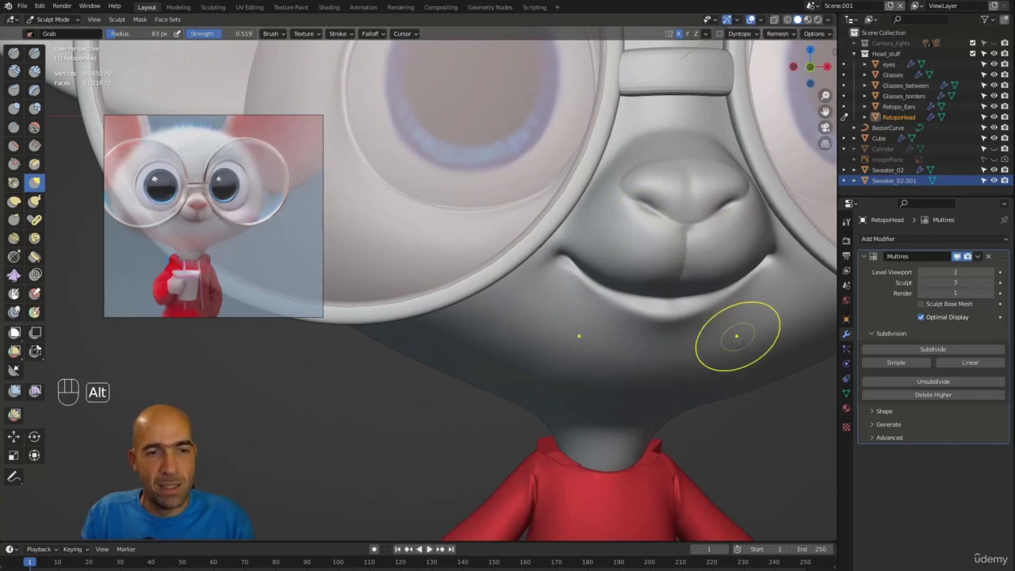
# Step: Refine the mouth corners and the lower lip of the head with the Grab brush
pyautogui.keyDown('alt'); pyautogui.moveTo(761, 379); pyautogui.dragTo(809, 373); pyautogui.keyUp('alt')
pyautogui.moveTo(762, 321)
pyautogui.keyDown('ctrl'); pyautogui.keyDown('alt'); pyautogui.mouseDown()
pyautogui.moveTo(706, 375)
pyautogui.moveTo(632, 363)
pyautogui.moveTo(603, 341)
pyautogui.mouseUp(); pyautogui.keyUp('alt'); pyautogui.keyUp('ctrl')
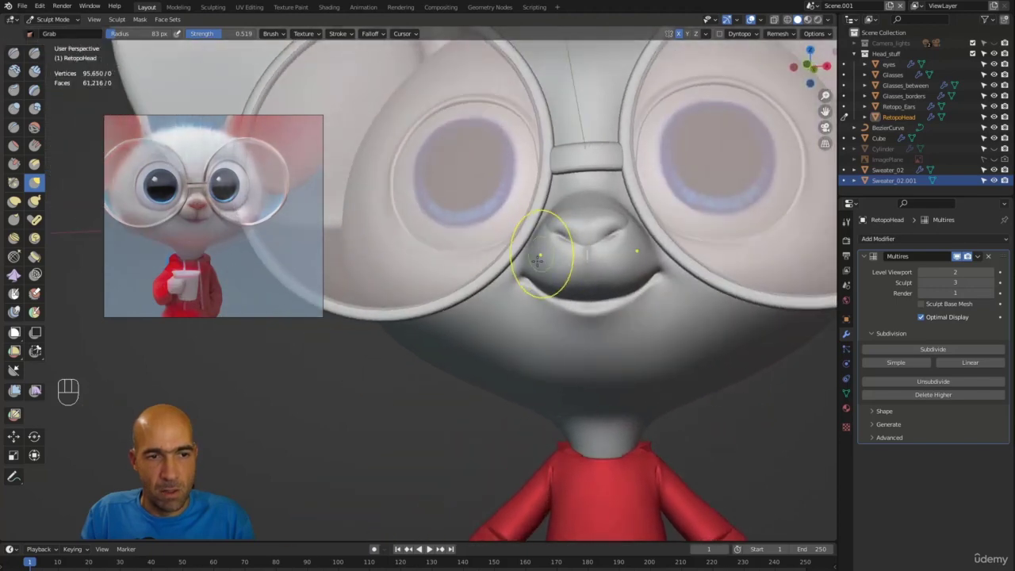
pyautogui.keyDown('alt'); pyautogui.moveTo(449, 335); pyautogui.dragTo(453, 344); pyautogui.keyUp('alt')
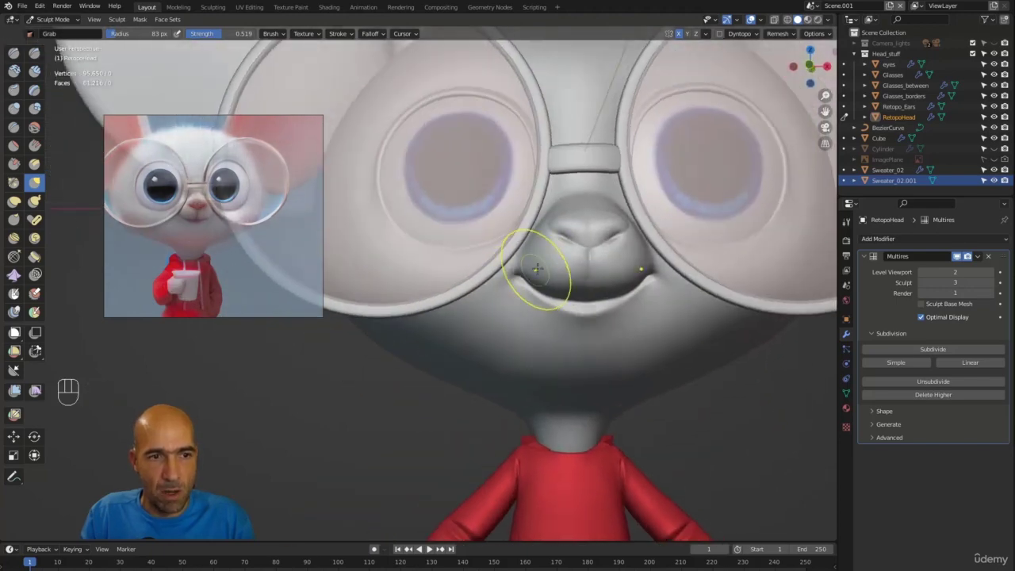
pyautogui.moveTo(527, 269)
pyautogui.keyDown('ctrl'); pyautogui.keyDown('alt'); pyautogui.mouseDown()
pyautogui.moveTo(552, 398)
pyautogui.moveTo(533, 389)
pyautogui.moveTo(529, 330)
pyautogui.moveTo(645, 297)
pyautogui.moveTo(669, 300)
pyautogui.moveTo(687, 278)
pyautogui.moveTo(556, 313)
pyautogui.mouseUp(); pyautogui.keyUp('alt'); pyautogui.keyUp('ctrl')
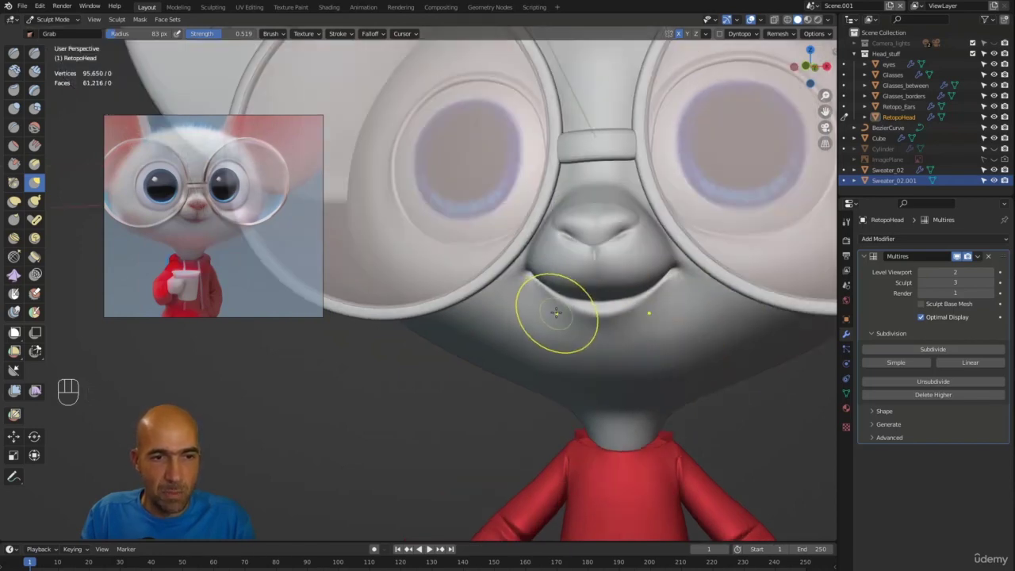
pyautogui.moveTo(459, 405)
pyautogui.keyDown('alt'); pyautogui.mouseDown()
pyautogui.moveTo(583, 343)
pyautogui.moveTo(601, 349)
pyautogui.mouseUp(); pyautogui.keyUp('alt')
pyautogui.moveTo(600, 384)
pyautogui.keyDown('alt'); pyautogui.mouseDown()
pyautogui.moveTo(646, 408)
pyautogui.moveTo(578, 372)
pyautogui.mouseUp(); pyautogui.keyUp('alt')
# Step: Select the Draw brush and smooth the head's surface along the jaw below the mouth
pyautogui.press('x')
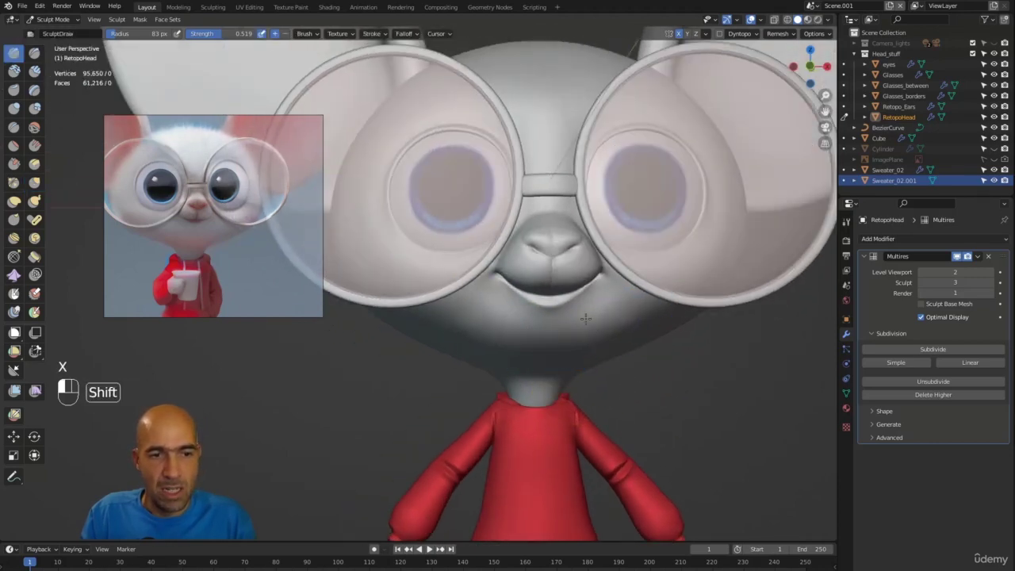
pyautogui.keyDown('ctrl'); pyautogui.keyDown('alt'); pyautogui.moveTo(470, 314); pyautogui.dragTo(483, 342); pyautogui.keyUp('alt'); pyautogui.keyUp('ctrl')
pyautogui.keyDown('shift'); pyautogui.moveTo(484, 339); pyautogui.dragTo(486, 339); pyautogui.keyUp('shift')
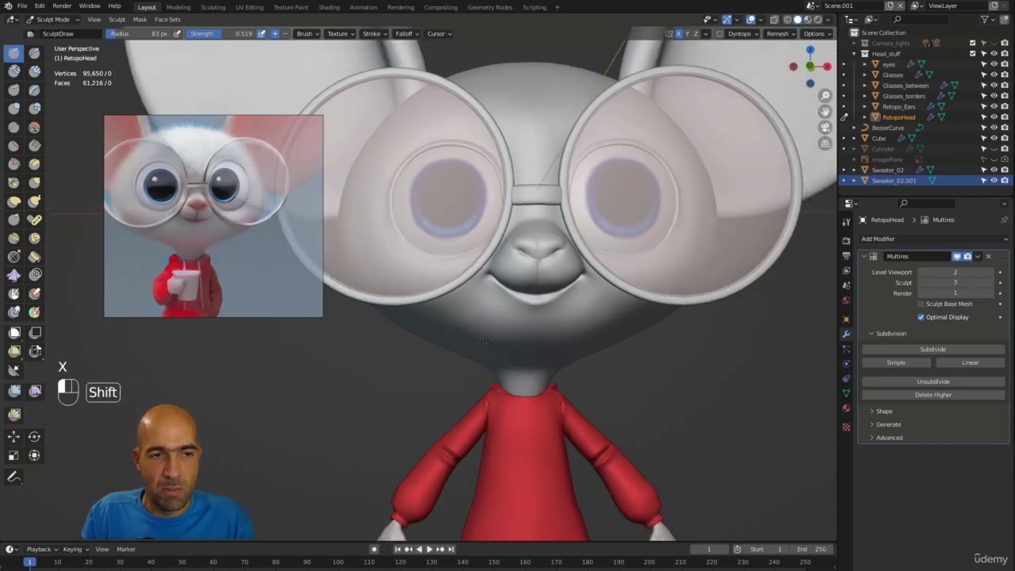
# Step: Zoom in on the mouth and reshape the lower lip and chin with the Grab brush
pyautogui.keyDown('ctrl'); pyautogui.keyDown('alt'); pyautogui.moveTo(376, 387); pyautogui.dragTo(393, 460); pyautogui.keyUp('alt'); pyautogui.keyUp('ctrl')
pyautogui.keyDown('ctrl'); pyautogui.keyDown('alt'); pyautogui.moveTo(603, 444); pyautogui.dragTo(627, 301); pyautogui.keyUp('alt'); pyautogui.keyUp('ctrl')
pyautogui.press('g')
pyautogui.moveTo(683, 356); pyautogui.dragTo(680, 337)
pyautogui.moveTo(686, 346); pyautogui.dragTo(688, 341)
pyautogui.moveTo(676, 344)
pyautogui.mouseDown()
pyautogui.moveTo(671, 337)
pyautogui.moveTo(688, 368)
pyautogui.mouseUp()
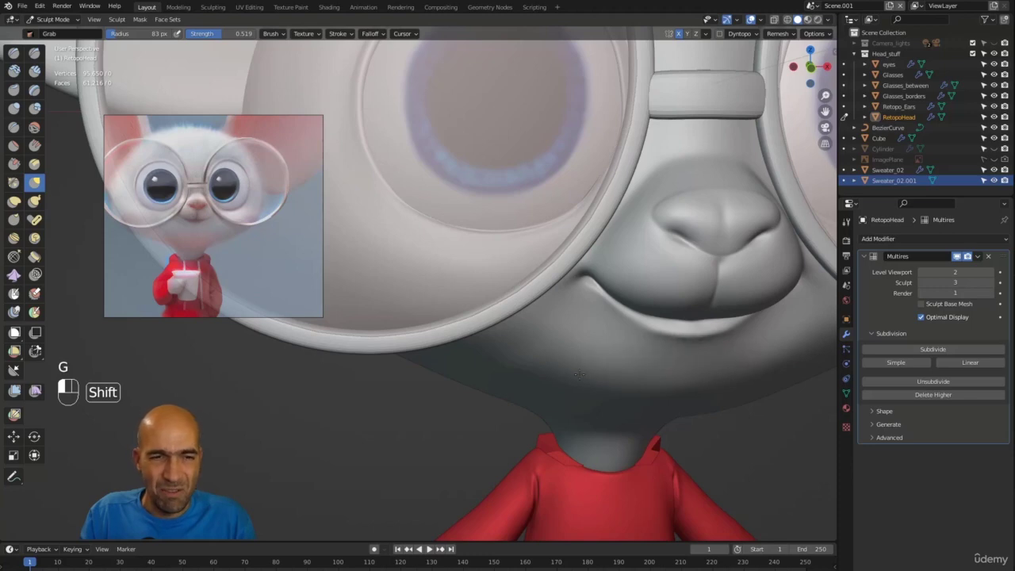
# Step: Switch sculpting back to the hood piece Sweater_02.001 and frame its collar around the neck
pyautogui.keyDown('ctrl'); pyautogui.keyDown('alt'); pyautogui.moveTo(561, 395); pyautogui.dragTo(476, 456); pyautogui.keyUp('alt'); pyautogui.keyUp('ctrl')
pyautogui.moveTo(385, 389)
pyautogui.keyDown('alt'); pyautogui.mouseDown()
pyautogui.moveTo(375, 406)
pyautogui.moveTo(381, 394)
pyautogui.mouseUp(); pyautogui.keyUp('alt')
pyautogui.keyDown('ctrl'); pyautogui.keyDown('alt'); pyautogui.moveTo(584, 341); pyautogui.dragTo(386, 317); pyautogui.keyUp('alt'); pyautogui.keyUp('ctrl')
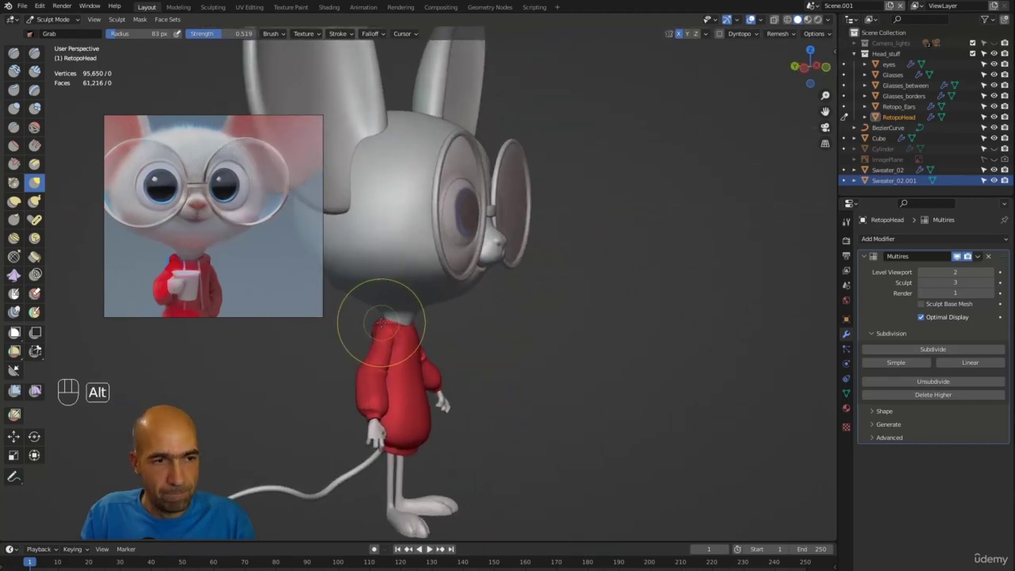
pyautogui.hotkey('alt', 'q')
pyautogui.moveTo(387, 323)
pyautogui.keyDown('alt'); pyautogui.mouseDown()
pyautogui.moveTo(458, 337)
pyautogui.moveTo(509, 315)
pyautogui.moveTo(606, 299)
pyautogui.mouseUp(); pyautogui.keyUp('alt')
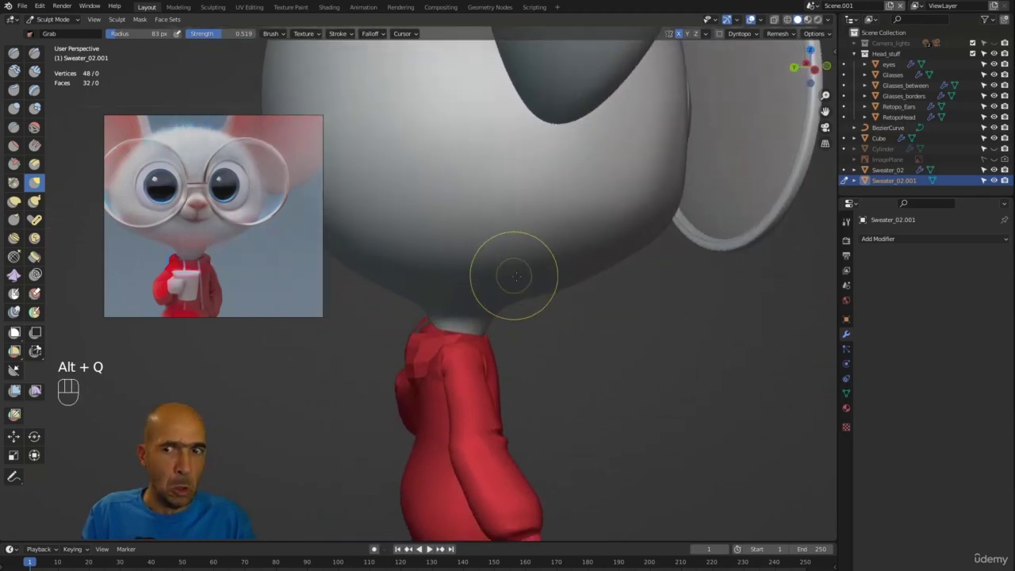
pyautogui.keyDown('alt'); pyautogui.moveTo(518, 343); pyautogui.dragTo(311, 307); pyautogui.keyUp('alt')
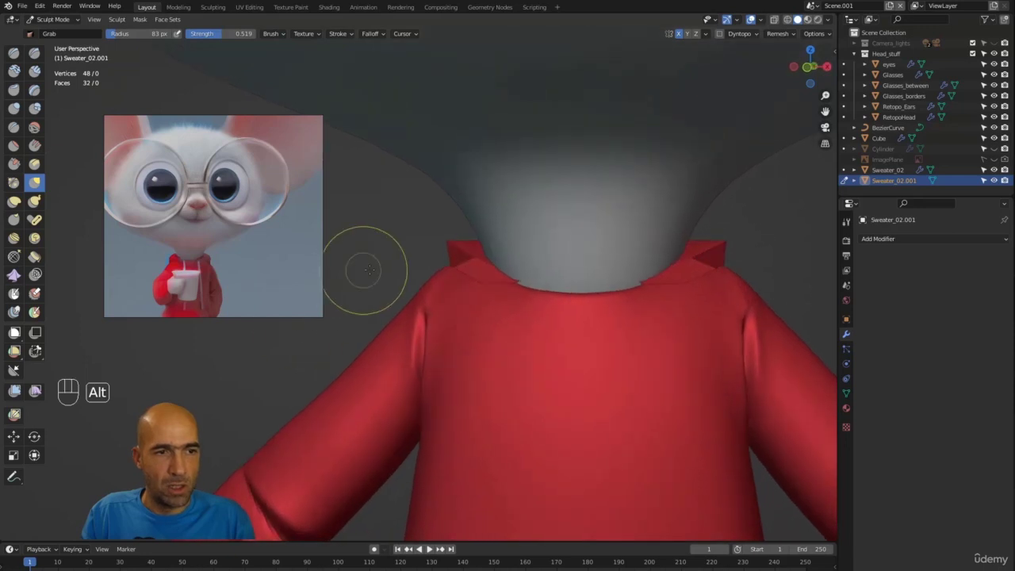
# Step: In Edit Mode, add a crosswise loop cut on the collar's shoulder strip and another running along the whole band
pyautogui.moveTo(373, 269)
pyautogui.keyDown('alt'); pyautogui.mouseDown()
pyautogui.moveTo(501, 279)
pyautogui.moveTo(445, 302)
pyautogui.mouseUp(); pyautogui.keyUp('alt')
pyautogui.press('Tab')
pyautogui.click(481, 292)
pyautogui.hotkey('ctrl', 'r')
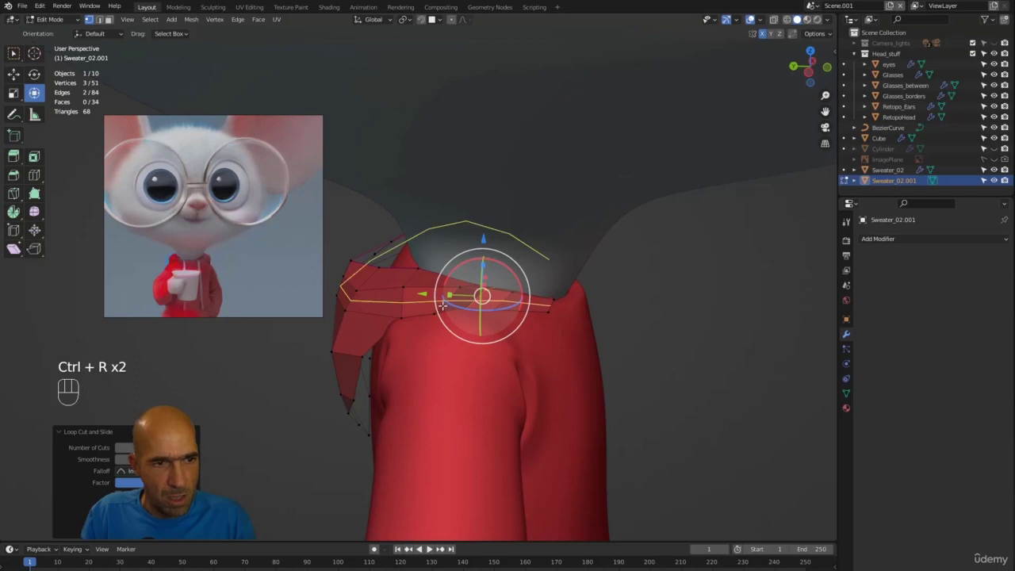
pyautogui.click(444, 303)
pyautogui.click(441, 306)
# Step: Add two vertical loop cuts to one half of the hood's back panel, one through each face column
pyautogui.keyDown('alt'); pyautogui.moveTo(445, 309); pyautogui.dragTo(518, 370); pyautogui.keyUp('alt')
pyautogui.click(374, 273)
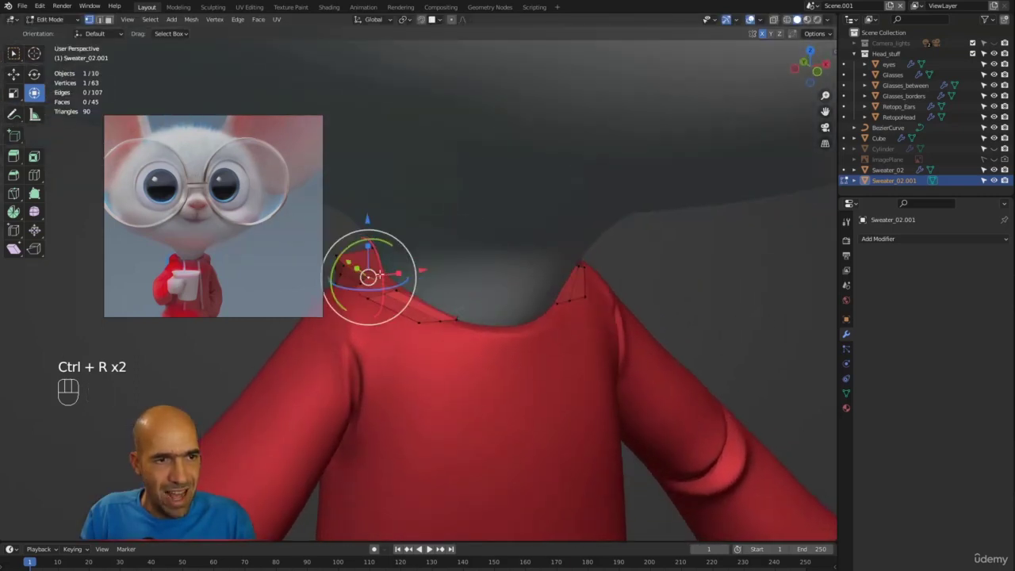
pyautogui.keyDown('alt'); pyautogui.moveTo(332, 308); pyautogui.dragTo(539, 335); pyautogui.keyUp('alt')
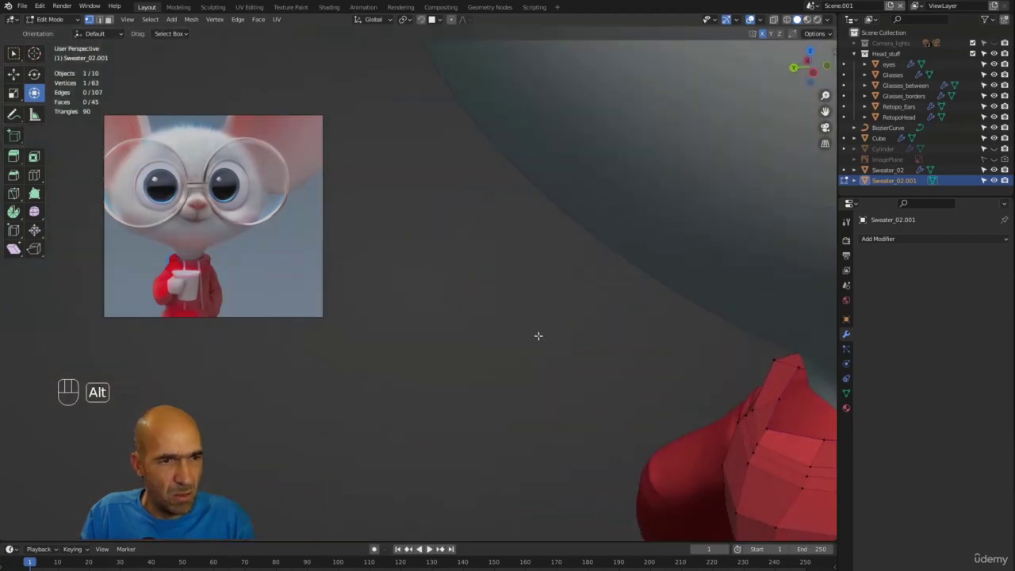
pyautogui.keyDown('alt'); pyautogui.moveTo(600, 374); pyautogui.dragTo(571, 368); pyautogui.keyUp('alt')
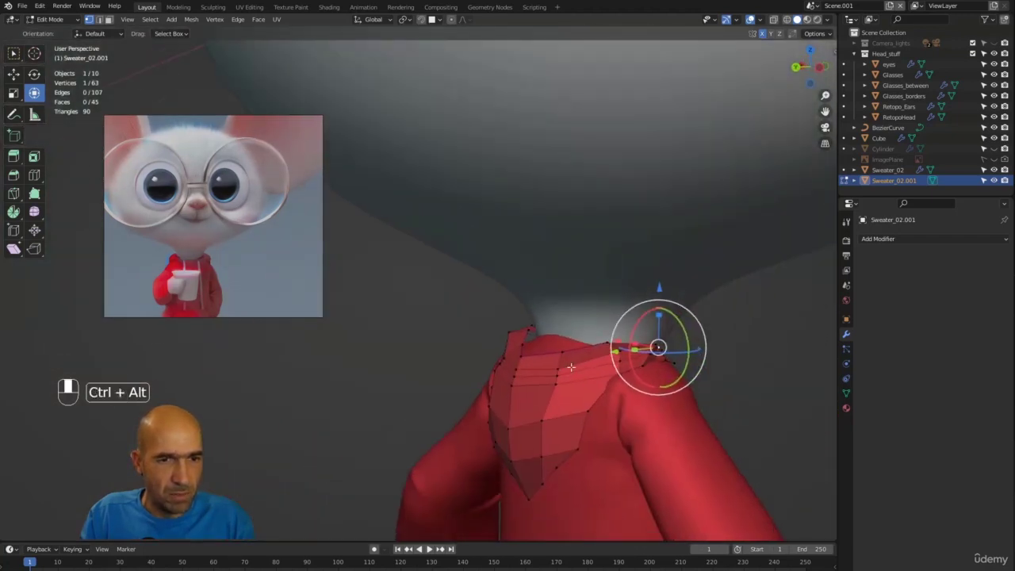
pyautogui.click(587, 364)
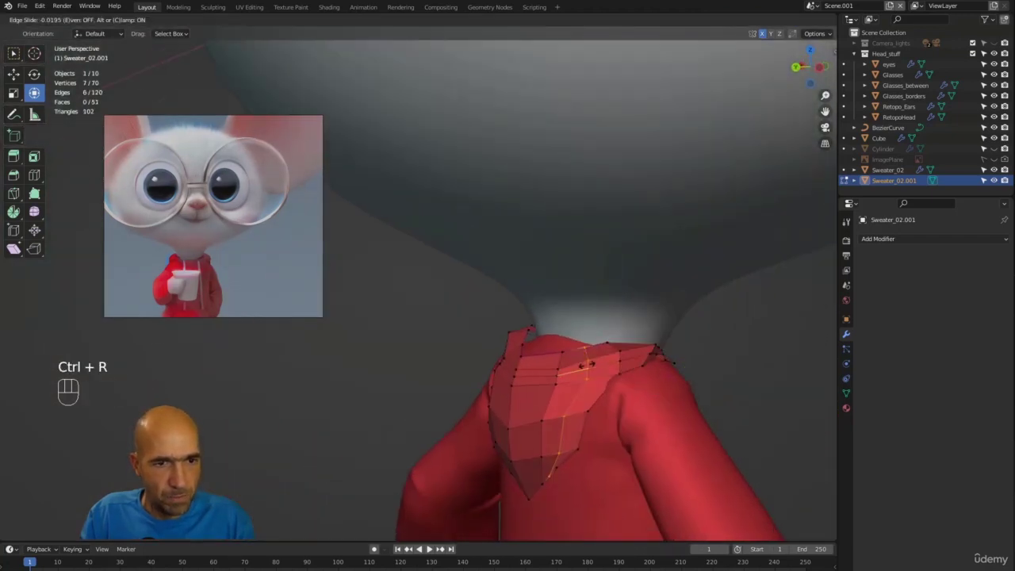
pyautogui.click(588, 365)
pyautogui.click(523, 360)
pyautogui.hotkey('ctrl', 'r')
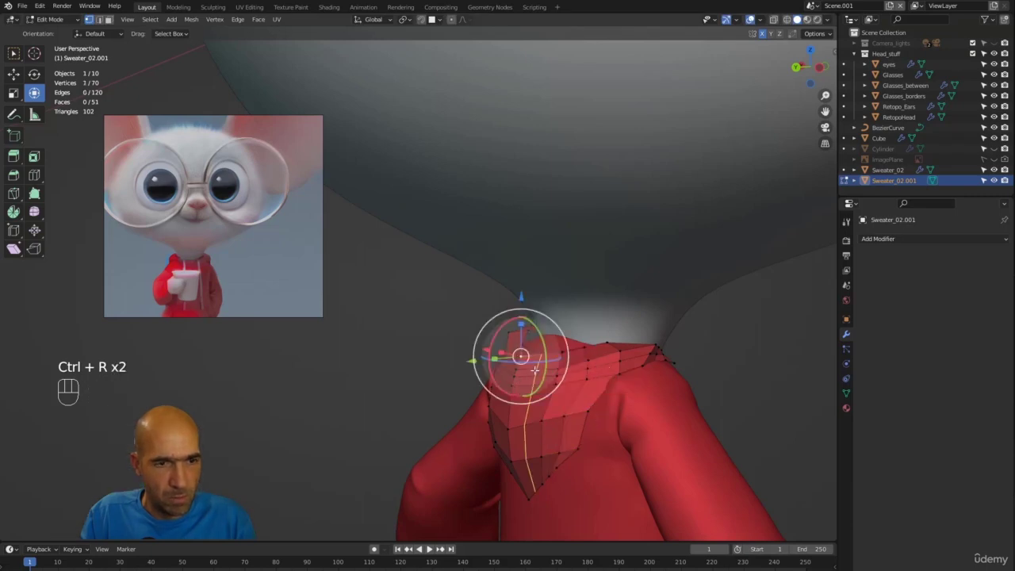
pyautogui.click(531, 371)
pyautogui.click(532, 371)
# Step: Add three horizontal loop cuts across the hood's back panel, one through each face row down towards the pointed tip
pyautogui.keyDown('alt'); pyautogui.moveTo(532, 371); pyautogui.dragTo(585, 391); pyautogui.keyUp('alt')
pyautogui.hotkey('ctrl', 'r')
pyautogui.click(581, 399)
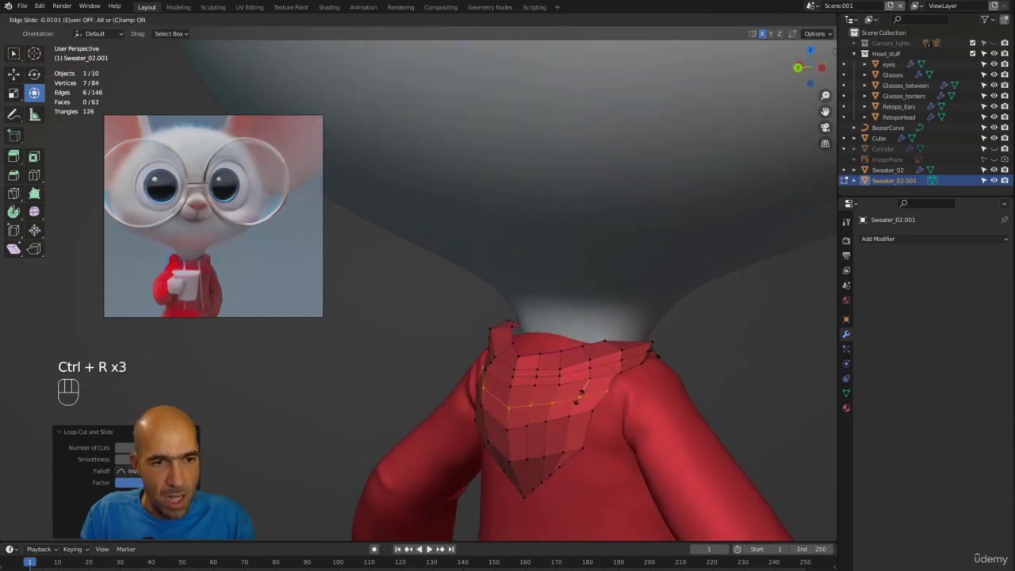
pyautogui.click(580, 398)
pyautogui.click(564, 448)
pyautogui.hotkey('ctrl', 'r')
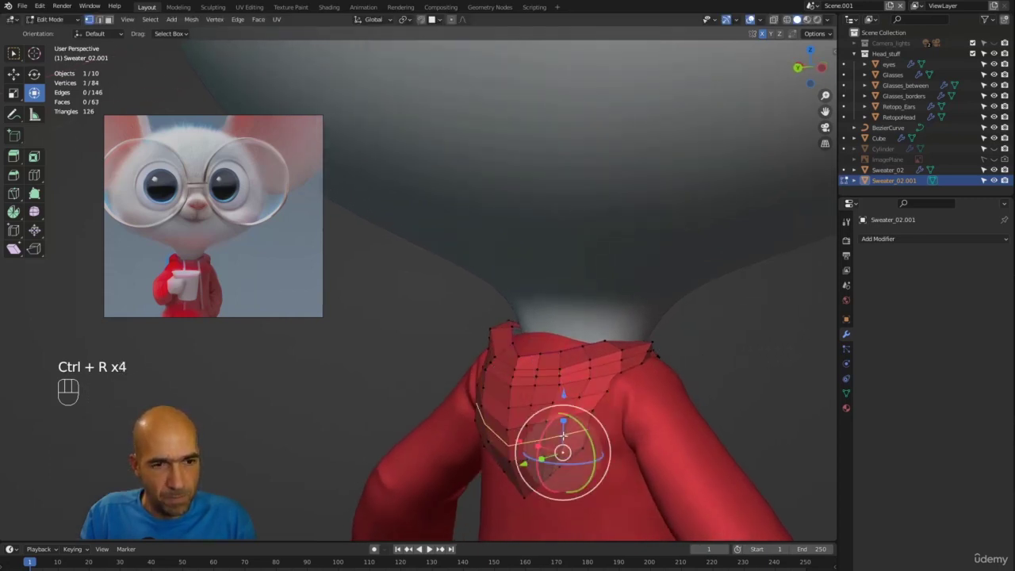
pyautogui.click(533, 472)
pyautogui.click(533, 471)
pyautogui.click(532, 473)
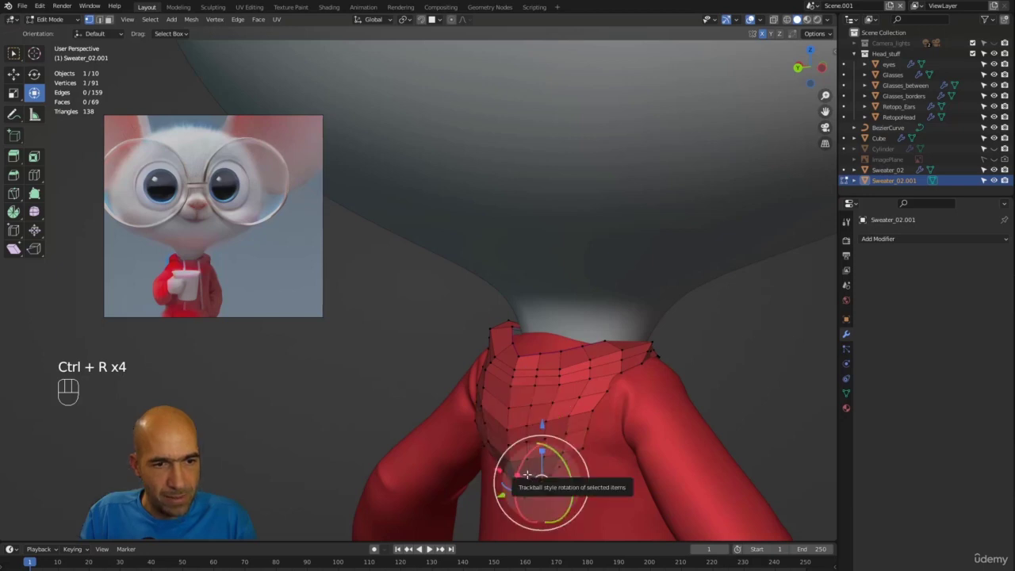
pyautogui.hotkey('ctrl', 'r')
pyautogui.click(529, 469)
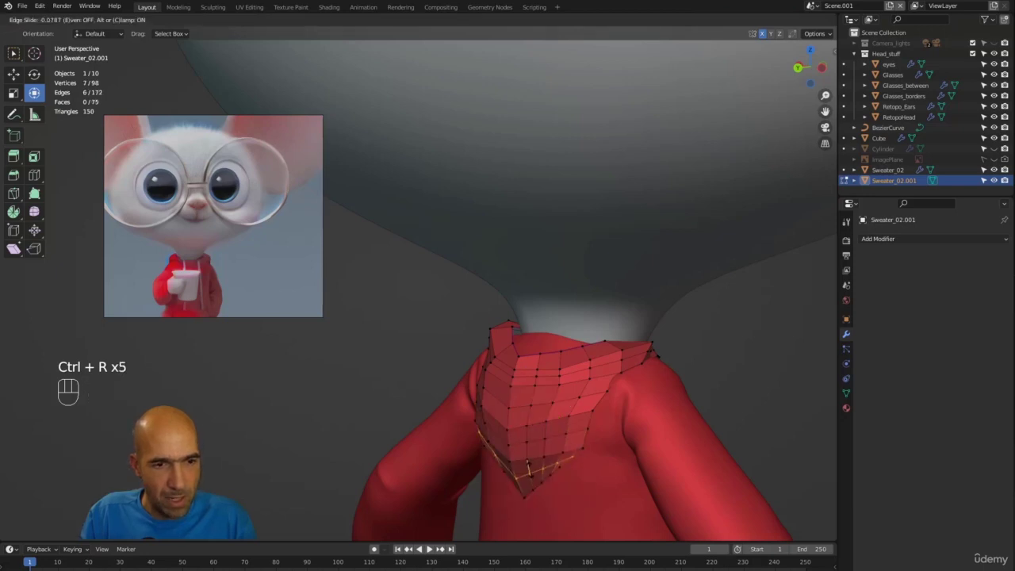
pyautogui.click(529, 469)
# Step: Add two crosswise loop cuts to the collar's shoulder strip, one on top of the shoulder and one near its front end
pyautogui.keyDown('alt'); pyautogui.moveTo(687, 369); pyautogui.dragTo(611, 390); pyautogui.keyUp('alt')
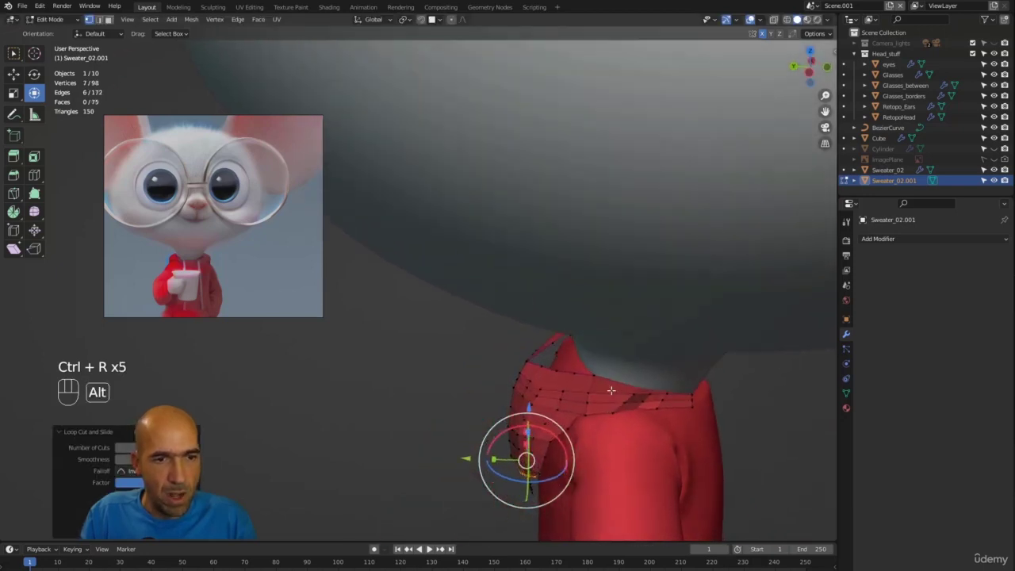
pyautogui.click(609, 395)
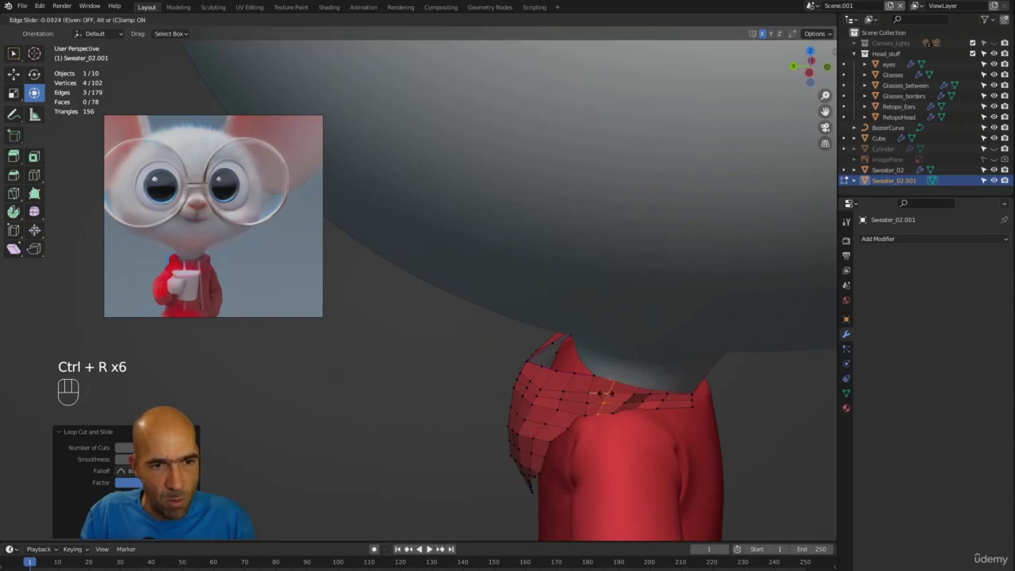
pyautogui.click(604, 393)
pyautogui.keyDown('alt'); pyautogui.moveTo(607, 391); pyautogui.dragTo(673, 427); pyautogui.keyUp('alt')
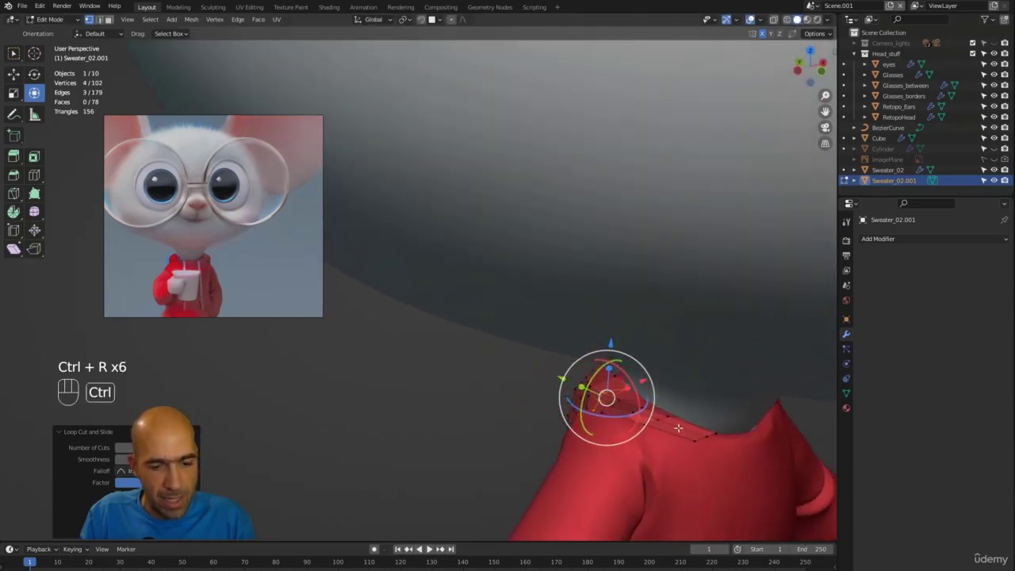
pyautogui.click(681, 427)
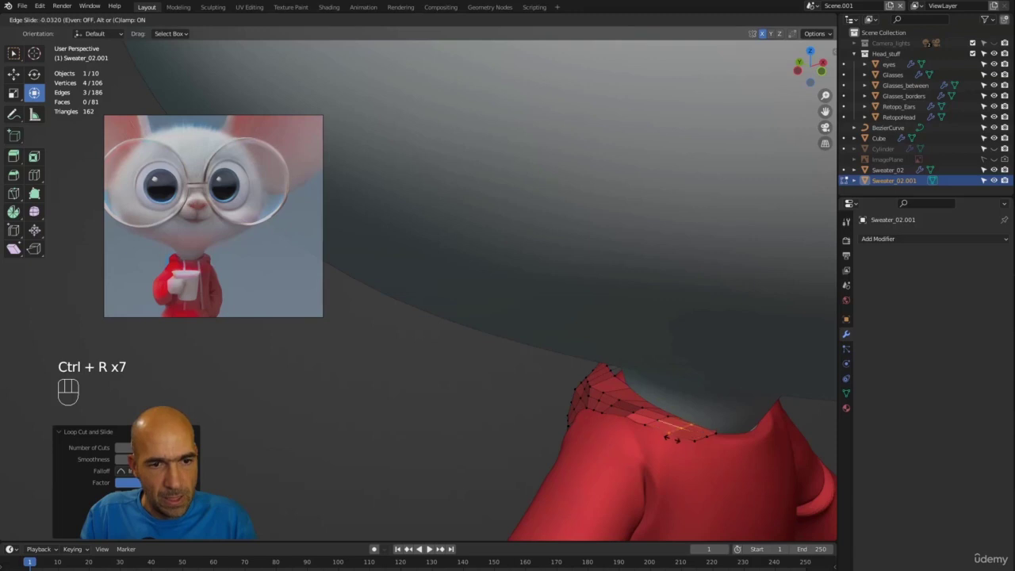
pyautogui.click(673, 438)
# Step: Return the hood piece Sweater_02.001 to Sculpt Mode with the Grab brush
pyautogui.press('`')
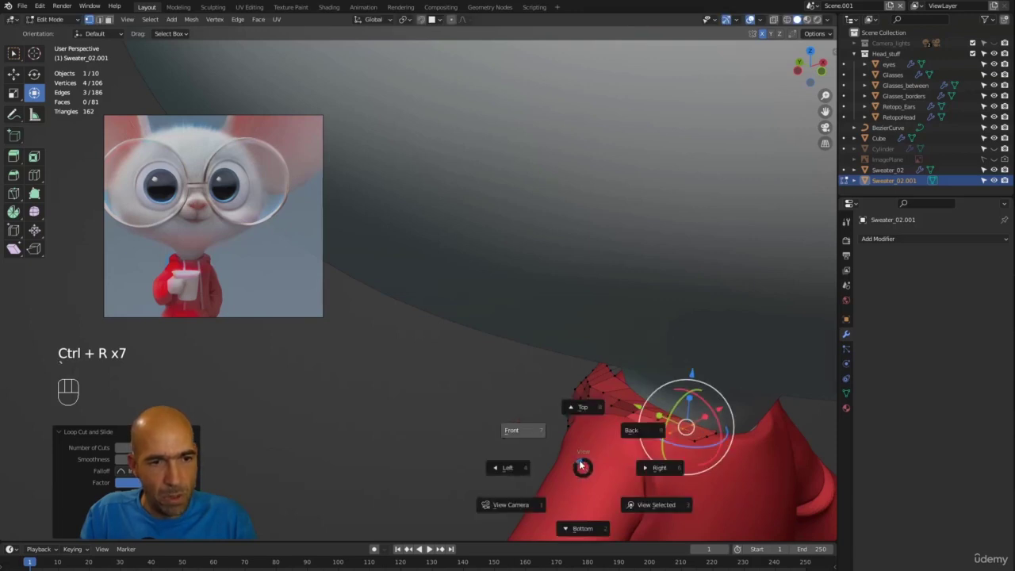
pyautogui.click(583, 468)
pyautogui.press('Tab')
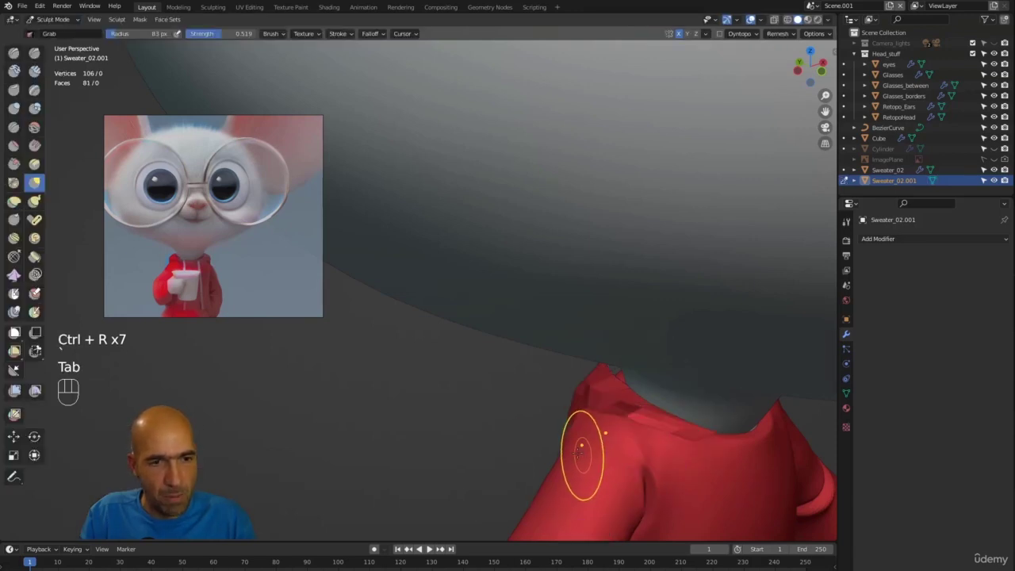
pyautogui.keyDown('alt'); pyautogui.moveTo(585, 449); pyautogui.dragTo(560, 435); pyautogui.keyUp('alt')
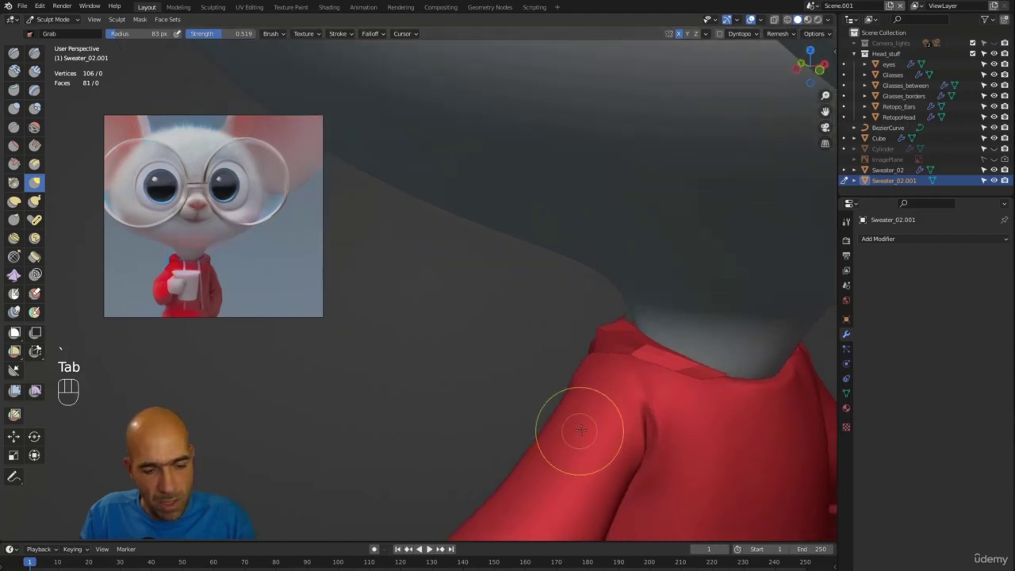
# Step: Examine the whole mouse in the top, bottom, front, right and left orthographic views
pyautogui.press('`')
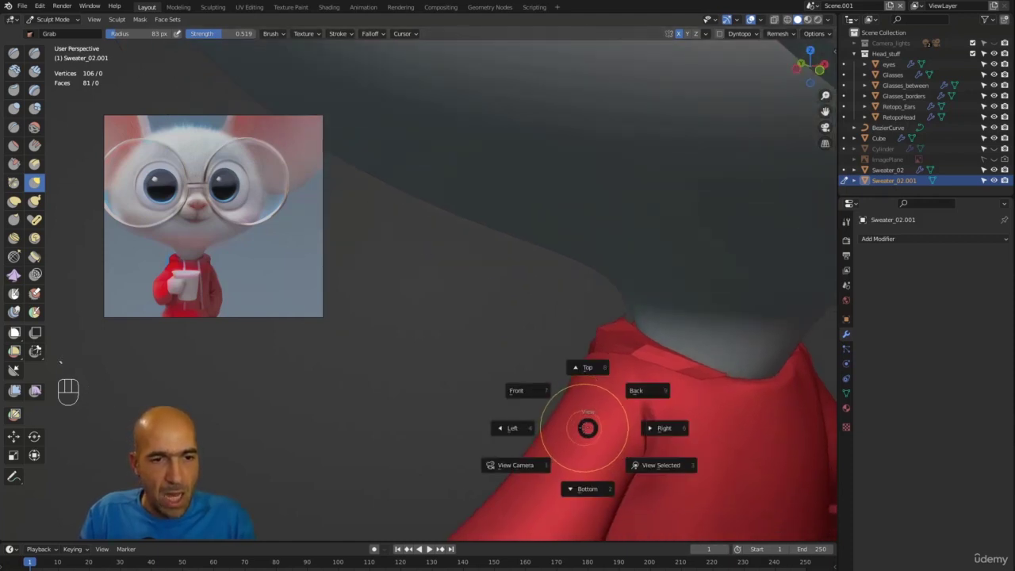
pyautogui.click(588, 367)
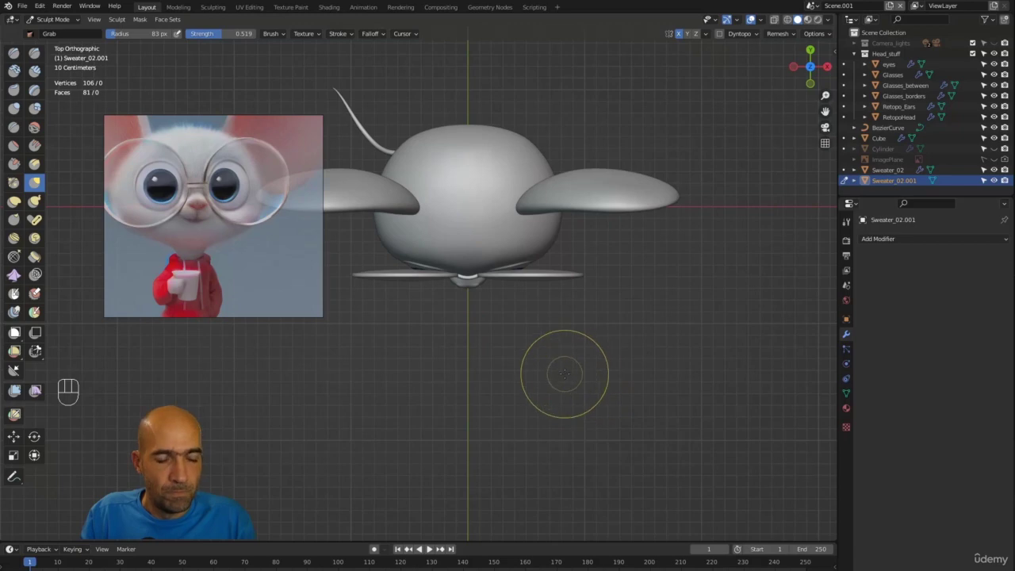
pyautogui.press('`')
pyautogui.click(568, 429)
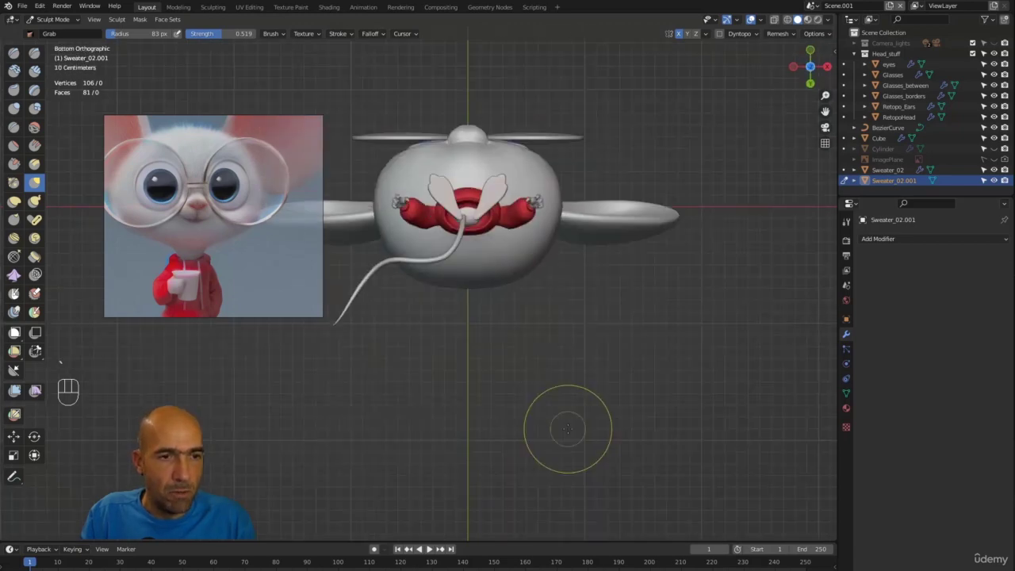
pyautogui.press('`')
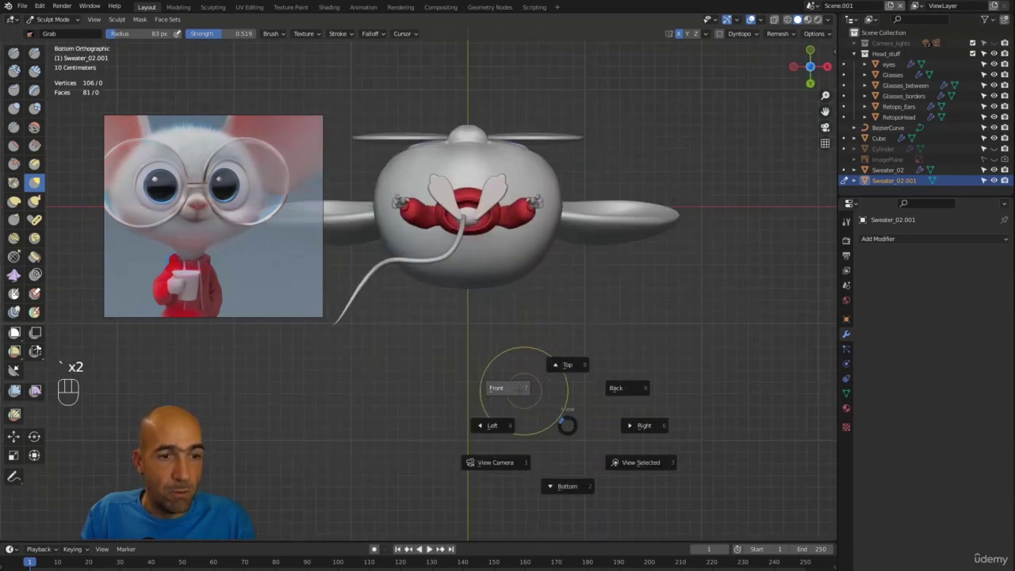
pyautogui.click(519, 388)
pyautogui.press('`')
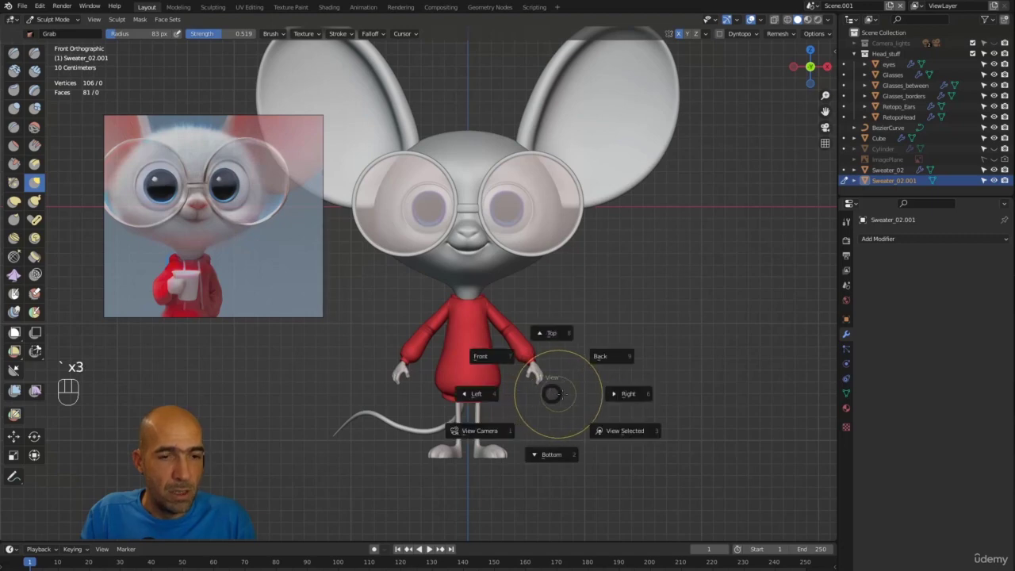
pyautogui.click(599, 401)
pyautogui.press('`')
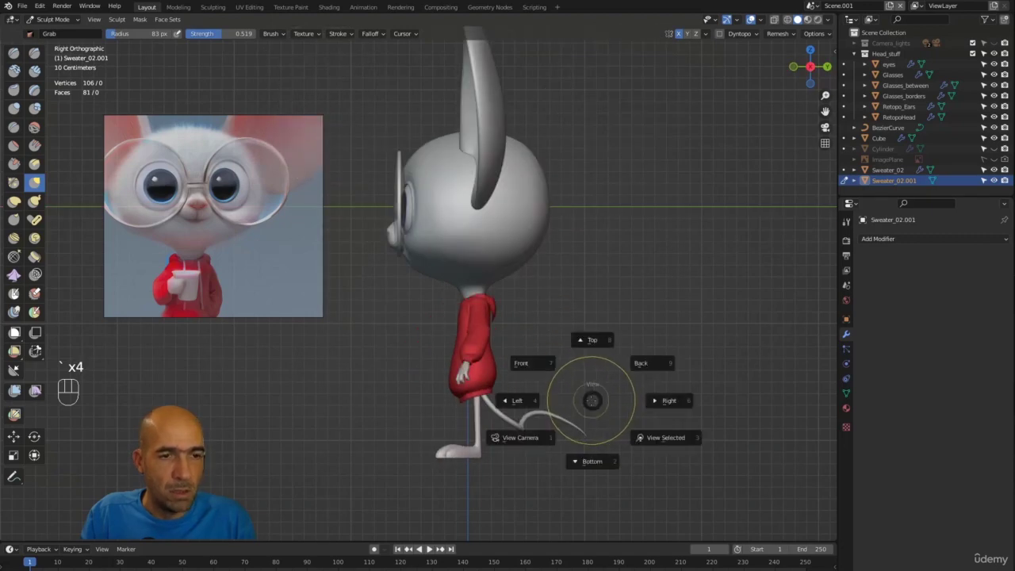
pyautogui.click(519, 398)
pyautogui.press('`')
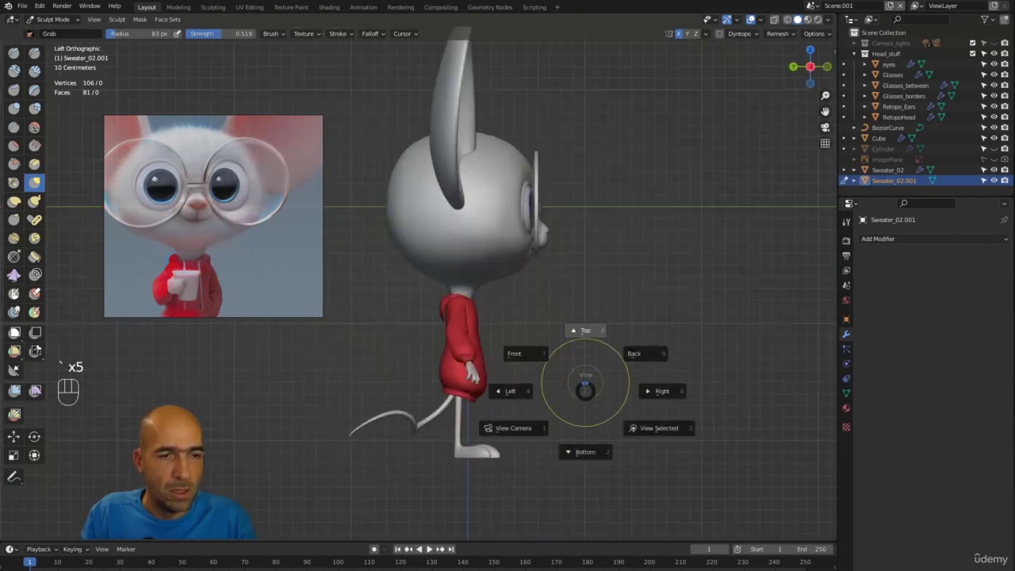
pyautogui.click(580, 344)
pyautogui.press('`')
pyautogui.press('`')
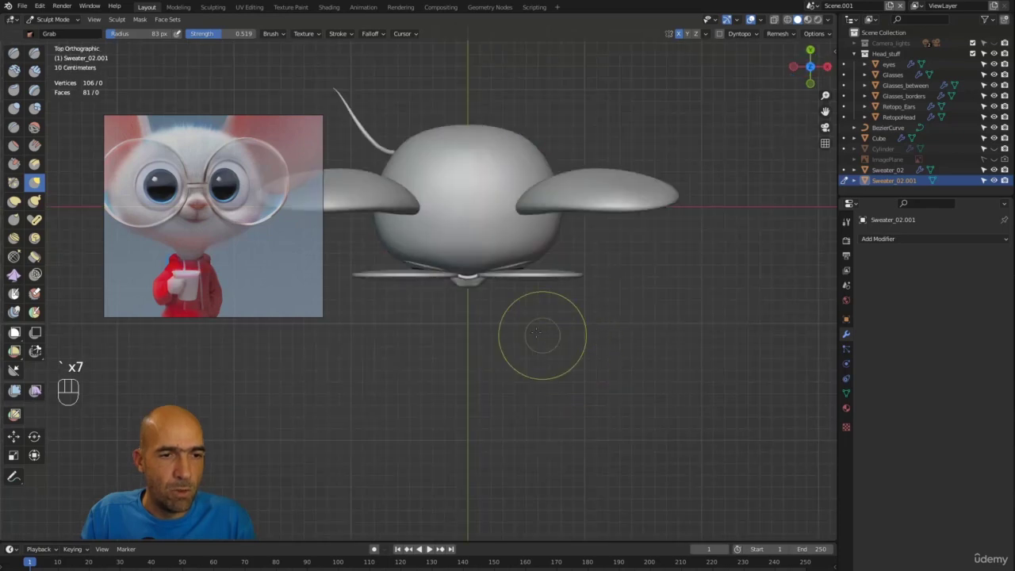
pyautogui.press('`')
pyautogui.click(608, 362)
pyautogui.press('`')
pyautogui.click(551, 350)
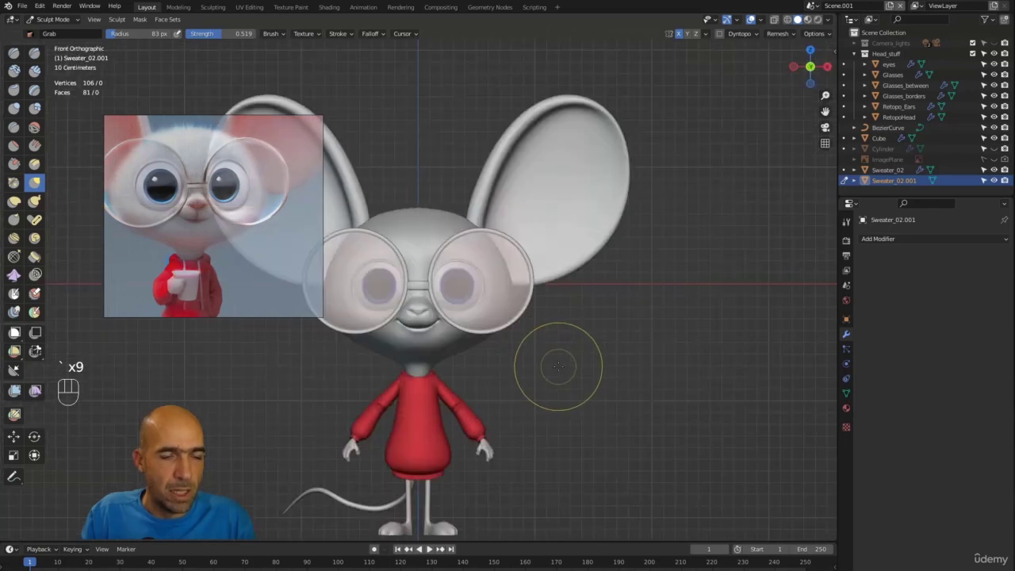
pyautogui.keyDown('alt'); pyautogui.keyDown('shift'); pyautogui.moveTo(556, 365); pyautogui.dragTo(639, 313, button='middle'); pyautogui.keyUp('shift'); pyautogui.keyUp('alt')
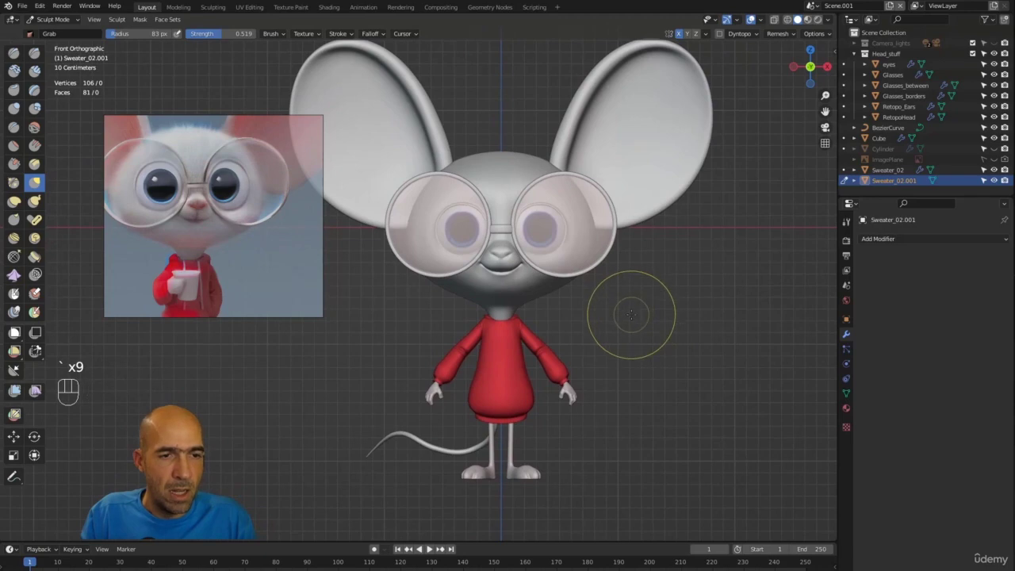
pyautogui.press('`')
pyautogui.click(682, 329)
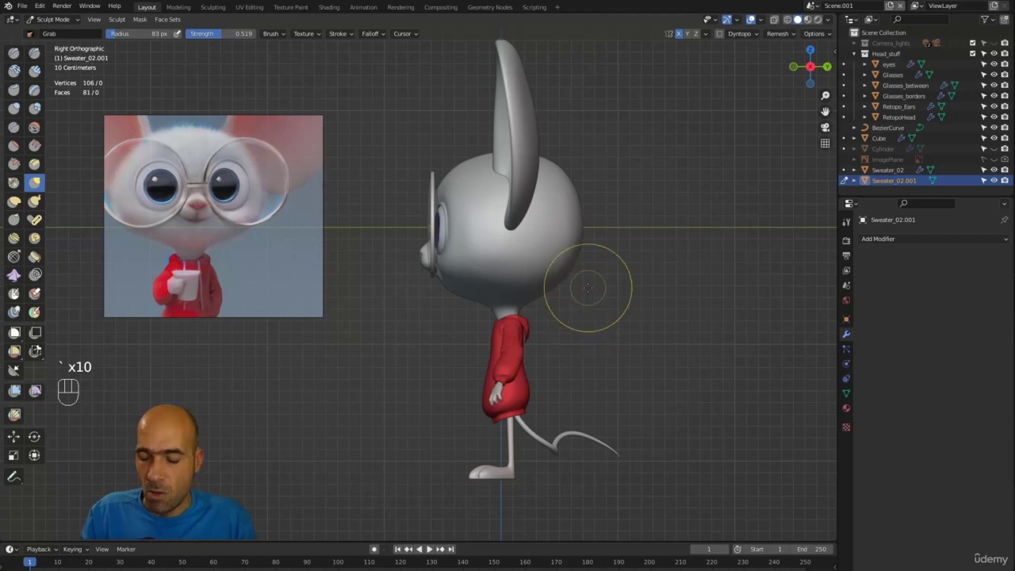
pyautogui.press('KP_1')
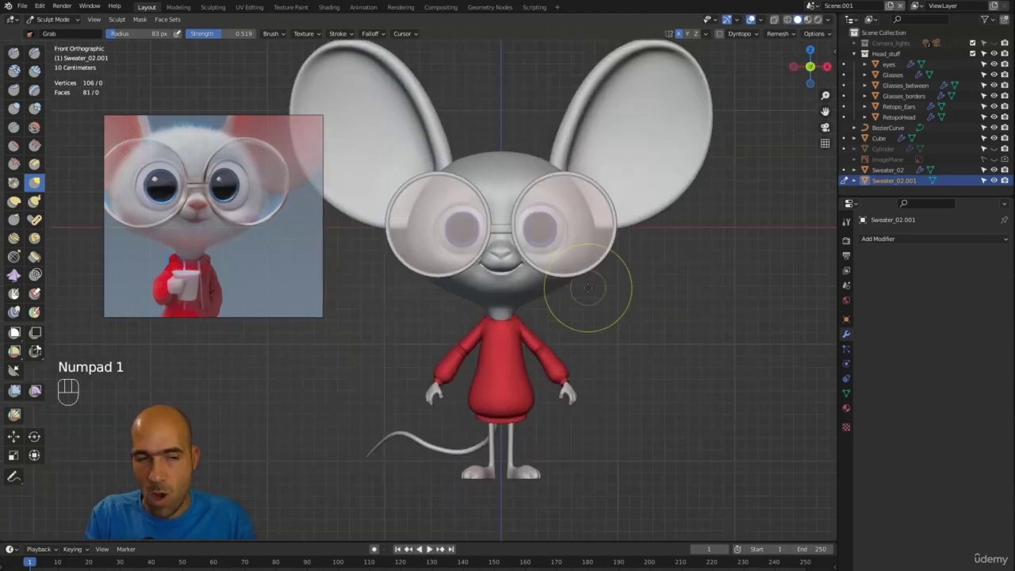
pyautogui.press('KP_3')
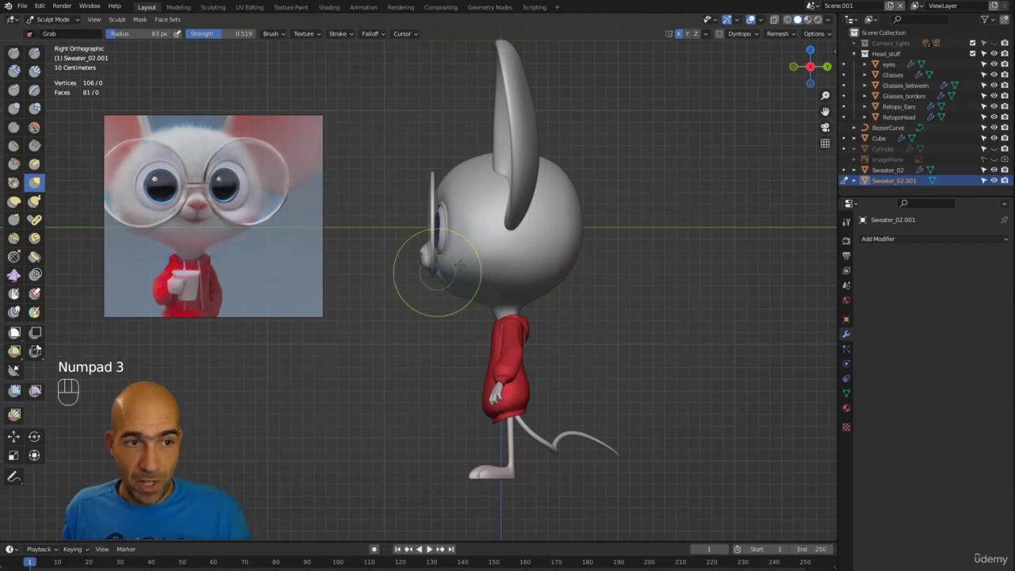
# Step: Puff out the hood's collar over the shoulder with the Inflate/Deflate brush
pyautogui.keyDown('alt'); pyautogui.moveTo(584, 327); pyautogui.dragTo(616, 300); pyautogui.keyUp('alt')
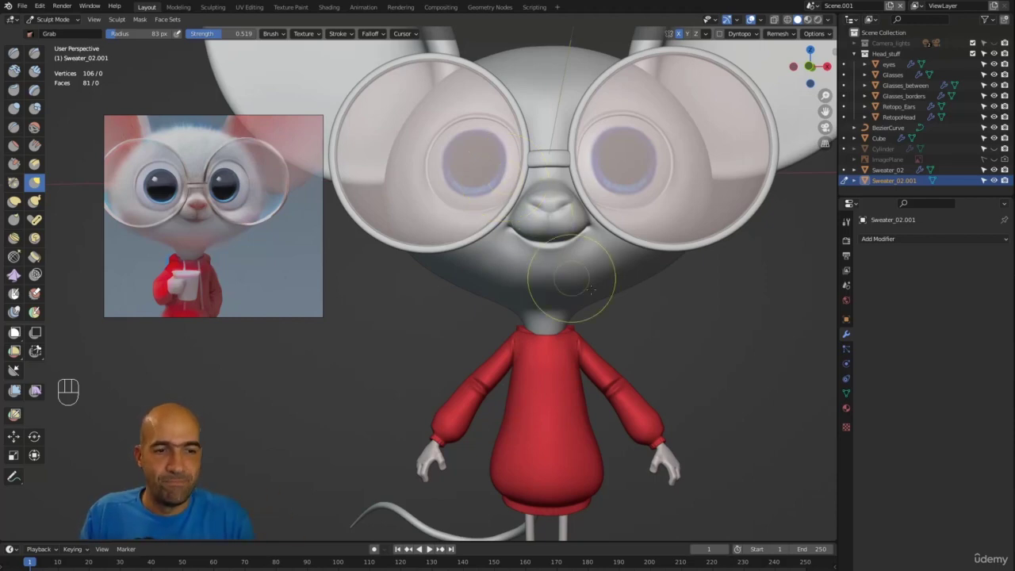
pyautogui.keyDown('alt'); pyautogui.moveTo(681, 330); pyautogui.dragTo(709, 346); pyautogui.keyUp('alt')
pyautogui.keyDown('alt'); pyautogui.moveTo(708, 347); pyautogui.dragTo(650, 314, button='middle'); pyautogui.keyUp('alt')
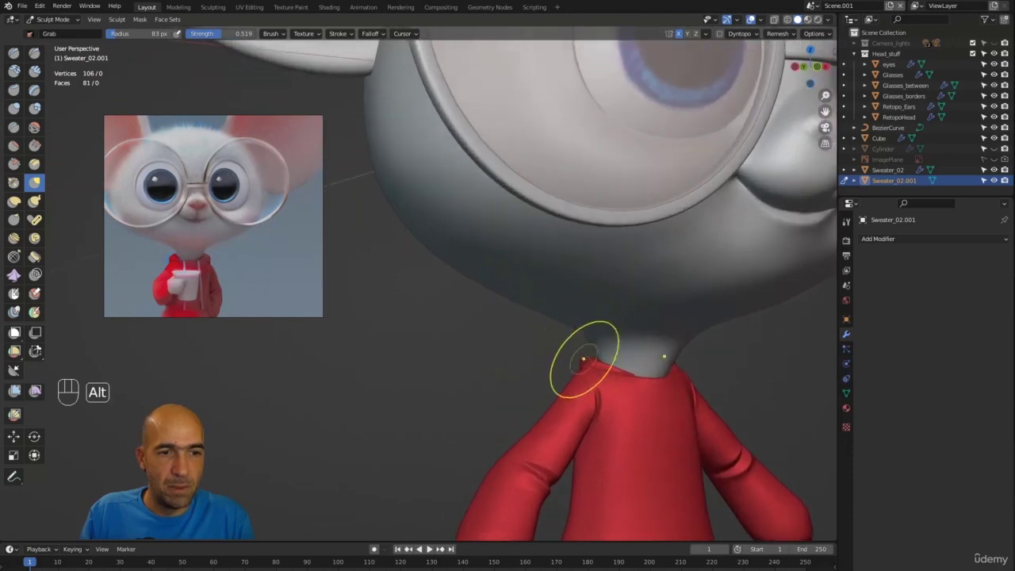
pyautogui.moveTo(579, 365)
pyautogui.keyDown('alt'); pyautogui.mouseDown(button='middle')
pyautogui.moveTo(625, 367)
pyautogui.moveTo(609, 372)
pyautogui.moveTo(666, 391)
pyautogui.moveTo(728, 385)
pyautogui.moveTo(649, 393)
pyautogui.mouseUp(button='middle'); pyautogui.keyUp('alt')
pyautogui.hotkey('alt', 'q')
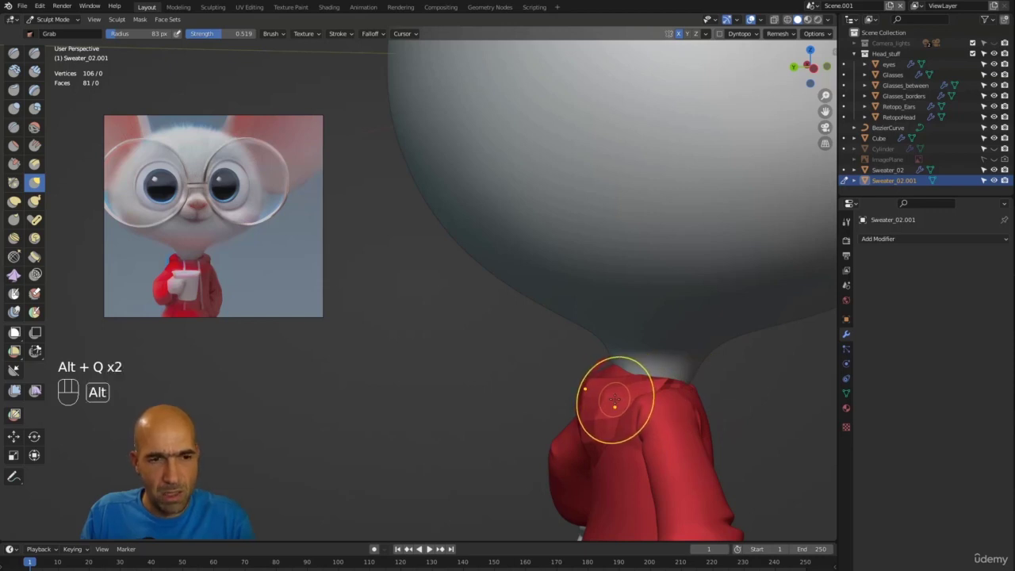
pyautogui.moveTo(615, 405); pyautogui.dragTo(659, 392)
pyautogui.press('6')
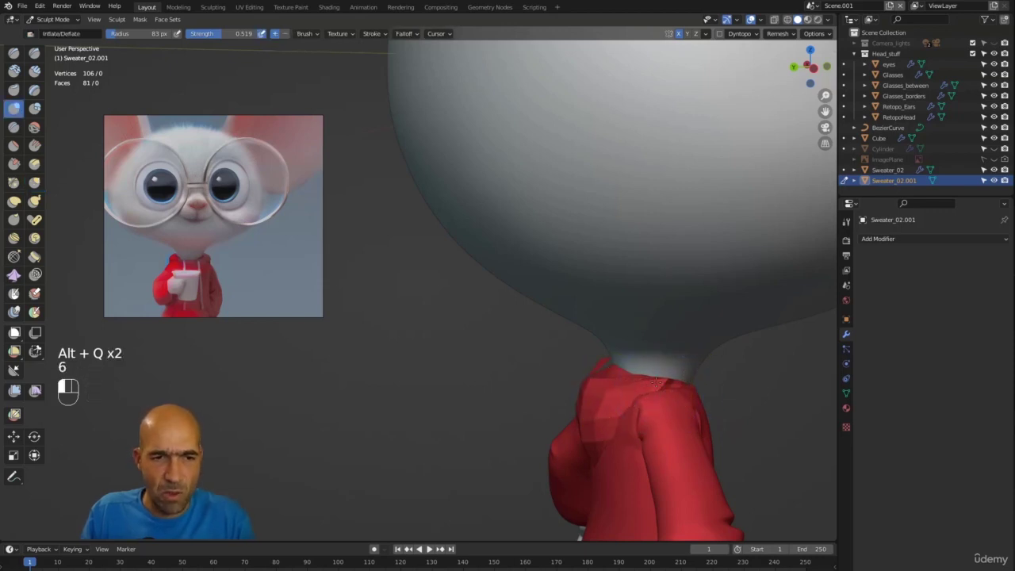
pyautogui.keyDown('alt'); pyautogui.moveTo(652, 385); pyautogui.dragTo(589, 387, button='middle'); pyautogui.keyUp('alt')
pyautogui.moveTo(621, 387); pyautogui.dragTo(625, 389)
# Step: Reshape the collar's shoulder strip and its front end with the Grab brush so it sits around the neckline
pyautogui.keyDown('alt'); pyautogui.moveTo(653, 395); pyautogui.dragTo(527, 369, button='middle'); pyautogui.keyUp('alt')
pyautogui.keyDown('alt'); pyautogui.keyDown('shift'); pyautogui.moveTo(528, 369); pyautogui.dragTo(462, 337, button='middle'); pyautogui.keyUp('shift'); pyautogui.keyUp('alt')
pyautogui.moveTo(462, 337)
pyautogui.keyDown('ctrl'); pyautogui.keyDown('alt'); pyautogui.mouseDown(button='middle')
pyautogui.moveTo(458, 374)
pyautogui.moveTo(556, 375)
pyautogui.moveTo(492, 336)
pyautogui.mouseUp(button='middle'); pyautogui.keyUp('alt'); pyautogui.keyUp('ctrl')
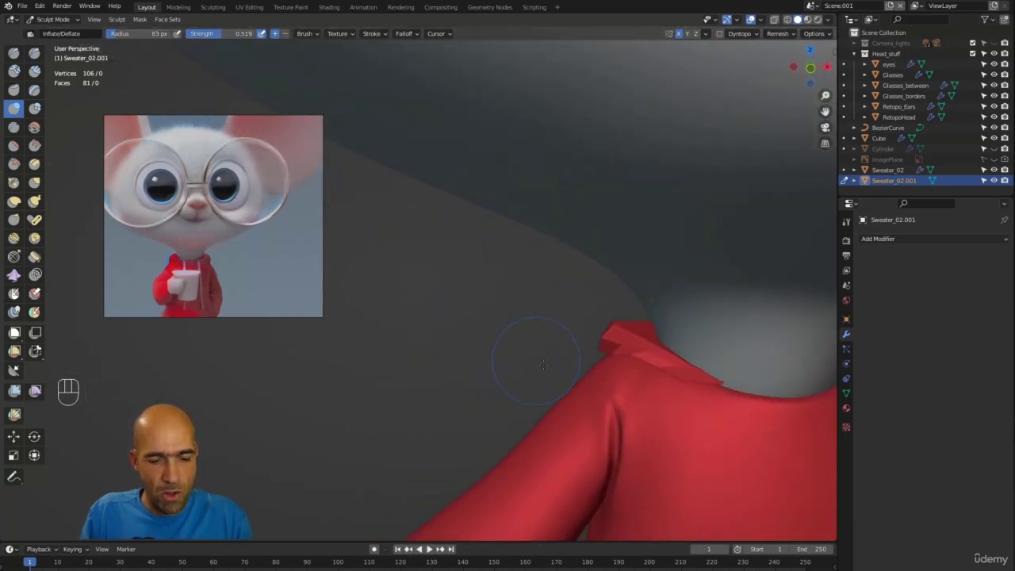
pyautogui.press('g')
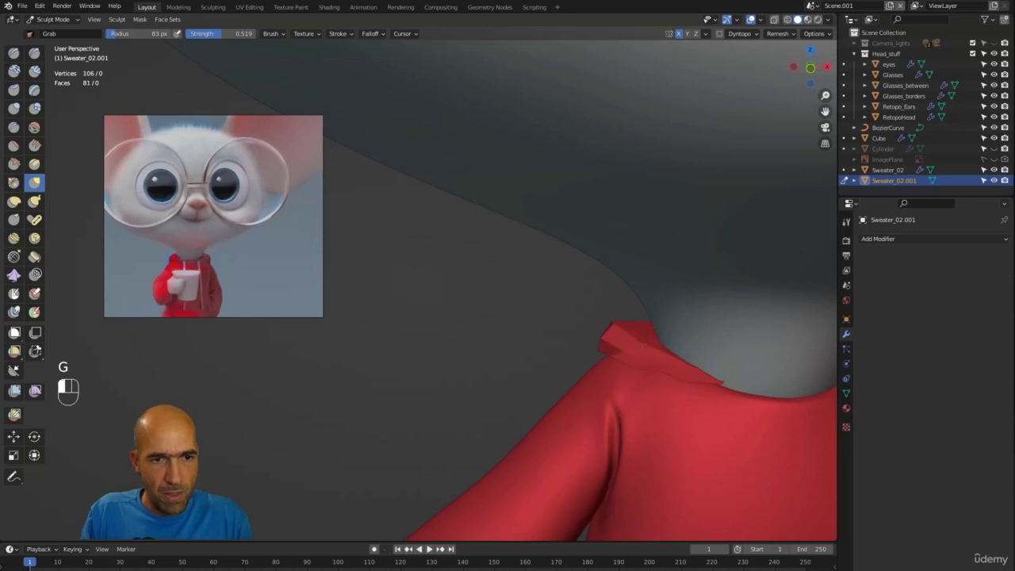
pyautogui.moveTo(615, 329); pyautogui.dragTo(610, 334)
pyautogui.moveTo(600, 341)
pyautogui.keyDown('alt'); pyautogui.mouseDown(button='middle')
pyautogui.moveTo(635, 340)
pyautogui.moveTo(555, 322)
pyautogui.moveTo(599, 321)
pyautogui.mouseUp(button='middle'); pyautogui.keyUp('alt')
pyautogui.moveTo(706, 393); pyautogui.dragTo(703, 434)
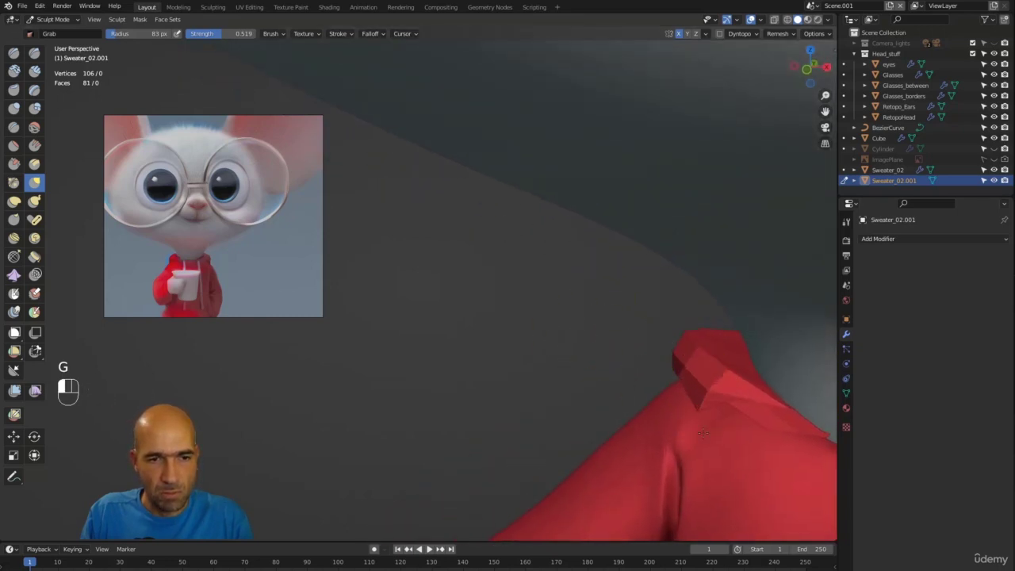
pyautogui.keyDown('alt'); pyautogui.moveTo(703, 434); pyautogui.dragTo(671, 390, button='middle'); pyautogui.keyUp('alt')
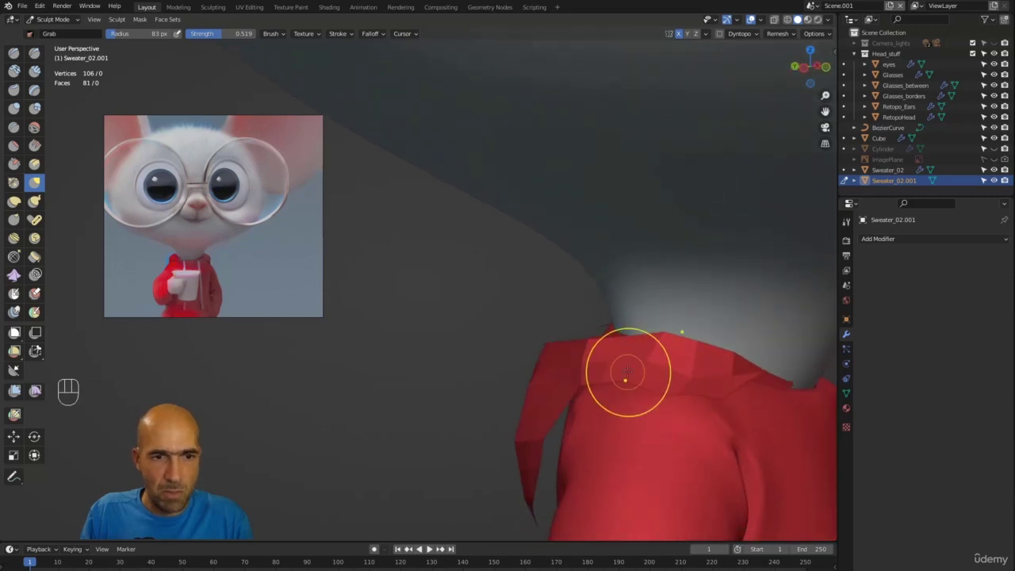
# Step: Pull the side edges and lower tip of the hood's back panel into shape with the Grab brush
pyautogui.moveTo(521, 431); pyautogui.dragTo(601, 393, button='middle')
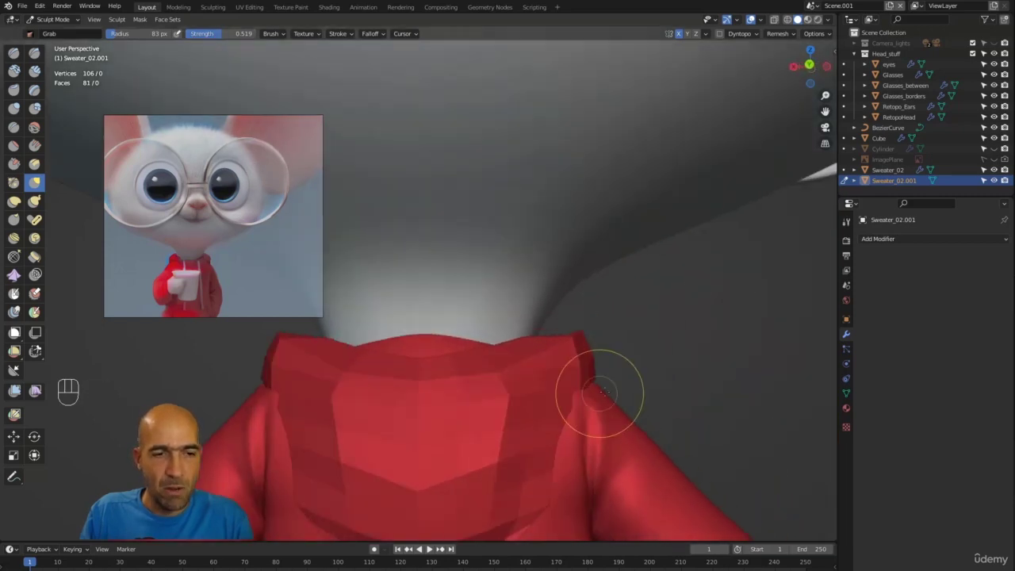
pyautogui.moveTo(573, 390); pyautogui.dragTo(583, 393)
pyautogui.moveTo(559, 444); pyautogui.dragTo(568, 456)
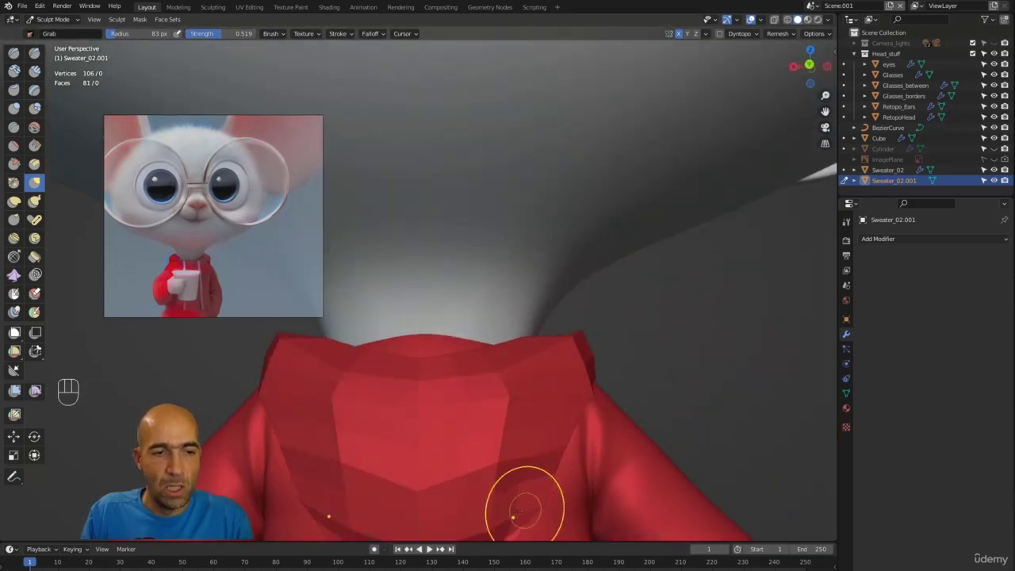
pyautogui.keyDown('ctrl'); pyautogui.keyDown('alt'); pyautogui.moveTo(643, 430); pyautogui.dragTo(560, 444, button='middle'); pyautogui.keyUp('alt'); pyautogui.keyUp('ctrl')
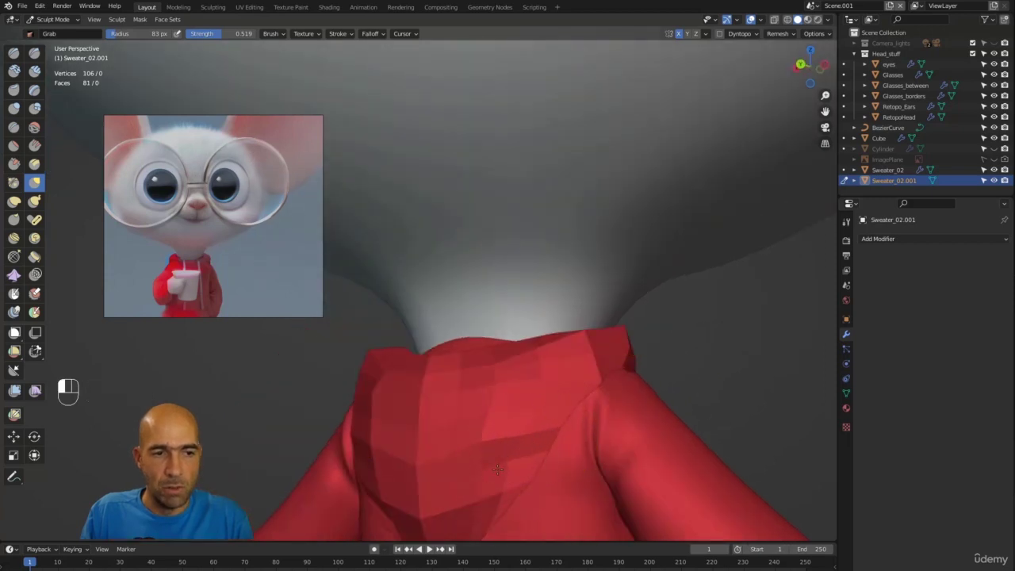
pyautogui.moveTo(615, 423)
pyautogui.keyDown('ctrl'); pyautogui.keyDown('alt'); pyautogui.mouseDown(button='middle')
pyautogui.moveTo(616, 446)
pyautogui.moveTo(656, 449)
pyautogui.mouseUp(button='middle'); pyautogui.keyUp('alt'); pyautogui.keyUp('ctrl')
pyautogui.moveTo(417, 515); pyautogui.dragTo(421, 501)
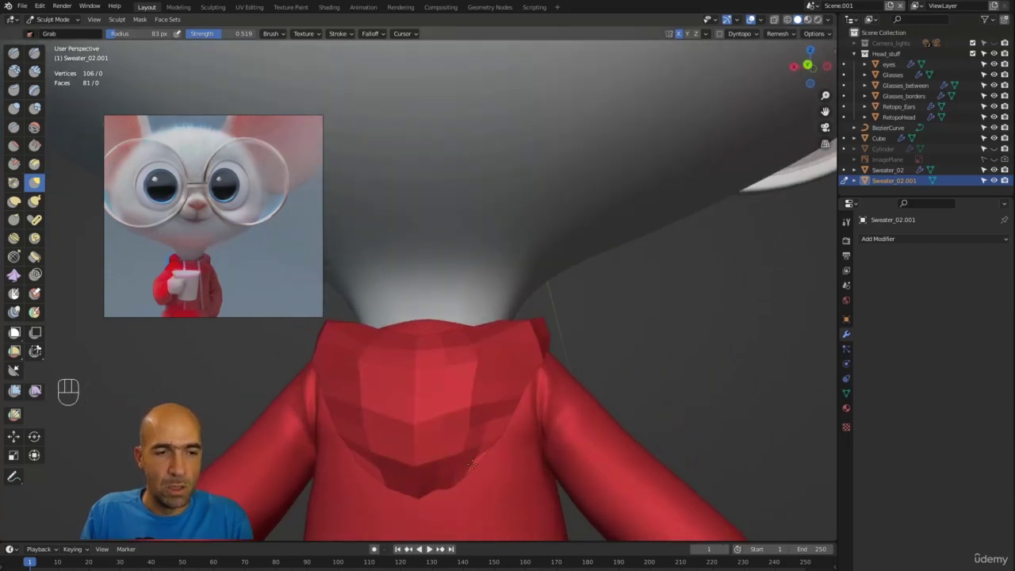
pyautogui.keyDown('alt'); pyautogui.moveTo(503, 426); pyautogui.dragTo(485, 419, button='middle'); pyautogui.keyUp('alt')
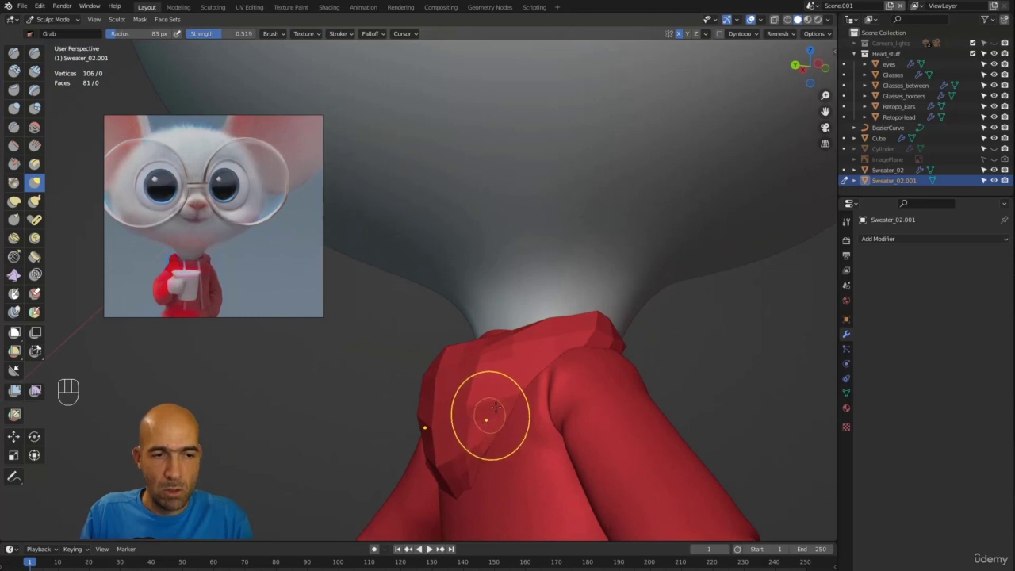
pyautogui.keyDown('shift'); pyautogui.moveTo(491, 414); pyautogui.dragTo(478, 412); pyautogui.keyUp('shift')
pyautogui.keyDown('alt'); pyautogui.moveTo(573, 366); pyautogui.dragTo(546, 381, button='middle'); pyautogui.keyUp('alt')
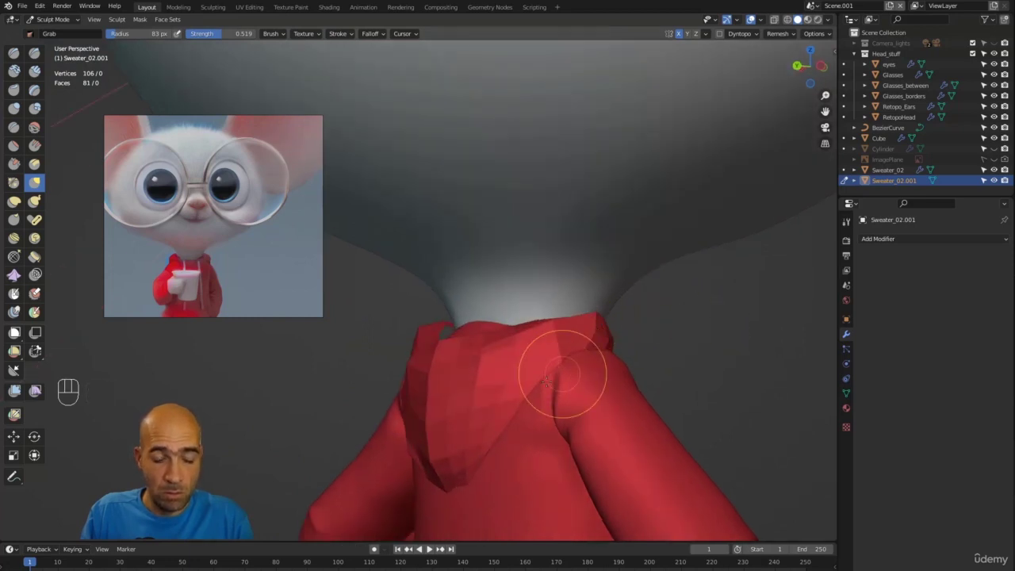
# Step: Symmetrize the hood piece in the -X to +X direction
pyautogui.press('6')
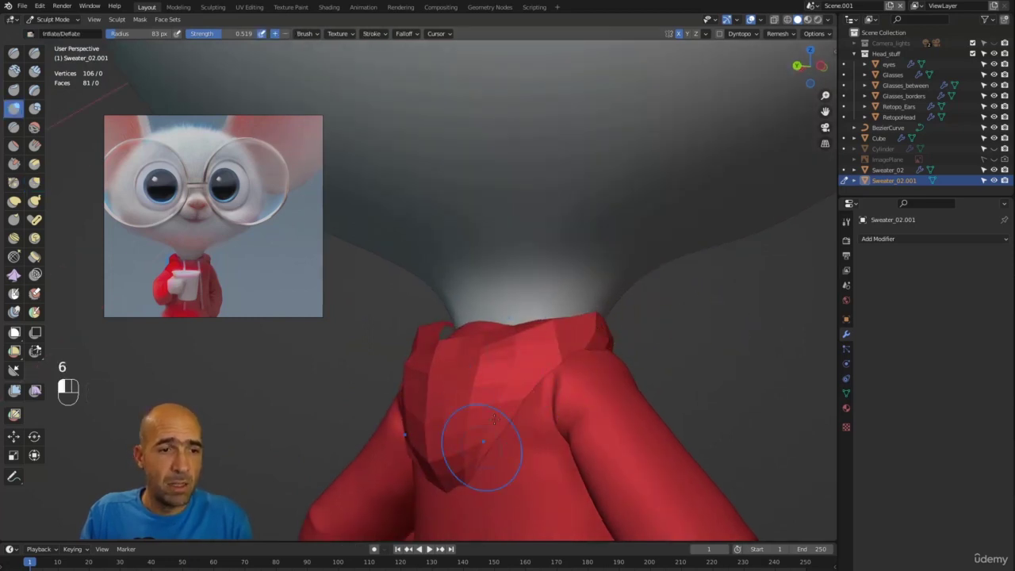
pyautogui.click(739, 34)
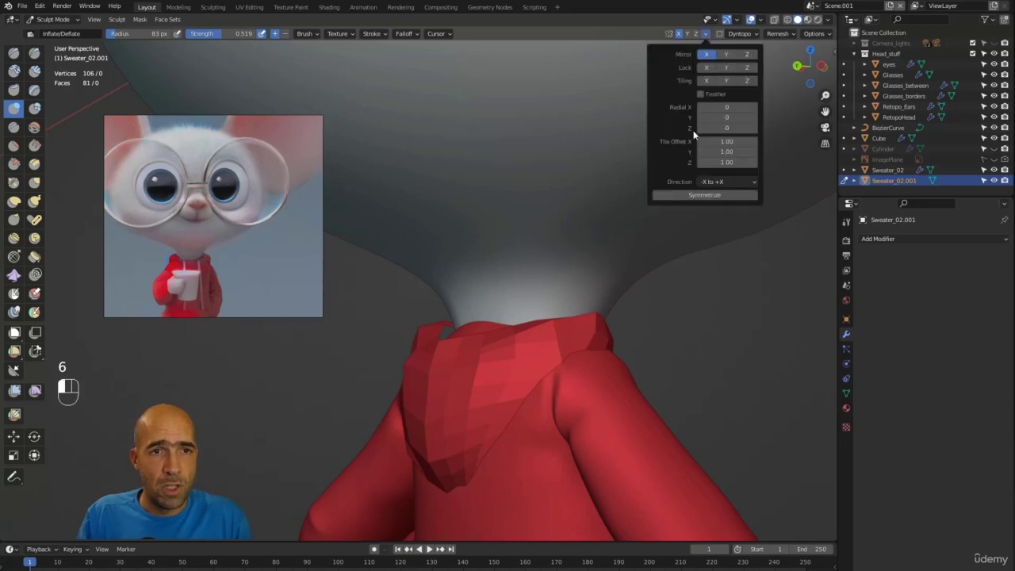
pyautogui.click(703, 196)
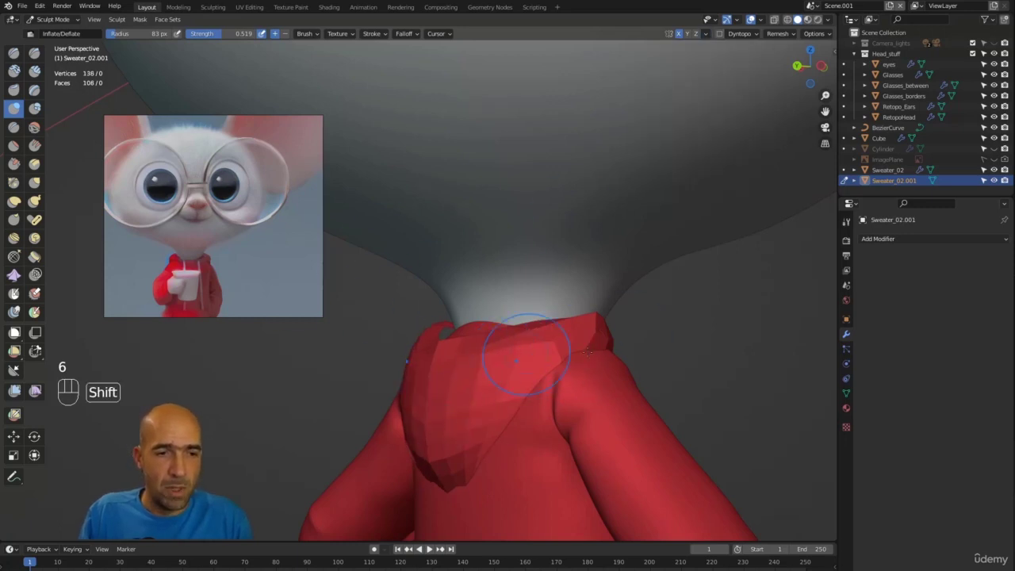
# Step: Add an unslid loop cut lengthwise along the top of the hood's collar in Edit Mode and return to Sculpt Mode
pyautogui.moveTo(517, 363)
pyautogui.keyDown('alt'); pyautogui.mouseDown()
pyautogui.moveTo(553, 354)
pyautogui.moveTo(534, 349)
pyautogui.moveTo(520, 370)
pyautogui.moveTo(468, 324)
pyautogui.mouseUp(); pyautogui.keyUp('alt')
pyautogui.press('Tab')
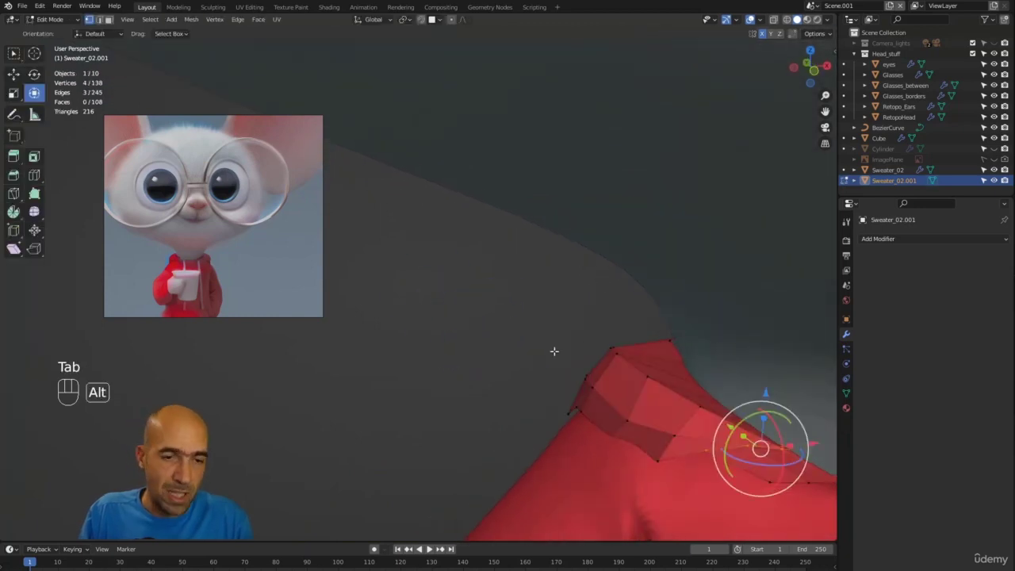
pyautogui.keyDown('alt'); pyautogui.moveTo(554, 351); pyautogui.dragTo(559, 368); pyautogui.keyUp('alt')
pyautogui.hotkey('ctrl', 'r')
pyautogui.click(696, 386)
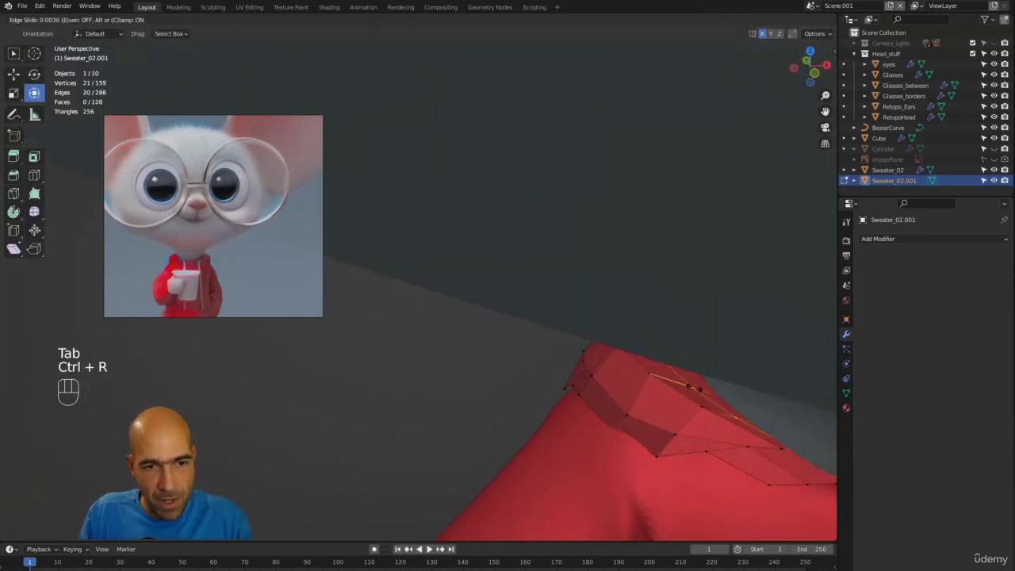
pyautogui.rightClick(607, 462)
pyautogui.keyDown('alt'); pyautogui.moveTo(480, 381); pyautogui.dragTo(472, 353); pyautogui.keyUp('alt')
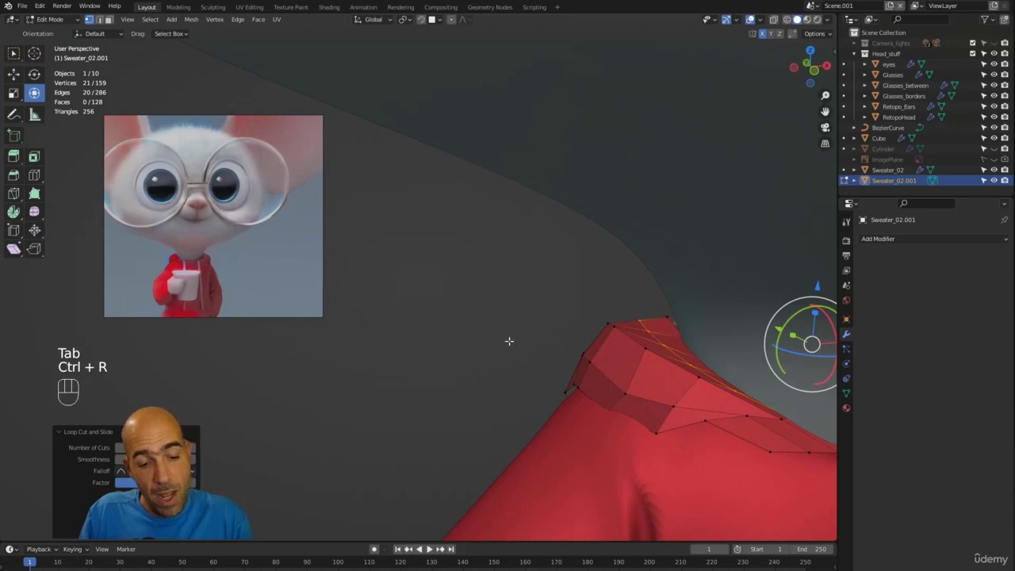
pyautogui.press('Tab')
# Step: Reshape the collar's new middle edge and its front over the shoulder with the Grab brush
pyautogui.press('x')
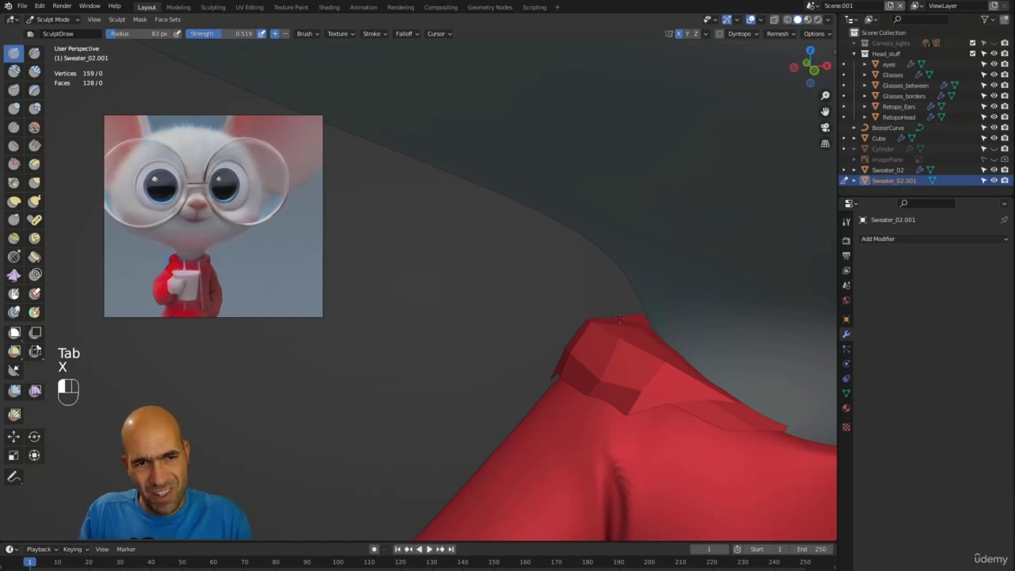
pyautogui.keyDown('alt'); pyautogui.moveTo(620, 318); pyautogui.dragTo(599, 319); pyautogui.keyUp('alt')
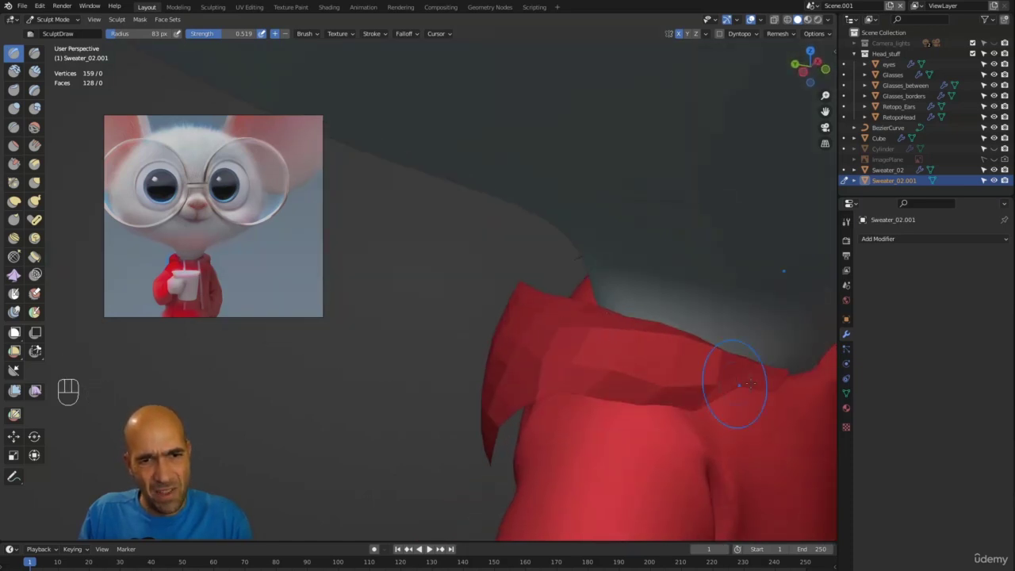
pyautogui.keyDown('alt'); pyautogui.moveTo(468, 369); pyautogui.dragTo(522, 364); pyautogui.keyUp('alt')
pyautogui.moveTo(598, 353)
pyautogui.keyDown('alt'); pyautogui.mouseDown()
pyautogui.moveTo(453, 347)
pyautogui.moveTo(459, 340)
pyautogui.mouseUp(); pyautogui.keyUp('alt')
pyautogui.press('g')
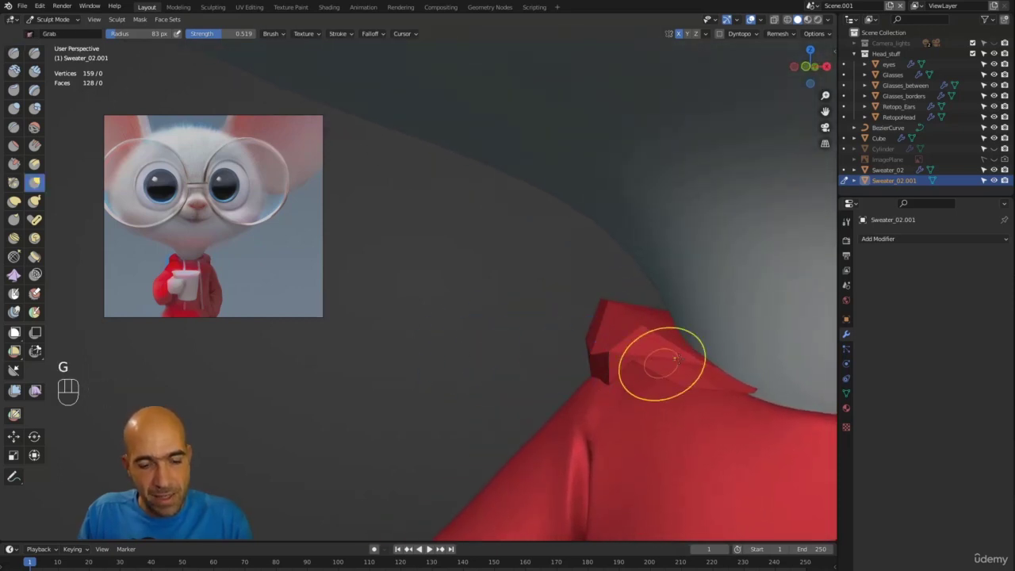
pyautogui.moveTo(636, 365)
pyautogui.mouseDown()
pyautogui.moveTo(682, 374)
pyautogui.moveTo(666, 387)
pyautogui.mouseUp()
pyautogui.moveTo(665, 384); pyautogui.dragTo(647, 399)
pyautogui.moveTo(649, 394)
pyautogui.mouseDown()
pyautogui.moveTo(596, 365)
pyautogui.moveTo(584, 343)
pyautogui.moveTo(516, 413)
pyautogui.moveTo(453, 352)
pyautogui.moveTo(386, 356)
pyautogui.moveTo(432, 467)
pyautogui.moveTo(419, 420)
pyautogui.moveTo(453, 358)
pyautogui.moveTo(531, 308)
pyautogui.moveTo(607, 316)
pyautogui.mouseUp()
# Step: Adjust the collar's upper edge and its front end at the neckline with the Grab brush, following the zoomed-in hoodie reference
pyautogui.moveTo(607, 316)
pyautogui.keyDown('ctrl'); pyautogui.keyDown('alt'); pyautogui.mouseDown()
pyautogui.moveTo(591, 349)
pyautogui.moveTo(481, 282)
pyautogui.moveTo(468, 313)
pyautogui.mouseUp(); pyautogui.keyUp('alt'); pyautogui.keyUp('ctrl')
pyautogui.moveTo(461, 349)
pyautogui.keyDown('alt'); pyautogui.mouseDown()
pyautogui.moveTo(604, 330)
pyautogui.moveTo(610, 341)
pyautogui.moveTo(561, 308)
pyautogui.mouseUp(); pyautogui.keyUp('alt')
pyautogui.moveTo(473, 304); pyautogui.dragTo(470, 299)
pyautogui.keyDown('alt'); pyautogui.moveTo(437, 351); pyautogui.dragTo(442, 338); pyautogui.keyUp('alt')
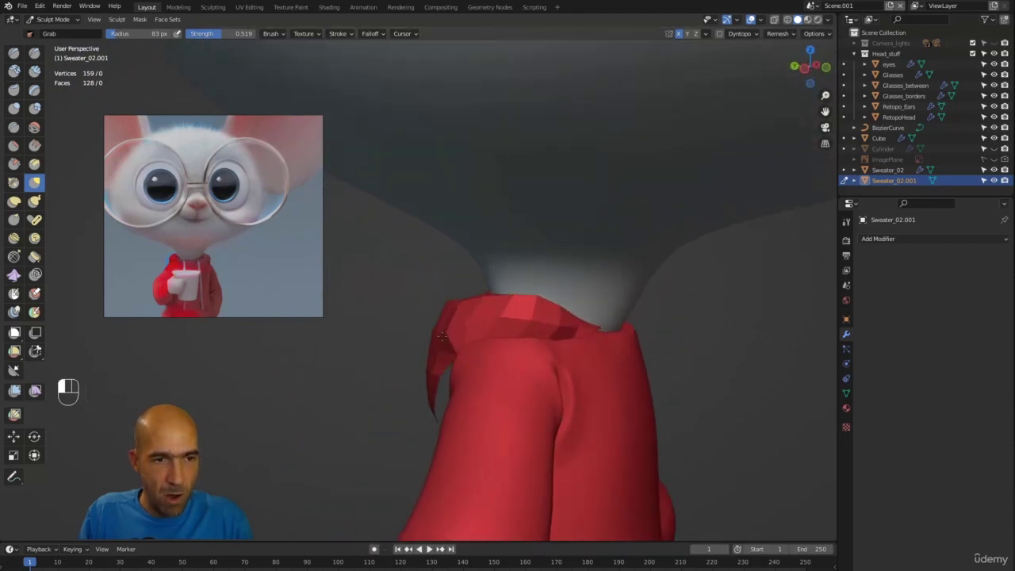
pyautogui.keyDown('alt'); pyautogui.moveTo(356, 354); pyautogui.dragTo(352, 294); pyautogui.keyUp('alt')
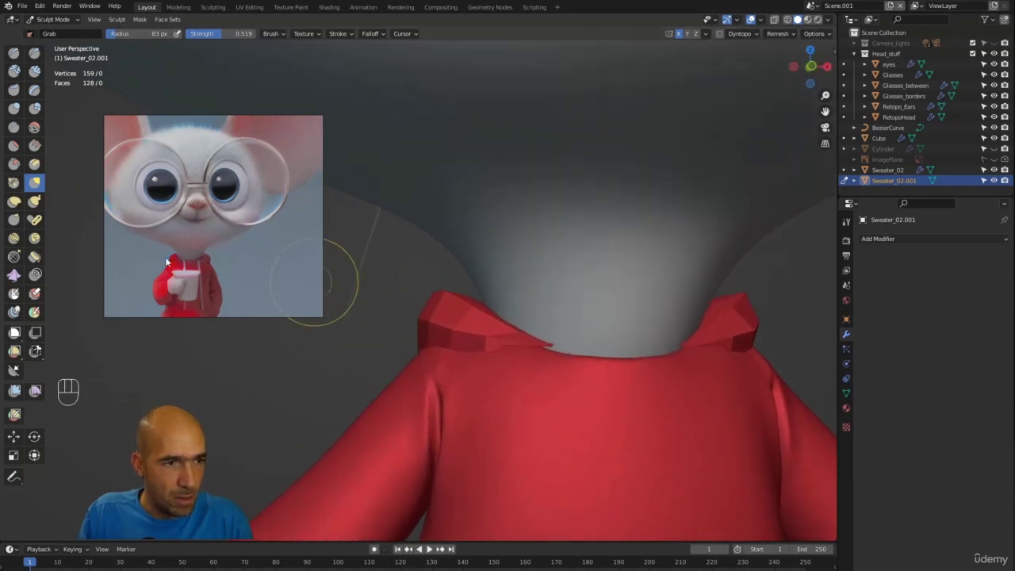
pyautogui.scroll(5, 177, 266)
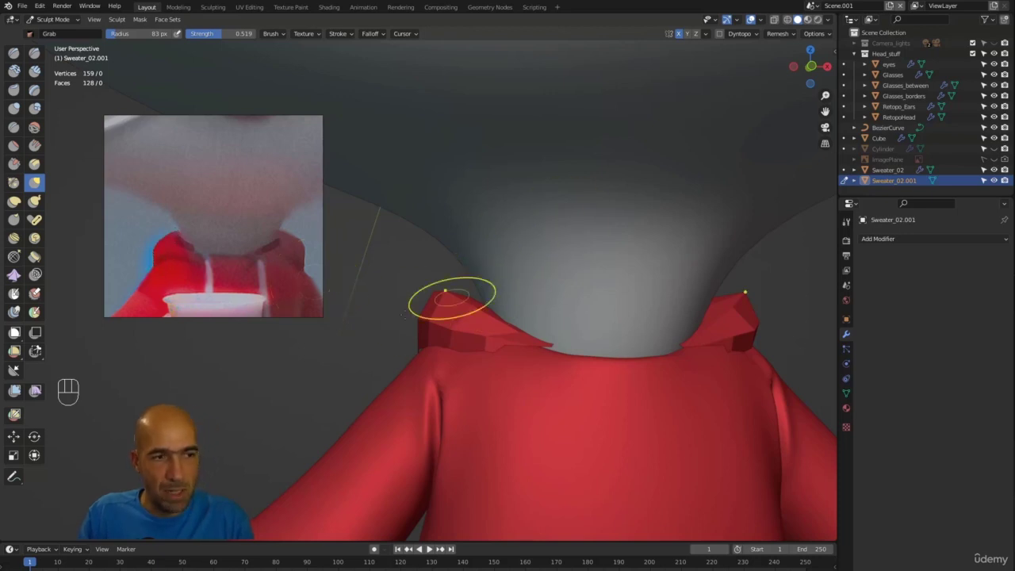
pyautogui.moveTo(405, 333)
pyautogui.keyDown('alt'); pyautogui.mouseDown()
pyautogui.moveTo(379, 356)
pyautogui.moveTo(500, 379)
pyautogui.moveTo(399, 351)
pyautogui.moveTo(428, 337)
pyautogui.moveTo(363, 329)
pyautogui.moveTo(395, 345)
pyautogui.moveTo(412, 329)
pyautogui.mouseUp(); pyautogui.keyUp('alt')
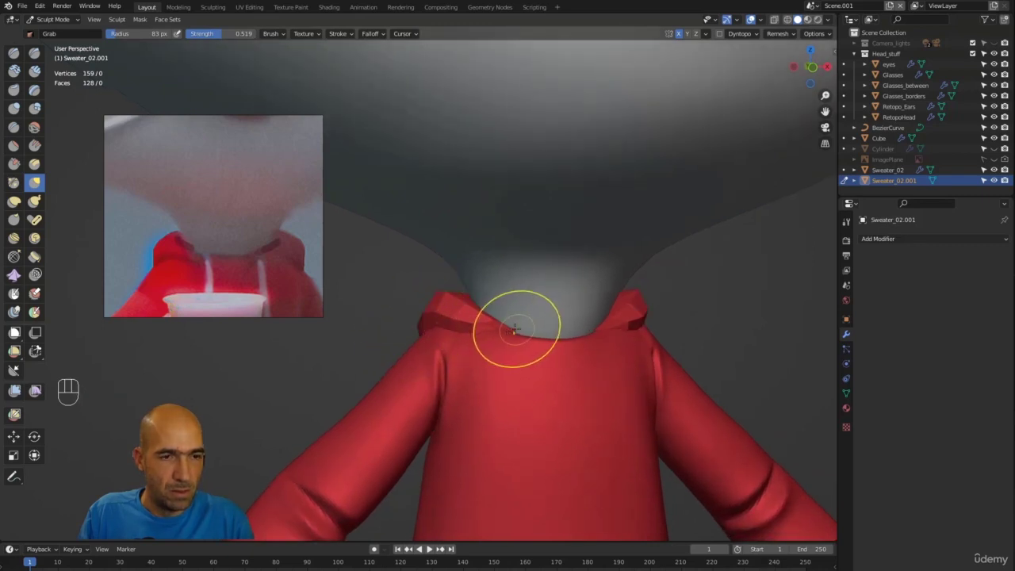
pyautogui.moveTo(517, 330)
pyautogui.mouseDown()
pyautogui.moveTo(533, 344)
pyautogui.moveTo(503, 331)
pyautogui.moveTo(507, 322)
pyautogui.mouseUp()
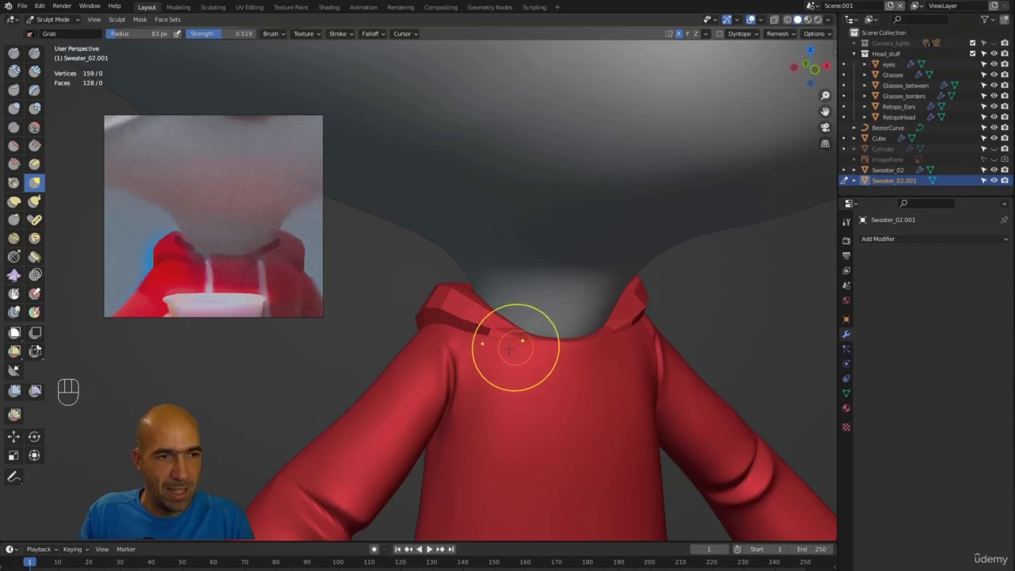
# Step: Isolate the hood piece in Local View and inspect the collar's curve from above
pyautogui.keyDown('alt'); pyautogui.moveTo(512, 362); pyautogui.dragTo(475, 373); pyautogui.keyUp('alt')
pyautogui.keyDown('alt'); pyautogui.moveTo(535, 351); pyautogui.dragTo(639, 313); pyautogui.keyUp('alt')
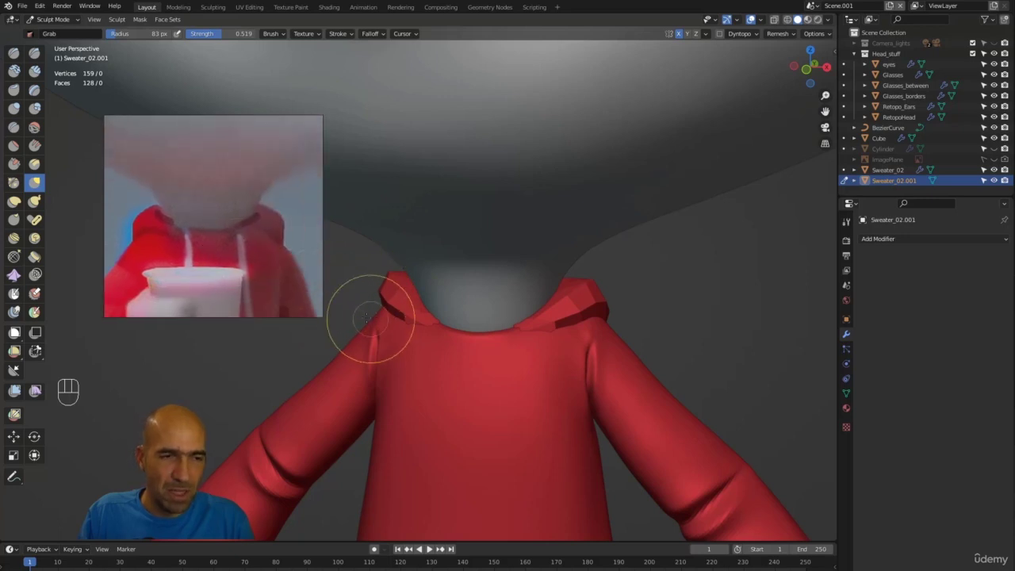
pyautogui.keyDown('alt'); pyautogui.moveTo(356, 302); pyautogui.dragTo(440, 315); pyautogui.keyUp('alt')
pyautogui.press('/')
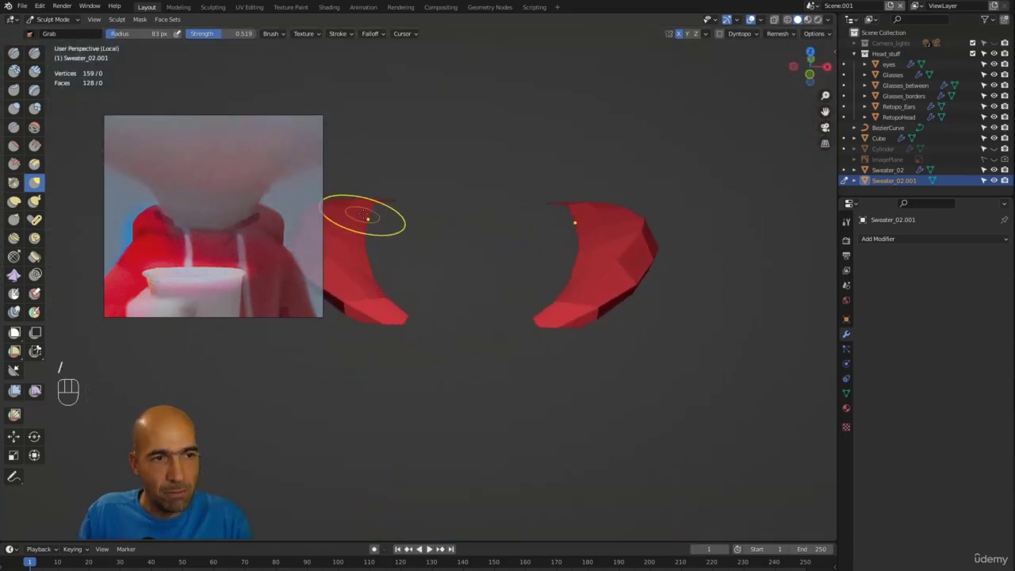
pyautogui.keyDown('alt'); pyautogui.moveTo(418, 198); pyautogui.dragTo(396, 297); pyautogui.keyUp('alt')
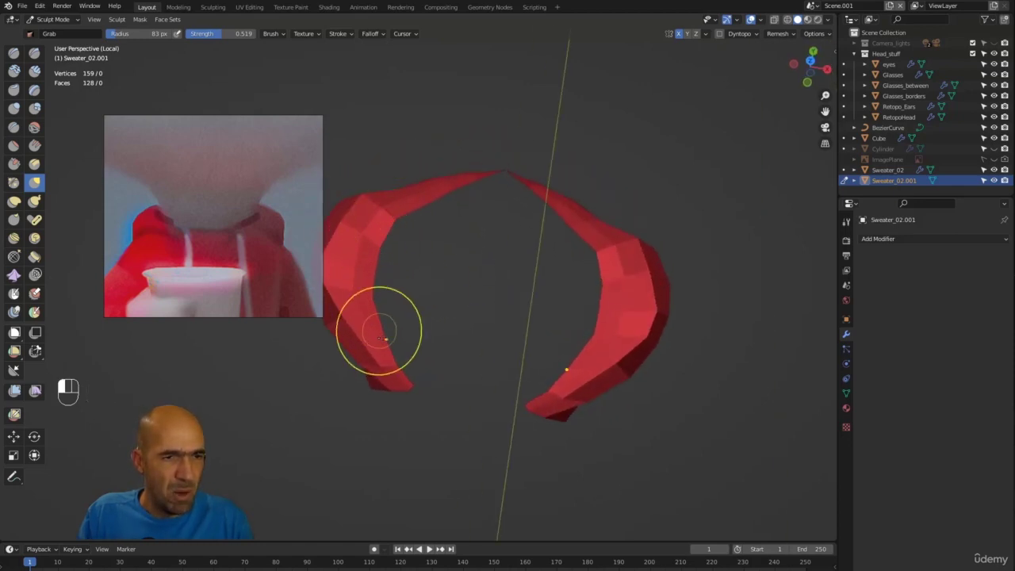
pyautogui.keyDown('alt'); pyautogui.moveTo(408, 311); pyautogui.dragTo(405, 310); pyautogui.keyUp('alt')
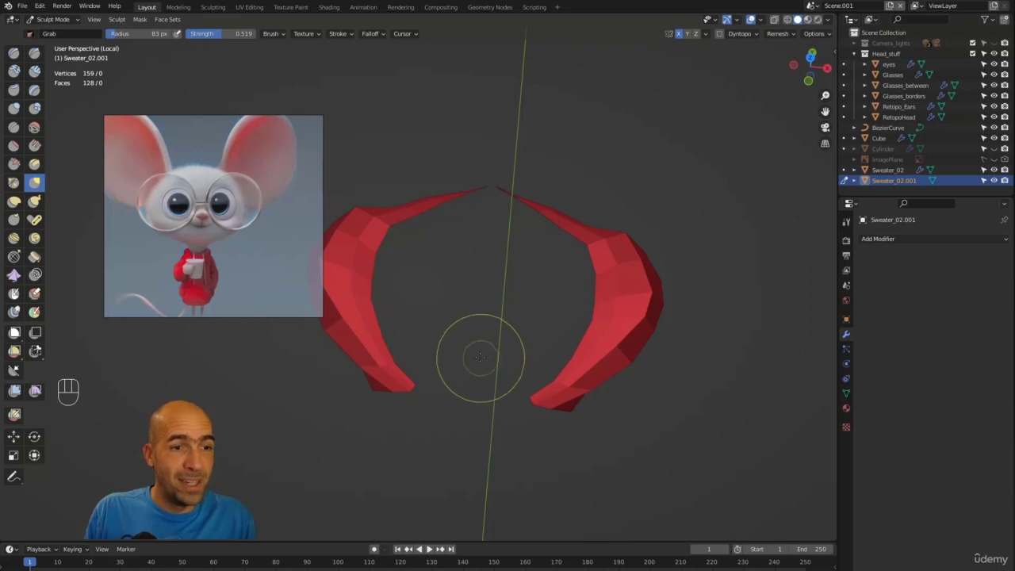
# Step: Reduce the Grab brush radius to 47 px and nudge the collar's lower outer edge on one side
pyautogui.keyDown('alt'); pyautogui.moveTo(471, 358); pyautogui.dragTo(402, 373, button='middle'); pyautogui.keyUp('alt')
pyautogui.press('[')
pyautogui.press('[')
pyautogui.press('[')
pyautogui.press('[')
pyautogui.press('[')
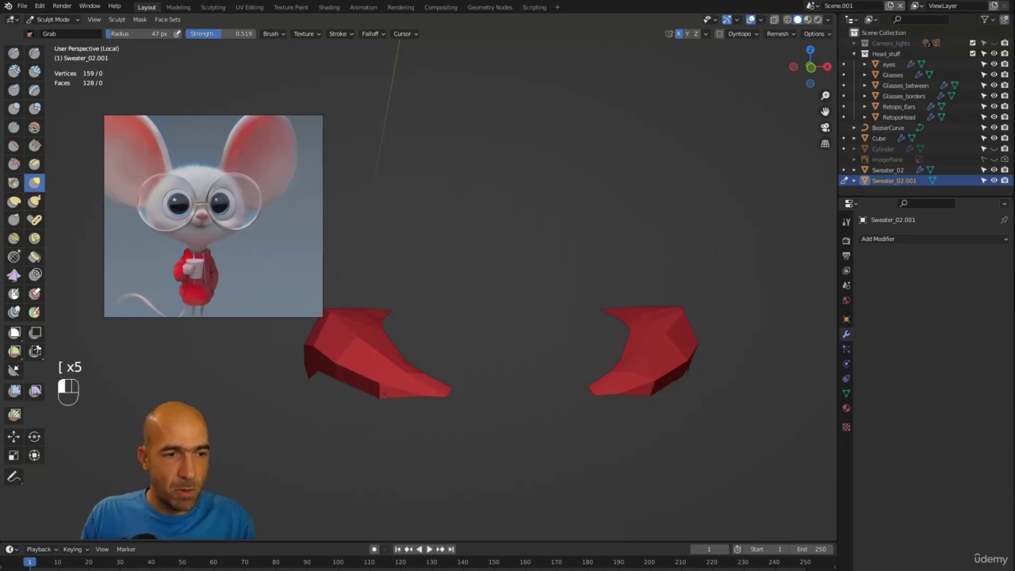
pyautogui.moveTo(377, 390)
pyautogui.keyDown('alt'); pyautogui.mouseDown(button='middle')
pyautogui.moveTo(287, 394)
pyautogui.moveTo(271, 384)
pyautogui.moveTo(288, 376)
pyautogui.mouseUp(button='middle'); pyautogui.keyUp('alt')
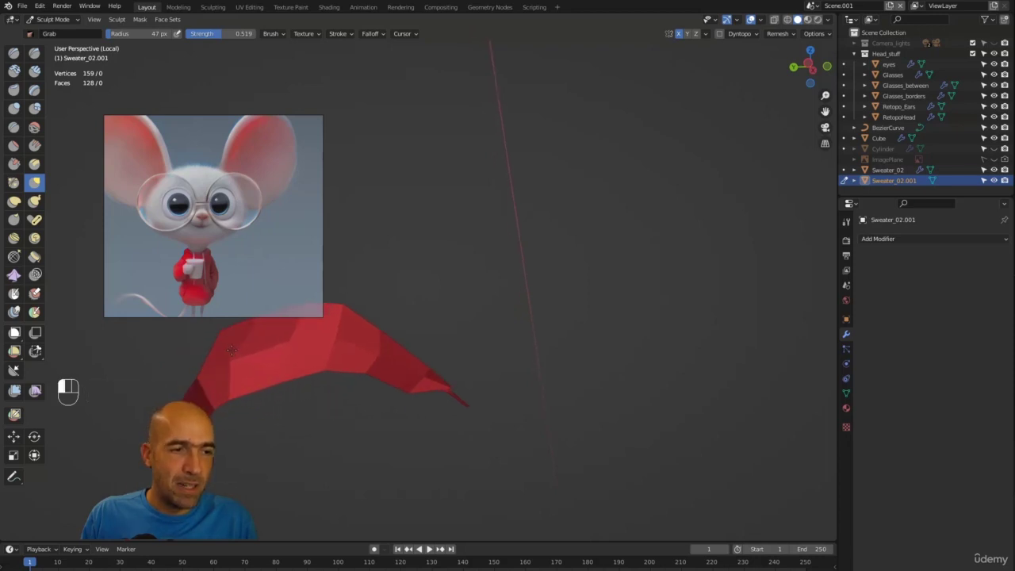
pyautogui.moveTo(231, 350)
pyautogui.keyDown('alt'); pyautogui.mouseDown(button='middle')
pyautogui.moveTo(243, 397)
pyautogui.moveTo(229, 363)
pyautogui.moveTo(232, 382)
pyautogui.mouseUp(button='middle'); pyautogui.keyUp('alt')
pyautogui.keyDown('ctrl'); pyautogui.keyDown('alt'); pyautogui.moveTo(232, 383); pyautogui.dragTo(274, 409, button='middle'); pyautogui.keyUp('alt'); pyautogui.keyUp('ctrl')
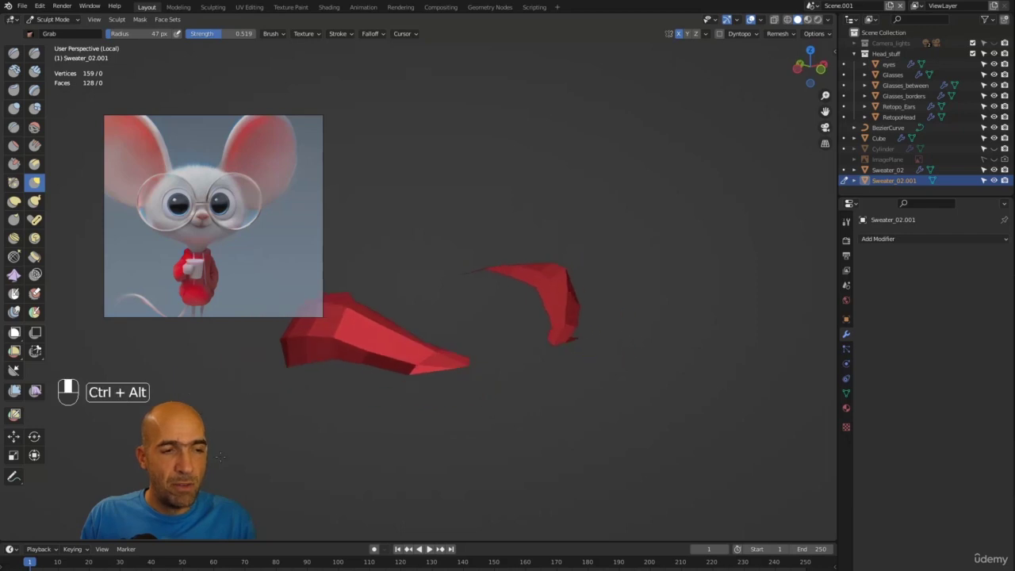
pyautogui.moveTo(294, 361); pyautogui.dragTo(309, 353)
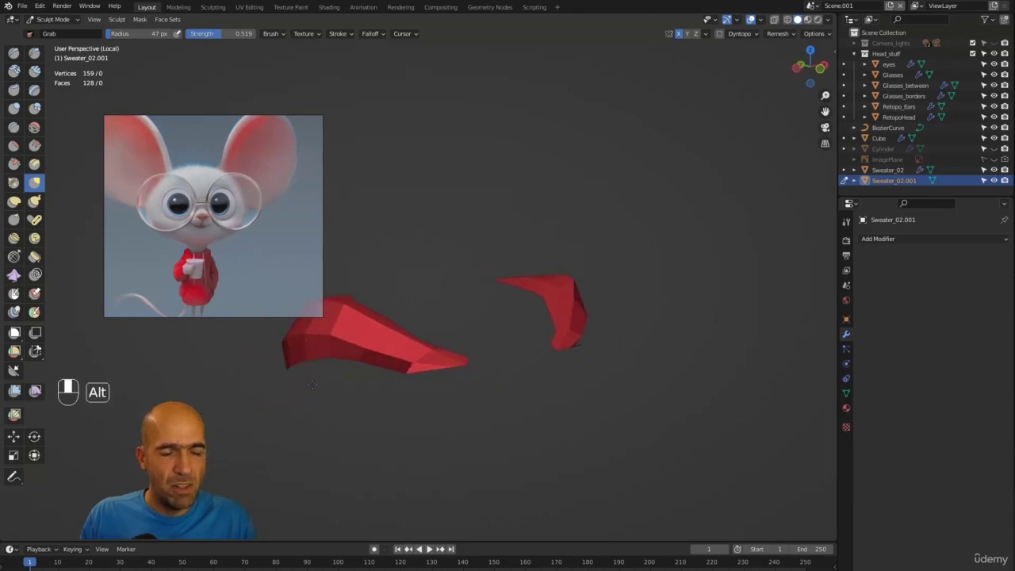
# Step: Add two unslid loop cuts across the front half of the collar on one side of the hood piece
pyautogui.keyDown('alt'); pyautogui.moveTo(313, 385); pyautogui.dragTo(306, 389, button='middle'); pyautogui.keyUp('alt')
pyautogui.keyDown('alt'); pyautogui.moveTo(397, 381); pyautogui.dragTo(365, 364, button='middle'); pyautogui.keyUp('alt')
pyautogui.press('Tab')
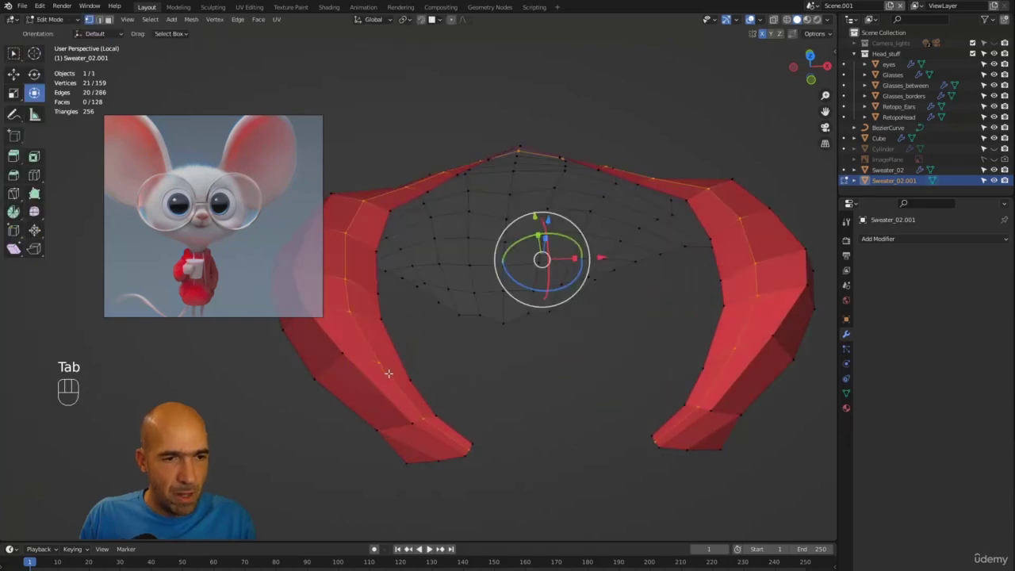
pyautogui.click(385, 395)
pyautogui.rightClick(383, 396)
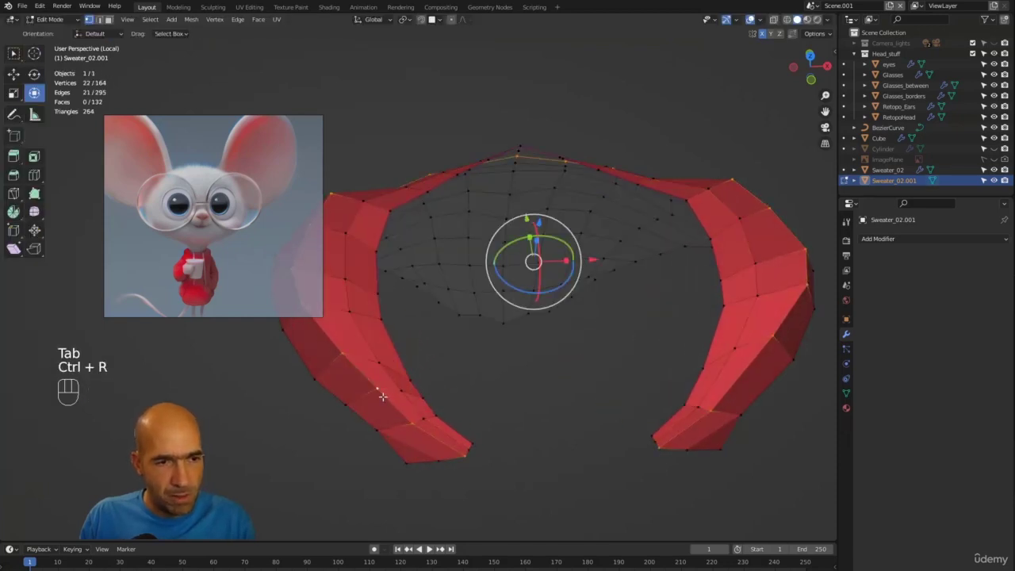
pyautogui.keyDown('alt'); pyautogui.moveTo(468, 372); pyautogui.dragTo(486, 396, button='middle'); pyautogui.keyUp('alt')
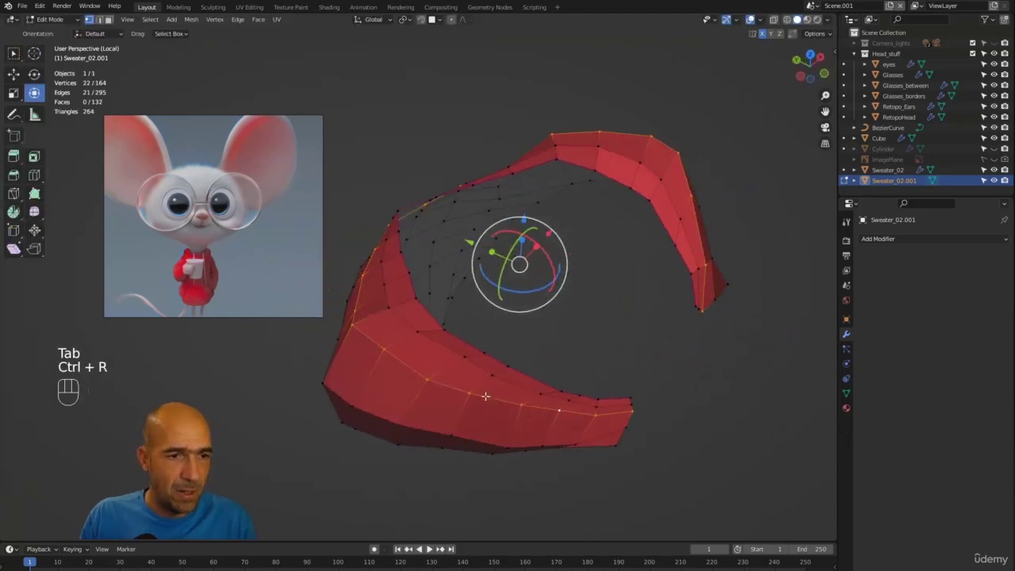
pyautogui.click(497, 401)
pyautogui.rightClick(497, 402)
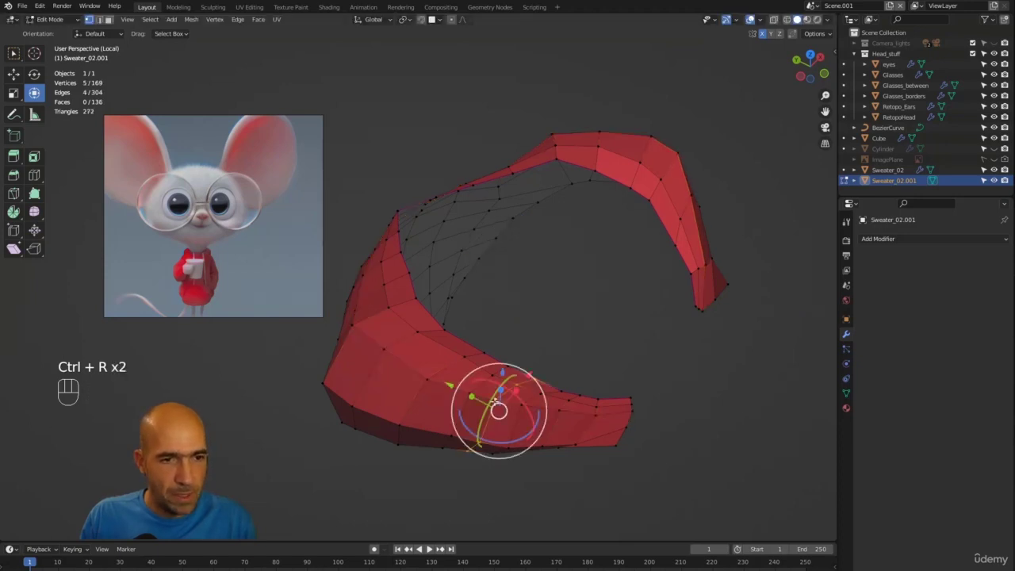
# Step: Symmetrize the hood piece from -X to +X in Sculpt Mode and leave Local View to show the whole character
pyautogui.keyDown('alt'); pyautogui.moveTo(368, 426); pyautogui.dragTo(408, 398, button='middle'); pyautogui.keyUp('alt')
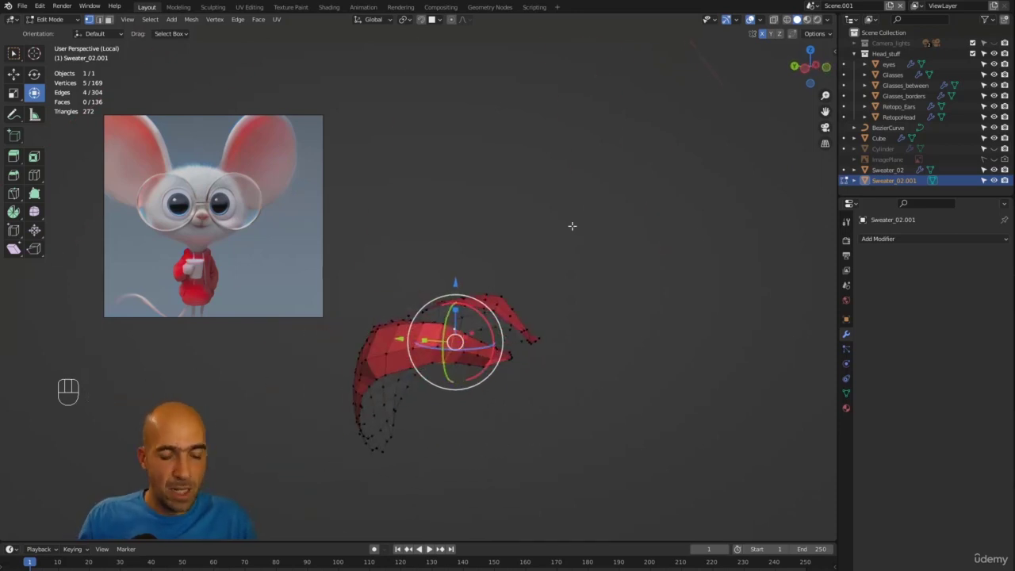
pyautogui.press('Tab')
pyautogui.keyDown('alt'); pyautogui.moveTo(535, 261); pyautogui.dragTo(628, 193, button='middle'); pyautogui.keyUp('alt')
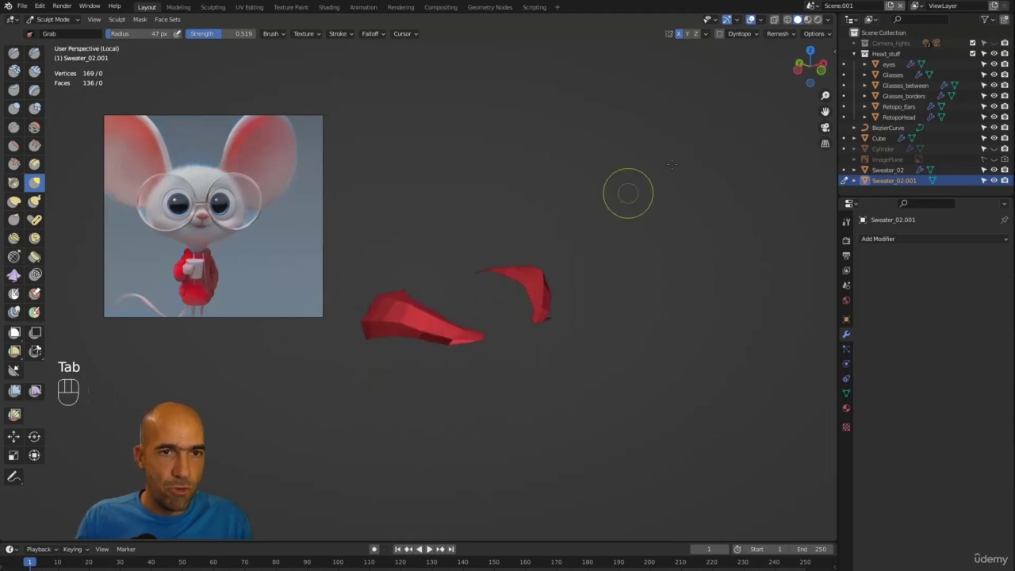
pyautogui.click(708, 35)
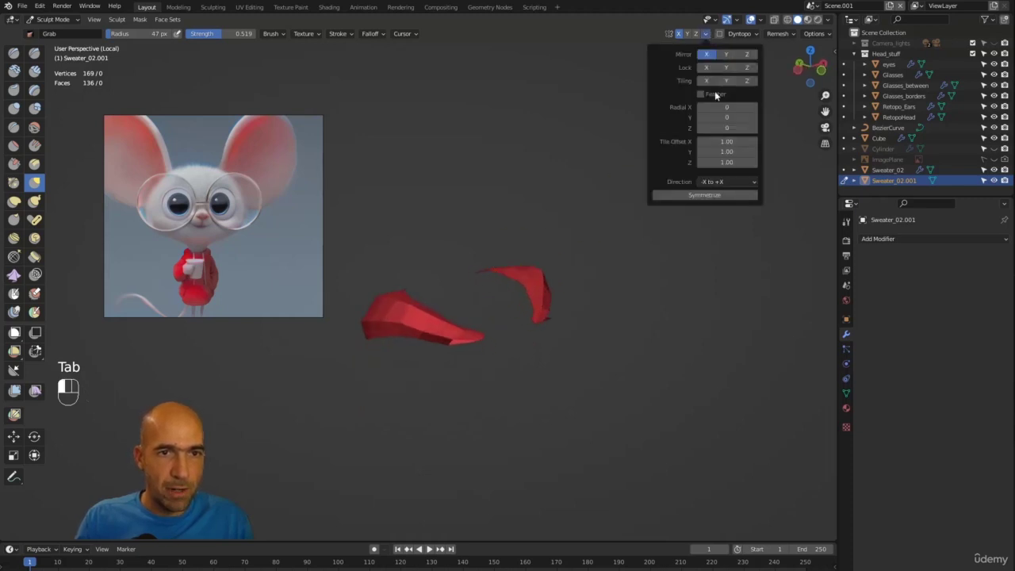
pyautogui.click(699, 197)
pyautogui.keyDown('alt'); pyautogui.moveTo(510, 342); pyautogui.dragTo(514, 315, button='middle'); pyautogui.keyUp('alt')
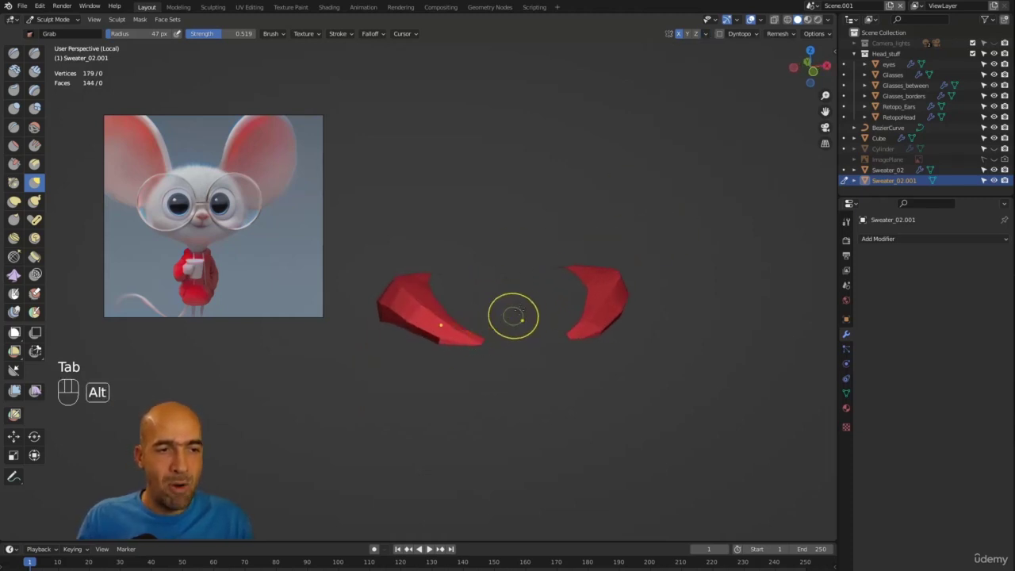
pyautogui.press('/')
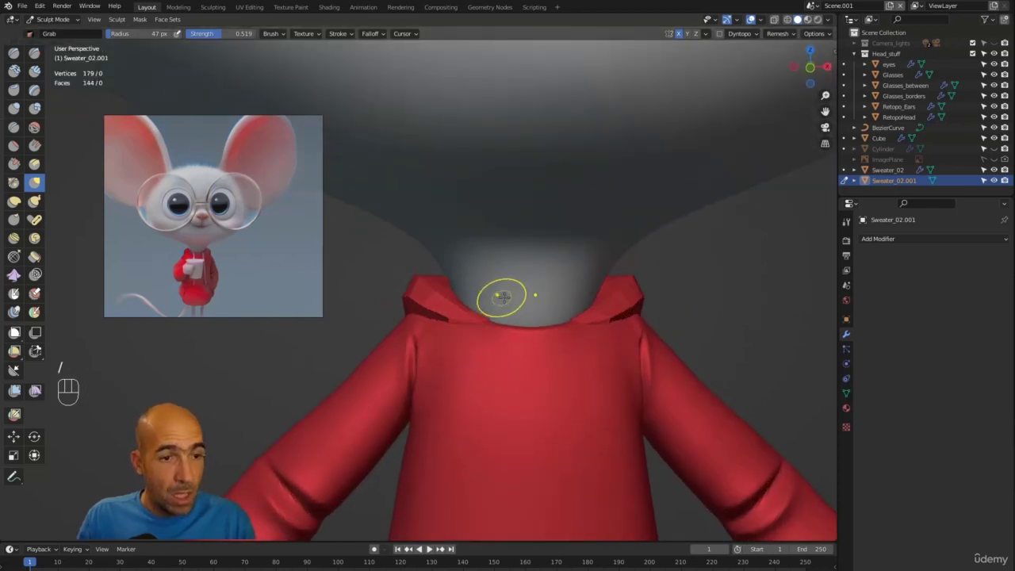
# Step: Enlarge the Grab brush radius to 63 px and adjust the collar's front and side edges against the sweater
pyautogui.press(']')
pyautogui.press(']')
pyautogui.press(']')
pyautogui.moveTo(628, 290)
pyautogui.keyDown('alt'); pyautogui.mouseDown(button='middle')
pyautogui.moveTo(664, 299)
pyautogui.moveTo(563, 294)
pyautogui.moveTo(562, 281)
pyautogui.moveTo(545, 292)
pyautogui.mouseUp(button='middle'); pyautogui.keyUp('alt')
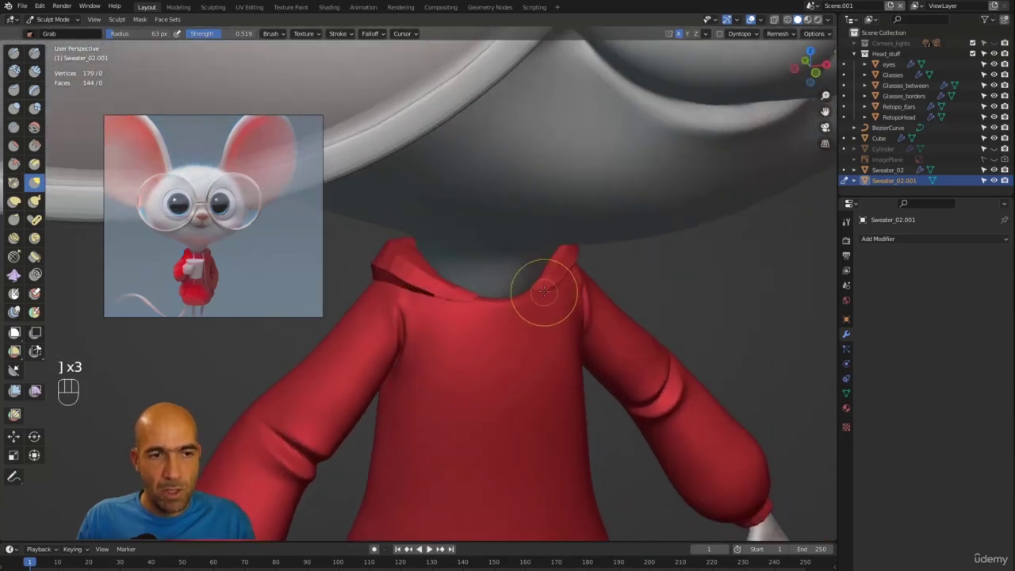
pyautogui.keyDown('alt'); pyautogui.moveTo(627, 263); pyautogui.dragTo(578, 283, button='middle'); pyautogui.keyUp('alt')
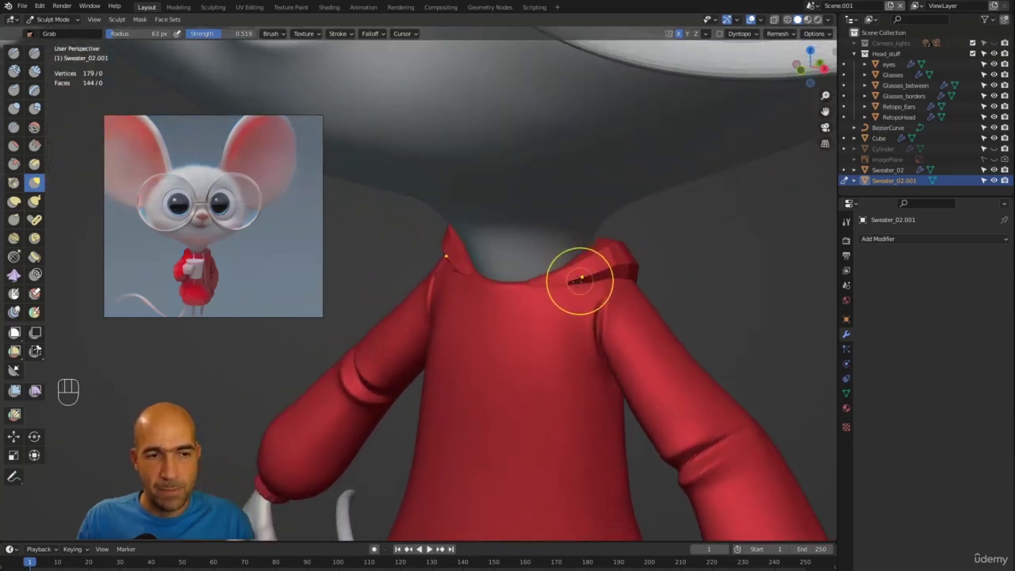
pyautogui.keyDown('alt'); pyautogui.moveTo(658, 272); pyautogui.dragTo(572, 284, button='middle'); pyautogui.keyUp('alt')
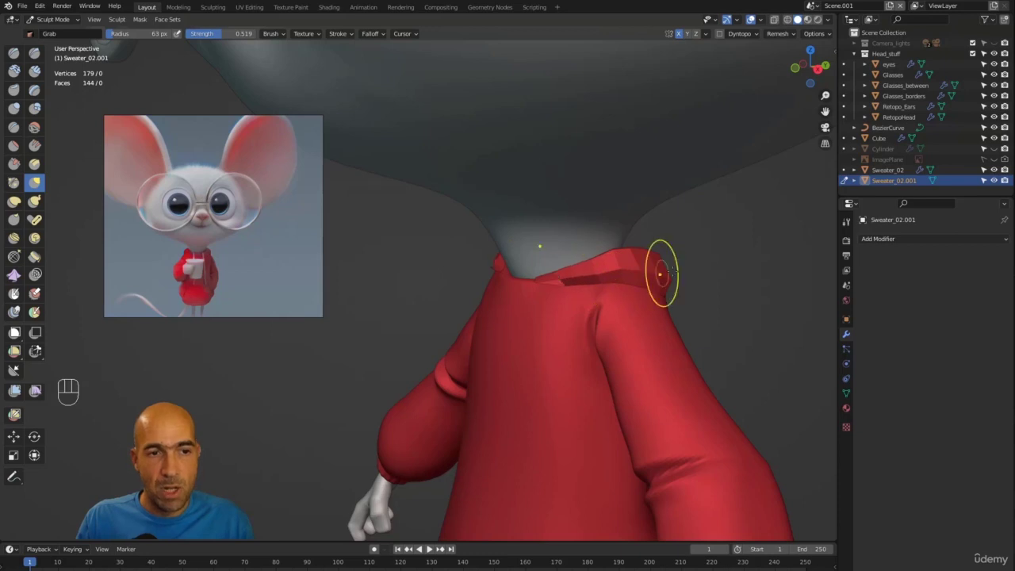
pyautogui.moveTo(660, 274)
pyautogui.mouseDown(button='middle')
pyautogui.moveTo(592, 275)
pyautogui.moveTo(641, 258)
pyautogui.moveTo(614, 331)
pyautogui.moveTo(424, 305)
pyautogui.moveTo(596, 277)
pyautogui.moveTo(579, 275)
pyautogui.mouseUp(button='middle')
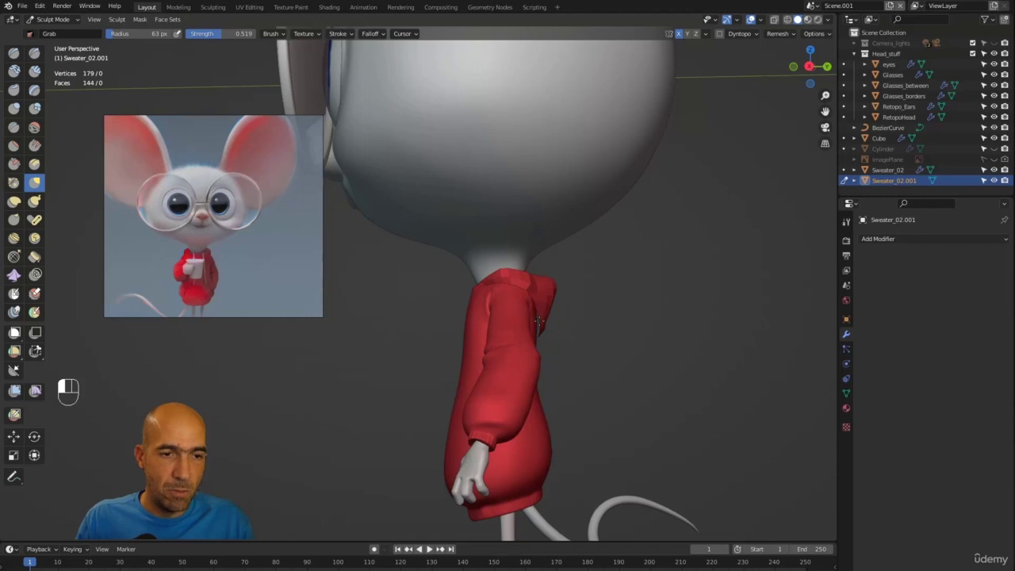
# Step: Nudge the hood's upper rim behind the neck with the Grab brush
pyautogui.moveTo(538, 337)
pyautogui.keyDown('alt'); pyautogui.mouseDown(button='middle')
pyautogui.moveTo(570, 292)
pyautogui.moveTo(521, 290)
pyautogui.moveTo(559, 308)
pyautogui.mouseUp(button='middle'); pyautogui.keyUp('alt')
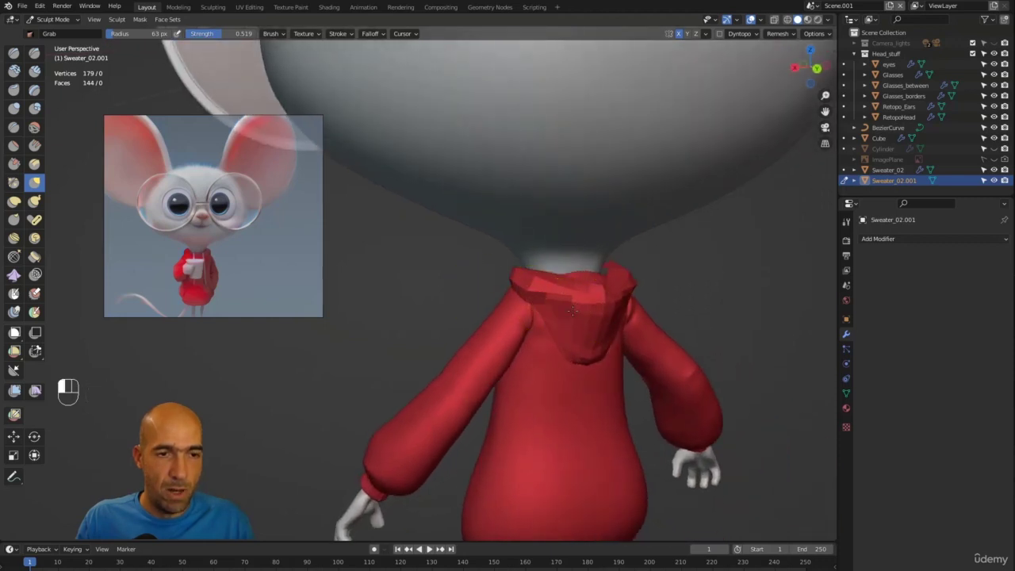
pyautogui.keyDown('alt'); pyautogui.moveTo(649, 310); pyautogui.dragTo(583, 317, button='middle'); pyautogui.keyUp('alt')
pyautogui.moveTo(694, 317)
pyautogui.mouseDown(button='middle')
pyautogui.moveTo(617, 295)
pyautogui.moveTo(534, 302)
pyautogui.moveTo(547, 293)
pyautogui.moveTo(643, 300)
pyautogui.moveTo(634, 307)
pyautogui.moveTo(665, 289)
pyautogui.moveTo(679, 300)
pyautogui.mouseUp(button='middle')
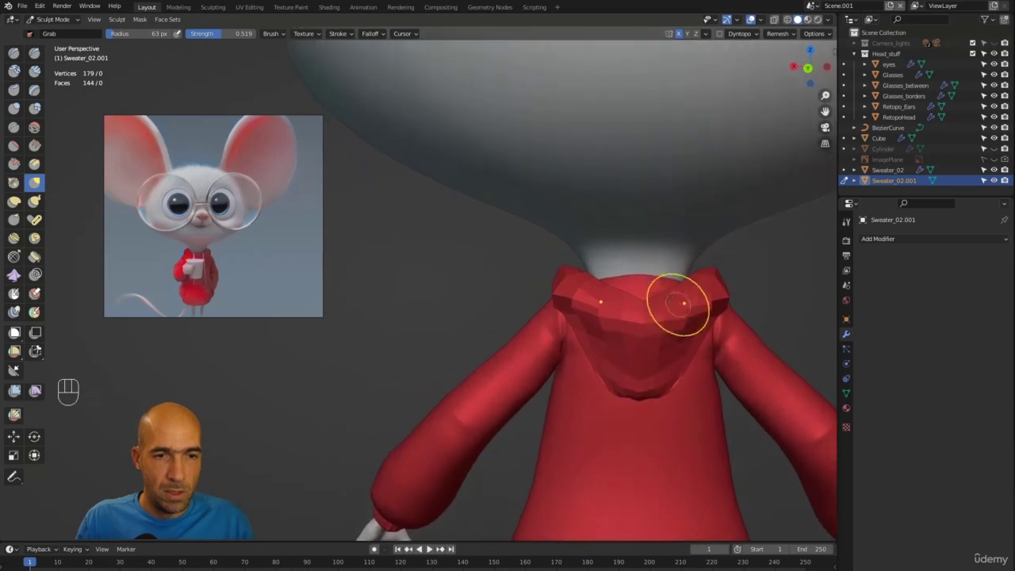
pyautogui.moveTo(660, 297); pyautogui.dragTo(667, 294)
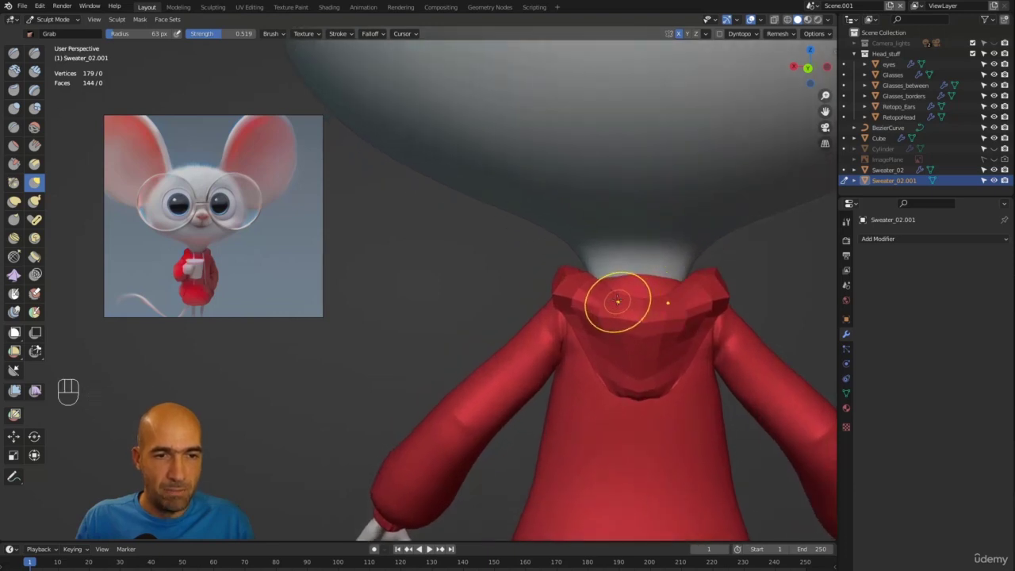
pyautogui.moveTo(646, 303); pyautogui.dragTo(703, 306, button='middle')
# Step: Add a Solidify modifier to the hood piece and set its thickness to 0.02 m
pyautogui.click(898, 238)
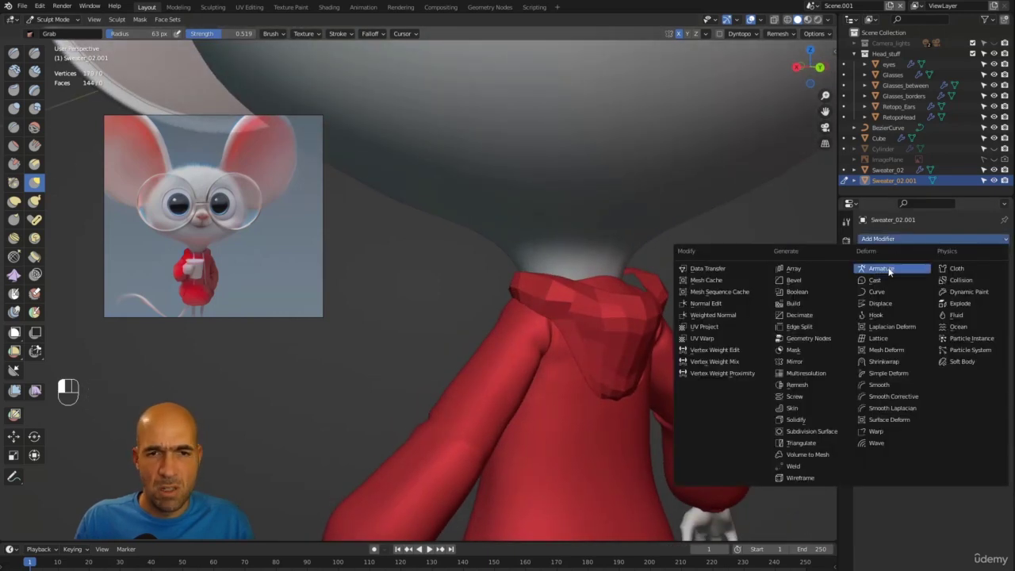
pyautogui.click(797, 419)
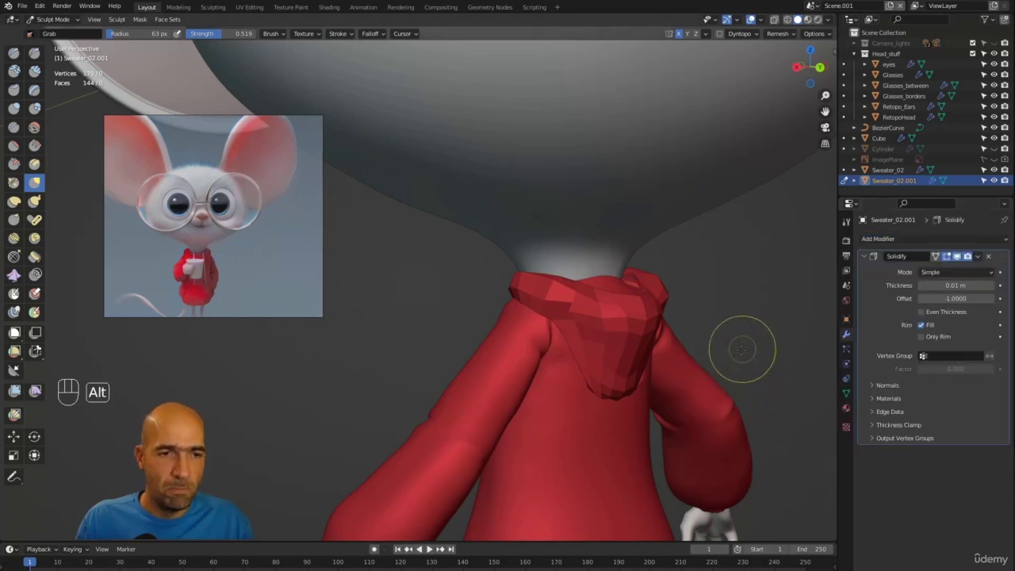
pyautogui.moveTo(741, 347)
pyautogui.keyDown('ctrl'); pyautogui.keyDown('alt'); pyautogui.mouseDown()
pyautogui.moveTo(777, 290)
pyautogui.moveTo(733, 293)
pyautogui.mouseUp(); pyautogui.keyUp('alt'); pyautogui.keyUp('ctrl')
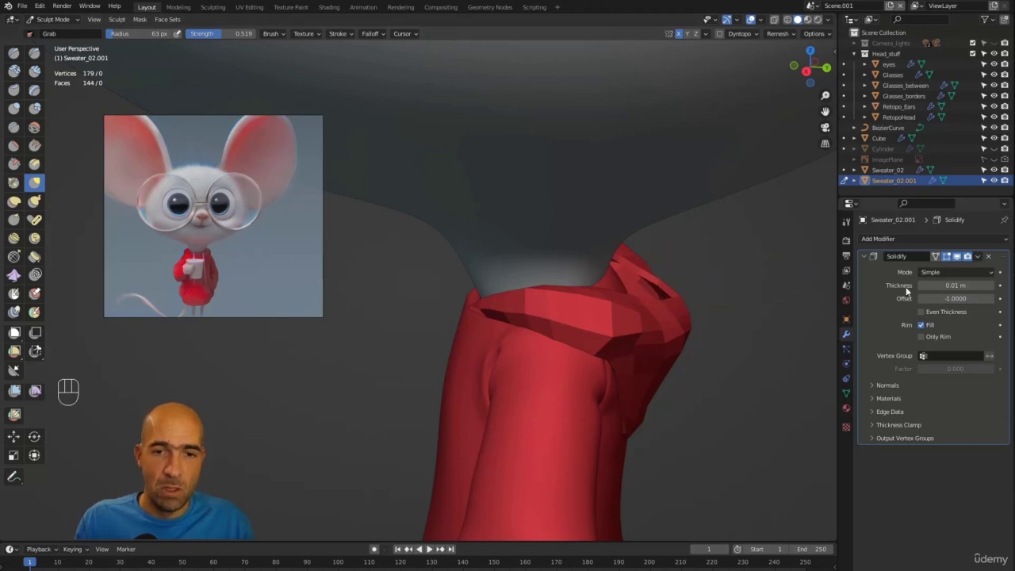
pyautogui.click(944, 284)
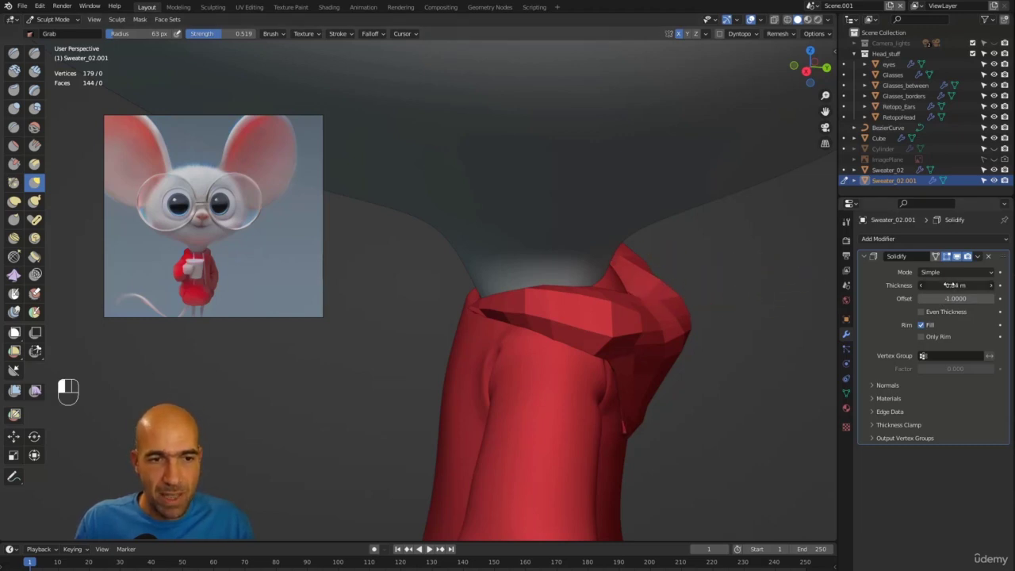
pyautogui.moveTo(944, 284); pyautogui.dragTo(990, 285)
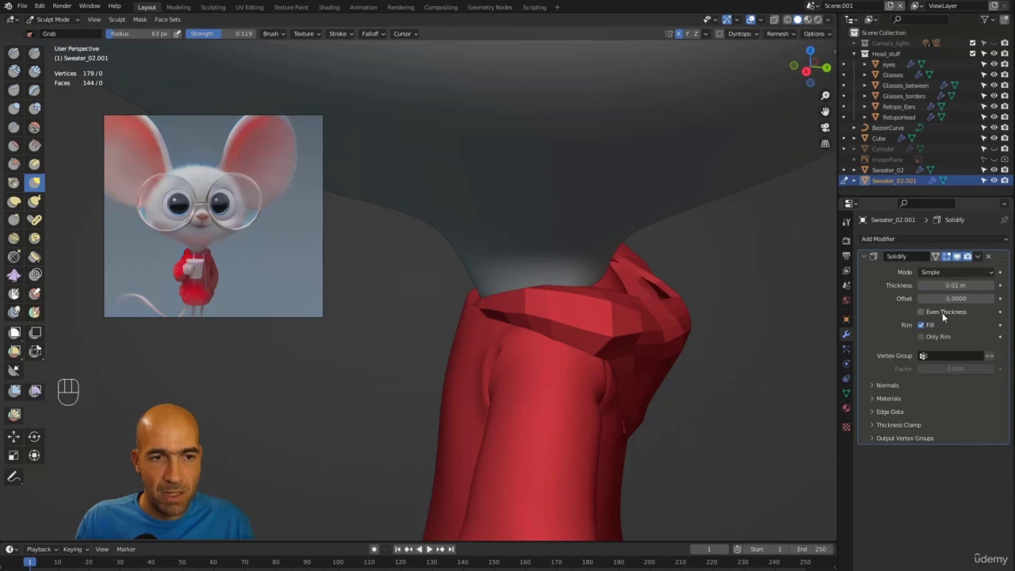
pyautogui.click(993, 287)
pyautogui.moveTo(674, 344)
pyautogui.keyDown('alt'); pyautogui.mouseDown(button='middle')
pyautogui.moveTo(732, 344)
pyautogui.moveTo(739, 335)
pyautogui.moveTo(739, 348)
pyautogui.moveTo(777, 328)
pyautogui.mouseUp(button='middle'); pyautogui.keyUp('alt')
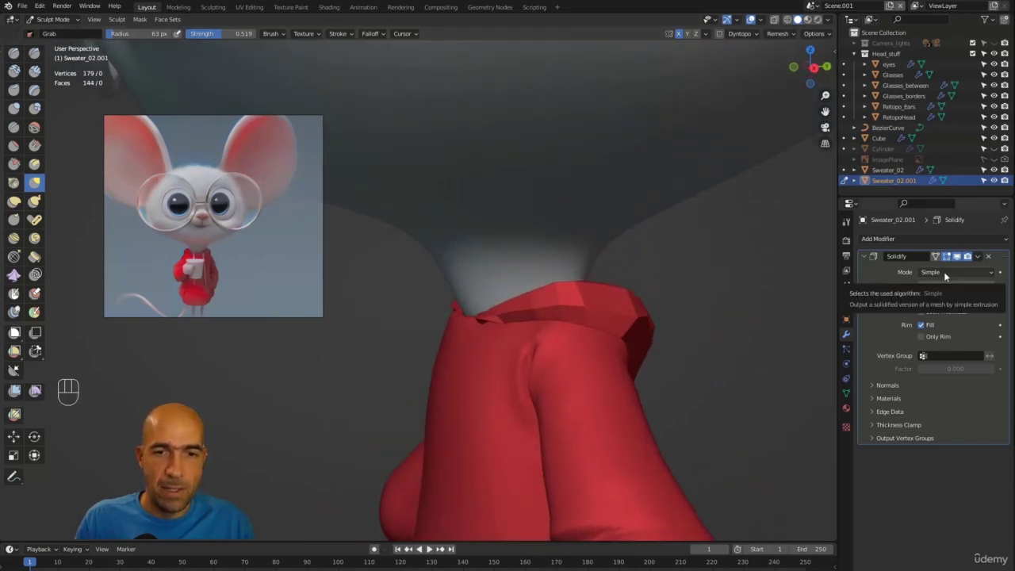
# Step: Reshape the thickened collar's front ends and inner edge around the neckline with the Grab brush
pyautogui.keyDown('alt'); pyautogui.moveTo(707, 297); pyautogui.dragTo(512, 308, button='middle'); pyautogui.keyUp('alt')
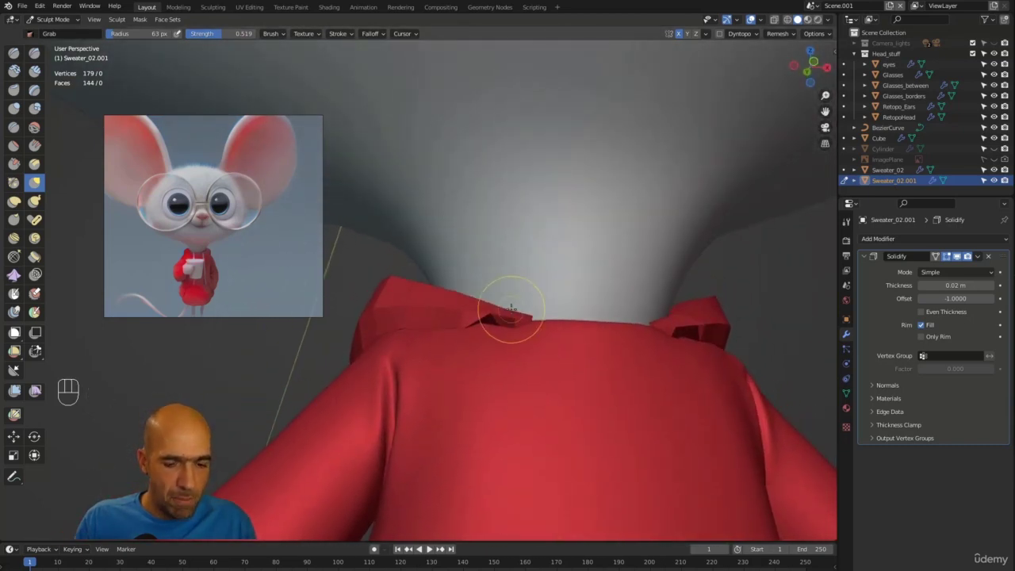
pyautogui.press('g')
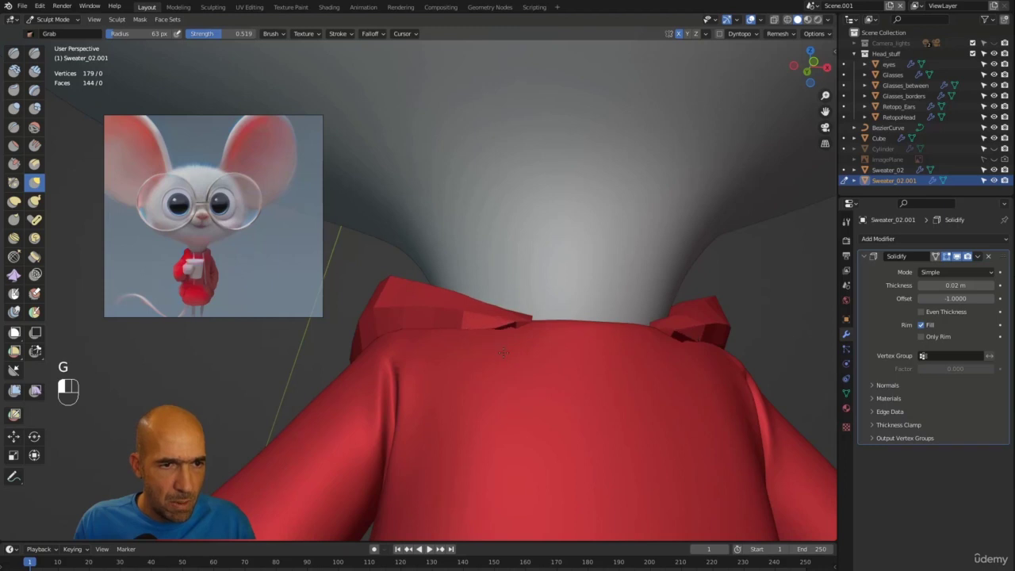
pyautogui.keyDown('alt'); pyautogui.moveTo(420, 335); pyautogui.dragTo(335, 374, button='middle'); pyautogui.keyUp('alt')
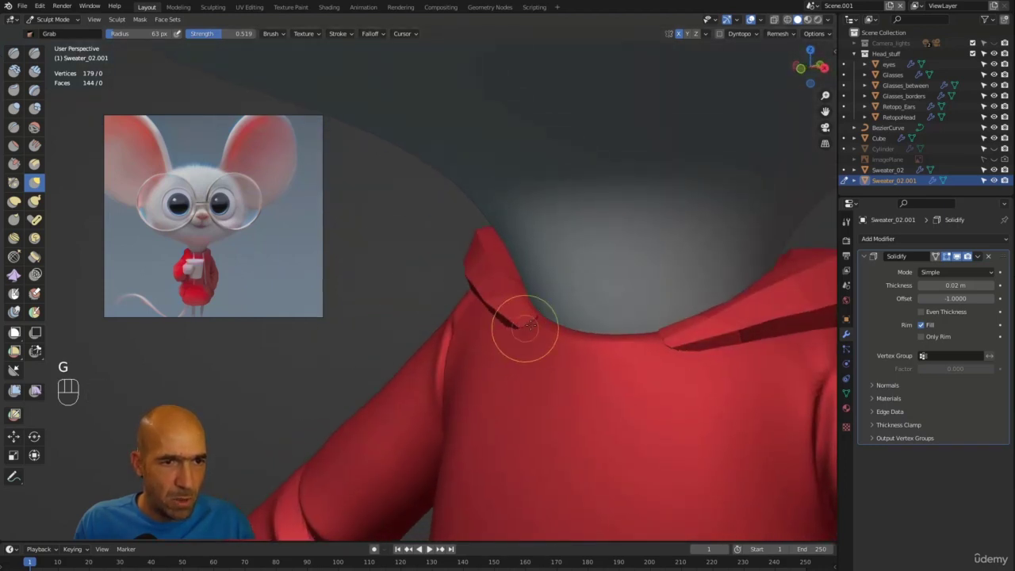
pyautogui.keyDown('alt'); pyautogui.moveTo(452, 330); pyautogui.dragTo(516, 297, button='middle'); pyautogui.keyUp('alt')
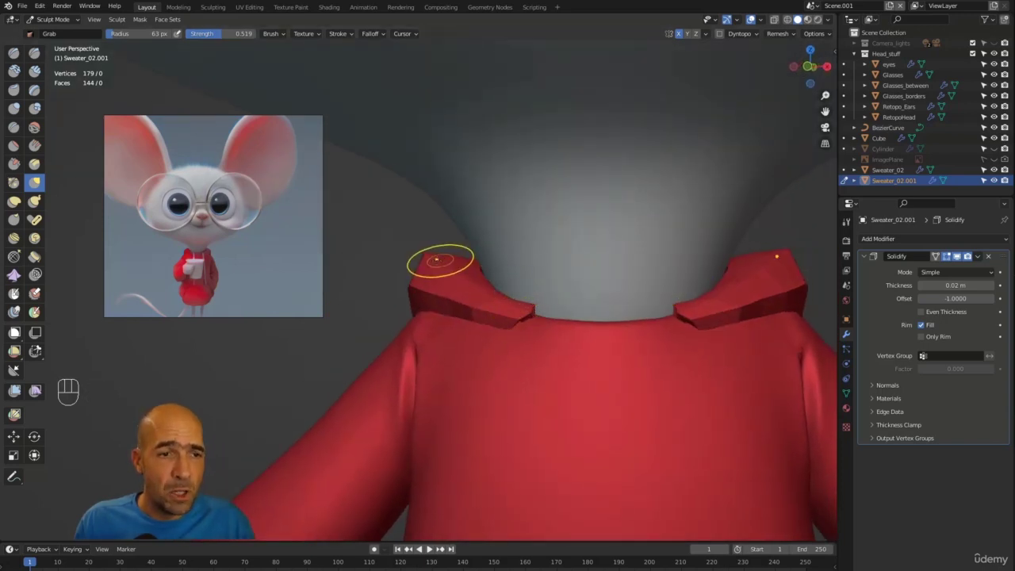
pyautogui.keyDown('alt'); pyautogui.moveTo(389, 238); pyautogui.dragTo(476, 268, button='middle'); pyautogui.keyUp('alt')
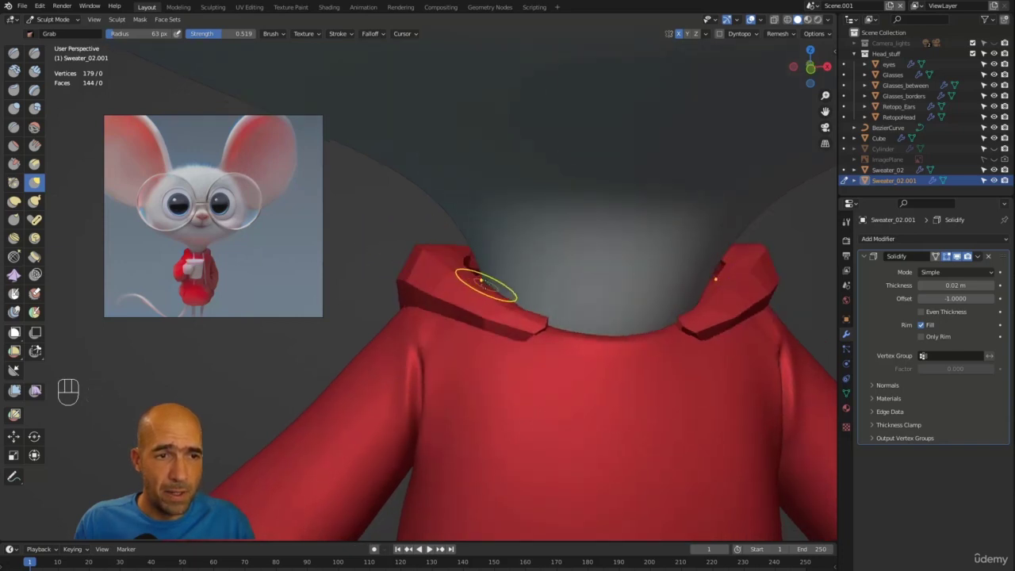
pyautogui.keyDown('alt'); pyautogui.moveTo(491, 275); pyautogui.dragTo(490, 233, button='middle'); pyautogui.keyUp('alt')
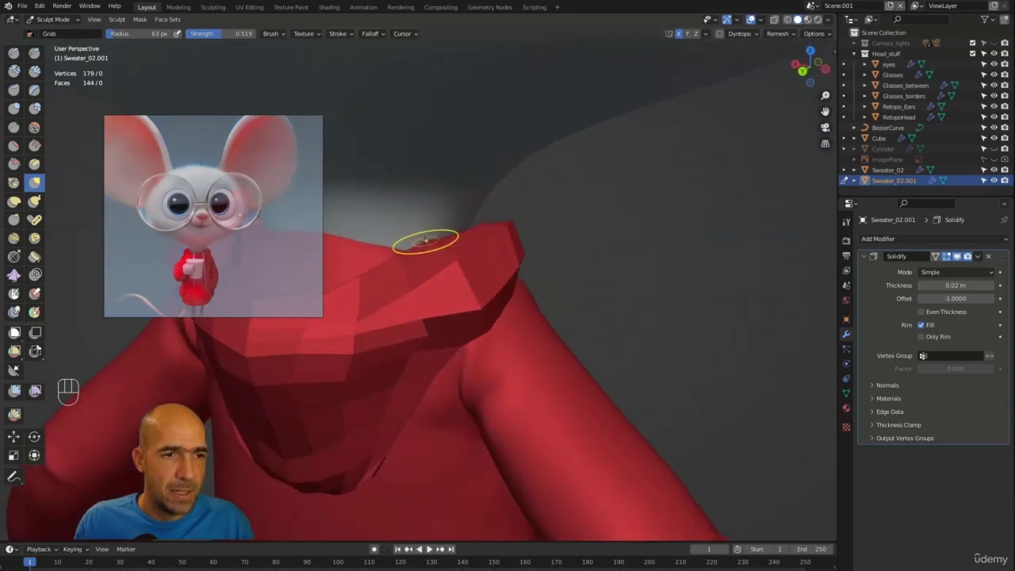
# Step: Switch sculpting to Sweater_02 to adjust its neckline behind the neck, and return to the hood piece
pyautogui.keyDown('alt'); pyautogui.keyDown('shift'); pyautogui.moveTo(568, 227); pyautogui.dragTo(494, 312, button='middle'); pyautogui.keyUp('shift'); pyautogui.keyUp('alt')
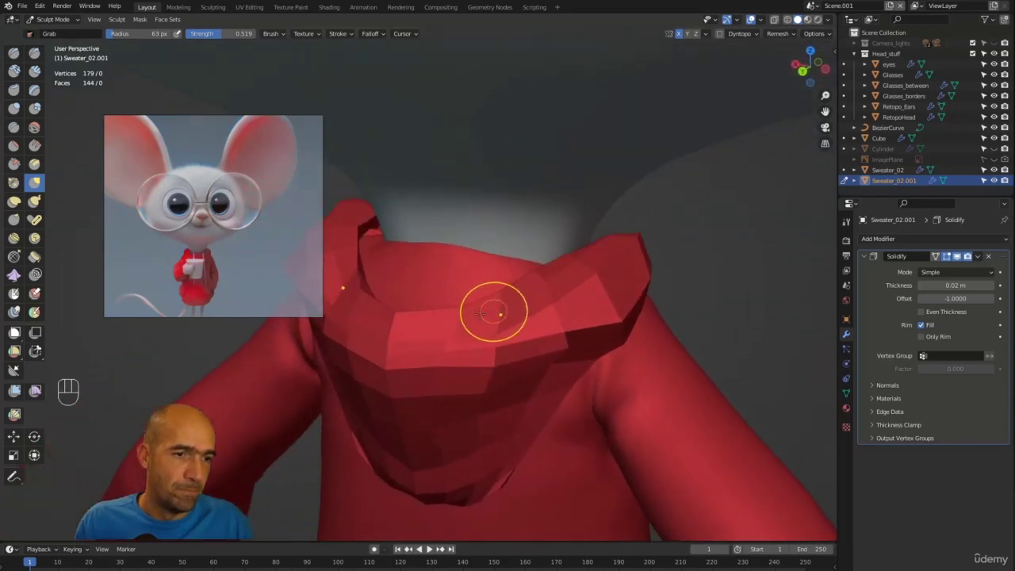
pyautogui.keyDown('ctrl'); pyautogui.keyDown('alt'); pyautogui.moveTo(614, 236); pyautogui.dragTo(484, 266); pyautogui.keyUp('alt'); pyautogui.keyUp('ctrl')
pyautogui.moveTo(484, 266)
pyautogui.keyDown('alt'); pyautogui.mouseDown()
pyautogui.moveTo(412, 266)
pyautogui.moveTo(444, 263)
pyautogui.moveTo(421, 270)
pyautogui.mouseUp(); pyautogui.keyUp('alt')
pyautogui.hotkey('alt', 'q')
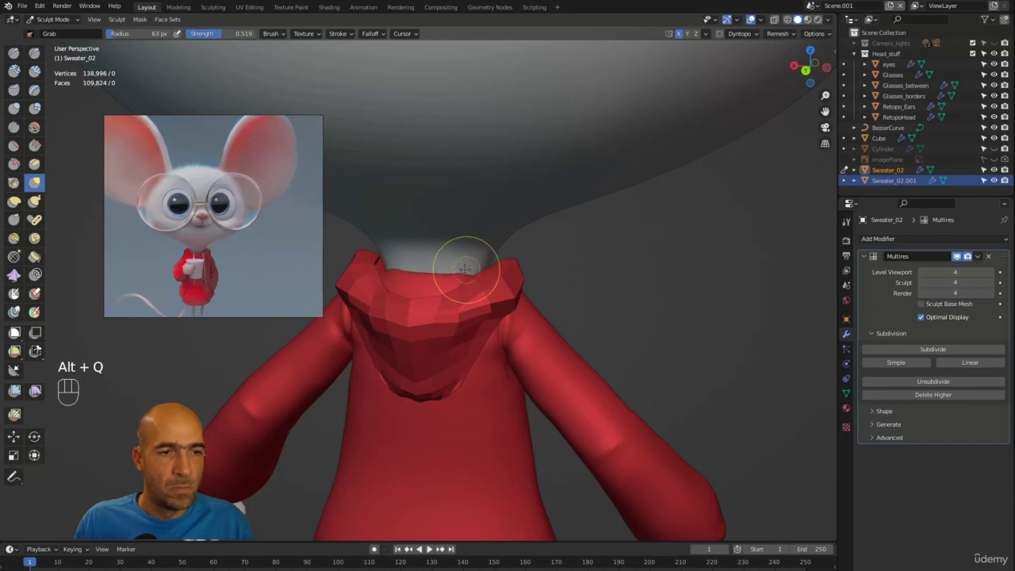
pyautogui.moveTo(465, 270)
pyautogui.keyDown('alt'); pyautogui.mouseDown()
pyautogui.moveTo(477, 274)
pyautogui.moveTo(444, 278)
pyautogui.moveTo(481, 278)
pyautogui.moveTo(460, 295)
pyautogui.mouseUp(); pyautogui.keyUp('alt')
pyautogui.hotkey('alt', 'q')
# Step: Smooth the hood's back rim and reshape the lower tip and side edge of its hanging back panel
pyautogui.keyDown('shift'); pyautogui.moveTo(444, 302); pyautogui.dragTo(411, 299); pyautogui.keyUp('shift')
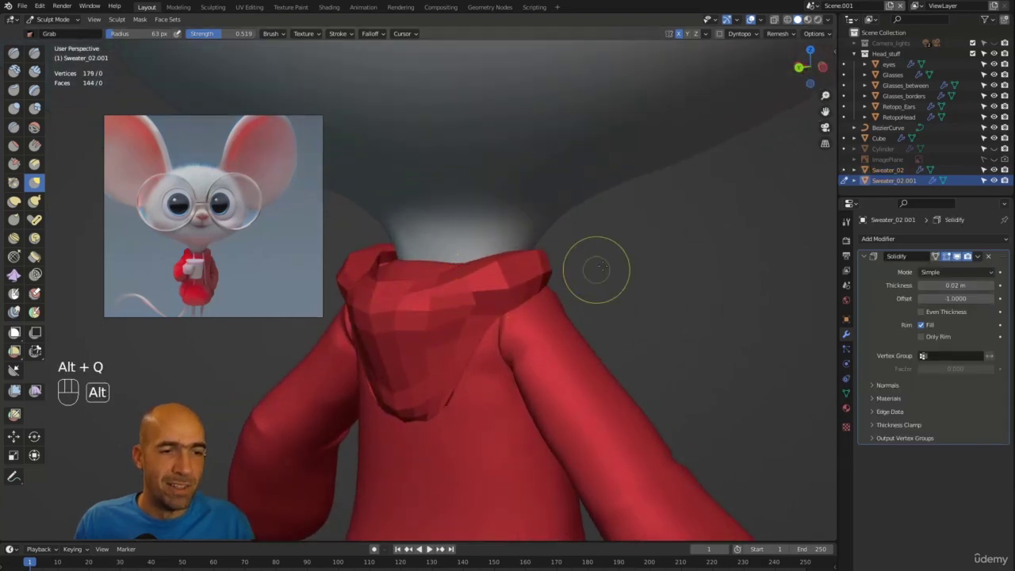
pyautogui.moveTo(594, 272)
pyautogui.keyDown('alt'); pyautogui.mouseDown()
pyautogui.moveTo(471, 315)
pyautogui.moveTo(472, 337)
pyautogui.moveTo(576, 340)
pyautogui.moveTo(465, 421)
pyautogui.mouseUp(); pyautogui.keyUp('alt')
pyautogui.click(473, 409)
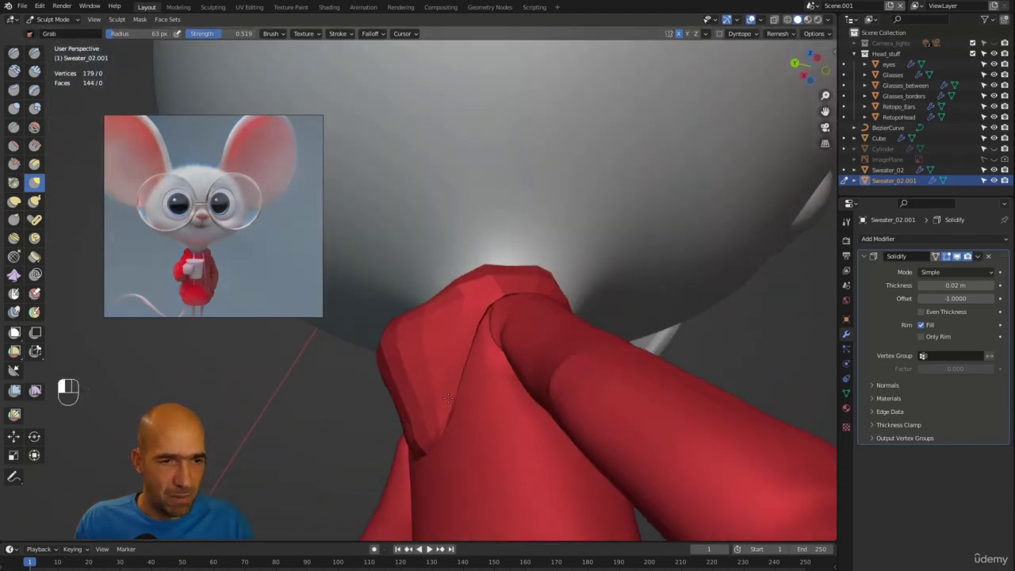
pyautogui.keyDown('ctrl'); pyautogui.keyDown('alt'); pyautogui.moveTo(447, 403); pyautogui.dragTo(419, 387); pyautogui.keyUp('alt'); pyautogui.keyUp('ctrl')
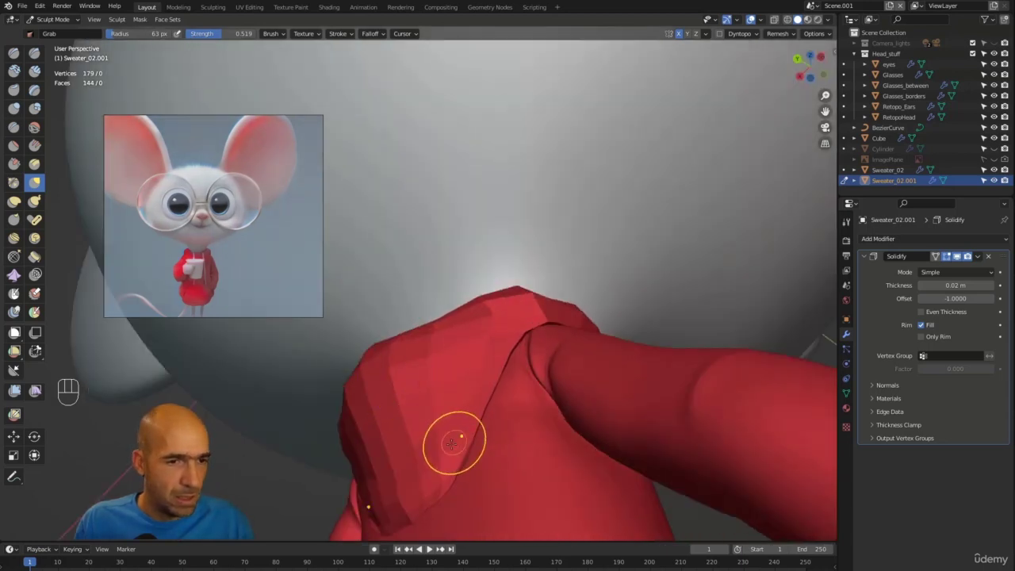
pyautogui.keyDown('alt'); pyautogui.moveTo(440, 485); pyautogui.dragTo(423, 493); pyautogui.keyUp('alt')
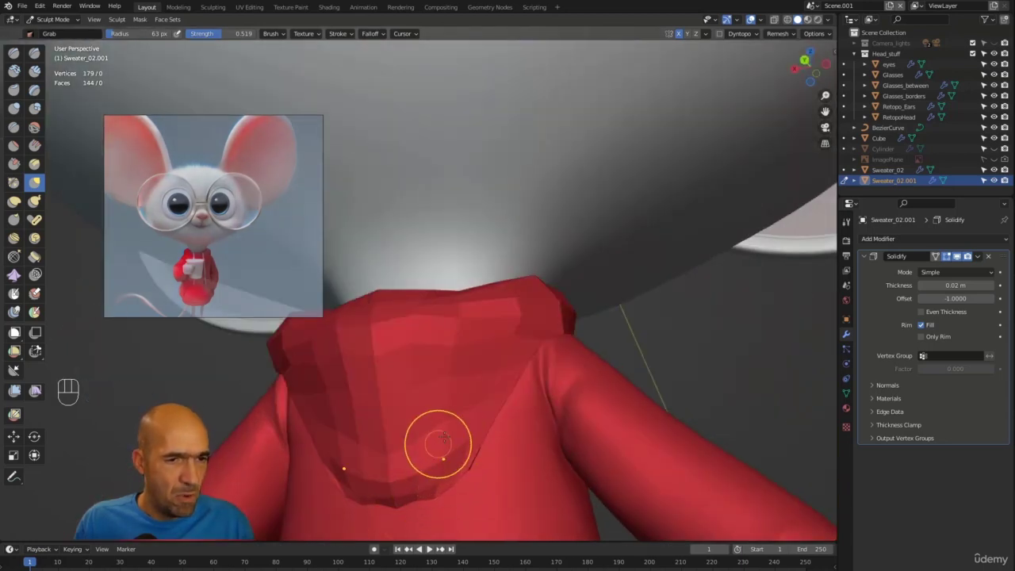
pyautogui.keyDown('alt'); pyautogui.moveTo(431, 438); pyautogui.dragTo(429, 438); pyautogui.keyUp('alt')
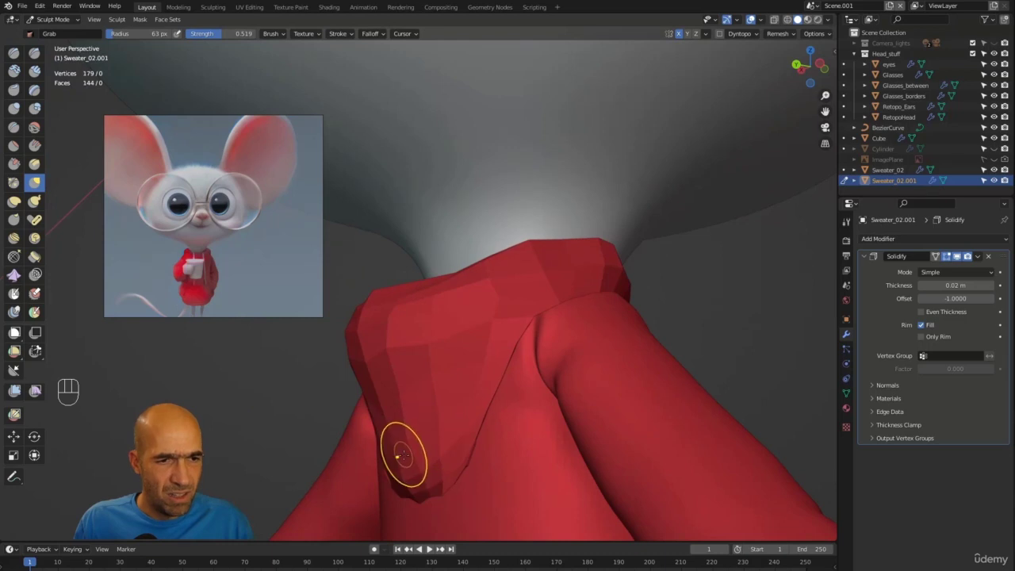
pyautogui.moveTo(361, 404)
pyautogui.keyDown('alt'); pyautogui.mouseDown()
pyautogui.moveTo(309, 427)
pyautogui.moveTo(333, 416)
pyautogui.mouseUp(); pyautogui.keyUp('alt')
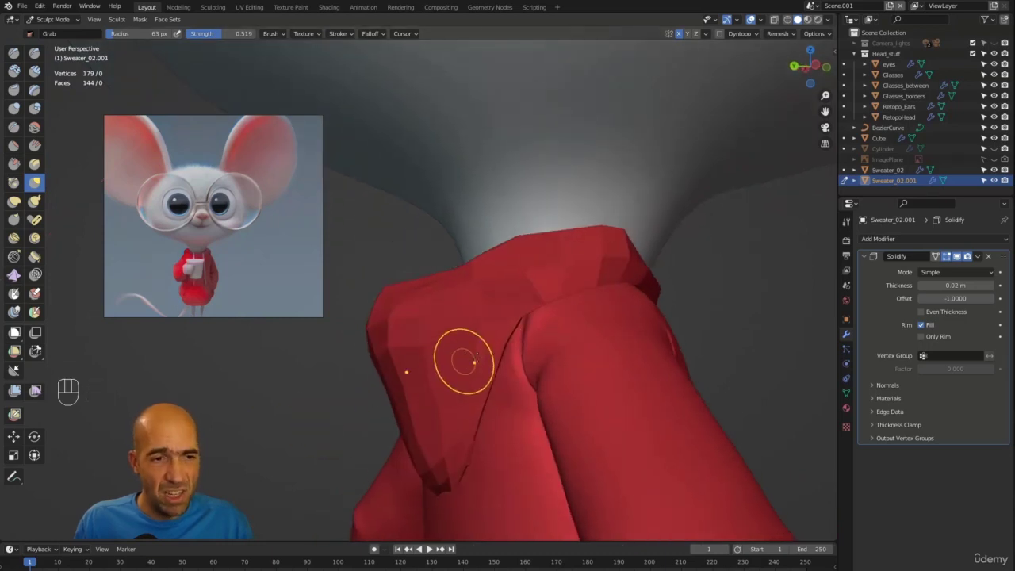
# Step: Refine the outline of the hood's back panel against the sweater and check the collar from the side
pyautogui.moveTo(732, 291)
pyautogui.keyDown('alt'); pyautogui.mouseDown()
pyautogui.moveTo(673, 318)
pyautogui.moveTo(515, 294)
pyautogui.moveTo(533, 307)
pyautogui.moveTo(476, 304)
pyautogui.mouseUp(); pyautogui.keyUp('alt')
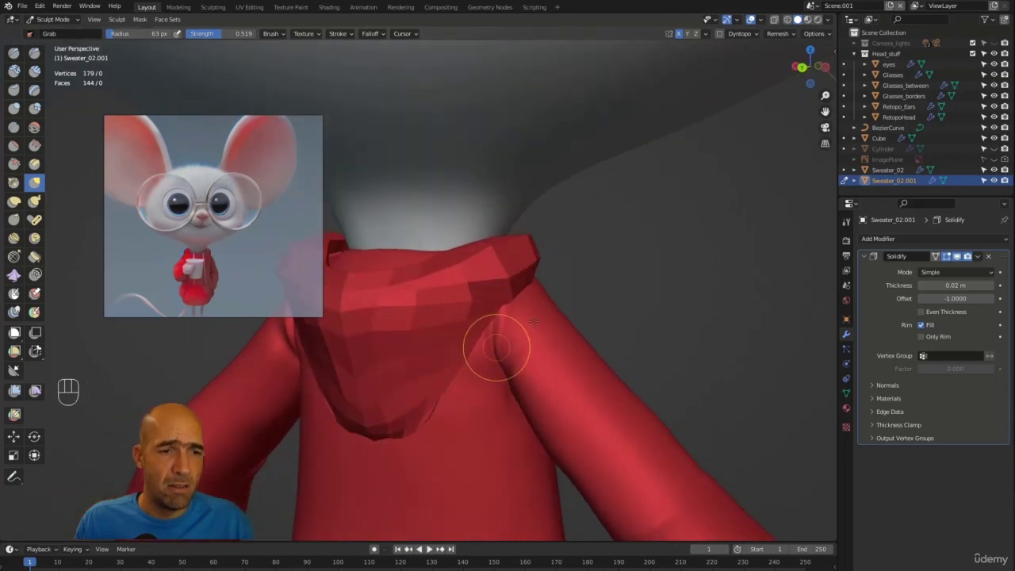
pyautogui.keyDown('alt'); pyautogui.moveTo(499, 345); pyautogui.dragTo(433, 365); pyautogui.keyUp('alt')
pyautogui.keyDown('alt'); pyautogui.moveTo(424, 408); pyautogui.dragTo(508, 318); pyautogui.keyUp('alt')
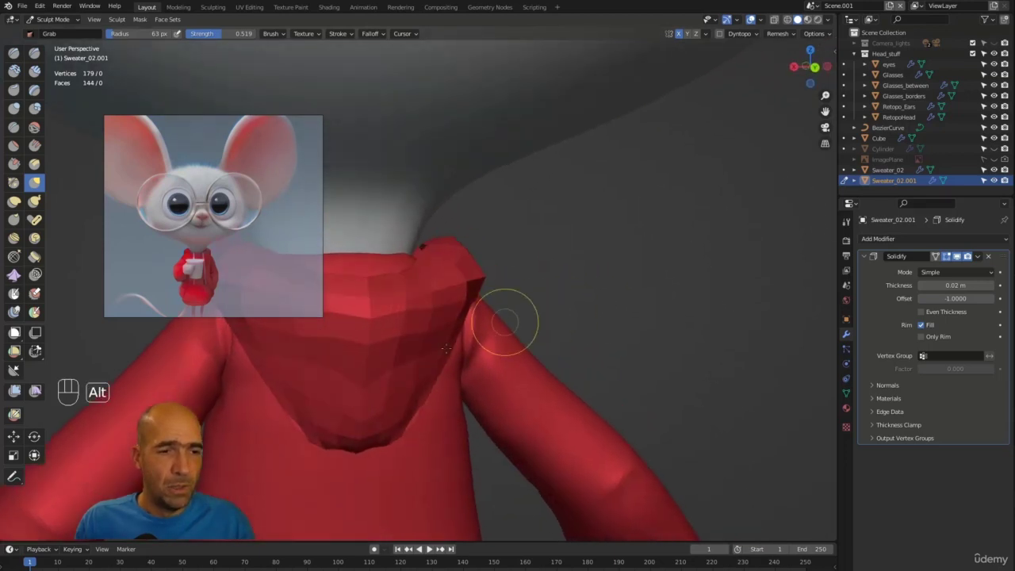
pyautogui.moveTo(373, 420)
pyautogui.keyDown('alt'); pyautogui.mouseDown()
pyautogui.moveTo(524, 305)
pyautogui.moveTo(464, 313)
pyautogui.moveTo(389, 291)
pyautogui.moveTo(527, 294)
pyautogui.mouseUp(); pyautogui.keyUp('alt')
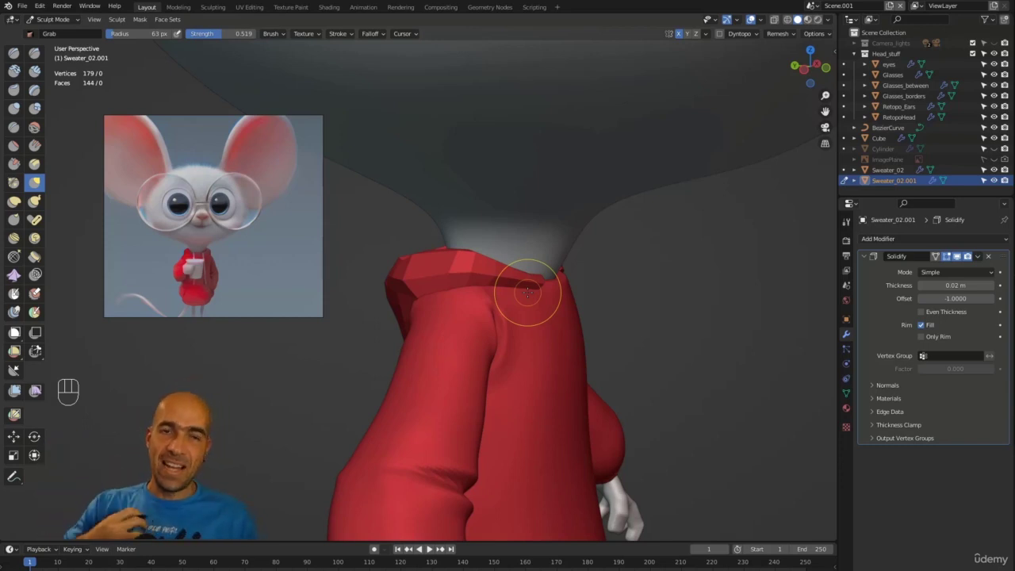
# Step: Lift the back side of the hood's collar with the Grab brush and check its shape from the front
pyautogui.moveTo(430, 275)
pyautogui.mouseDown()
pyautogui.moveTo(422, 274)
pyautogui.moveTo(425, 254)
pyautogui.mouseUp()
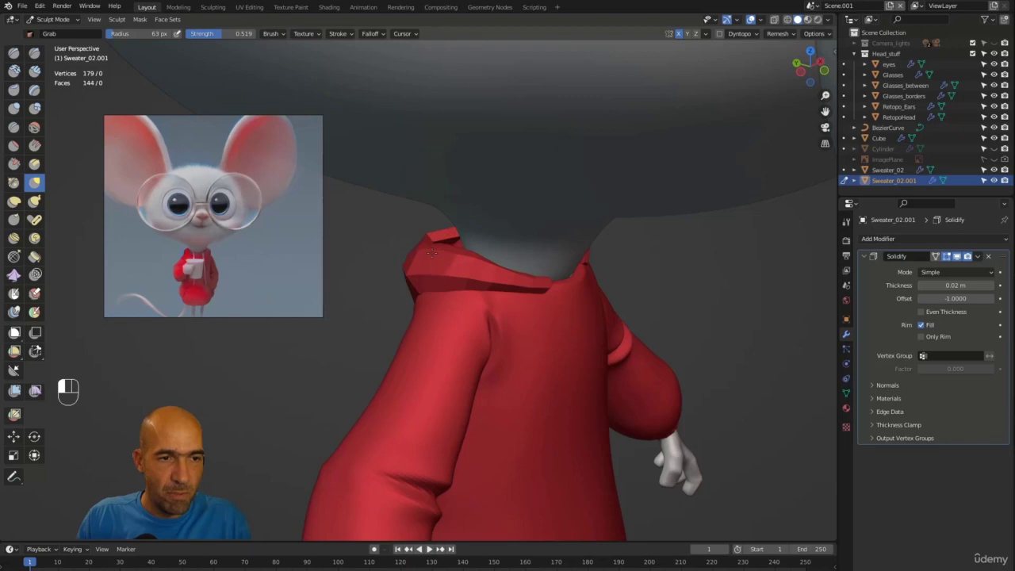
pyautogui.click(706, 33)
pyautogui.keyDown('alt'); pyautogui.moveTo(707, 229); pyautogui.dragTo(582, 267); pyautogui.keyUp('alt')
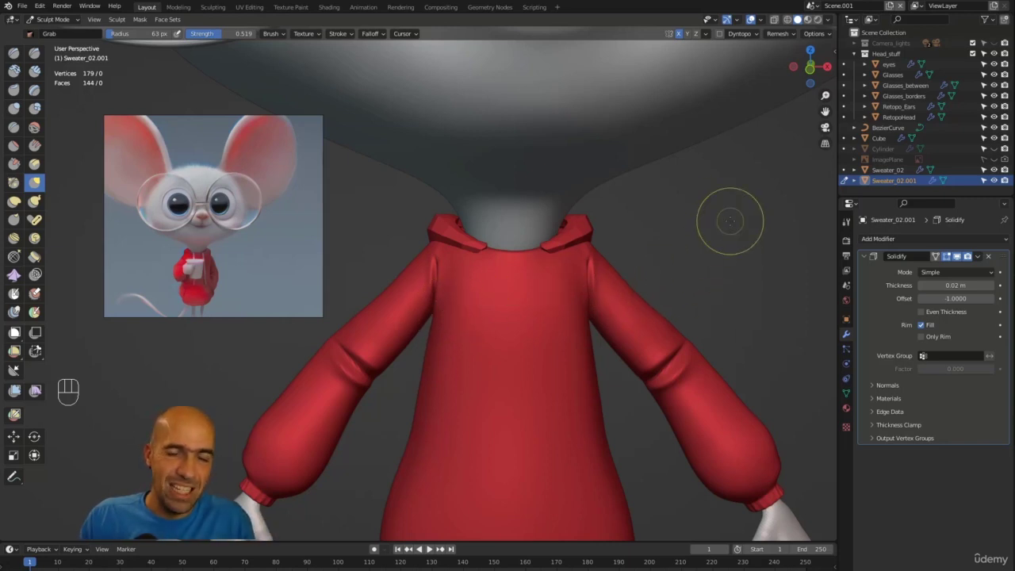
# Step: Leave sculpting for Object Mode and duplicate the Sweater_02 body in place
pyautogui.click(888, 170)
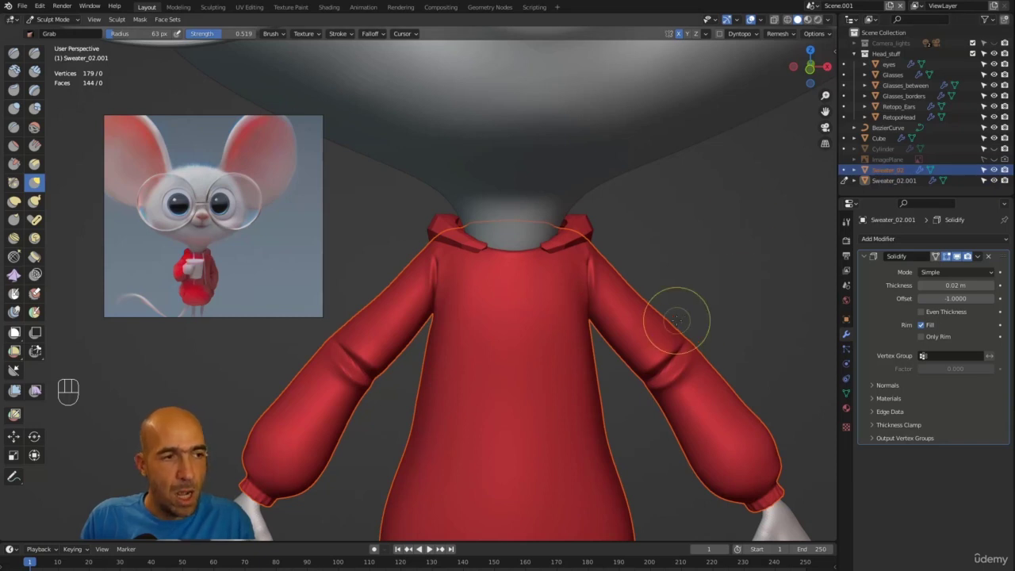
pyautogui.hotkey('ctrl', 'Tab')
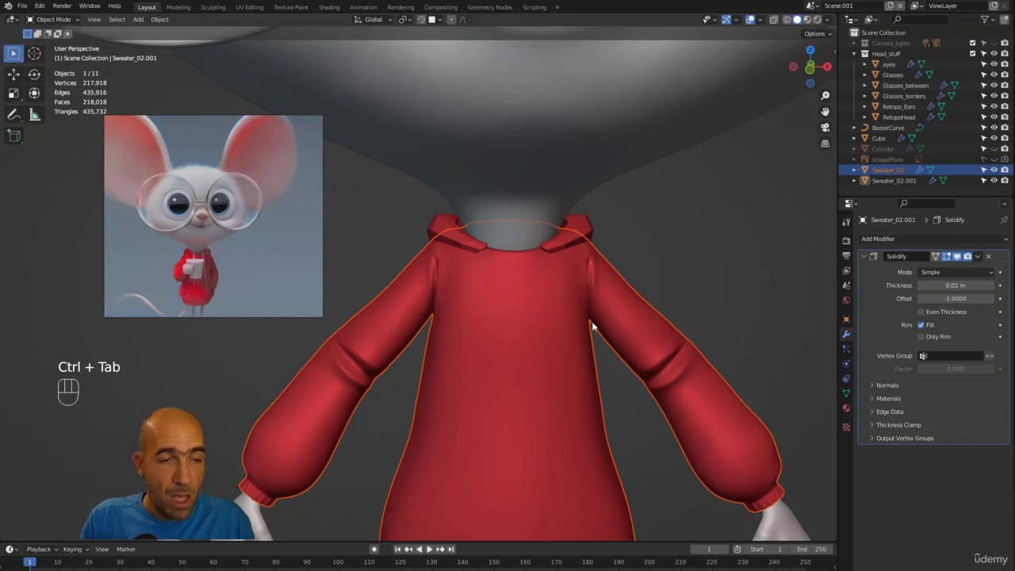
pyautogui.hotkey('shift', 'd')
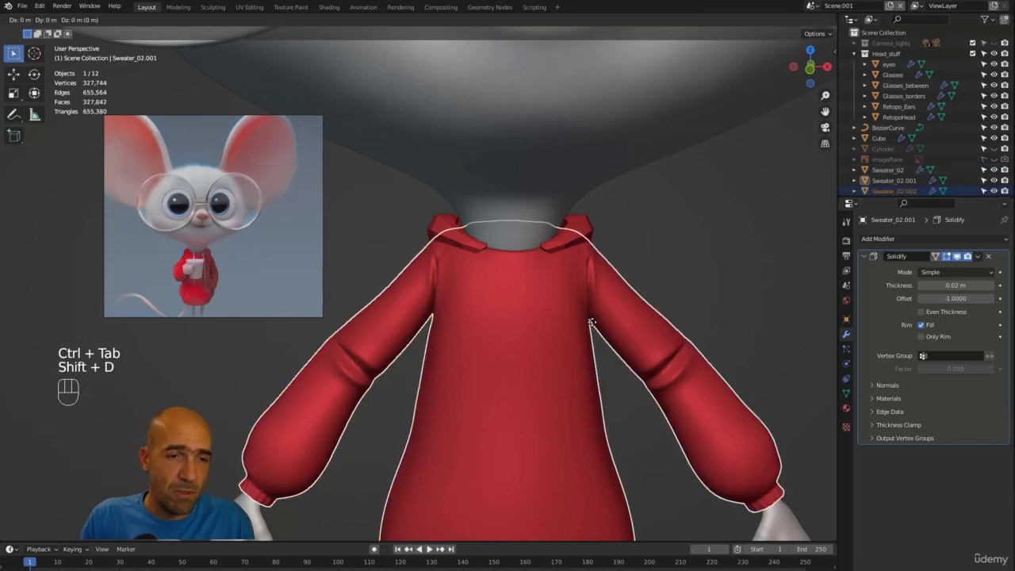
pyautogui.rightClick(640, 290)
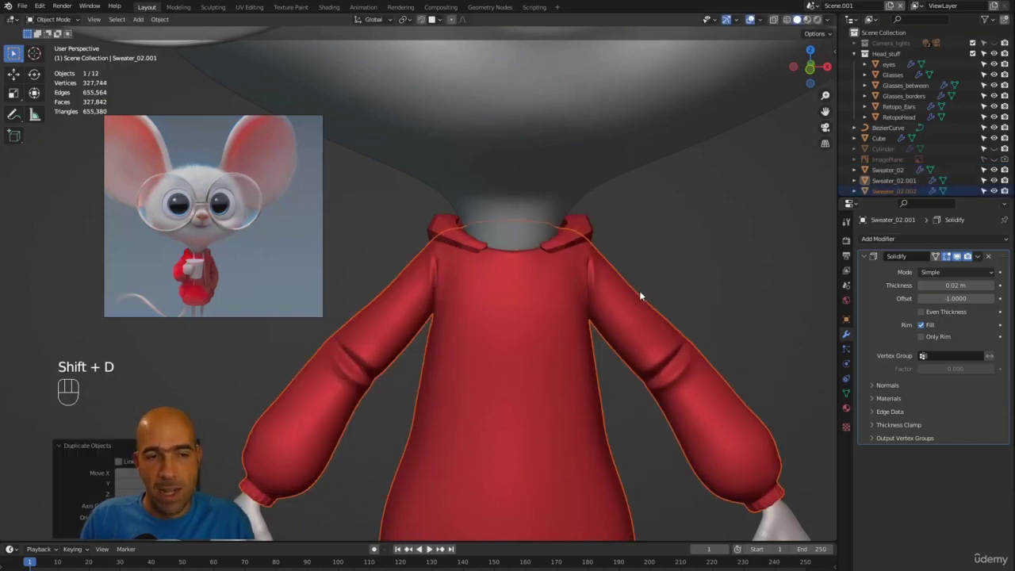
# Step: Isolate the duplicated sweater in local view and make it the active object to access its Multires modifier
pyautogui.press('/')
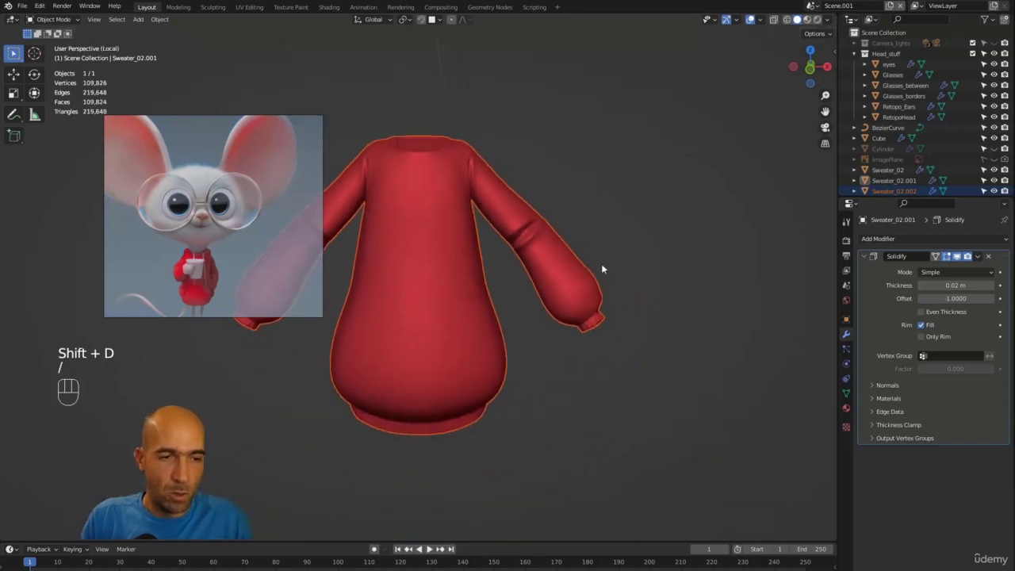
pyautogui.keyDown('shift'); pyautogui.moveTo(601, 263); pyautogui.dragTo(728, 292, button='middle'); pyautogui.keyUp('shift')
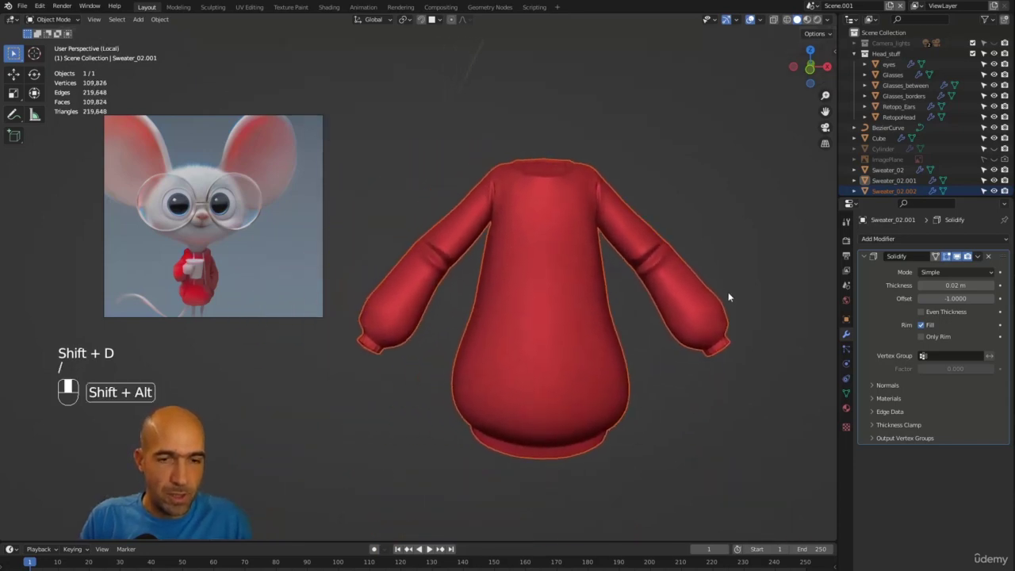
pyautogui.click(847, 324)
pyautogui.click(847, 337)
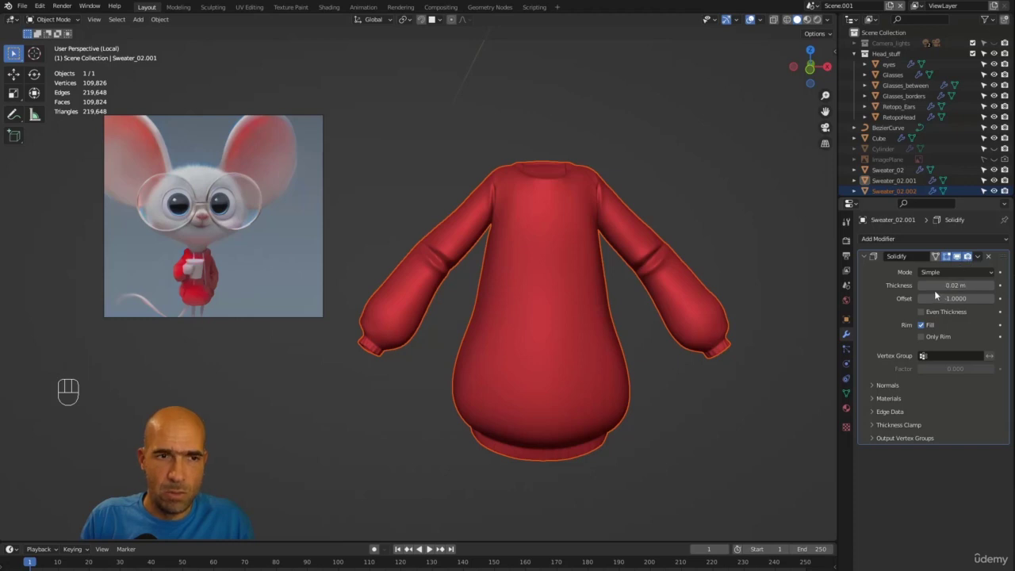
pyautogui.keyDown('alt'); pyautogui.moveTo(809, 273); pyautogui.dragTo(766, 270); pyautogui.keyUp('alt')
pyautogui.click(582, 263)
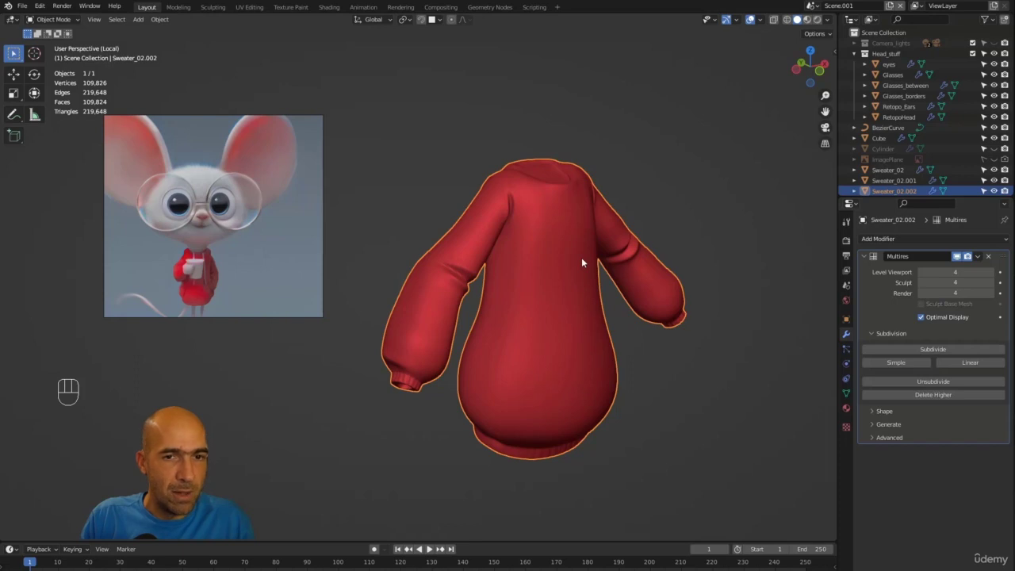
pyautogui.keyDown('alt'); pyautogui.moveTo(647, 274); pyautogui.dragTo(690, 256); pyautogui.keyUp('alt')
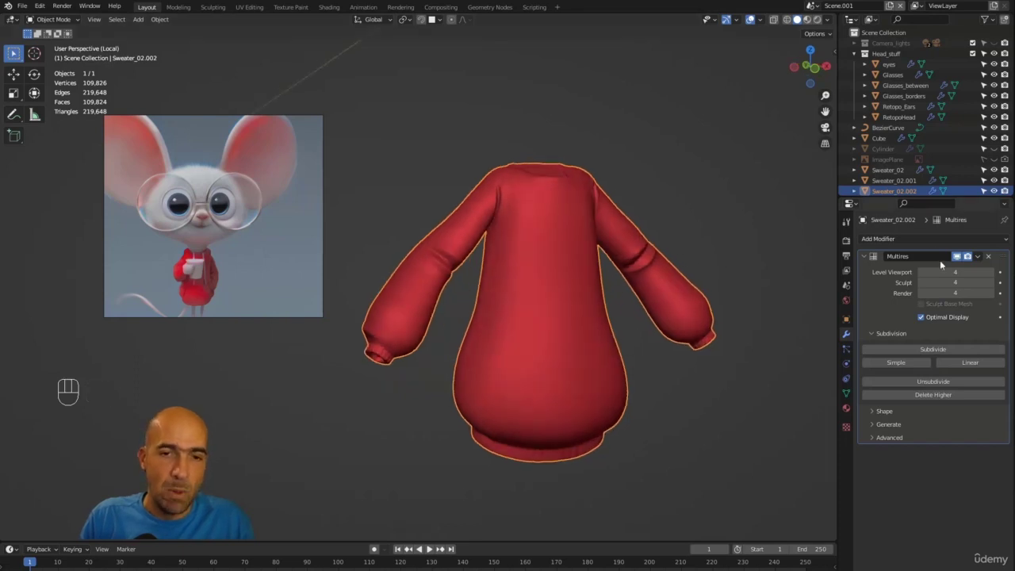
# Step: Set the duplicate's Multires viewport, sculpt and render levels all to 1
pyautogui.moveTo(922, 282); pyautogui.dragTo(880, 282)
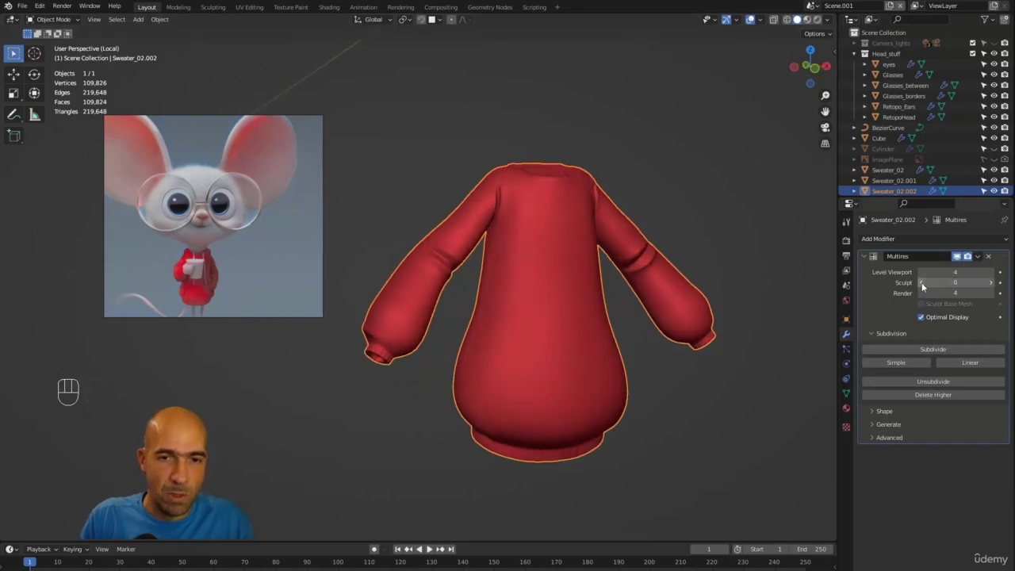
pyautogui.click(988, 283)
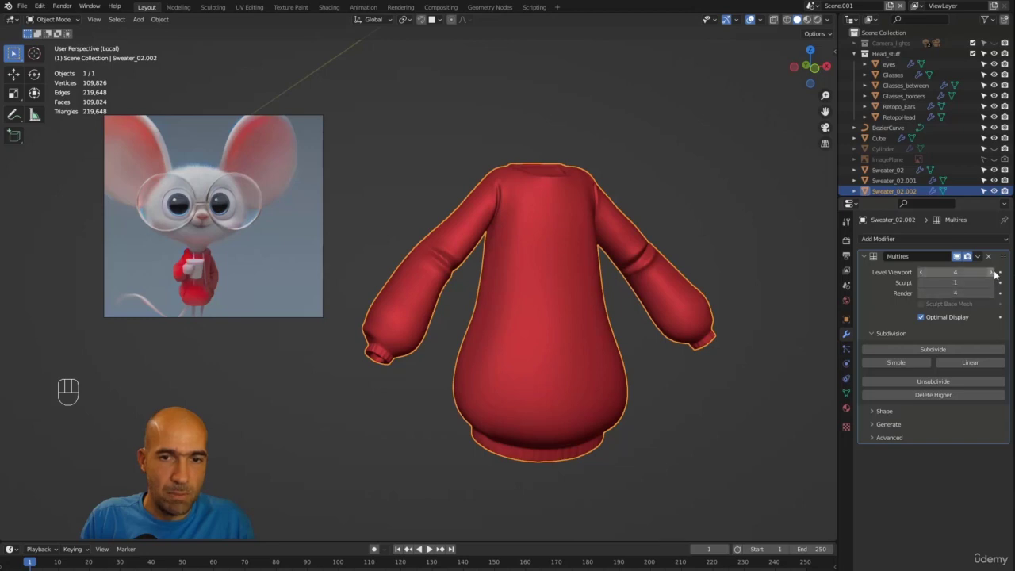
pyautogui.click(921, 272)
pyautogui.click(921, 272)
pyautogui.click(921, 273)
pyautogui.click(921, 273)
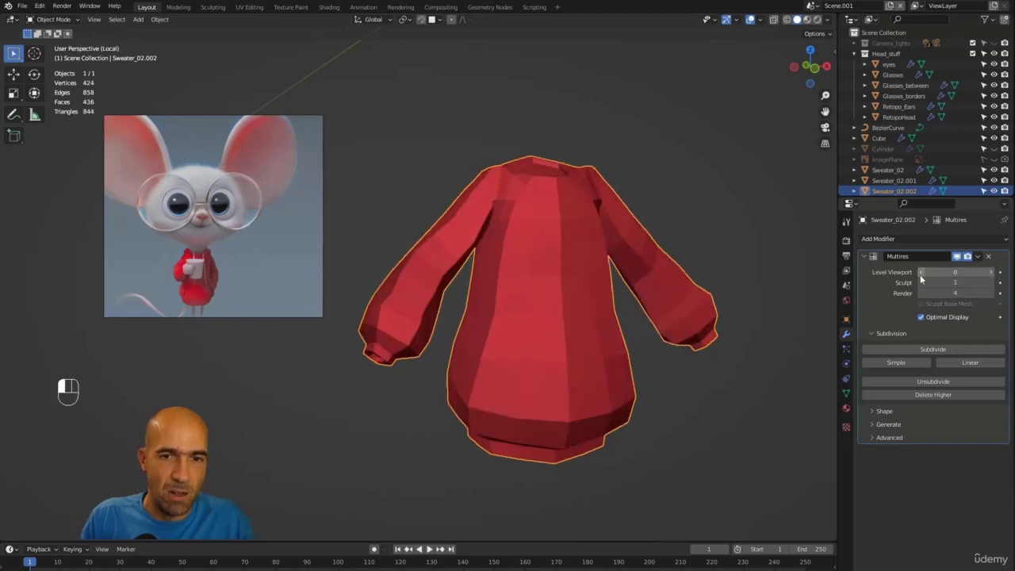
pyautogui.click(923, 294)
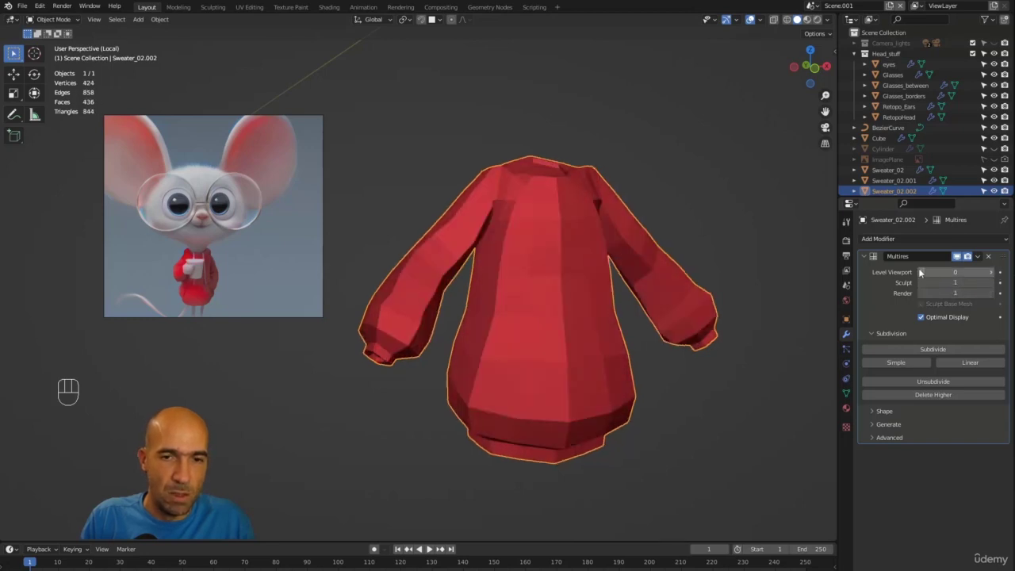
pyautogui.click(992, 272)
# Step: Apply the Multires modifier on the duplicated sweater and enter Edit Mode on its reduced mesh
pyautogui.keyDown('ctrl'); pyautogui.keyDown('alt'); pyautogui.moveTo(735, 308); pyautogui.dragTo(708, 277); pyautogui.keyUp('alt'); pyautogui.keyUp('ctrl')
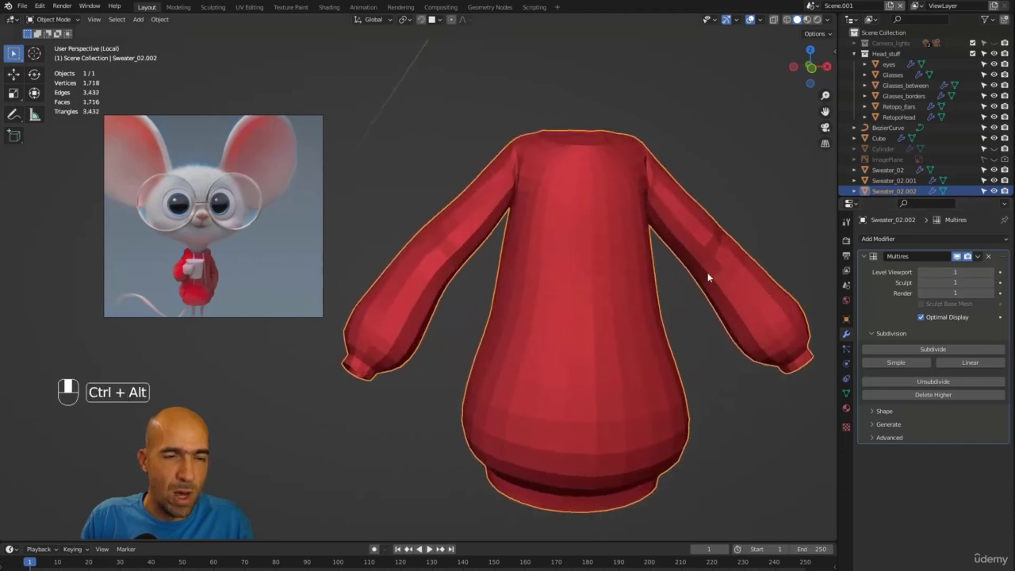
pyautogui.keyDown('alt'); pyautogui.moveTo(595, 163); pyautogui.dragTo(567, 186); pyautogui.keyUp('alt')
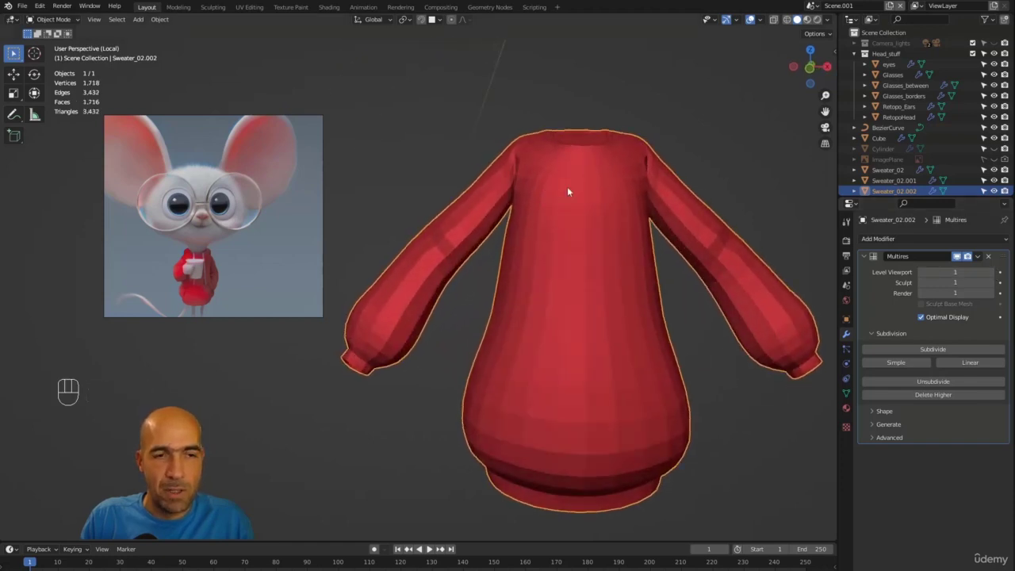
pyautogui.click(977, 256)
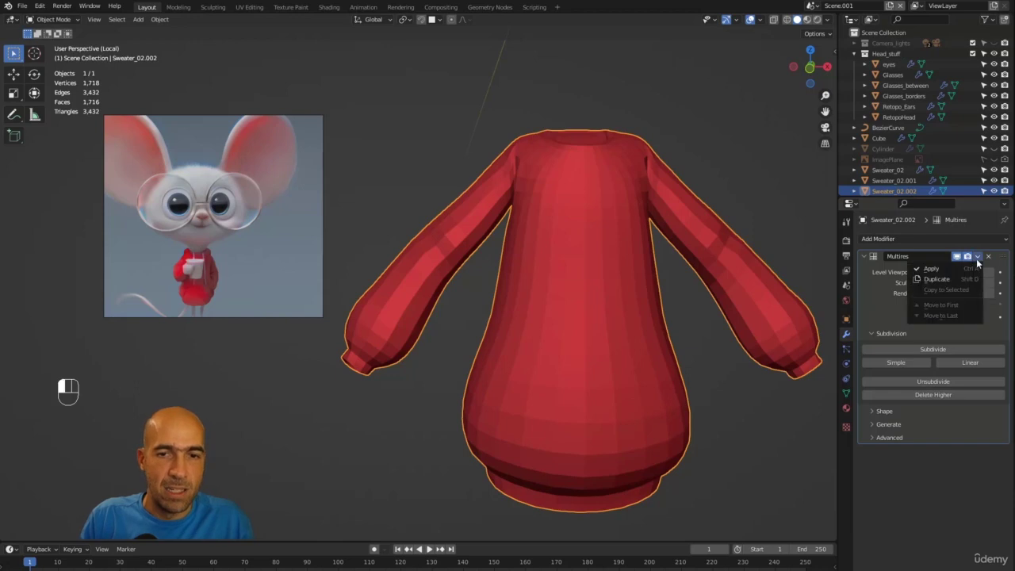
pyautogui.click(932, 269)
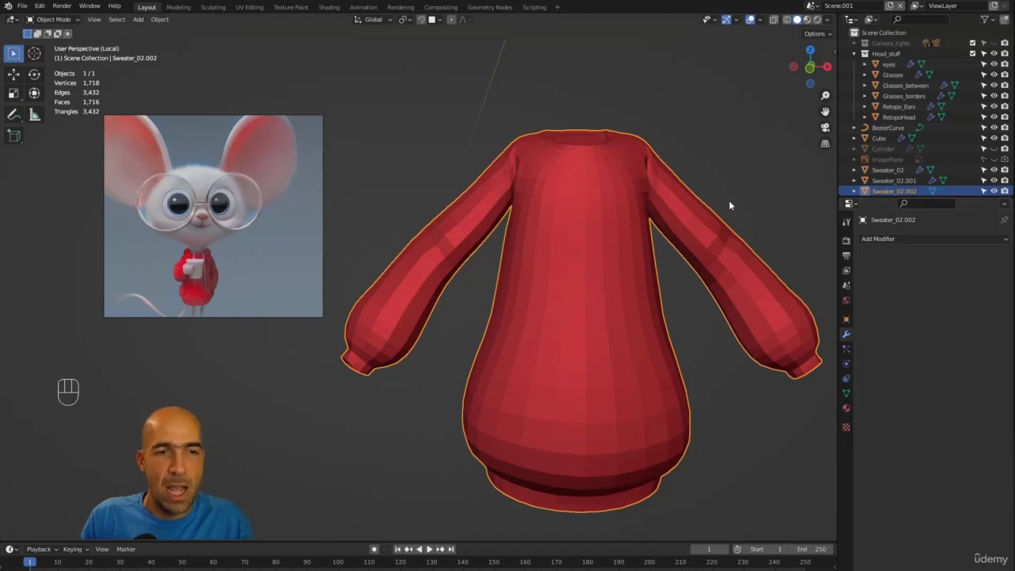
pyautogui.keyDown('alt'); pyautogui.moveTo(729, 200); pyautogui.dragTo(716, 140); pyautogui.keyUp('alt')
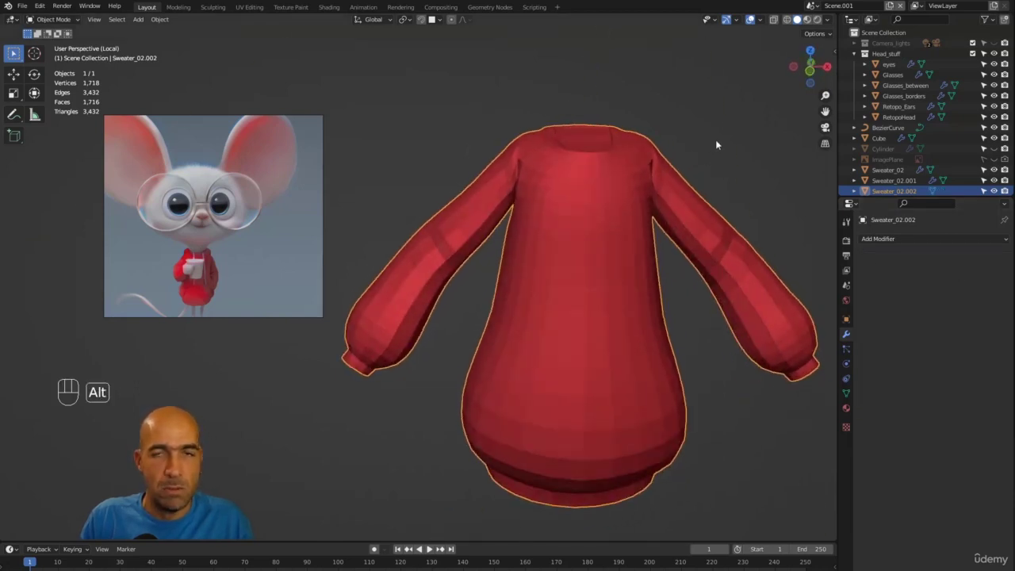
pyautogui.press('Tab')
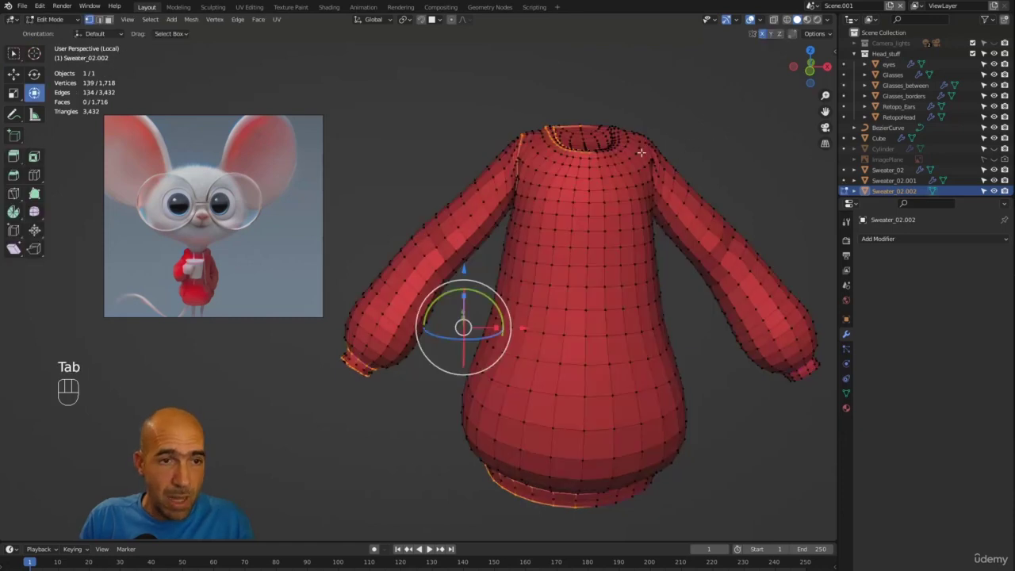
# Step: Try selecting a vertical strip of faces down the sweater's front, from the neckline to mid-torso, as a shortest path
pyautogui.press('3')
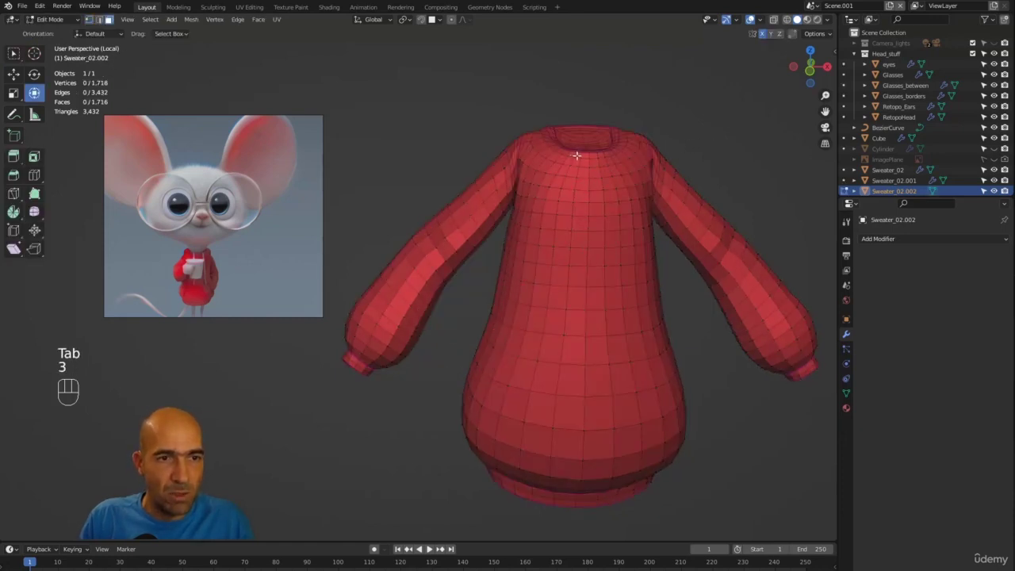
pyautogui.click(577, 155)
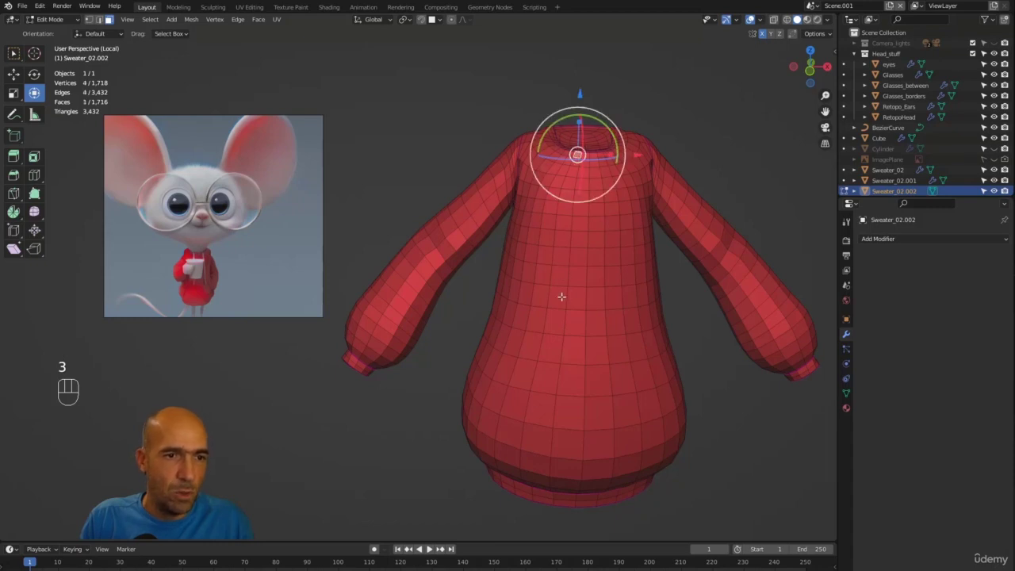
pyautogui.keyDown('shift'); pyautogui.click(561, 319); pyautogui.keyUp('shift')
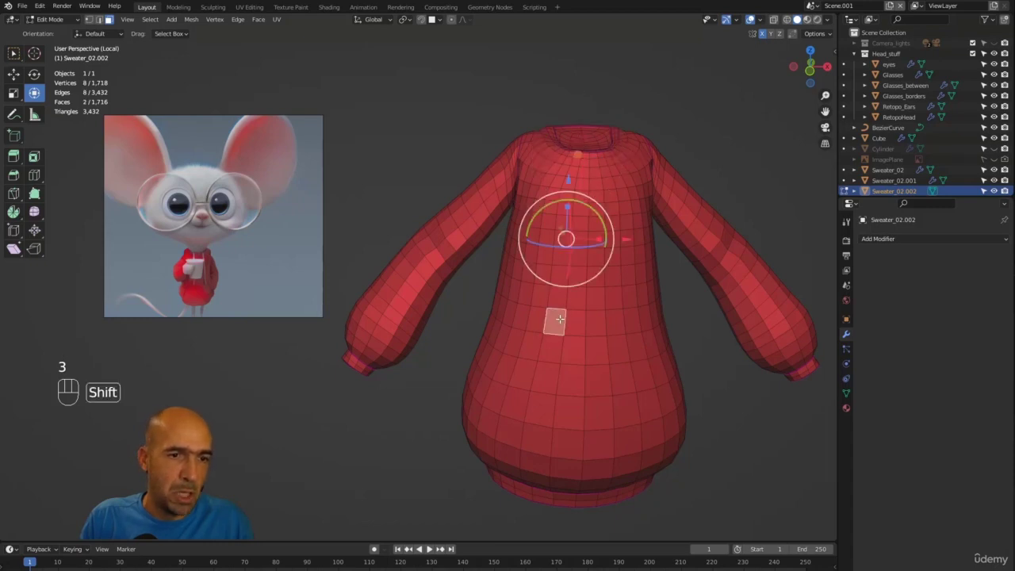
pyautogui.click(578, 155)
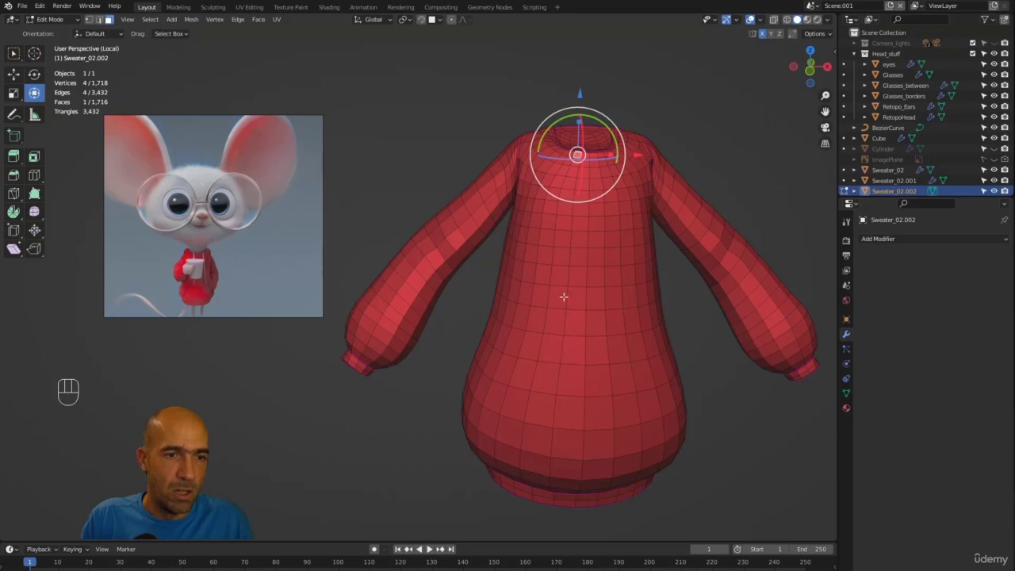
pyautogui.keyDown('ctrl'); pyautogui.click(559, 315); pyautogui.keyUp('ctrl')
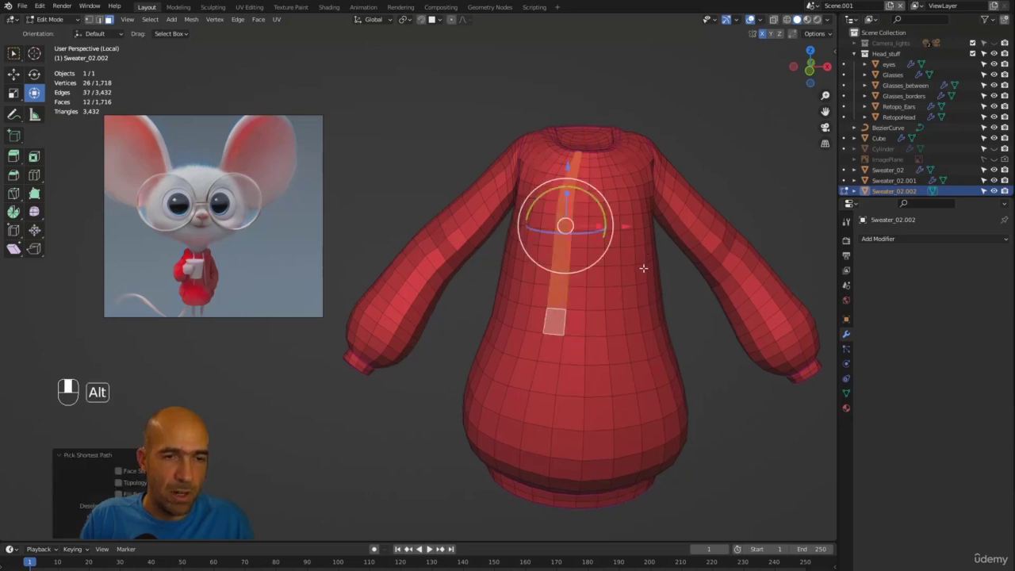
pyautogui.keyDown('alt'); pyautogui.moveTo(646, 268); pyautogui.dragTo(666, 268); pyautogui.keyUp('alt')
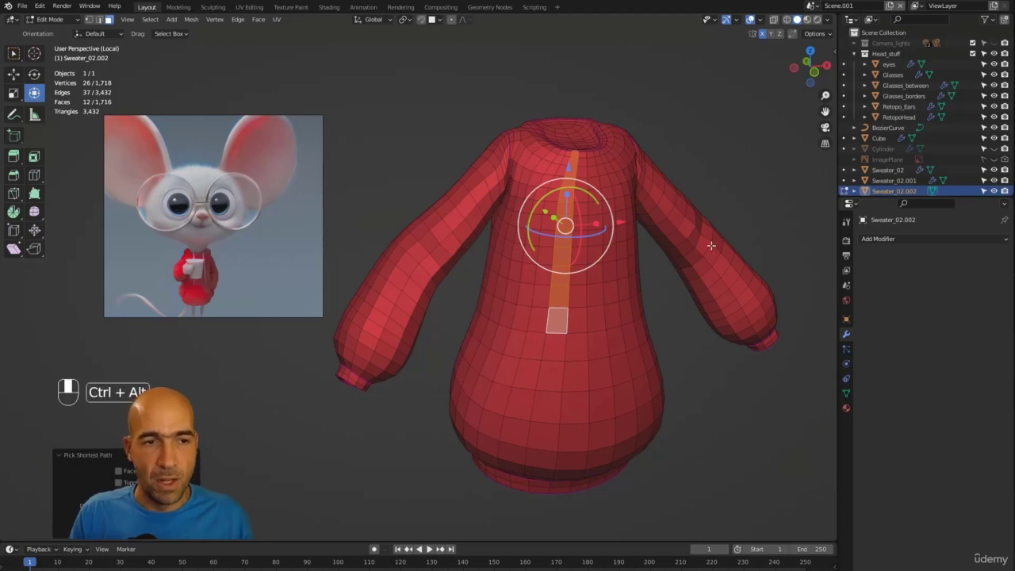
pyautogui.keyDown('ctrl'); pyautogui.keyDown('alt'); pyautogui.moveTo(709, 241); pyautogui.dragTo(626, 242); pyautogui.keyUp('alt'); pyautogui.keyUp('ctrl')
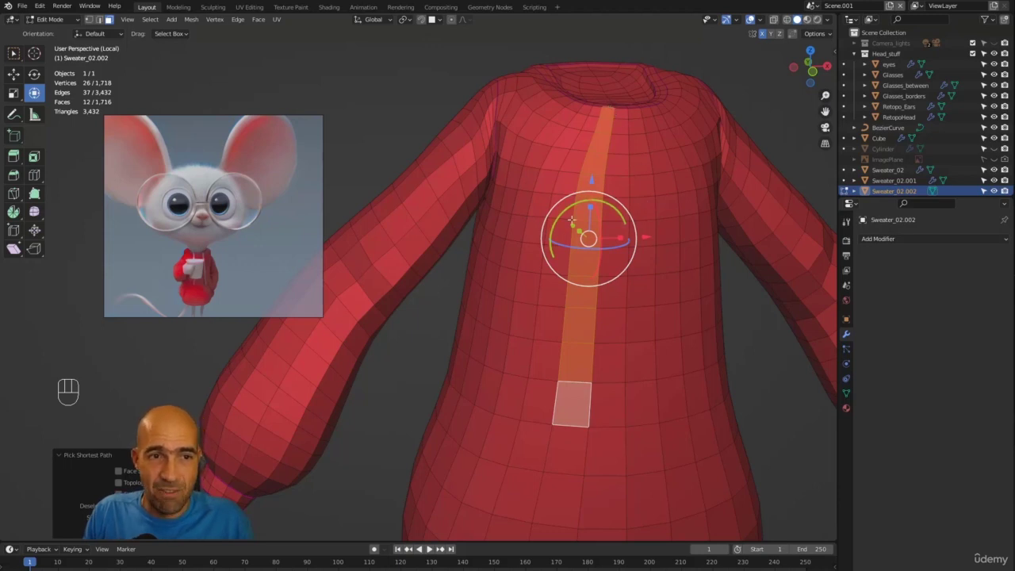
# Step: Select the centre-front edge path from the neckline down to mid-torso and duplicate it slightly offset from the sweater
pyautogui.click(613, 125)
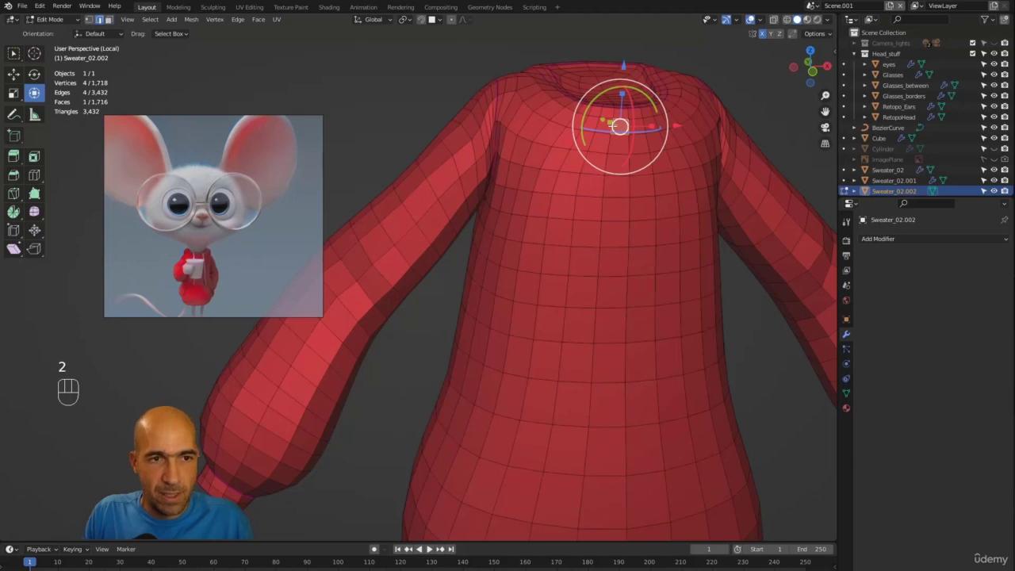
pyautogui.click(613, 113)
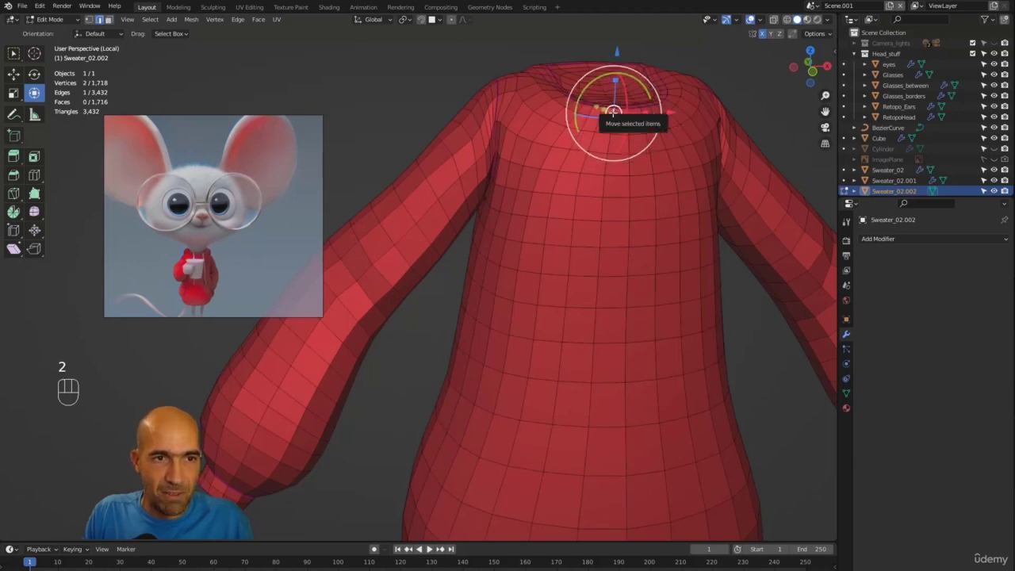
pyautogui.click(603, 113)
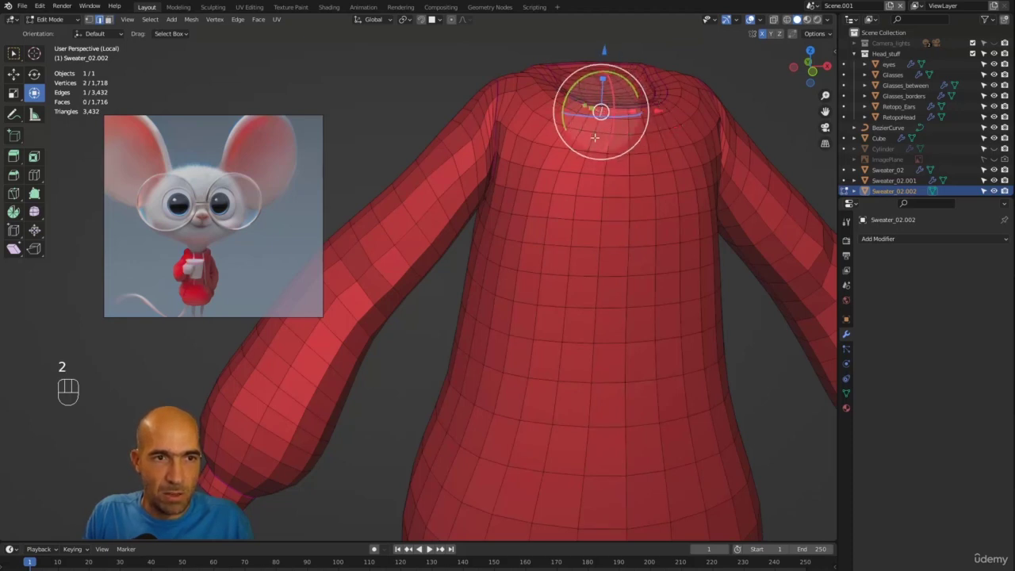
pyautogui.click(614, 113)
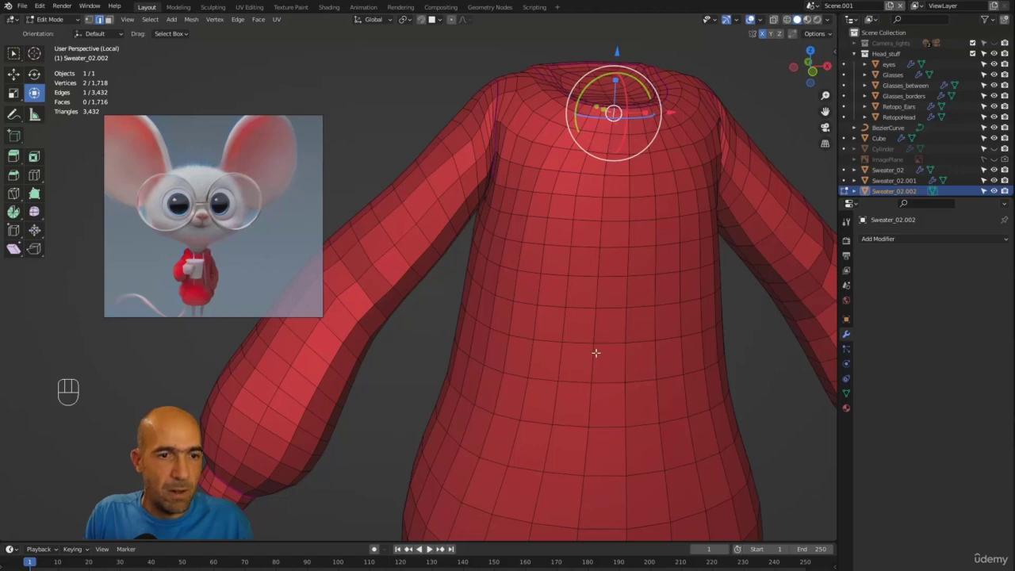
pyautogui.keyDown('ctrl'); pyautogui.click(589, 394); pyautogui.keyUp('ctrl')
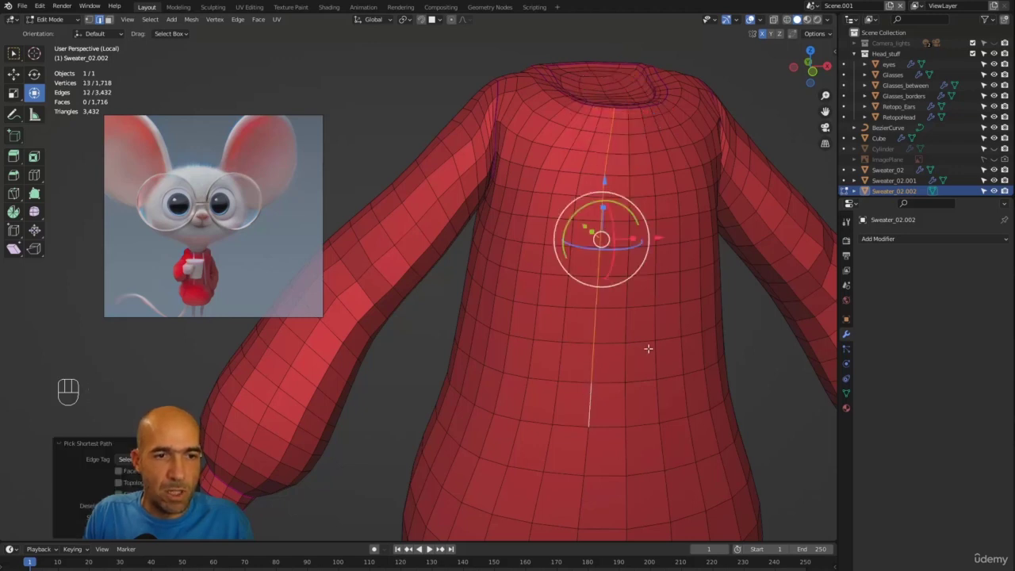
pyautogui.keyDown('alt'); pyautogui.moveTo(651, 346); pyautogui.dragTo(669, 334); pyautogui.keyUp('alt')
pyautogui.hotkey('shift', 'd')
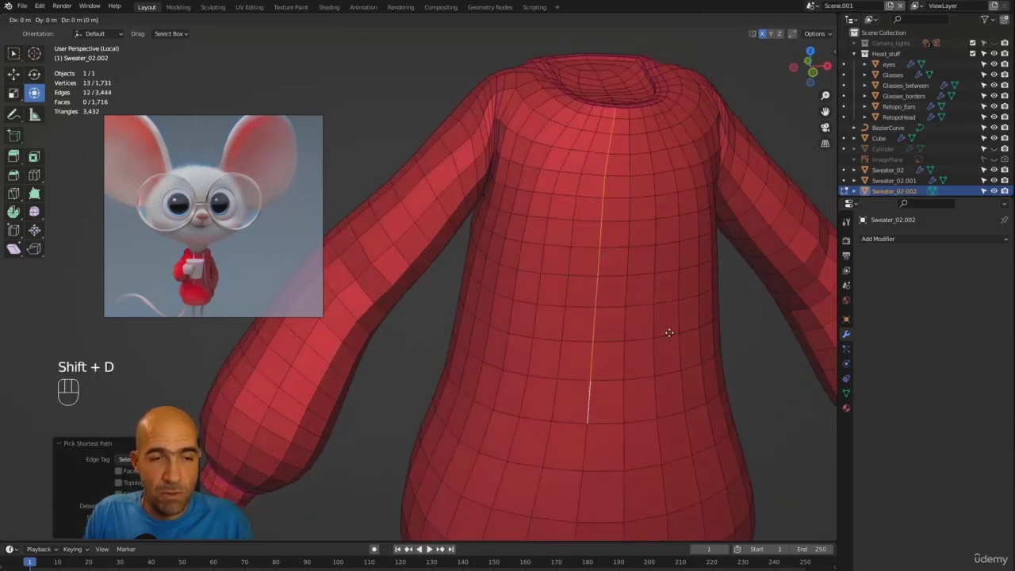
pyautogui.click(672, 335)
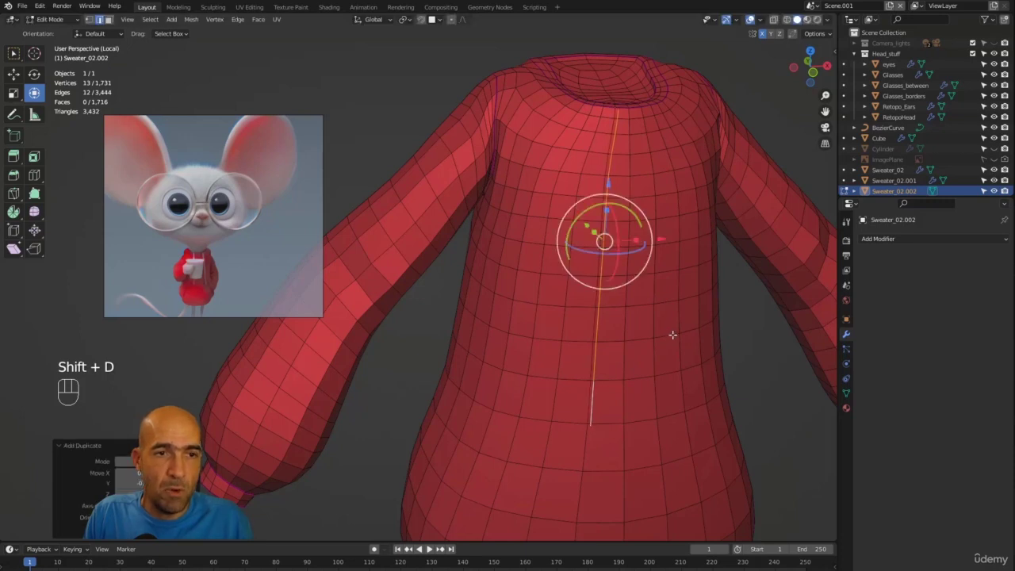
# Step: Select the whole linked sweater mesh and delete its faces, keeping only the duplicated centre-front edge line
pyautogui.keyDown('alt'); pyautogui.moveTo(698, 307); pyautogui.dragTo(707, 327); pyautogui.keyUp('alt')
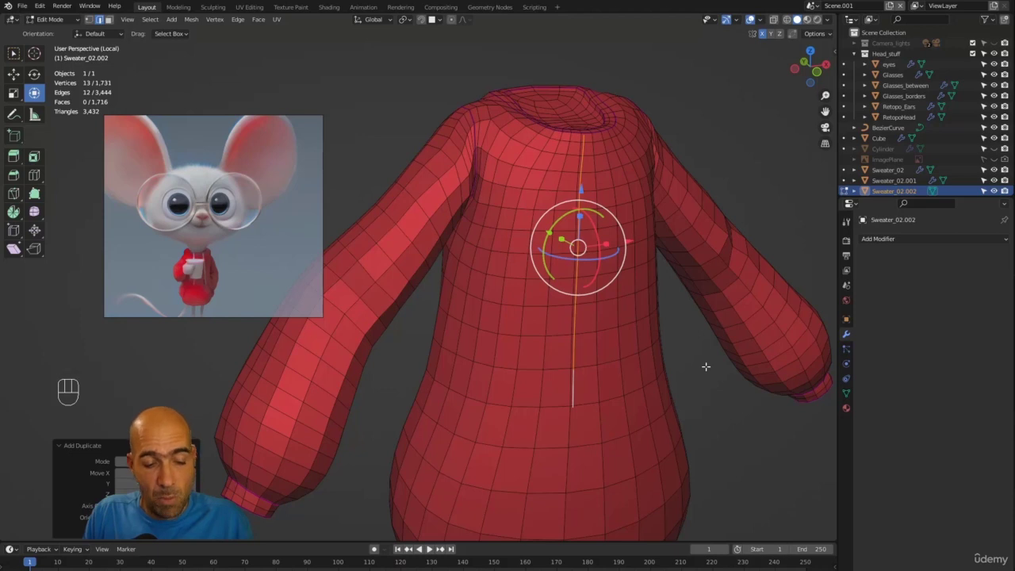
pyautogui.press('3')
pyautogui.press('l')
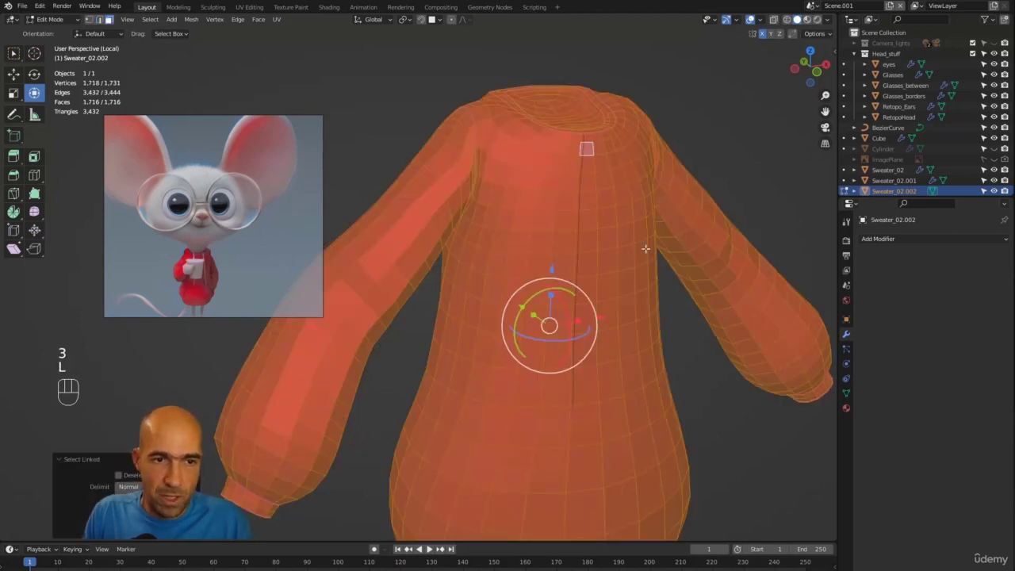
pyautogui.press('x')
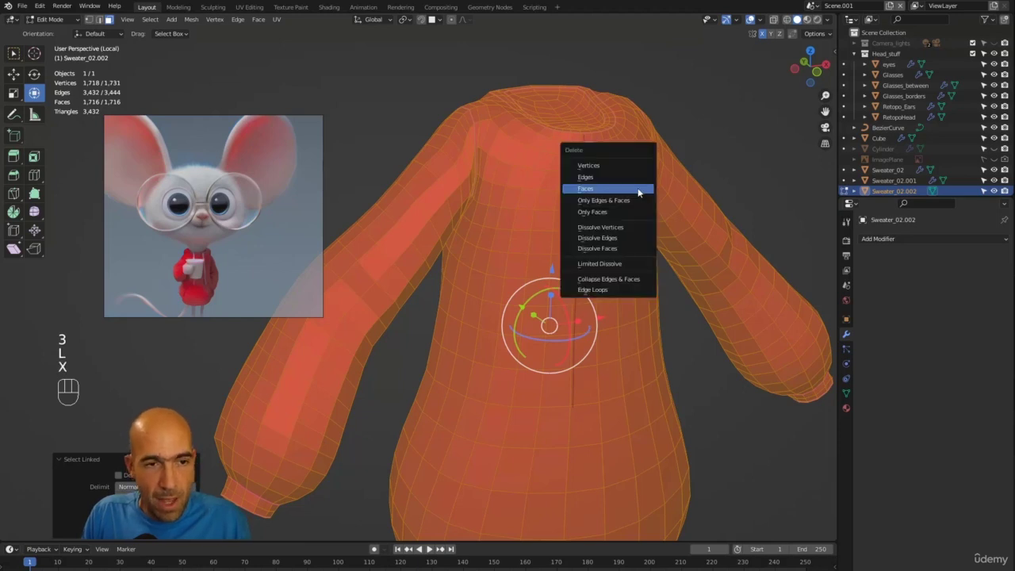
pyautogui.click(638, 190)
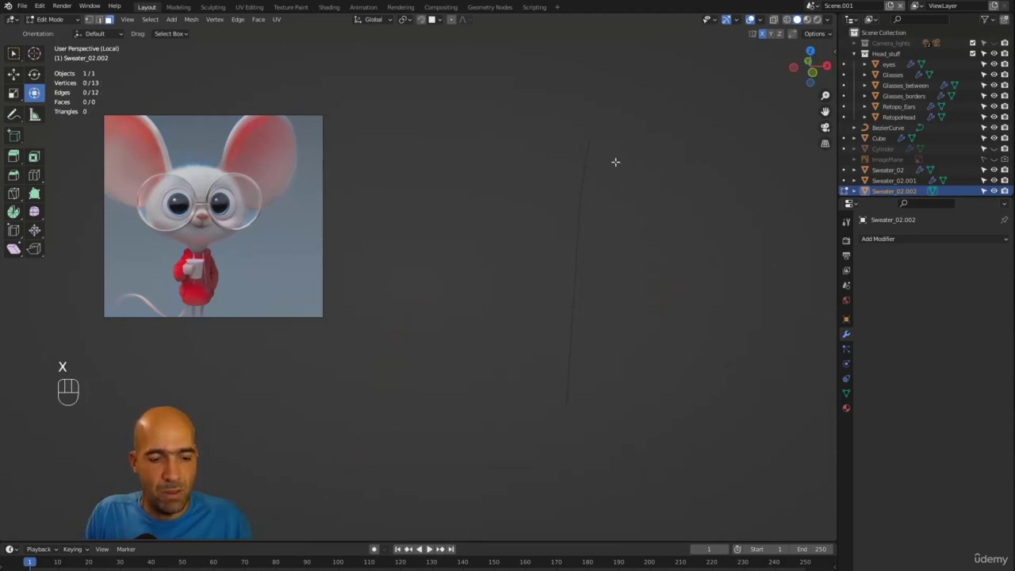
# Step: Select the entire edge line, leave local view, and shift the line sideways along X on the sweater's front
pyautogui.press('a')
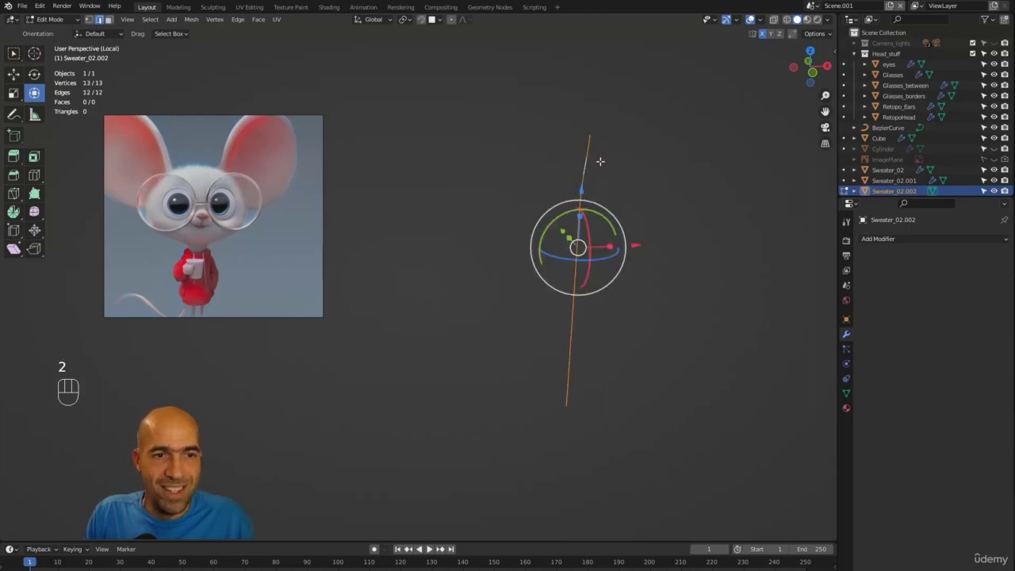
pyautogui.keyDown('alt'); pyautogui.moveTo(626, 166); pyautogui.dragTo(664, 156); pyautogui.keyUp('alt')
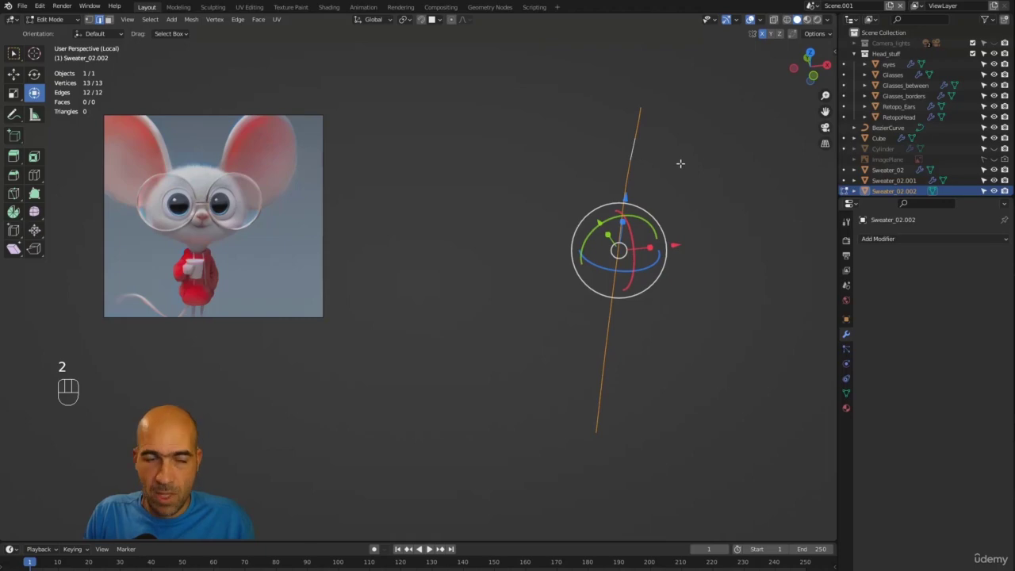
pyautogui.press('KP_Divide')
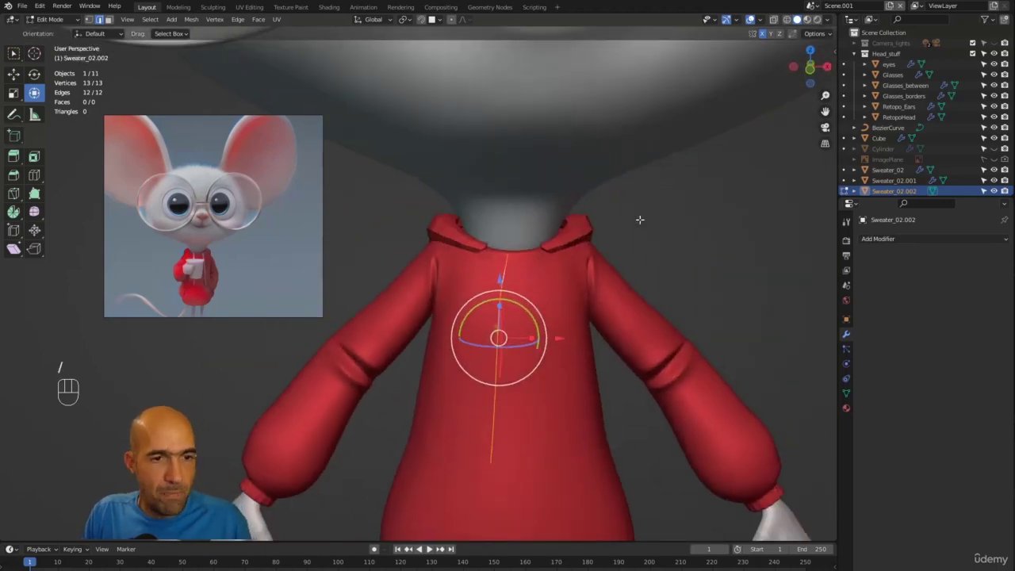
pyautogui.moveTo(646, 220)
pyautogui.keyDown('alt'); pyautogui.mouseDown()
pyautogui.moveTo(648, 245)
pyautogui.moveTo(649, 216)
pyautogui.mouseUp(); pyautogui.keyUp('alt')
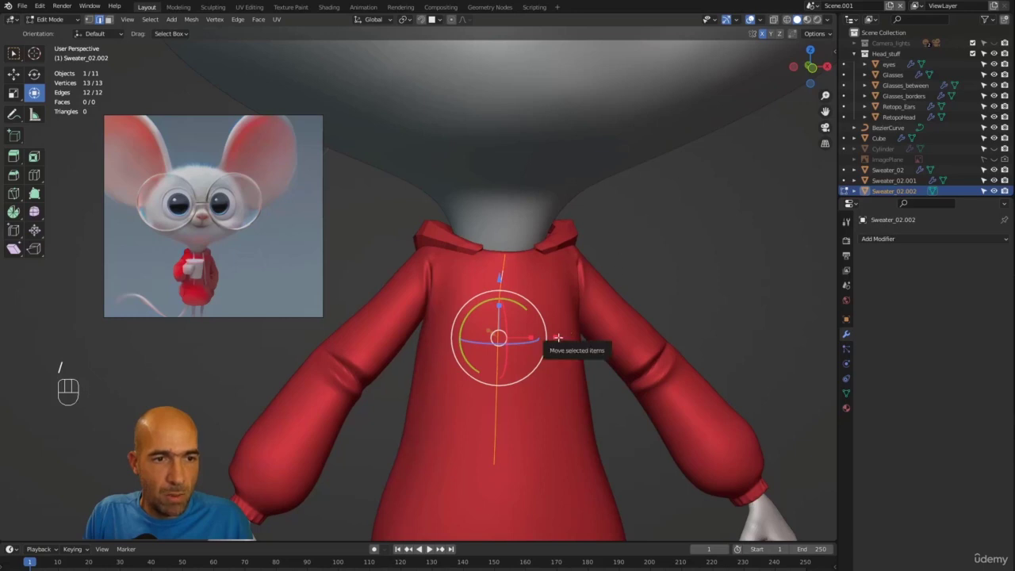
pyautogui.moveTo(567, 334); pyautogui.dragTo(532, 338)
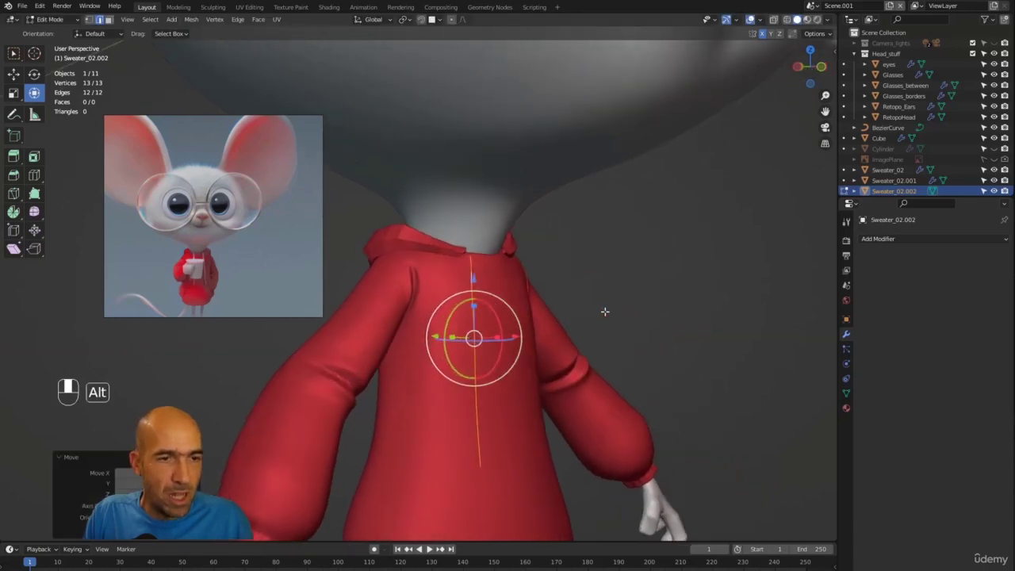
pyautogui.keyDown('alt'); pyautogui.moveTo(603, 310); pyautogui.dragTo(671, 317); pyautogui.keyUp('alt')
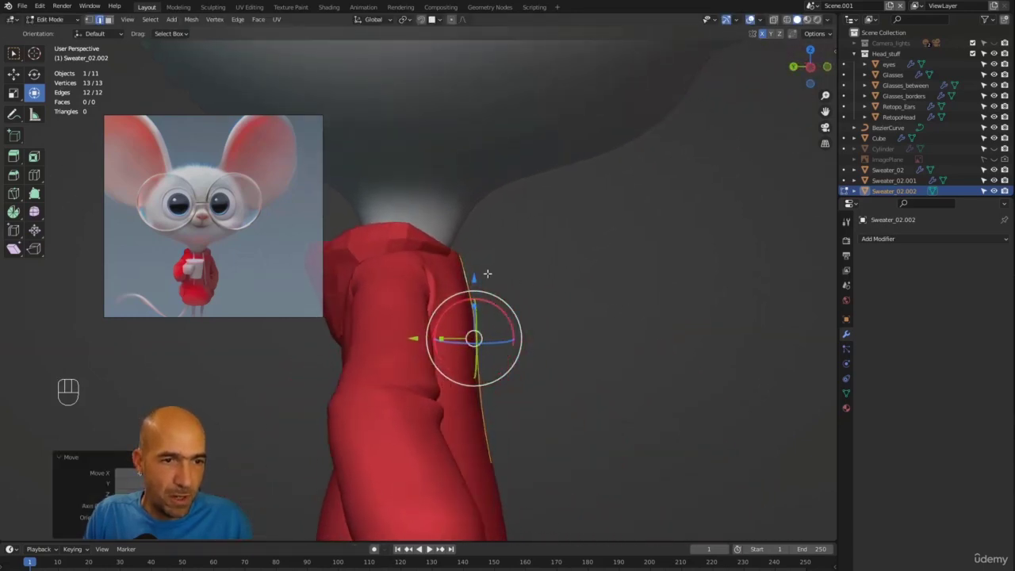
# Step: Move and slightly rotate the edge line in side view so it follows the sweater's front surface
pyautogui.moveTo(476, 279); pyautogui.dragTo(463, 272)
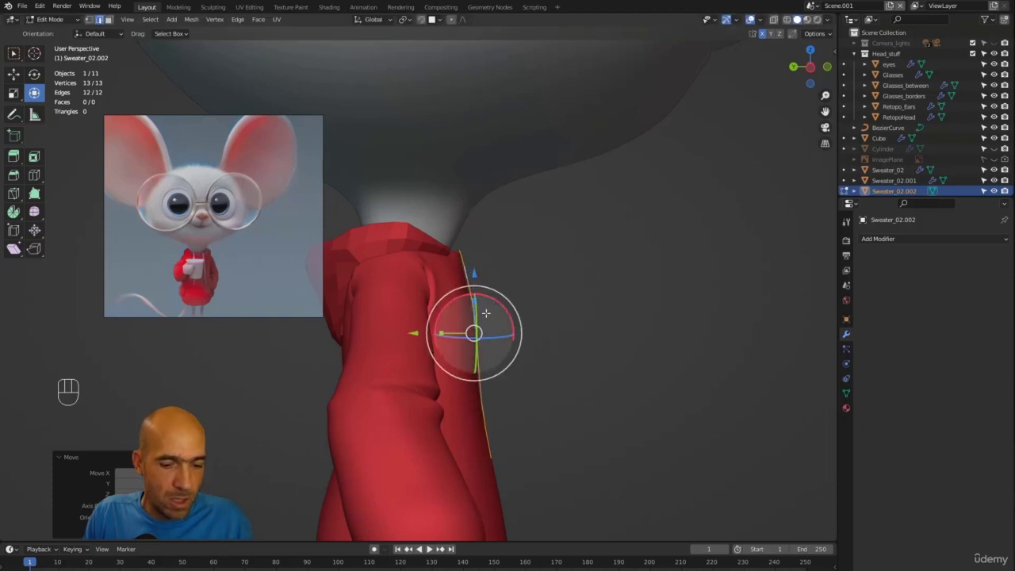
pyautogui.press('g')
pyautogui.click(481, 306)
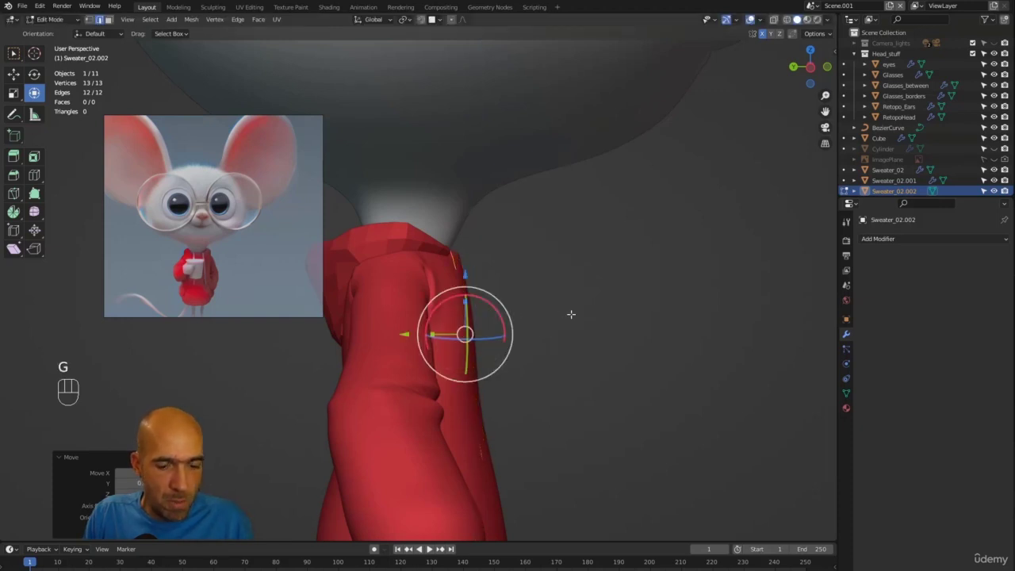
pyautogui.press('r')
pyautogui.click(579, 309)
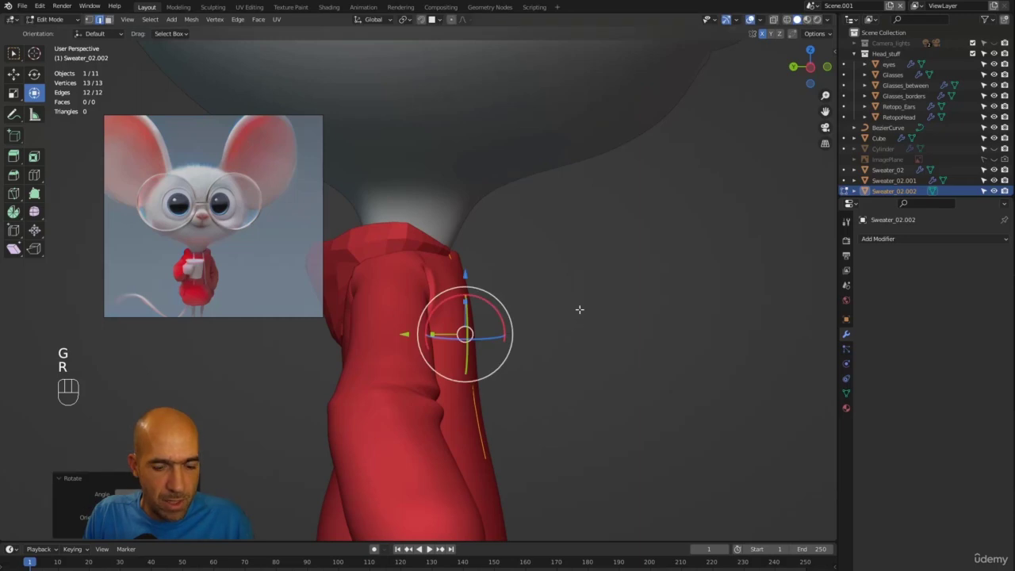
pyautogui.press('g')
pyautogui.click(587, 309)
pyautogui.keyDown('alt'); pyautogui.moveTo(587, 308); pyautogui.dragTo(533, 227, button='middle'); pyautogui.keyUp('alt')
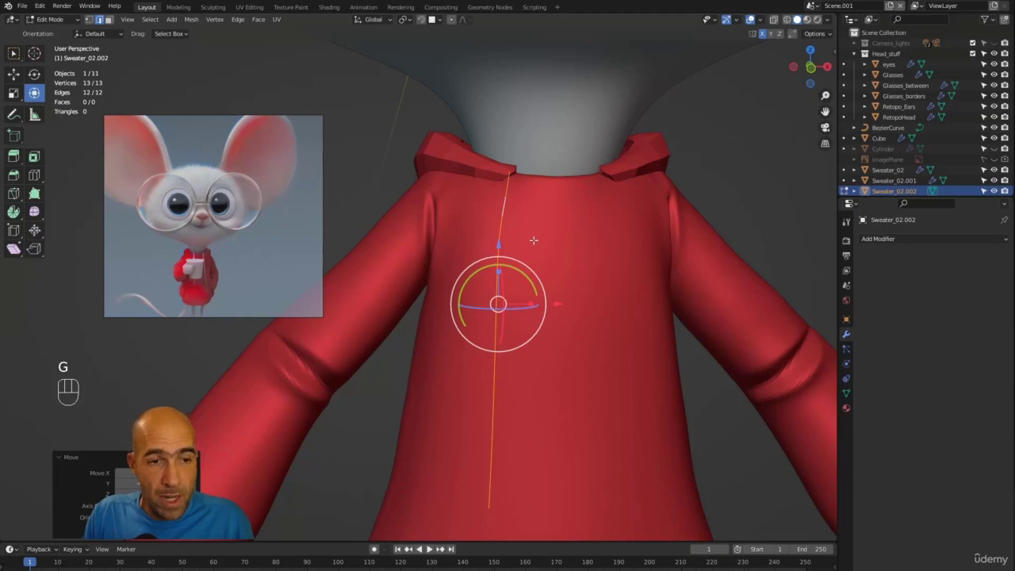
# Step: Extrude the edge line sideways about 0.02 m into a narrow strip of faces down the sweater's front, then deselect it
pyautogui.press('e')
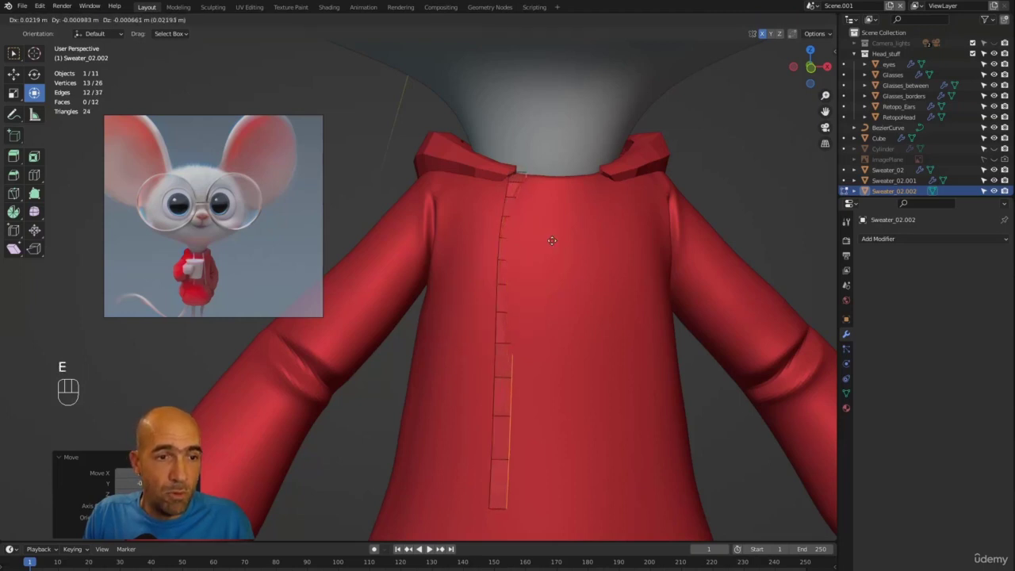
pyautogui.click(554, 240)
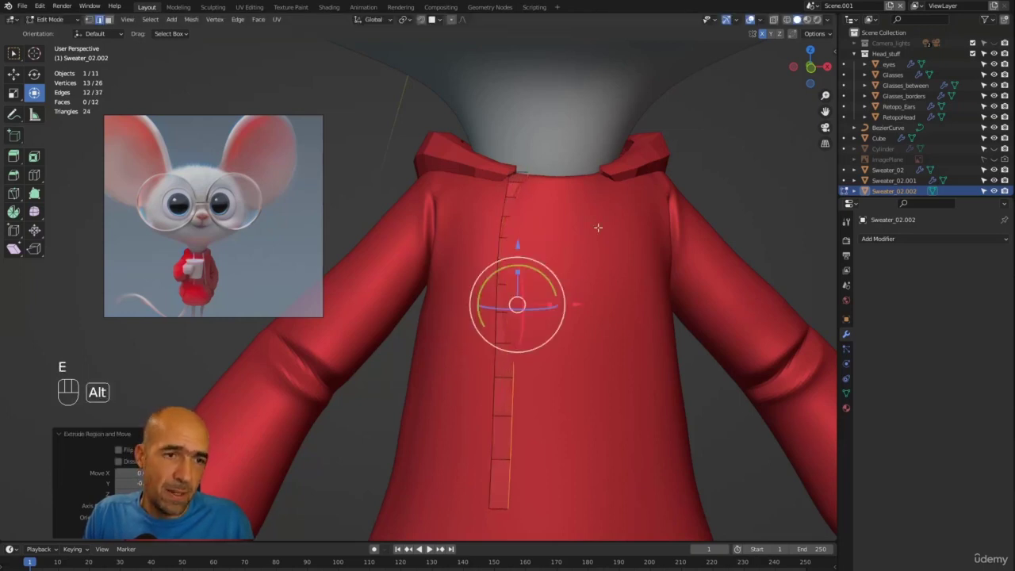
pyautogui.keyDown('alt'); pyautogui.moveTo(601, 227); pyautogui.dragTo(630, 257, button='middle'); pyautogui.keyUp('alt')
pyautogui.click(690, 223)
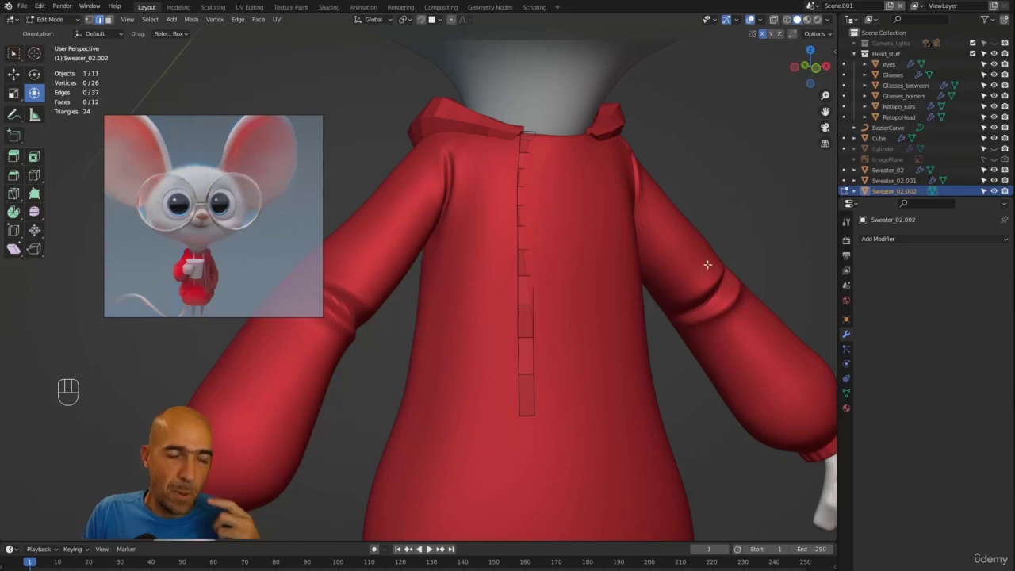
pyautogui.click(818, 19)
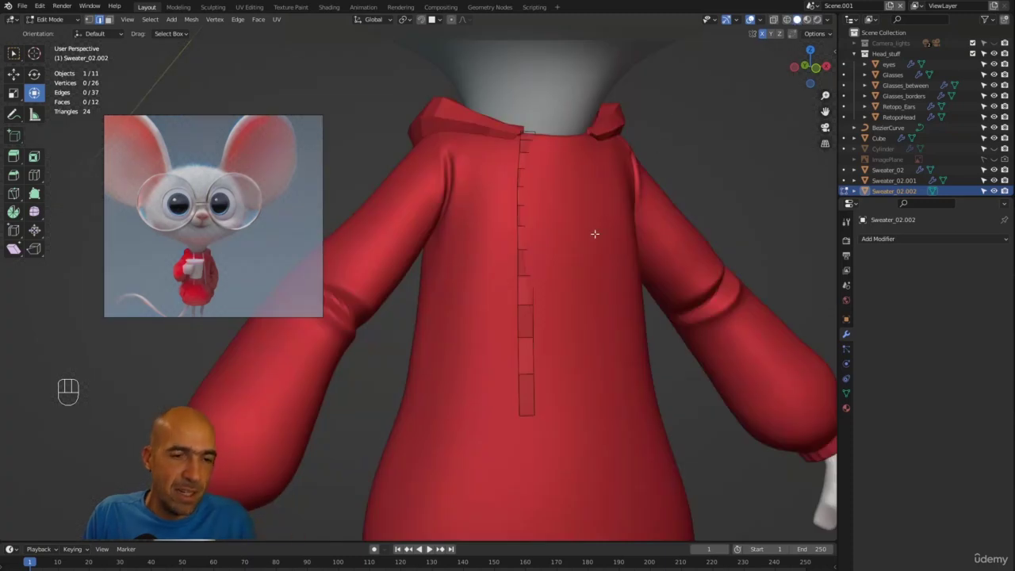
pyautogui.keyDown('alt'); pyautogui.moveTo(595, 233); pyautogui.dragTo(558, 307); pyautogui.keyUp('alt')
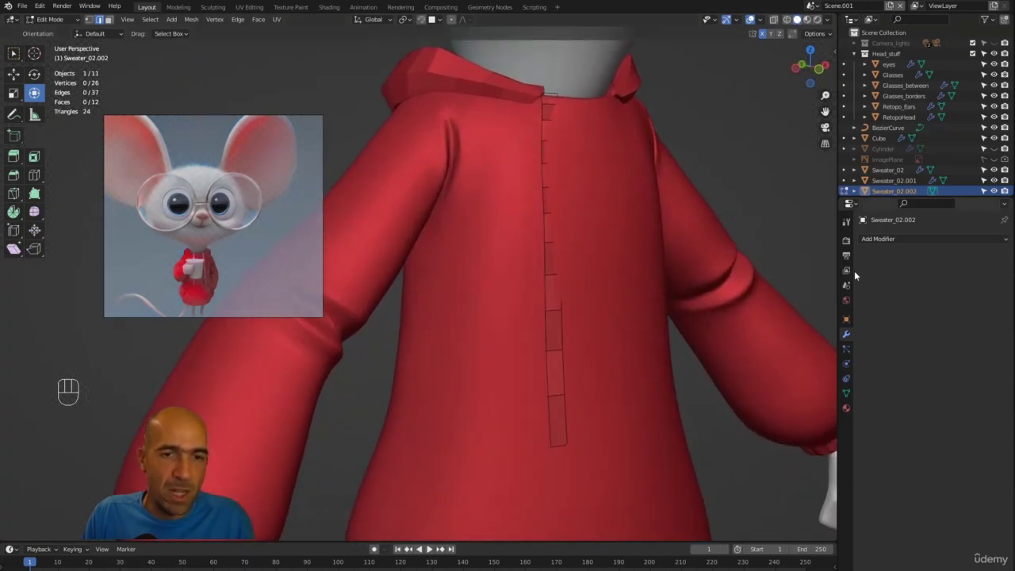
# Step: Add a Solidify modifier to the front strip and isolate the strip in local view
pyautogui.click(885, 239)
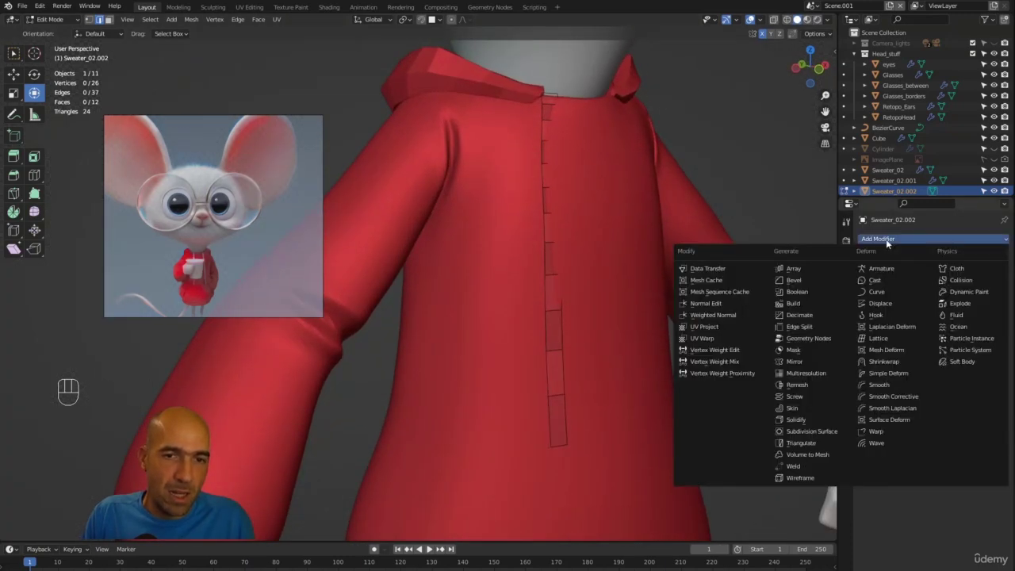
pyautogui.click(796, 419)
pyautogui.keyDown('alt'); pyautogui.moveTo(730, 356); pyautogui.dragTo(624, 273); pyautogui.keyUp('alt')
pyautogui.press('/')
# Step: Select the whole strip and recalculate its normals outside so the Solidify thickness is even
pyautogui.press('a')
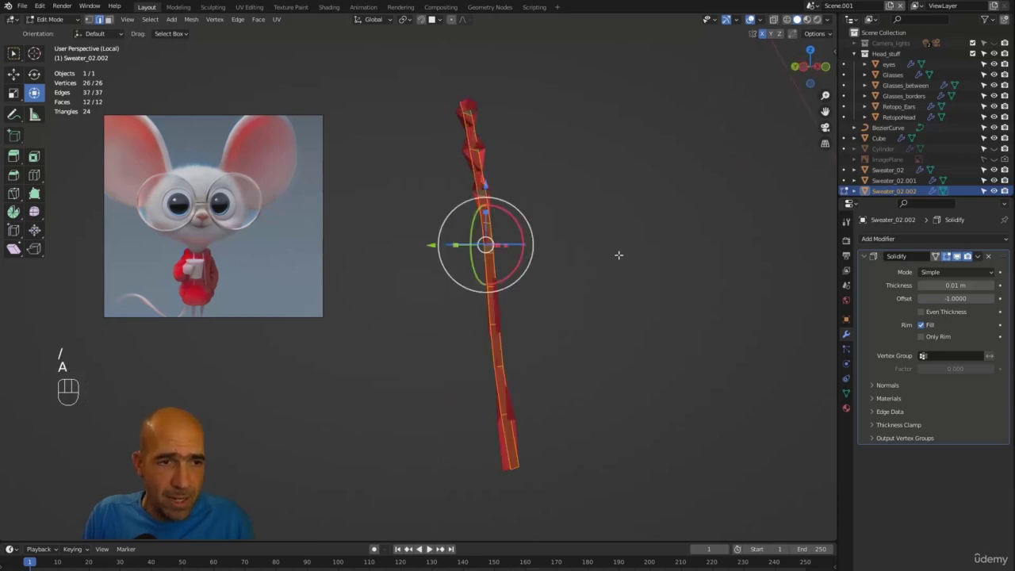
pyautogui.click(216, 20)
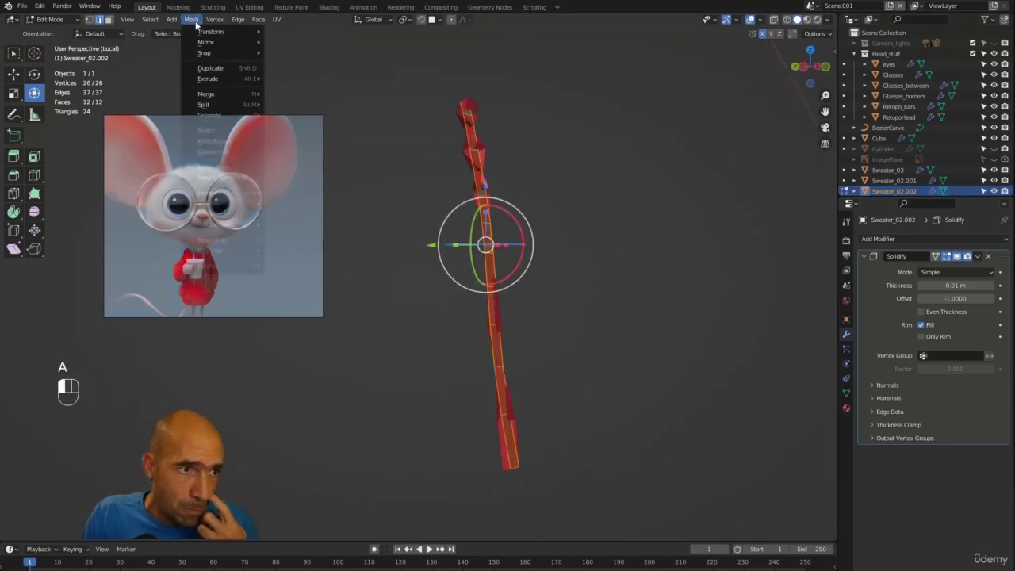
pyautogui.click(198, 51)
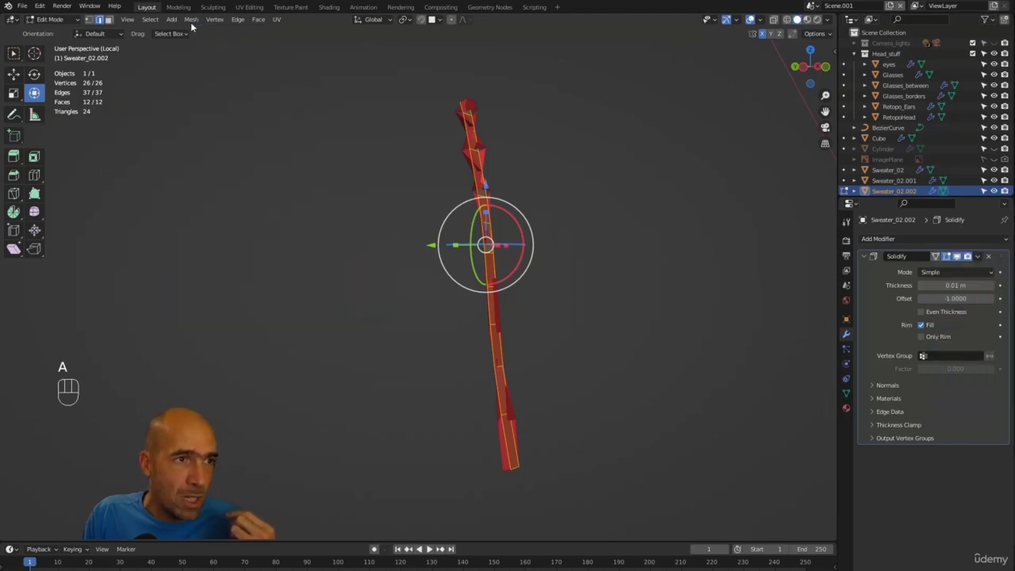
pyautogui.click(189, 20)
pyautogui.moveTo(247, 194)
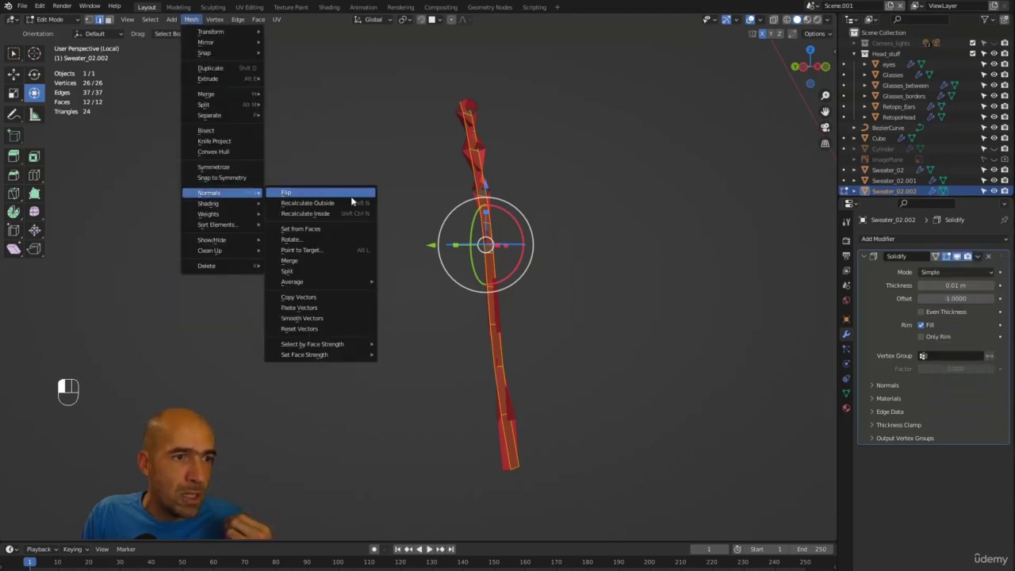
pyautogui.click(356, 205)
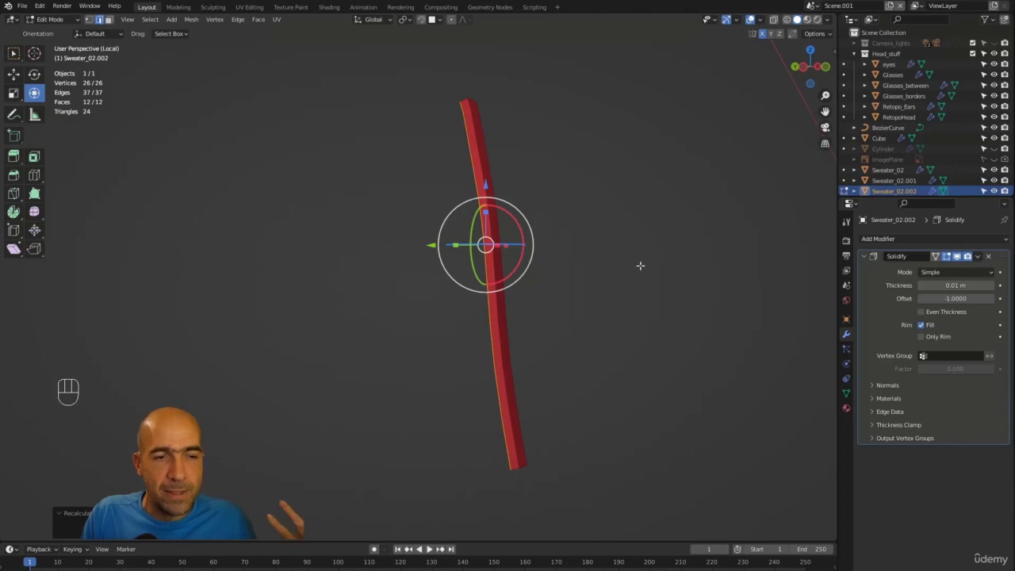
pyautogui.keyDown('alt'); pyautogui.moveTo(627, 248); pyautogui.dragTo(495, 247, button='middle'); pyautogui.keyUp('alt')
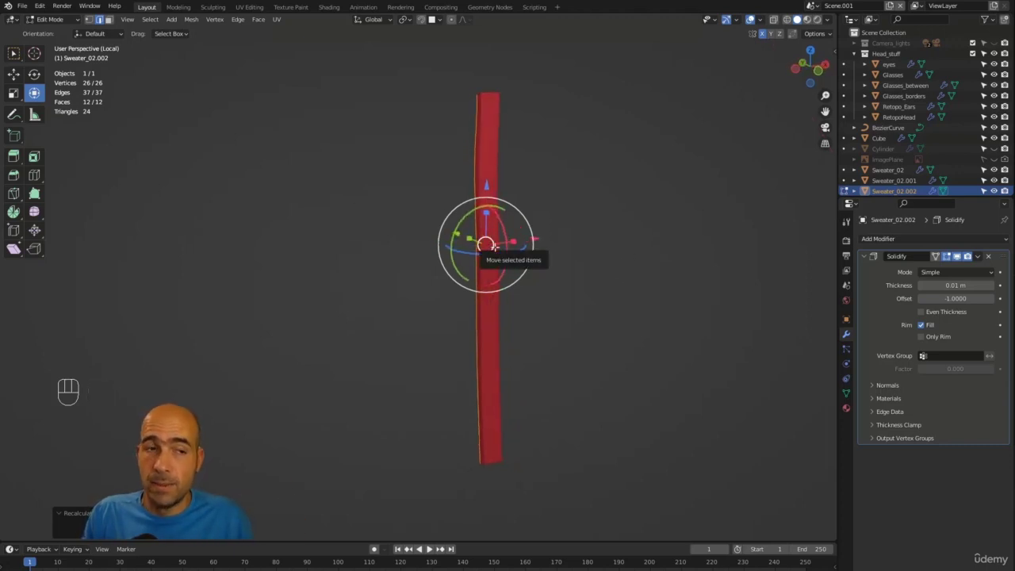
pyautogui.keyDown('alt'); pyautogui.moveTo(626, 262); pyautogui.dragTo(702, 249, button='middle'); pyautogui.keyUp('alt')
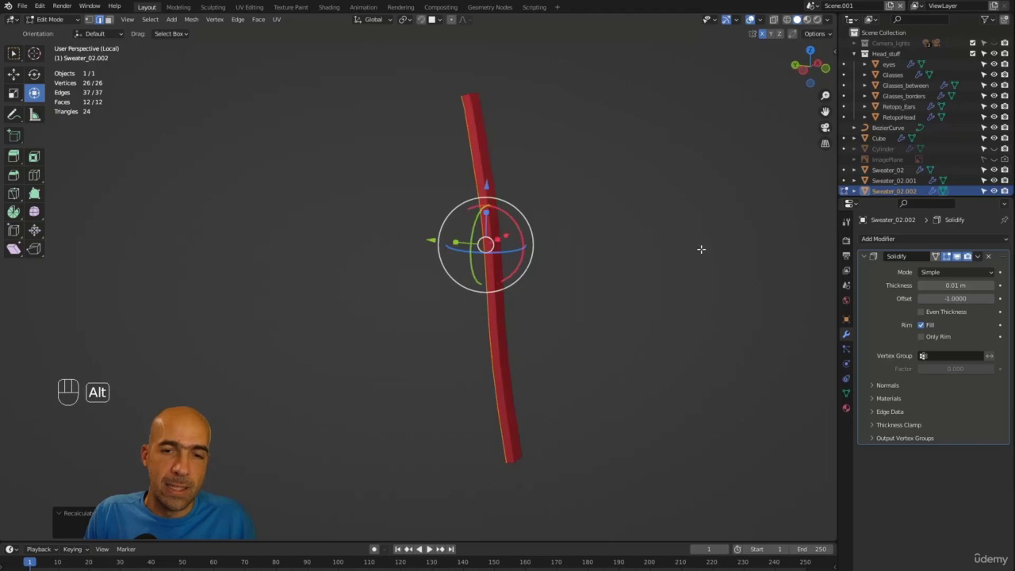
# Step: Set the Solidify thickness of the strip to 0.005 m
pyautogui.click(920, 285)
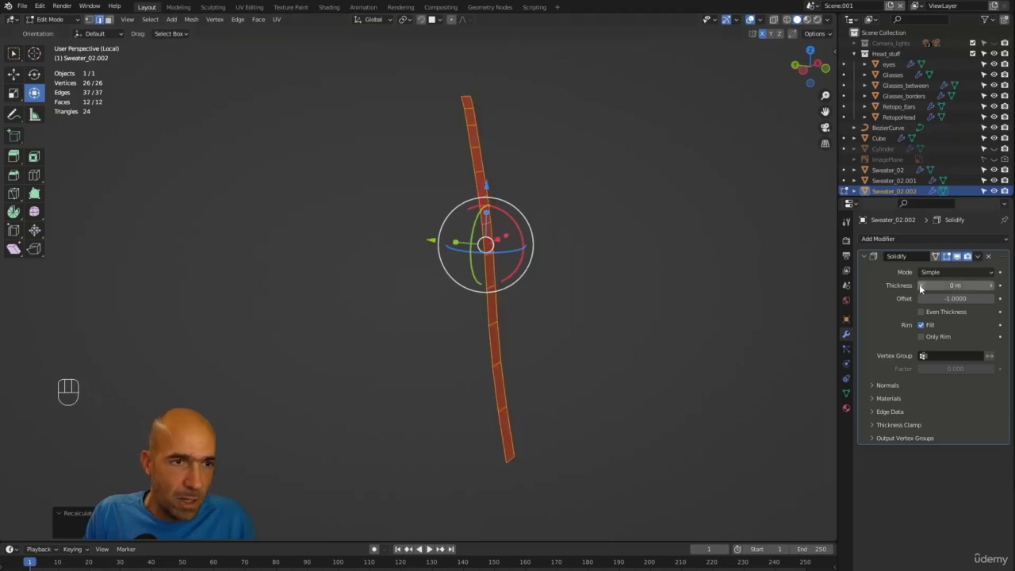
pyautogui.click(987, 286)
pyautogui.click(989, 286)
pyautogui.moveTo(957, 286)
pyautogui.mouseDown()
pyautogui.moveTo(936, 286)
pyautogui.moveTo(960, 286)
pyautogui.mouseUp()
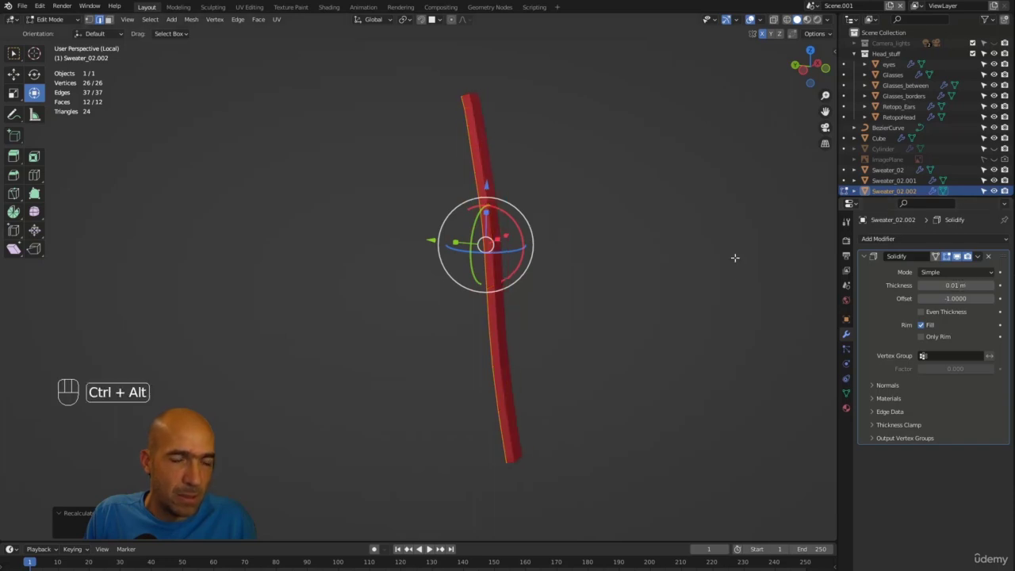
pyautogui.keyDown('ctrl'); pyautogui.keyDown('alt'); pyautogui.moveTo(735, 257); pyautogui.dragTo(730, 186); pyautogui.keyUp('alt'); pyautogui.keyUp('ctrl')
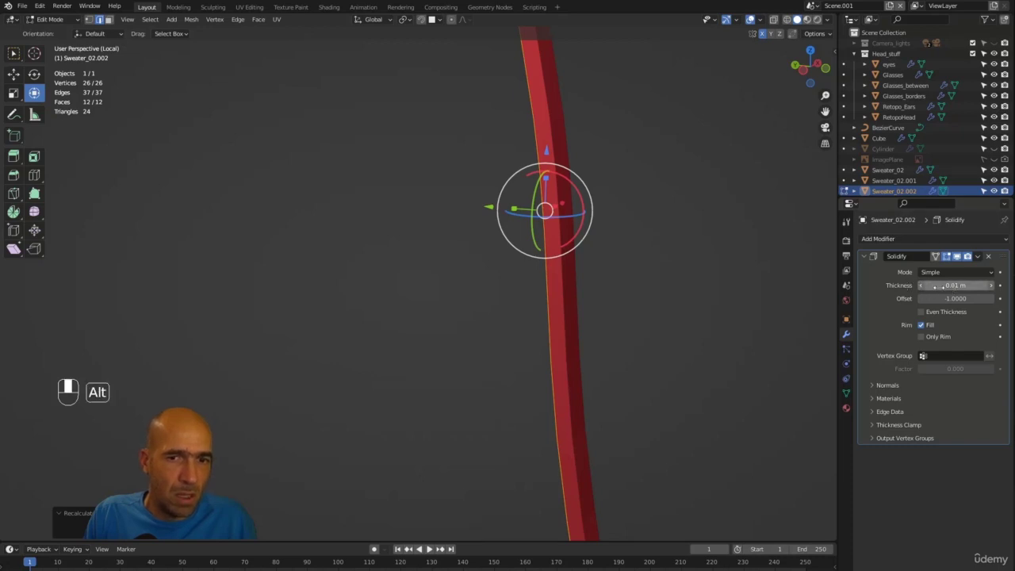
pyautogui.click(953, 286)
pyautogui.write('-0.001')
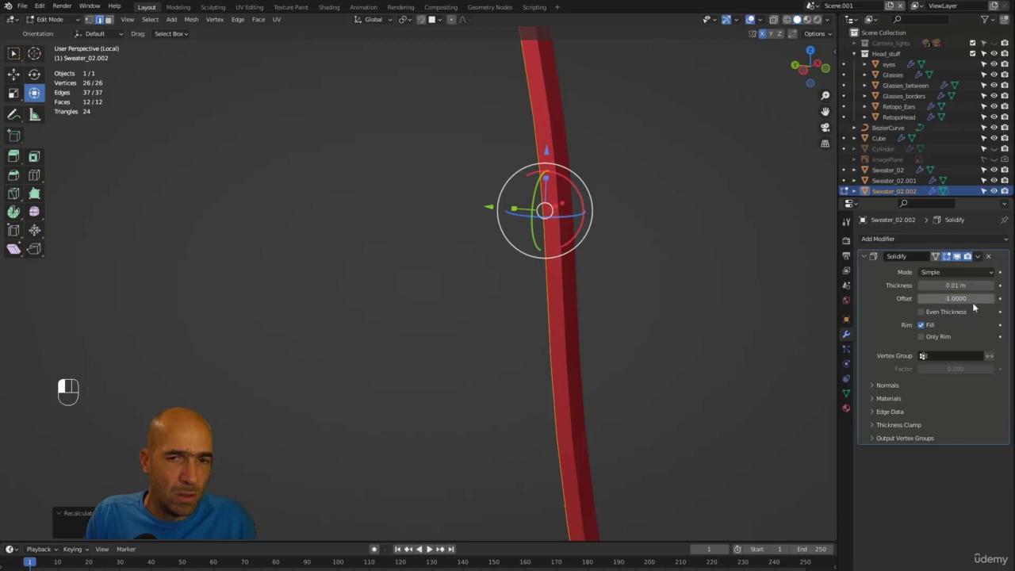
pyautogui.press('Return')
pyautogui.moveTo(956, 286)
pyautogui.keyDown('shift'); pyautogui.mouseDown()
pyautogui.moveTo(946, 286)
pyautogui.moveTo(968, 286)
pyautogui.mouseUp(); pyautogui.keyUp('shift')
pyautogui.keyDown('ctrl'); pyautogui.keyDown('alt'); pyautogui.moveTo(768, 252); pyautogui.dragTo(714, 351, button='middle'); pyautogui.keyUp('alt'); pyautogui.keyUp('ctrl')
pyautogui.keyDown('alt'); pyautogui.moveTo(714, 350); pyautogui.dragTo(596, 301, button='middle'); pyautogui.keyUp('alt')
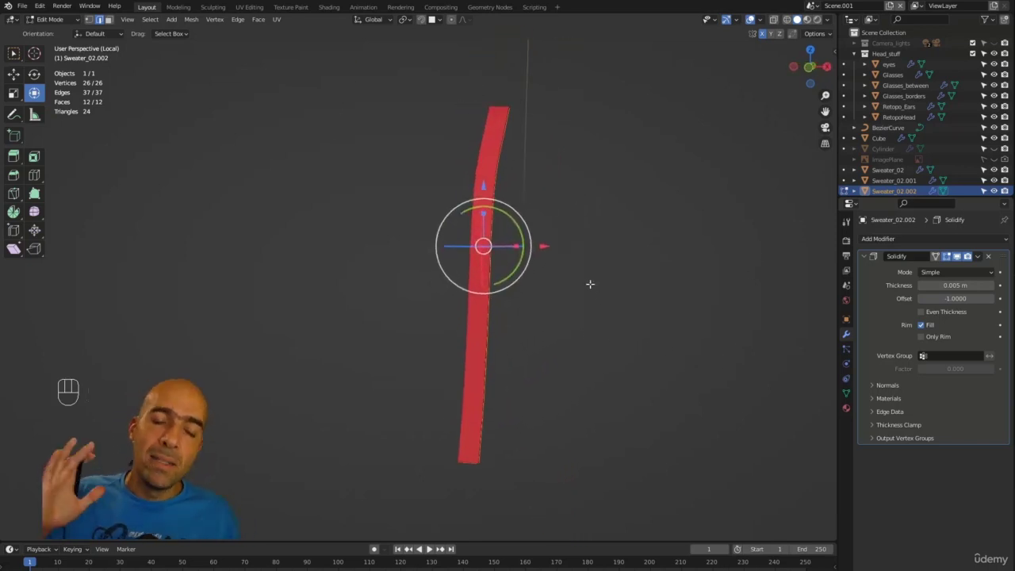
# Step: Recalculate the strip's normals to the outside and replace its Sweater material with the existing one named Material
pyautogui.hotkey('shift', 'n')
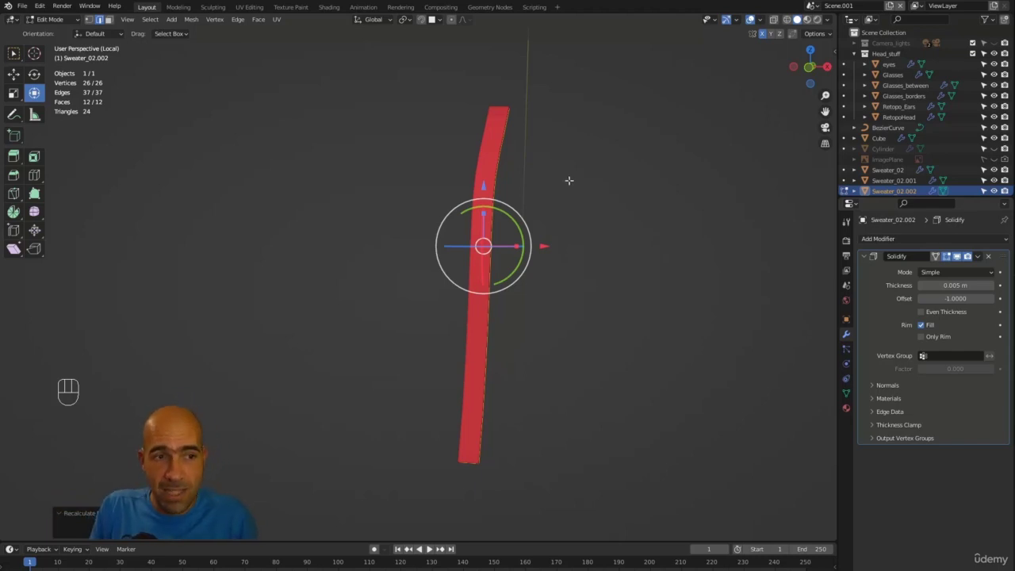
pyautogui.moveTo(585, 202)
pyautogui.keyDown('alt'); pyautogui.mouseDown(button='middle')
pyautogui.moveTo(430, 195)
pyautogui.moveTo(605, 211)
pyautogui.moveTo(596, 209)
pyautogui.mouseUp(button='middle'); pyautogui.keyUp('alt')
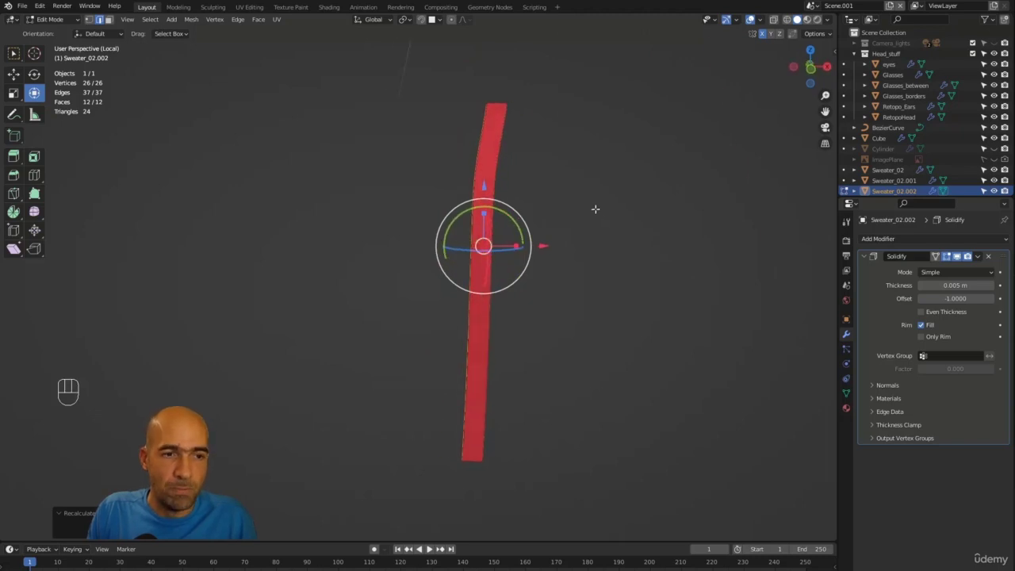
pyautogui.click(846, 408)
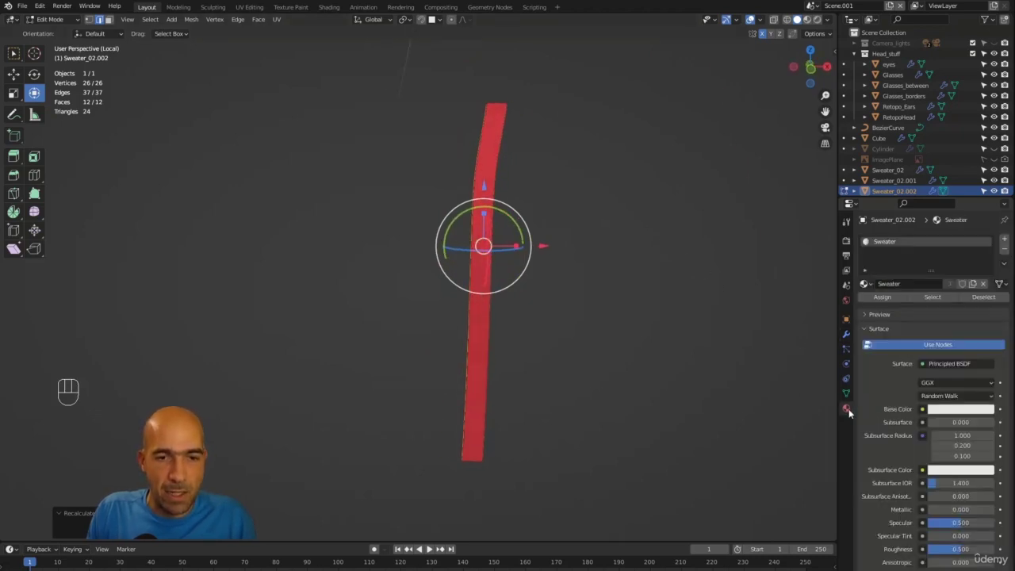
pyautogui.click(873, 284)
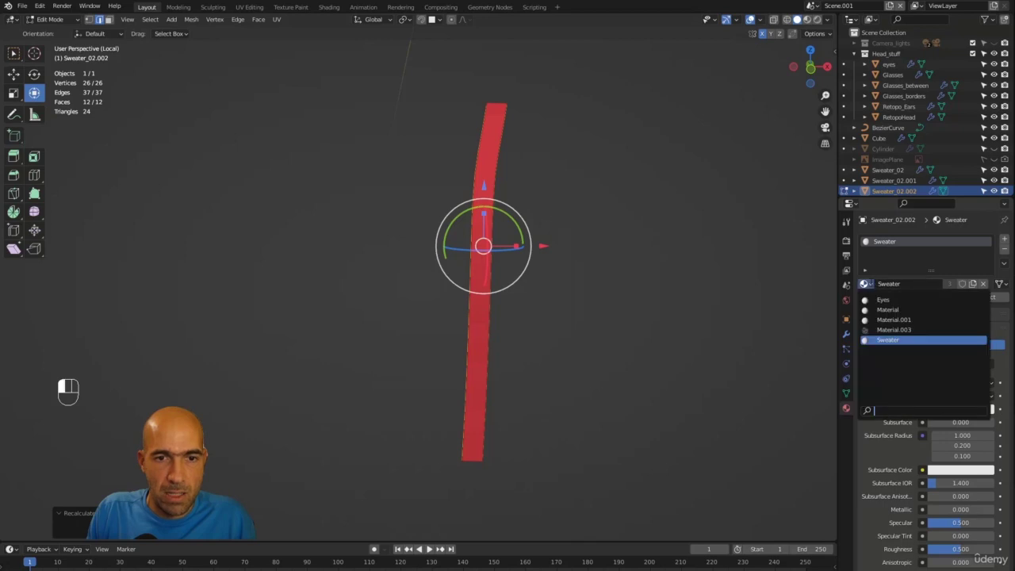
pyautogui.click(888, 310)
pyautogui.keyDown('alt'); pyautogui.moveTo(704, 271); pyautogui.dragTo(621, 236, button='middle'); pyautogui.keyUp('alt')
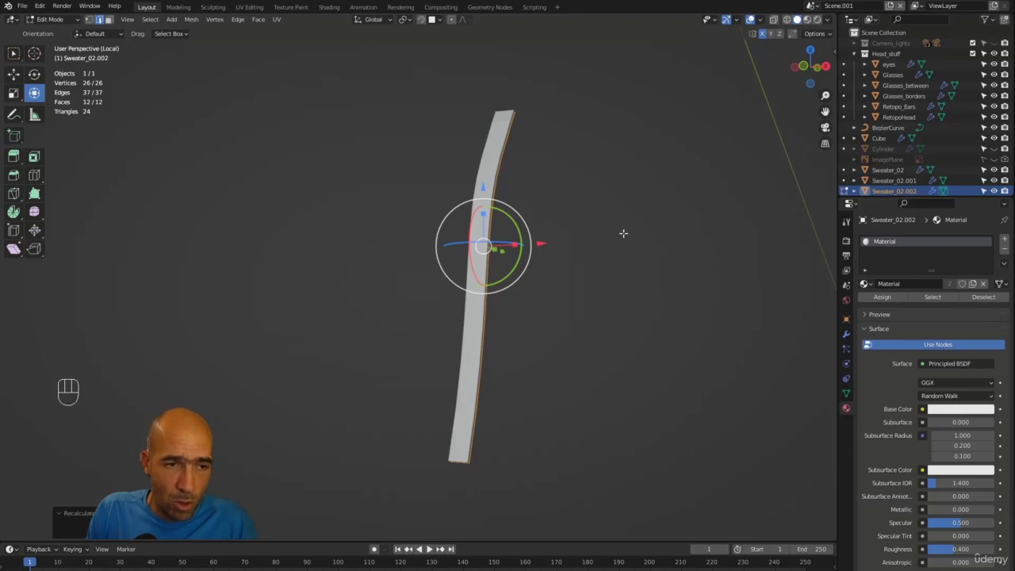
# Step: Switch the strip to Sculpt Mode and leave local view so the whole character is shown again
pyautogui.press('Tab')
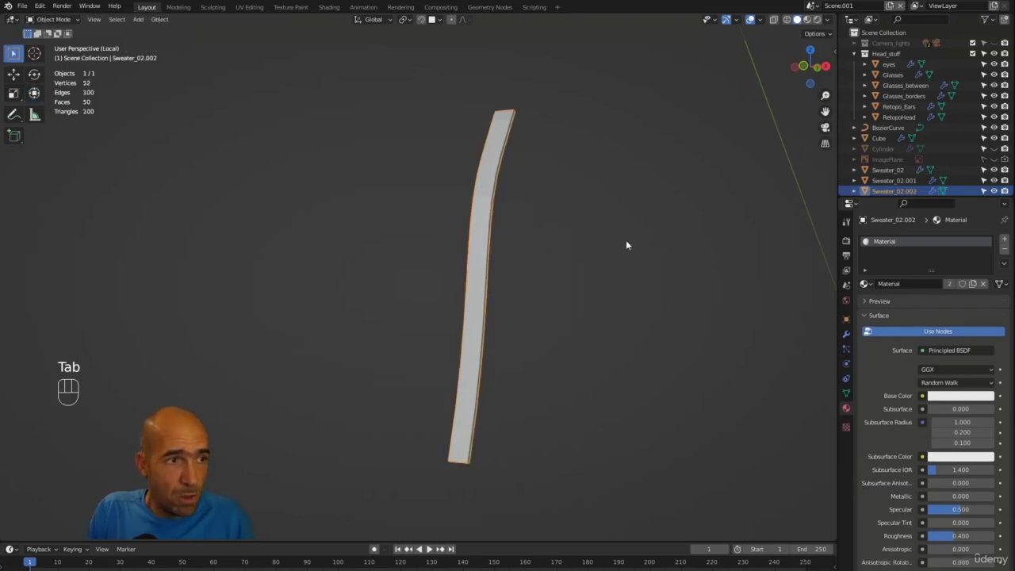
pyautogui.hotkey('ctrl', 'Tab')
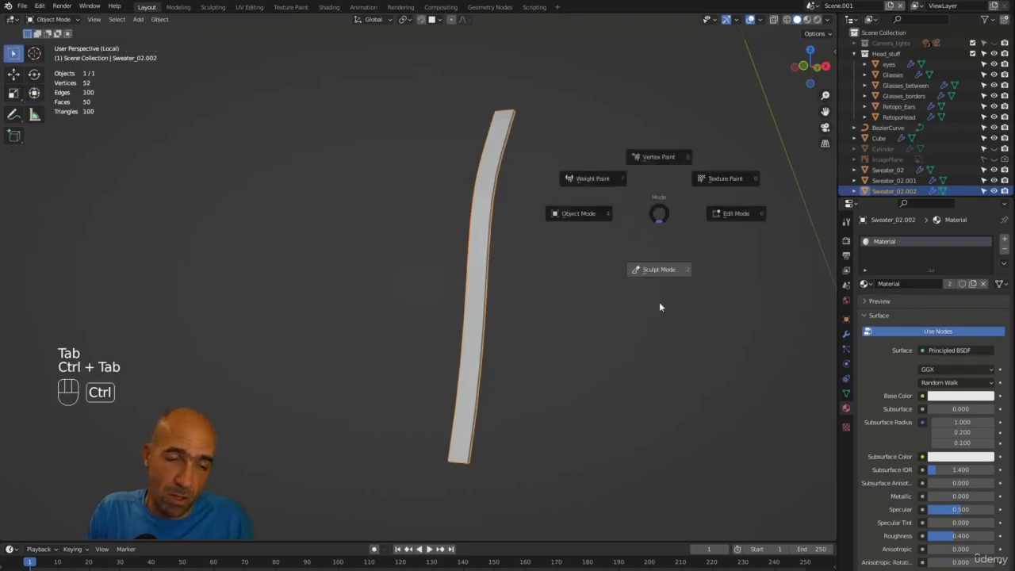
pyautogui.click(658, 302)
pyautogui.press('/')
pyautogui.keyDown('alt'); pyautogui.moveTo(640, 273); pyautogui.dragTo(507, 279, button='middle'); pyautogui.keyUp('alt')
pyautogui.keyDown('ctrl'); pyautogui.keyDown('alt'); pyautogui.moveTo(508, 279); pyautogui.dragTo(516, 357, button='middle'); pyautogui.keyUp('alt'); pyautogui.keyUp('ctrl')
# Step: Examine the strip material's surface and viewport display settings and how the strip sits on the sweater
pyautogui.scroll(-9, 891, 462)
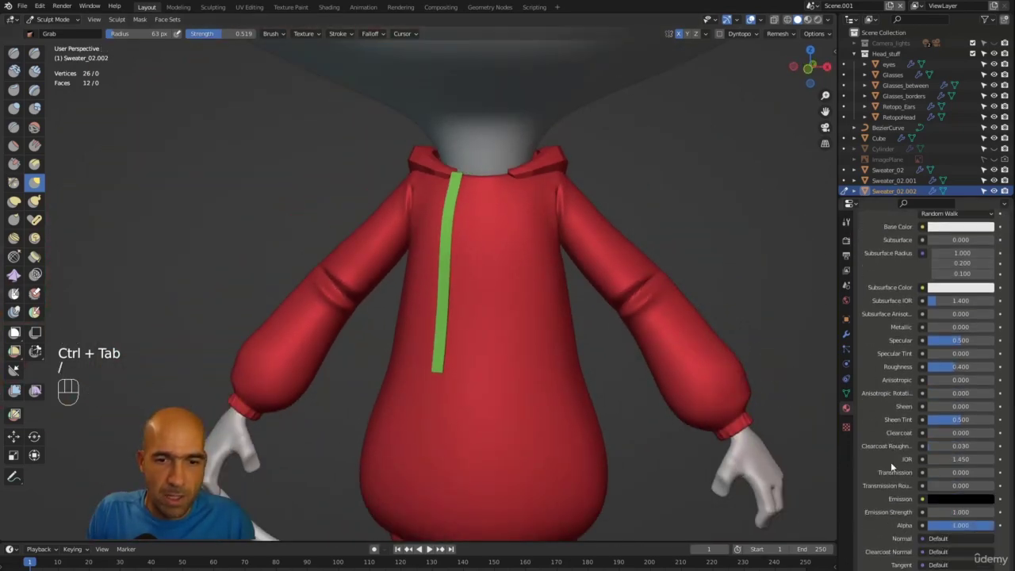
pyautogui.scroll(-3, 891, 462)
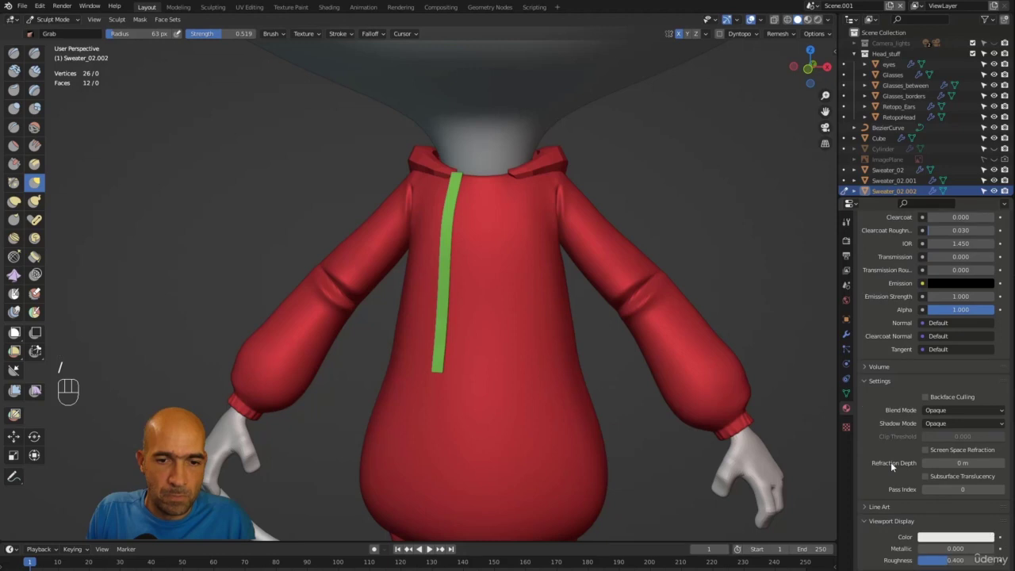
pyautogui.moveTo(709, 234)
pyautogui.keyDown('alt'); pyautogui.mouseDown(button='middle')
pyautogui.moveTo(777, 226)
pyautogui.moveTo(667, 219)
pyautogui.moveTo(713, 222)
pyautogui.mouseUp(button='middle'); pyautogui.keyUp('alt')
pyautogui.scroll(3, 907, 370)
pyautogui.scroll(8, 906, 369)
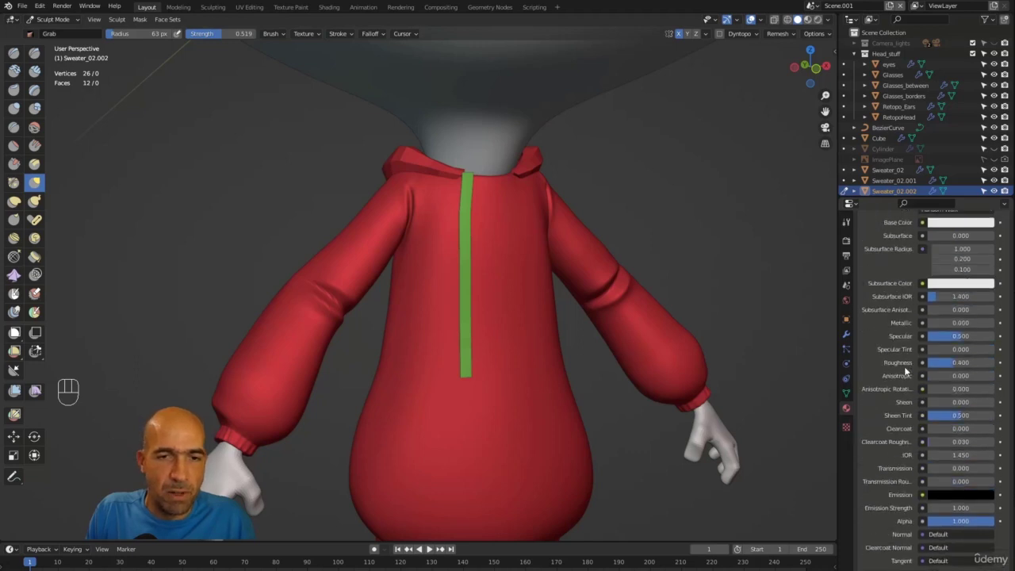
pyautogui.moveTo(627, 238)
pyautogui.keyDown('alt'); pyautogui.mouseDown(button='middle')
pyautogui.moveTo(736, 215)
pyautogui.moveTo(600, 228)
pyautogui.moveTo(594, 215)
pyautogui.mouseUp(button='middle'); pyautogui.keyUp('alt')
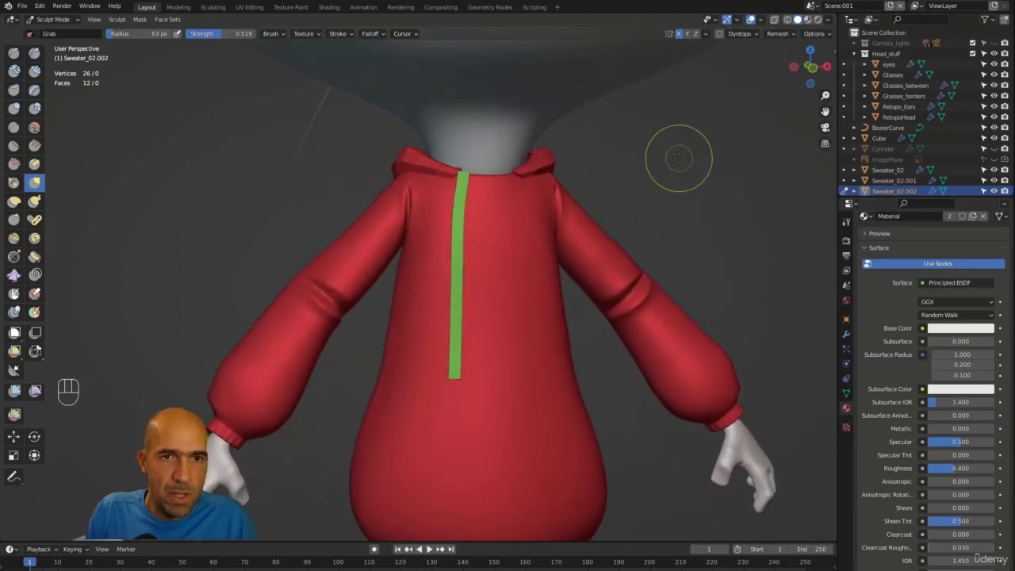
# Step: Enlarge the Grab brush to a 94 px radius and pull the upper part of the strip against the sweater's chest
pyautogui.keyDown('alt'); pyautogui.moveTo(686, 156); pyautogui.dragTo(562, 145, button='middle'); pyautogui.keyUp('alt')
pyautogui.press('g')
pyautogui.press(']')
pyautogui.press(']')
pyautogui.press(']')
pyautogui.press(']')
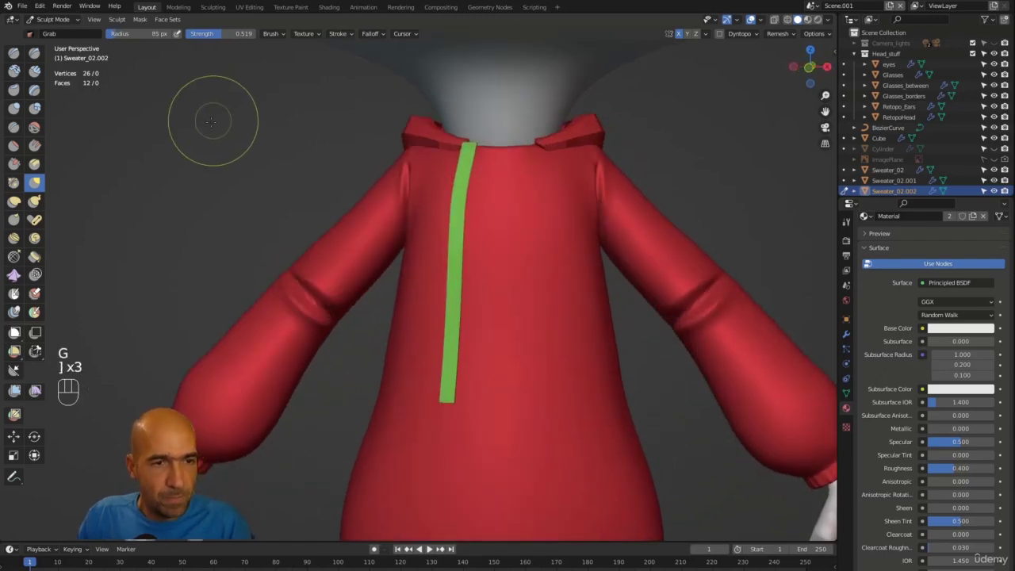
pyautogui.keyDown('alt'); pyautogui.moveTo(291, 186); pyautogui.dragTo(381, 199, button='middle'); pyautogui.keyUp('alt')
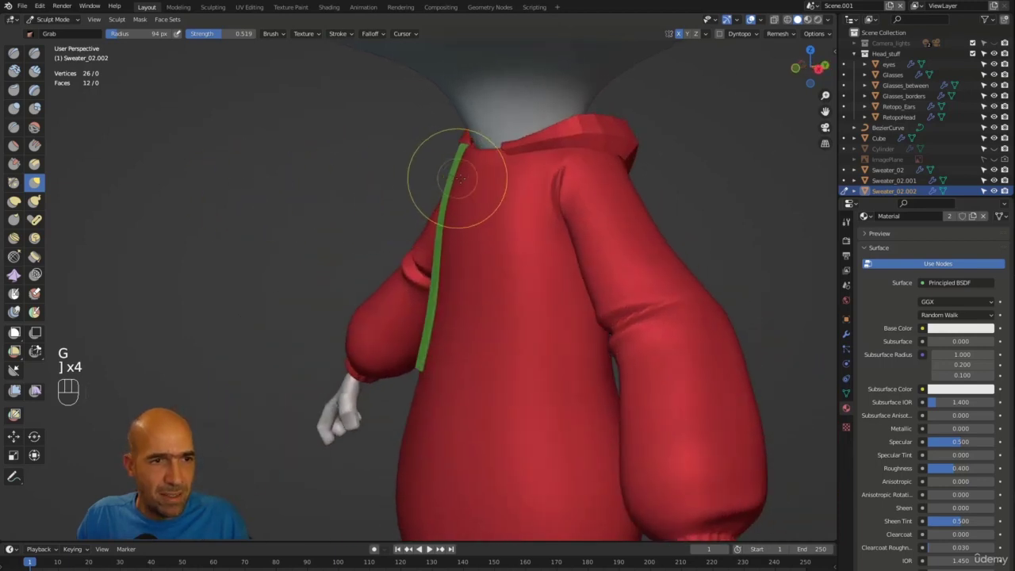
pyautogui.moveTo(449, 181)
pyautogui.keyDown('alt'); pyautogui.mouseDown(button='middle')
pyautogui.moveTo(537, 175)
pyautogui.moveTo(464, 188)
pyautogui.mouseUp(button='middle'); pyautogui.keyUp('alt')
pyautogui.moveTo(456, 192); pyautogui.dragTo(462, 196)
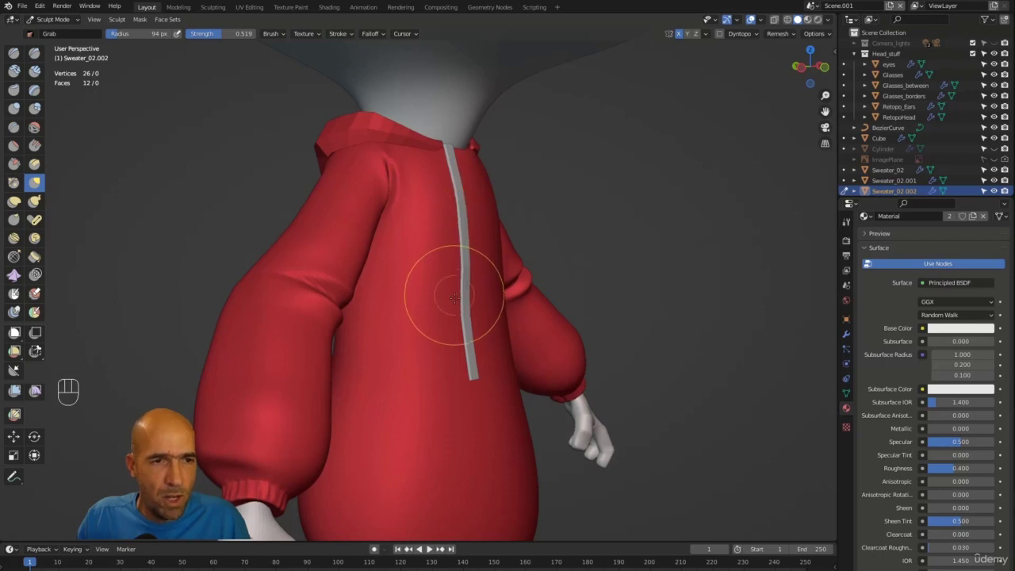
# Step: Adjust the middle and lower parts of the strip with several short Grab strokes from the front
pyautogui.keyDown('alt'); pyautogui.moveTo(578, 295); pyautogui.dragTo(528, 294, button='middle'); pyautogui.keyUp('alt')
pyautogui.keyDown('ctrl'); pyautogui.keyDown('alt'); pyautogui.moveTo(527, 294); pyautogui.dragTo(529, 263, button='middle'); pyautogui.keyUp('alt'); pyautogui.keyUp('ctrl')
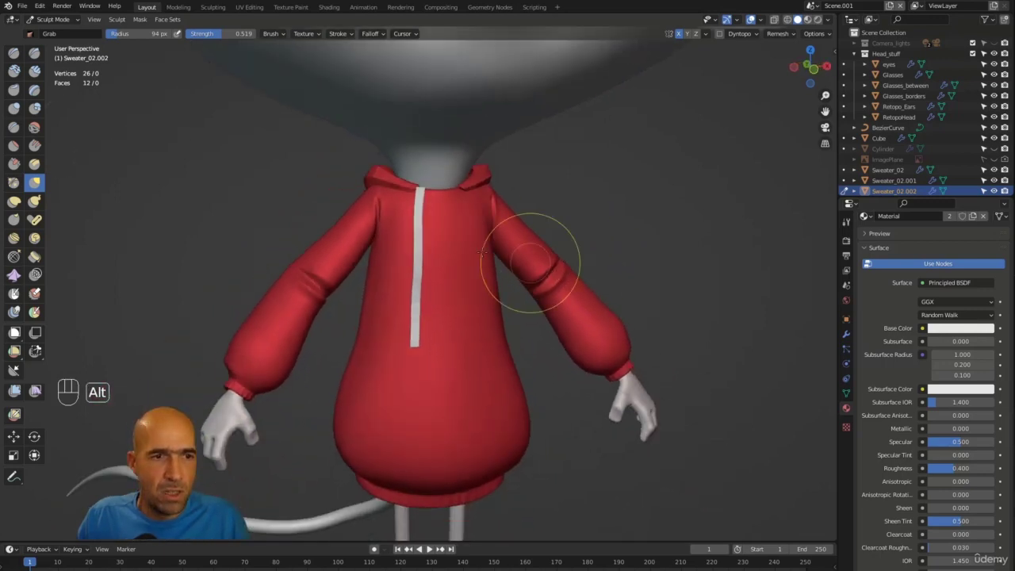
pyautogui.moveTo(415, 304); pyautogui.dragTo(411, 316)
pyautogui.moveTo(412, 278); pyautogui.dragTo(413, 272)
pyautogui.moveTo(413, 235); pyautogui.dragTo(417, 234)
pyautogui.moveTo(414, 272); pyautogui.dragTo(416, 270)
# Step: Reshape the strip's upper end with Grab so that it tucks against the hood collar at the neckline
pyautogui.moveTo(414, 199)
pyautogui.keyDown('ctrl'); pyautogui.keyDown('alt'); pyautogui.mouseDown(button='middle')
pyautogui.moveTo(411, 238)
pyautogui.moveTo(364, 165)
pyautogui.mouseUp(button='middle'); pyautogui.keyUp('alt'); pyautogui.keyUp('ctrl')
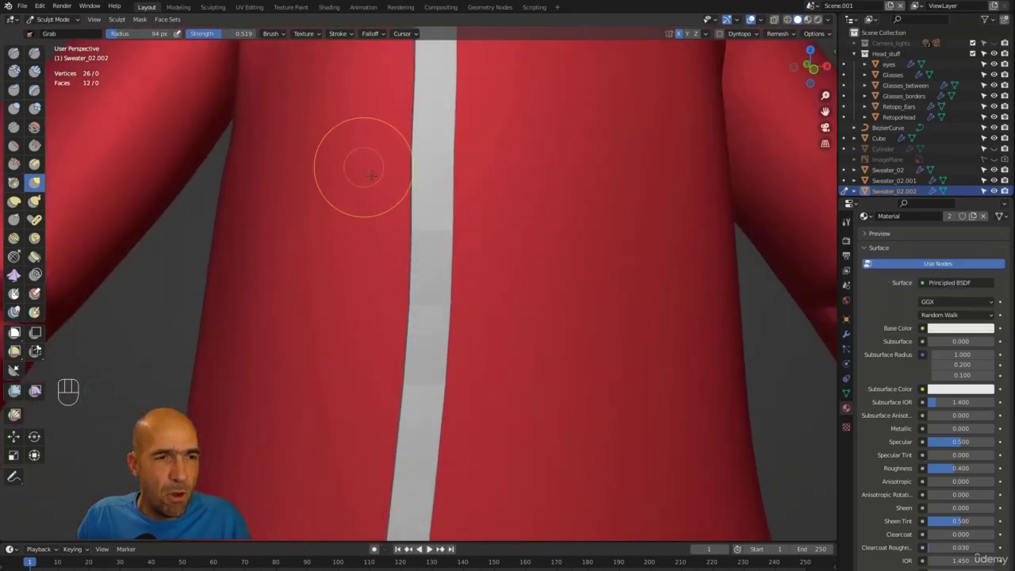
pyautogui.keyDown('alt'); pyautogui.keyDown('shift'); pyautogui.moveTo(387, 284); pyautogui.dragTo(462, 319, button='middle'); pyautogui.keyUp('shift'); pyautogui.keyUp('alt')
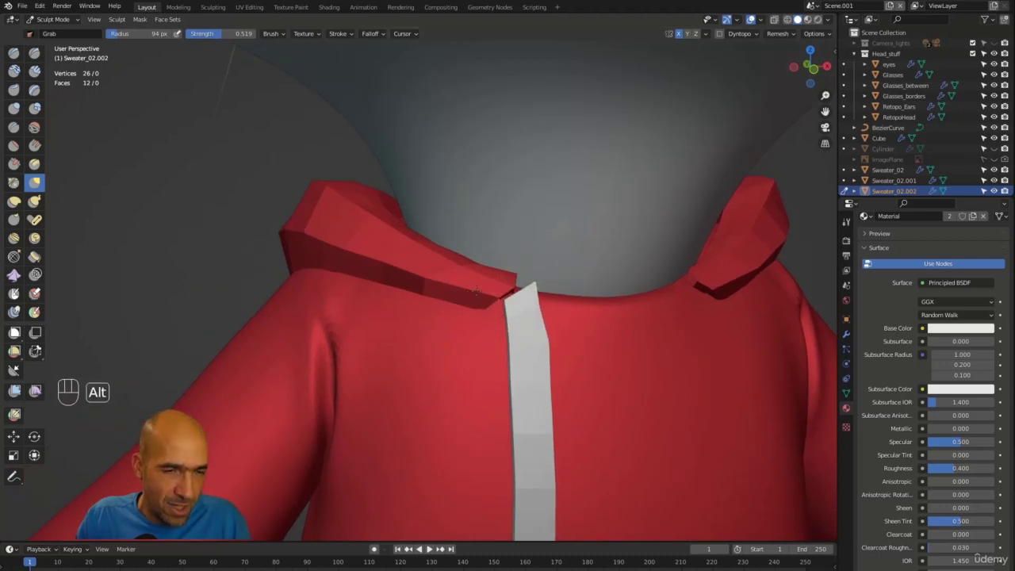
pyautogui.keyDown('alt'); pyautogui.moveTo(477, 290); pyautogui.dragTo(512, 304, button='middle'); pyautogui.keyUp('alt')
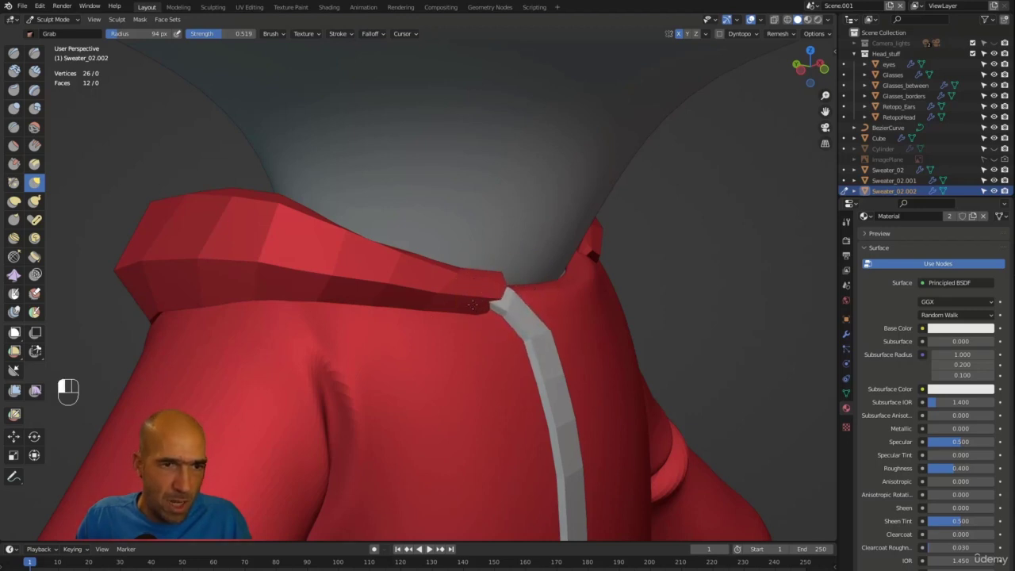
pyautogui.keyDown('alt'); pyautogui.moveTo(472, 305); pyautogui.dragTo(511, 304, button='middle'); pyautogui.keyUp('alt')
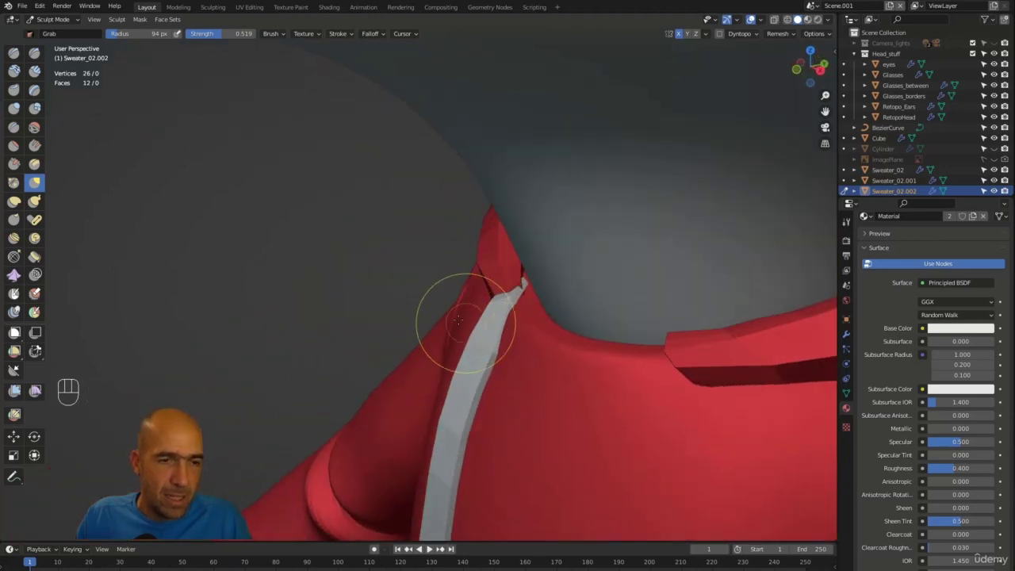
pyautogui.moveTo(458, 320); pyautogui.dragTo(532, 347, button='middle')
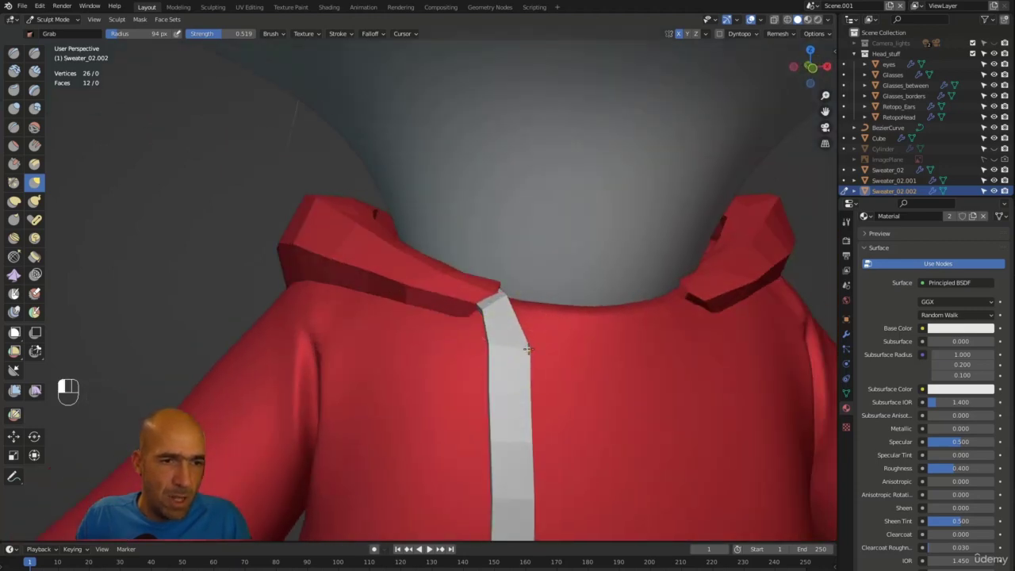
pyautogui.keyDown('ctrl'); pyautogui.keyDown('alt'); pyautogui.moveTo(411, 317); pyautogui.dragTo(397, 408, button='middle'); pyautogui.keyUp('alt'); pyautogui.keyUp('ctrl')
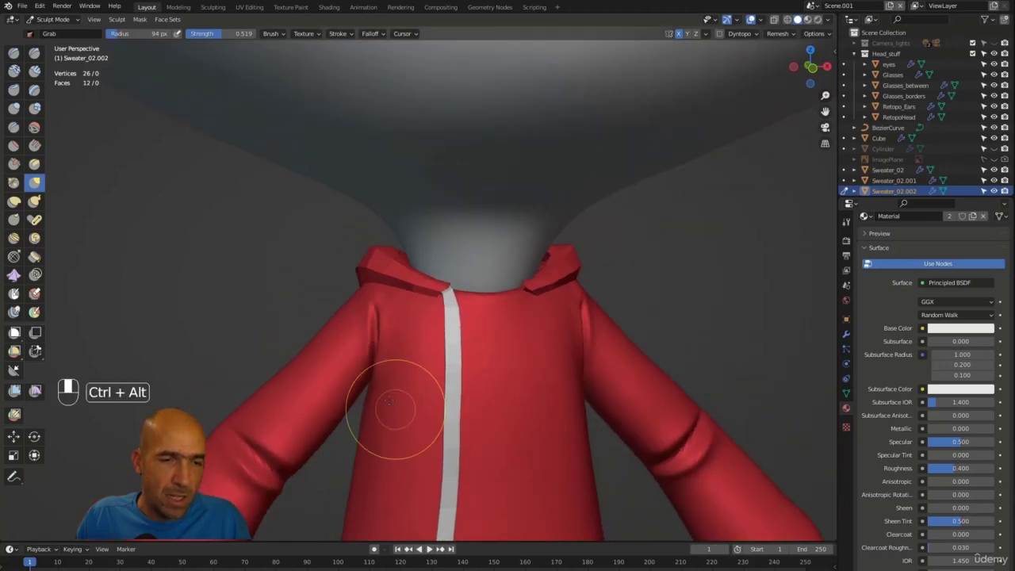
# Step: Symmetrize the strip from -X to +X to make a matching drawstring on the sweater's other side
pyautogui.keyDown('alt'); pyautogui.moveTo(376, 371); pyautogui.dragTo(374, 349, button='middle'); pyautogui.keyUp('alt')
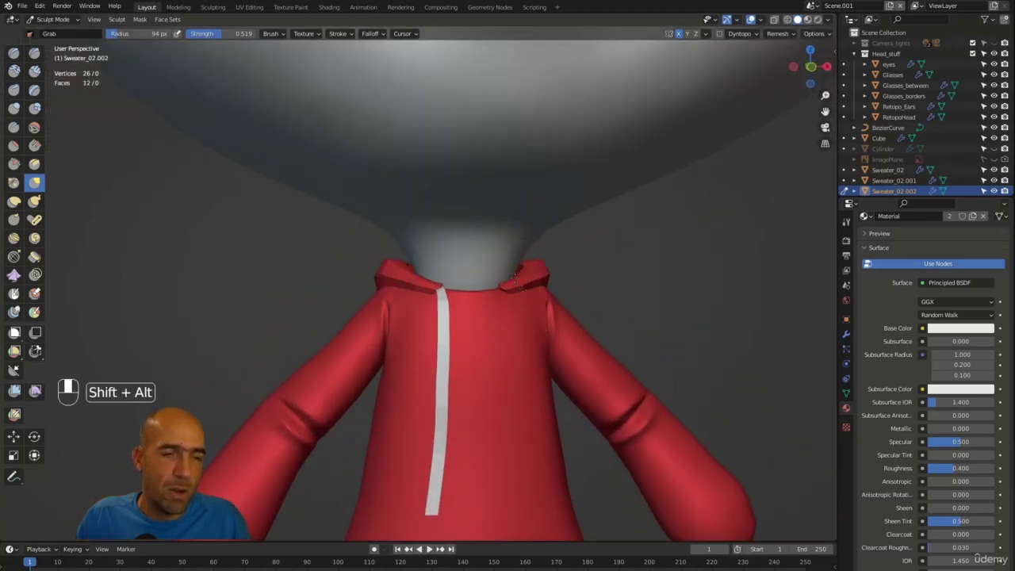
pyautogui.click(707, 33)
pyautogui.click(706, 195)
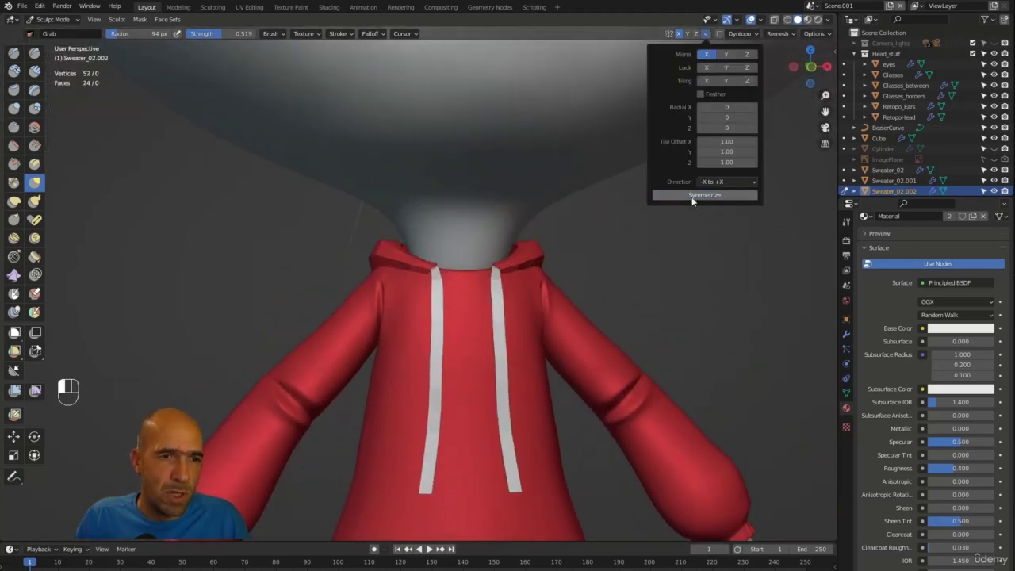
pyautogui.keyDown('alt'); pyautogui.moveTo(603, 341); pyautogui.dragTo(571, 410, button='middle'); pyautogui.keyUp('alt')
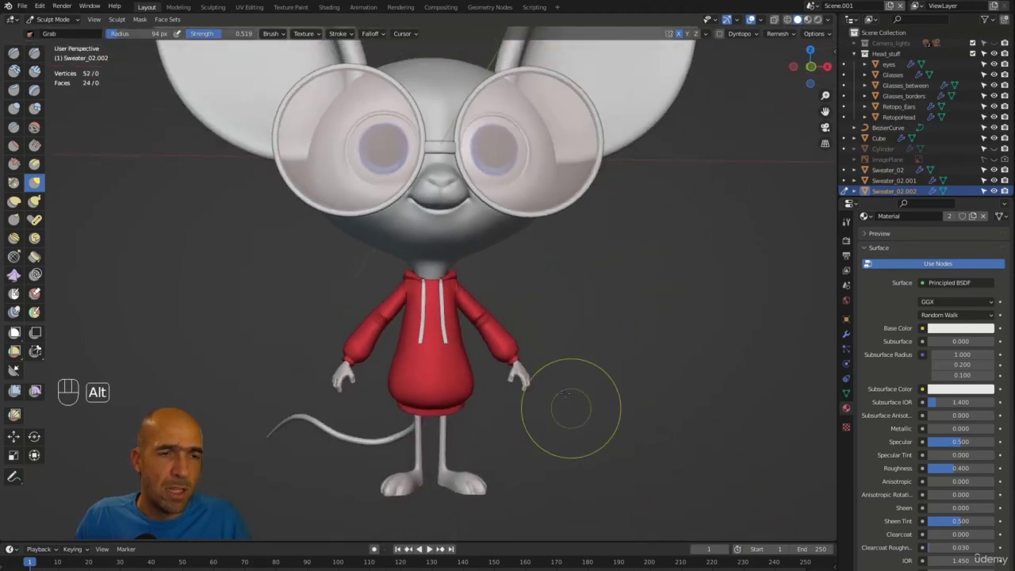
pyautogui.keyDown('alt'); pyautogui.moveTo(565, 349); pyautogui.dragTo(579, 317, button='middle'); pyautogui.keyUp('alt')
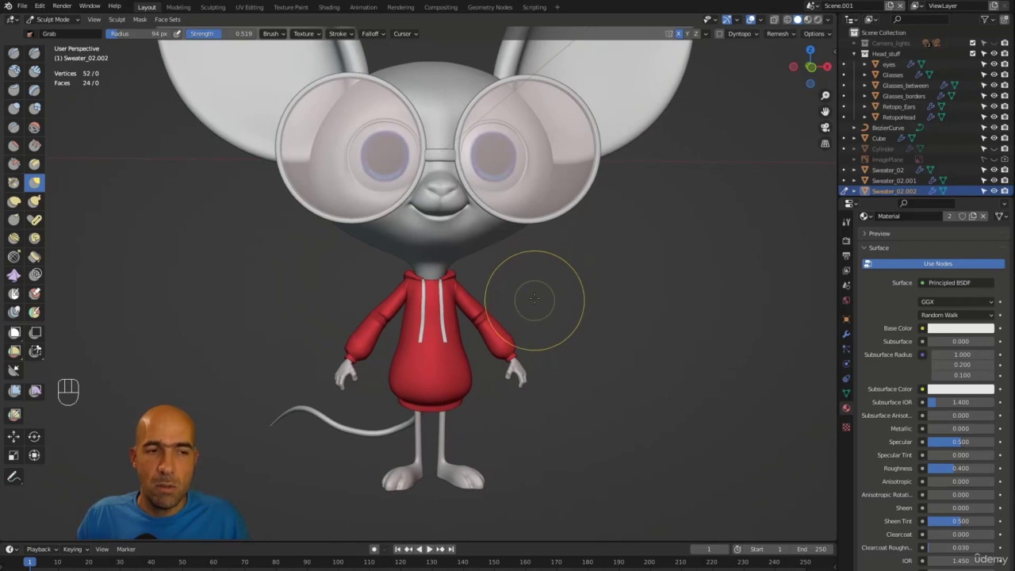
pyautogui.moveTo(528, 293)
pyautogui.keyDown('alt'); pyautogui.mouseDown(button='middle')
pyautogui.moveTo(696, 287)
pyautogui.moveTo(529, 283)
pyautogui.mouseUp(button='middle'); pyautogui.keyUp('alt')
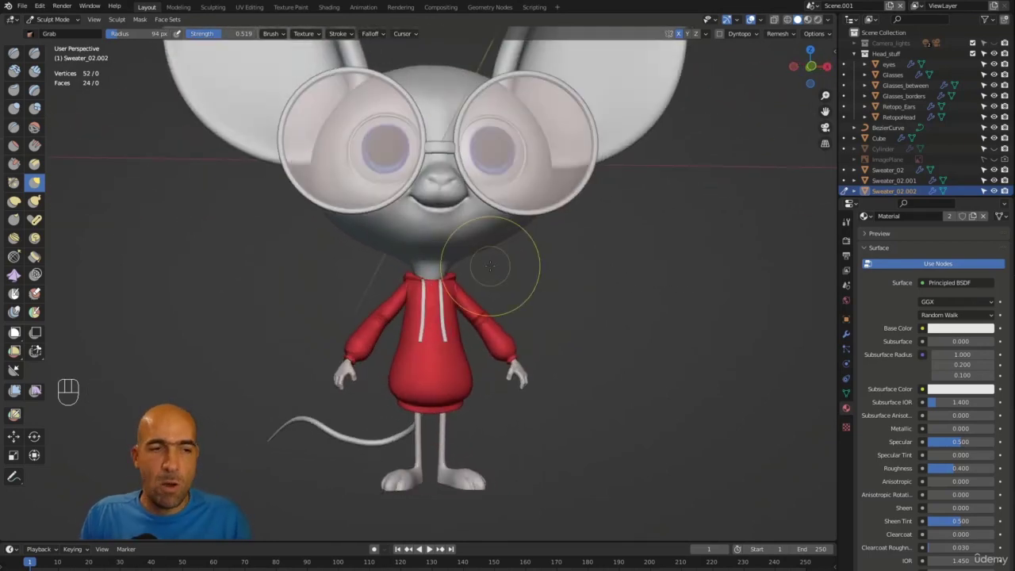
pyautogui.keyDown('ctrl'); pyautogui.keyDown('alt'); pyautogui.moveTo(633, 258); pyautogui.dragTo(540, 258, button='middle'); pyautogui.keyUp('alt'); pyautogui.keyUp('ctrl')
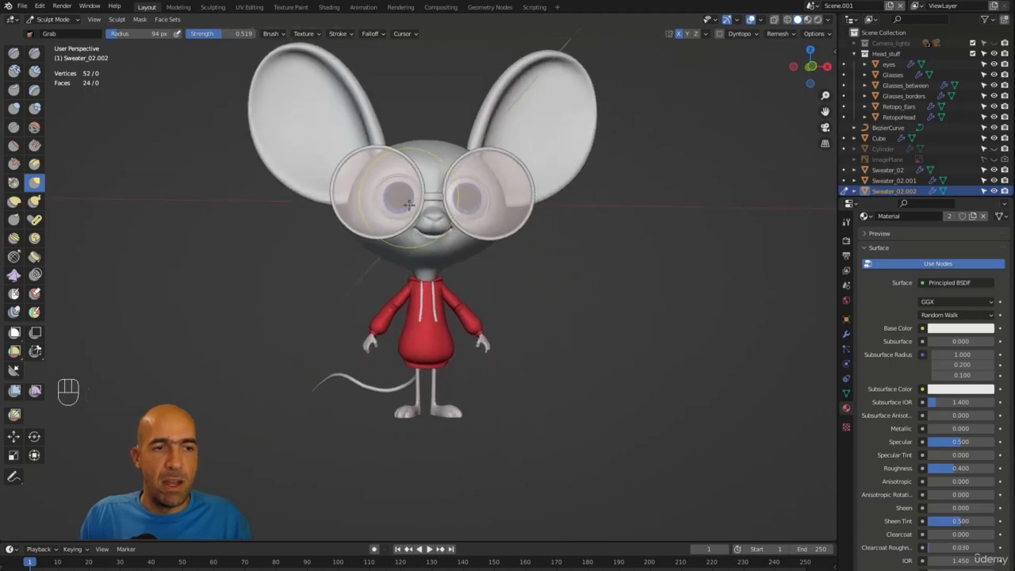
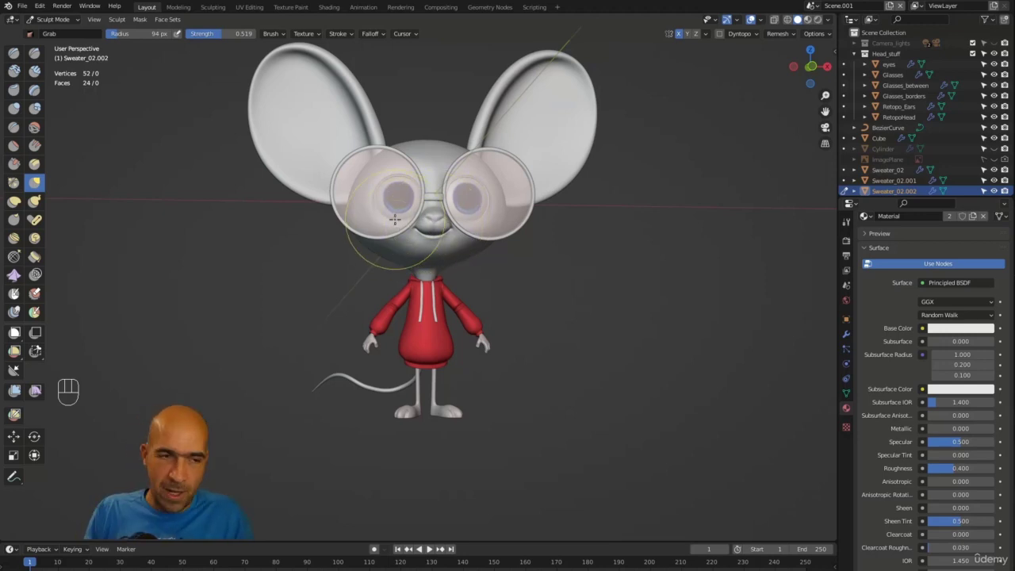
pyautogui.keyDown('alt'); pyautogui.moveTo(530, 292); pyautogui.dragTo(483, 301); pyautogui.keyUp('alt')
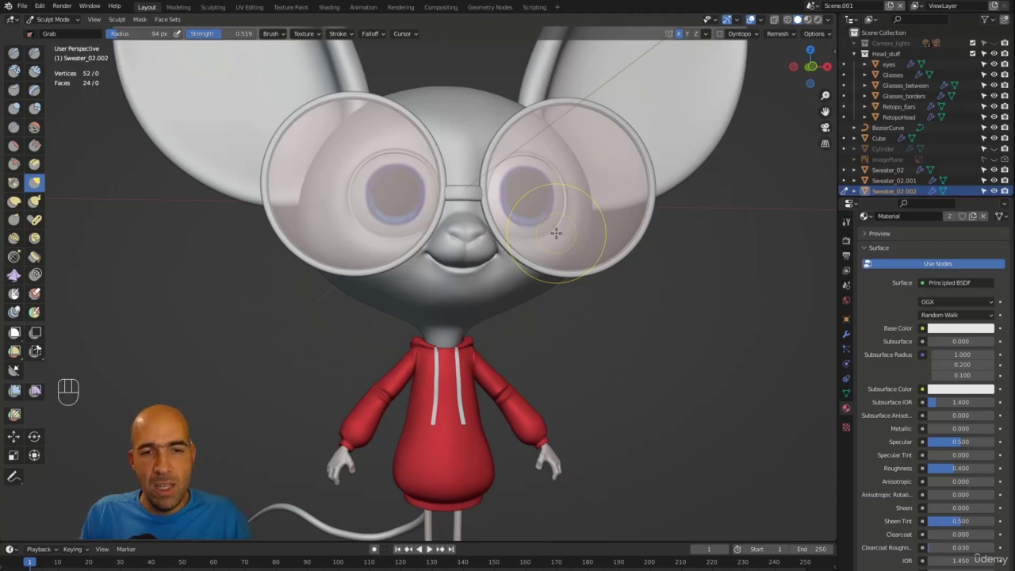
# Step: Open the scene's render settings and look through the render engine choices, keeping Eevee
pyautogui.click(847, 223)
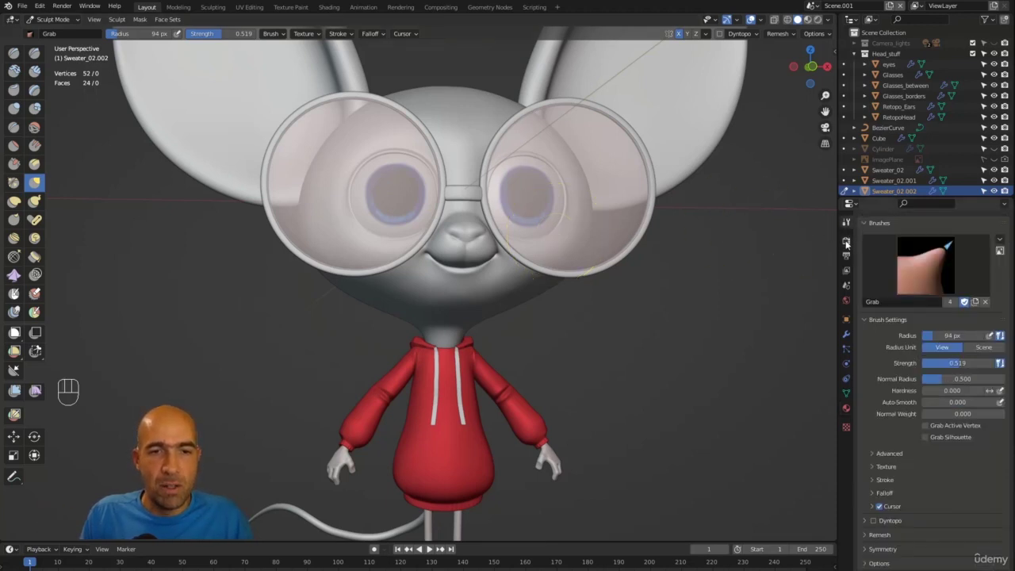
pyautogui.click(847, 242)
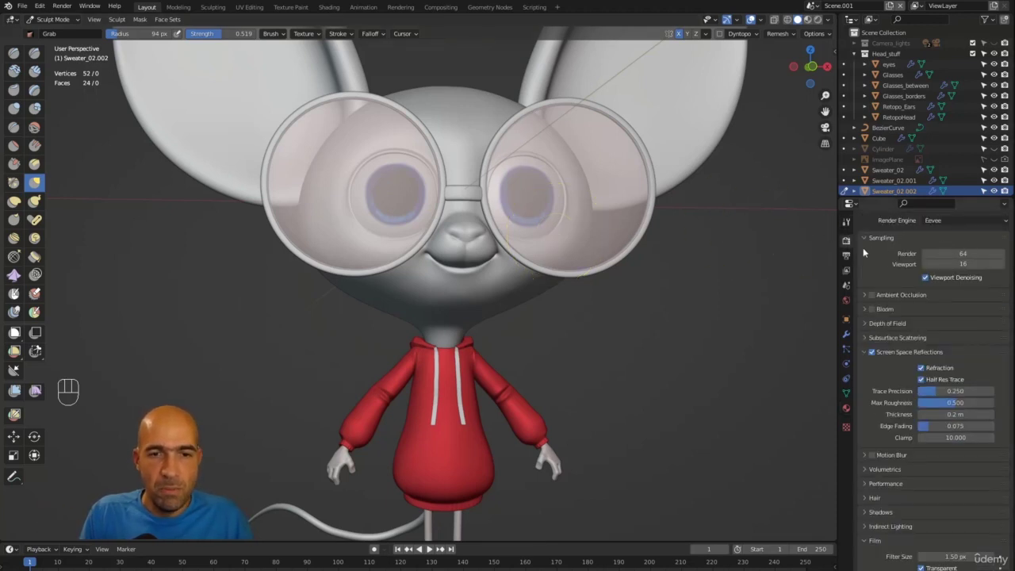
pyautogui.scroll(1, 948, 237)
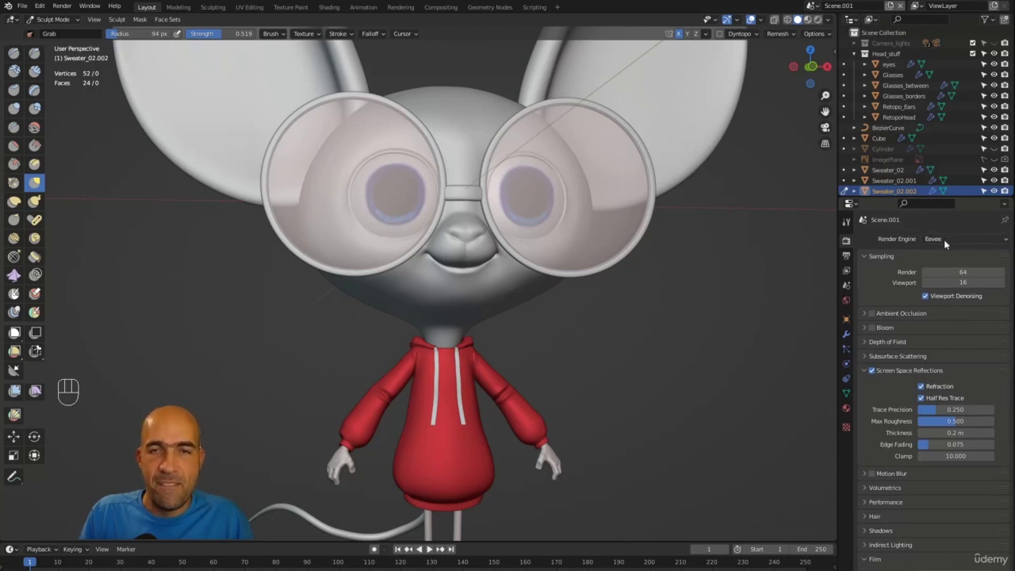
pyautogui.click(944, 239)
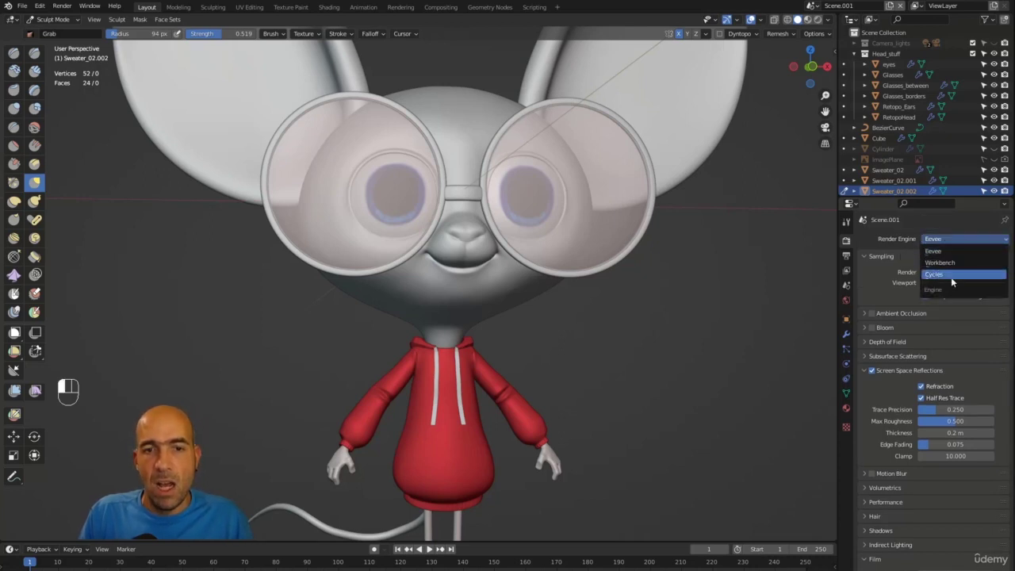
pyautogui.click(925, 252)
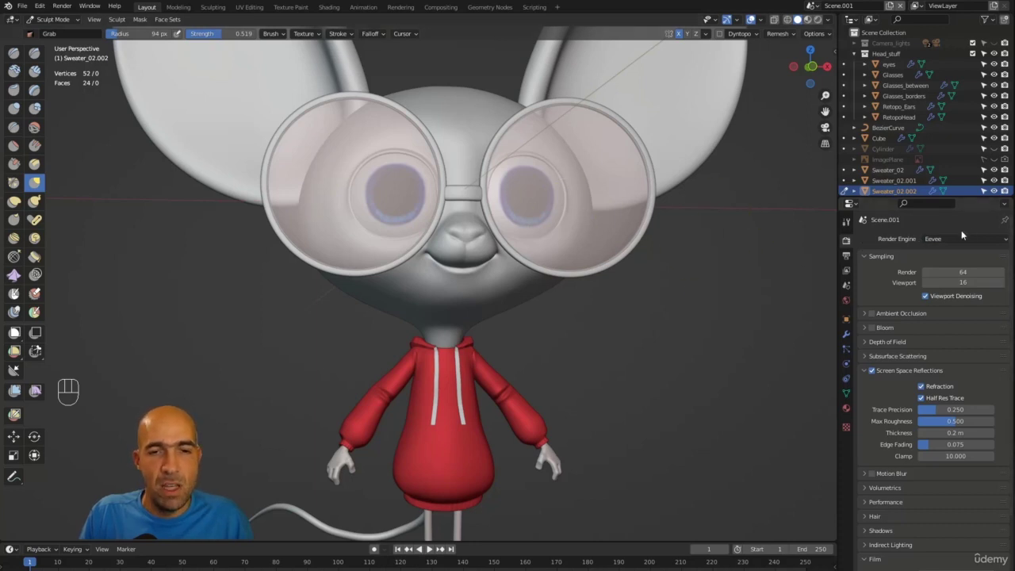
pyautogui.click(961, 237)
pyautogui.click(892, 243)
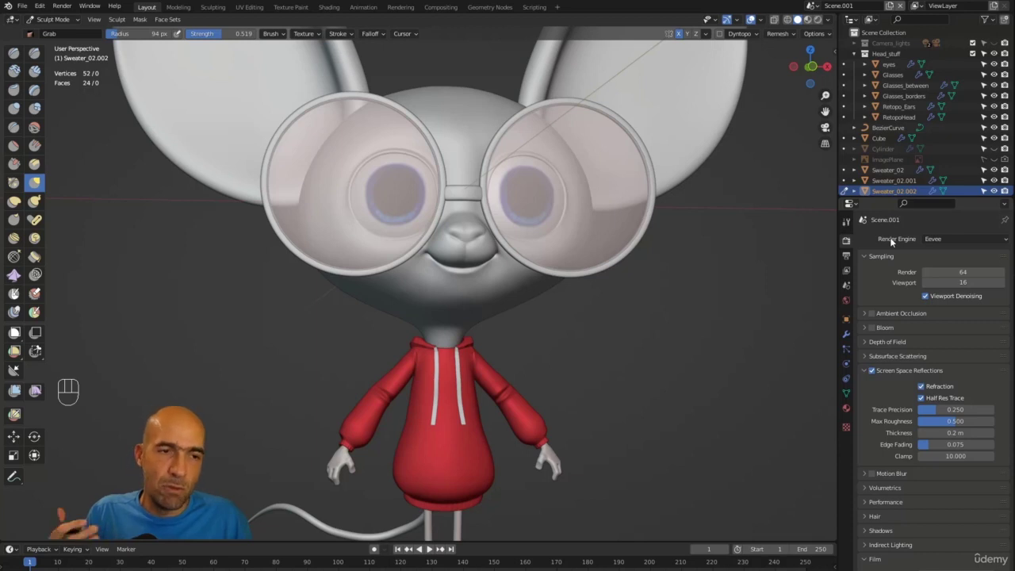
# Step: Examine the whole mouse character with its glasses and red hoodie from the front and slightly turned angles against the reference image
pyautogui.keyDown('alt'); pyautogui.moveTo(618, 309); pyautogui.dragTo(582, 340); pyautogui.keyUp('alt')
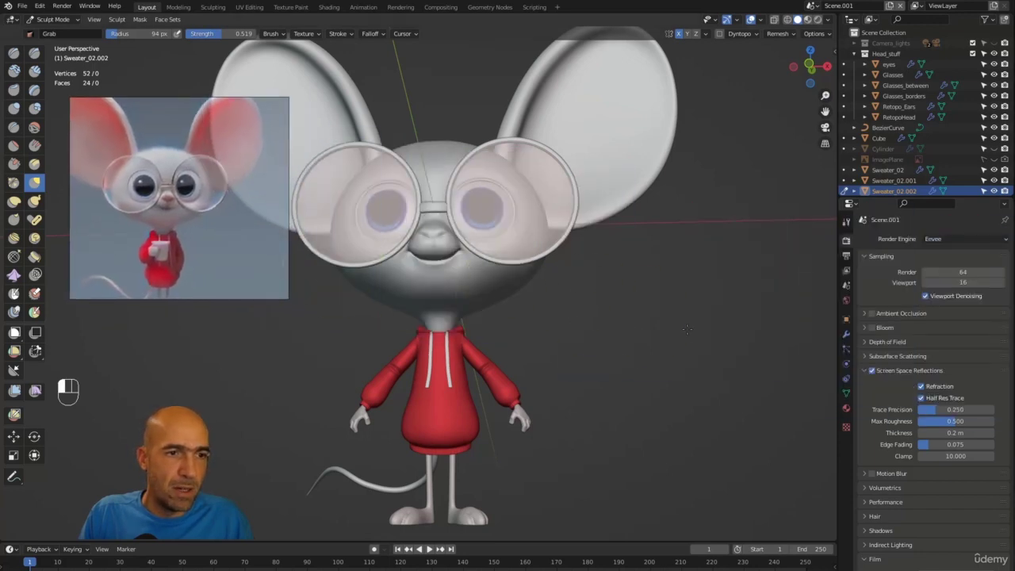
pyautogui.keyDown('alt'); pyautogui.moveTo(650, 318); pyautogui.dragTo(555, 345); pyautogui.keyUp('alt')
pyautogui.keyDown('alt'); pyautogui.moveTo(2, 340); pyautogui.dragTo(11, 338); pyautogui.keyUp('alt')
pyautogui.moveTo(658, 343)
pyautogui.keyDown('alt'); pyautogui.mouseDown()
pyautogui.moveTo(467, 354)
pyautogui.moveTo(616, 341)
pyautogui.moveTo(601, 306)
pyautogui.mouseUp(); pyautogui.keyUp('alt')
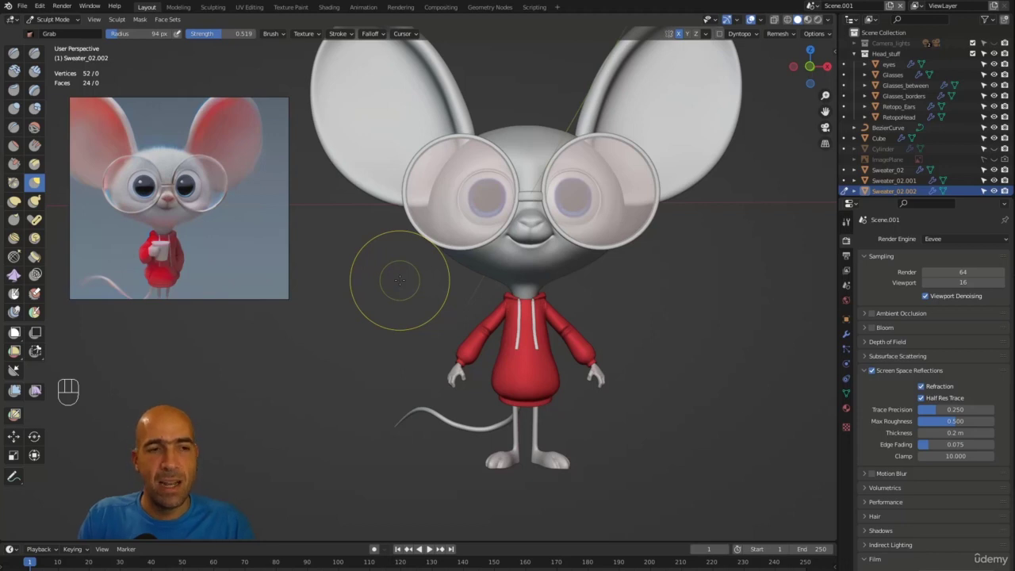
pyautogui.moveTo(658, 306)
pyautogui.keyDown('alt'); pyautogui.mouseDown()
pyautogui.moveTo(636, 264)
pyautogui.moveTo(609, 312)
pyautogui.mouseUp(); pyautogui.keyUp('alt')
# Step: Switch sculpting from the drawstrings to the sweater's hood object, Sweater_02.001, with the Inflate/Deflate brush active
pyautogui.hotkey('alt', 'q')
pyautogui.press('6')
pyautogui.moveTo(674, 307)
pyautogui.keyDown('alt'); pyautogui.mouseDown()
pyautogui.moveTo(711, 304)
pyautogui.moveTo(603, 316)
pyautogui.moveTo(693, 328)
pyautogui.mouseUp(); pyautogui.keyUp('alt')
pyautogui.keyDown('alt'); pyautogui.moveTo(669, 370); pyautogui.dragTo(657, 328); pyautogui.keyUp('alt')
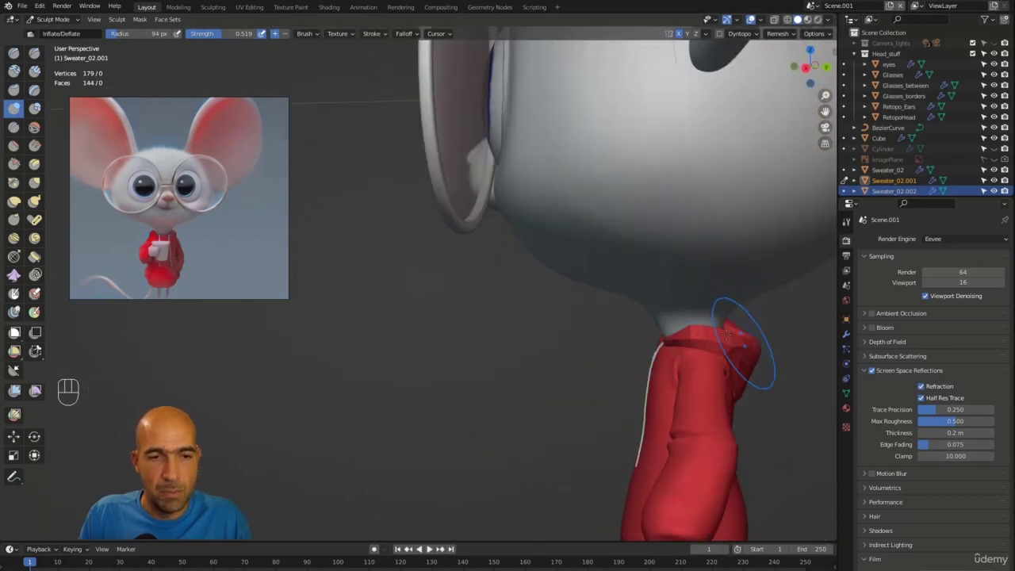
# Step: Examine the hood and the full character all around, from the back through the side to the front
pyautogui.moveTo(720, 337)
pyautogui.keyDown('alt'); pyautogui.mouseDown()
pyautogui.moveTo(523, 349)
pyautogui.moveTo(508, 341)
pyautogui.moveTo(516, 373)
pyautogui.moveTo(539, 396)
pyautogui.moveTo(615, 342)
pyautogui.moveTo(466, 318)
pyautogui.moveTo(553, 361)
pyautogui.moveTo(524, 325)
pyautogui.mouseUp(); pyautogui.keyUp('alt')
pyautogui.keyDown('alt'); pyautogui.moveTo(523, 325); pyautogui.dragTo(487, 294); pyautogui.keyUp('alt')
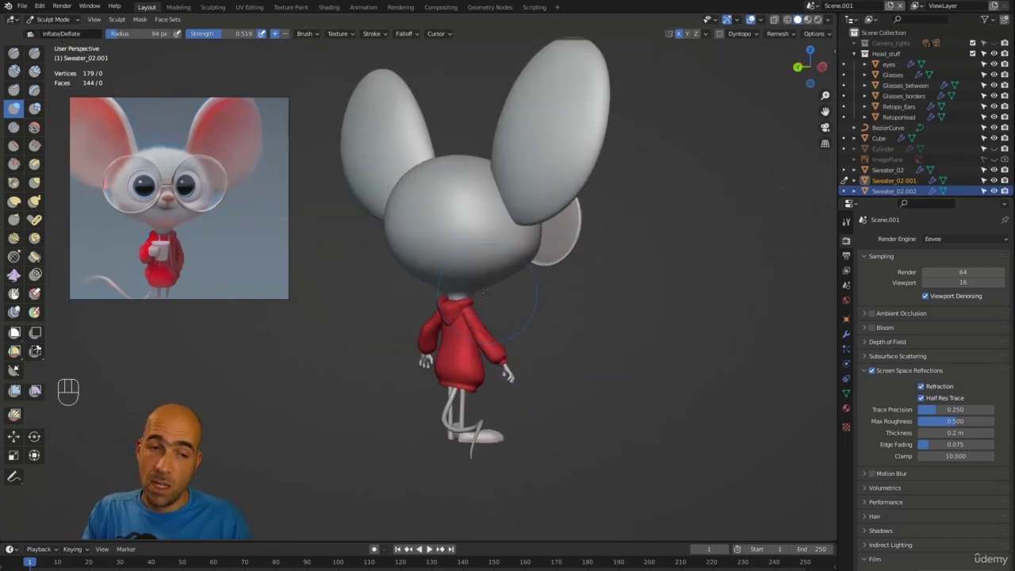
pyautogui.keyDown('alt'); pyautogui.moveTo(597, 329); pyautogui.dragTo(505, 347); pyautogui.keyUp('alt')
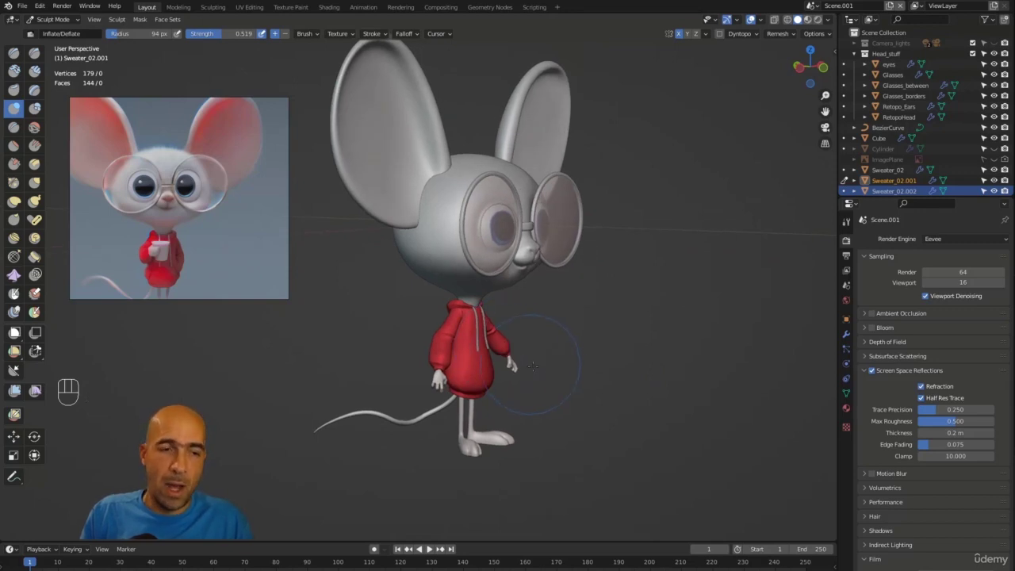
pyautogui.keyDown('alt'); pyautogui.moveTo(582, 361); pyautogui.dragTo(637, 349); pyautogui.keyUp('alt')
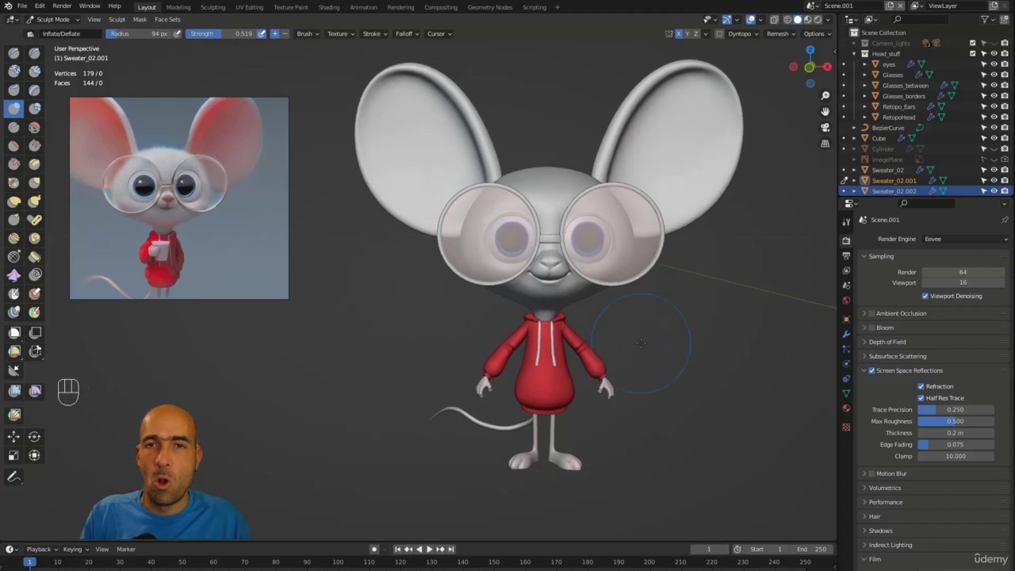